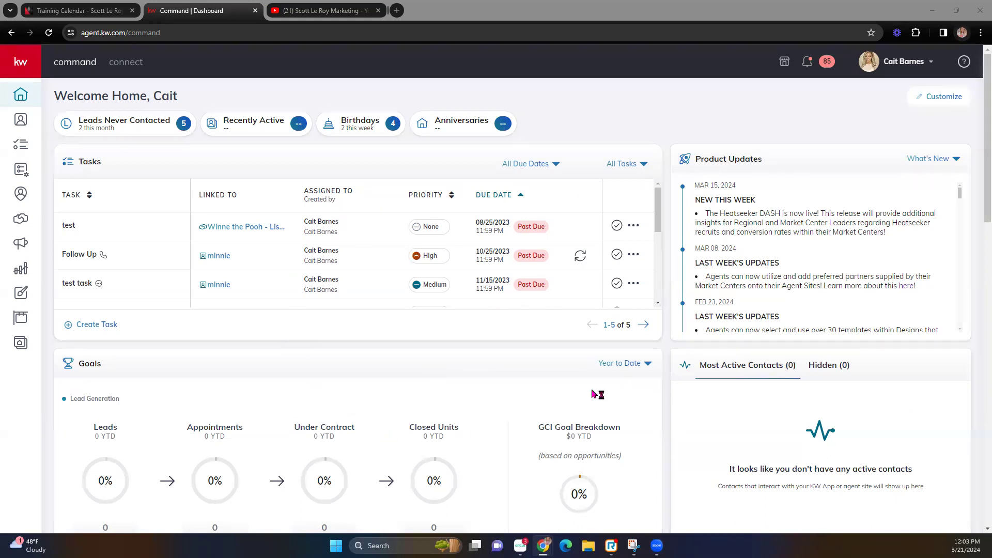
Step: Open the Marketing Profile page under the account's Connect settings
scroll(592, 394, "down", 3)
scroll(593, 395, "up", 2)
scroll(592, 394, "up", 1)
left_click(931, 63)
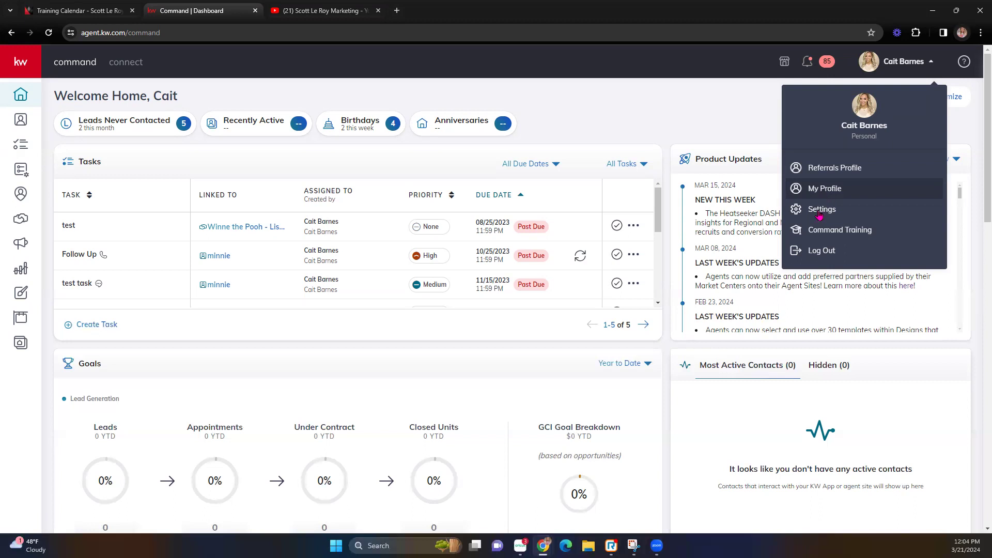
left_click(815, 212)
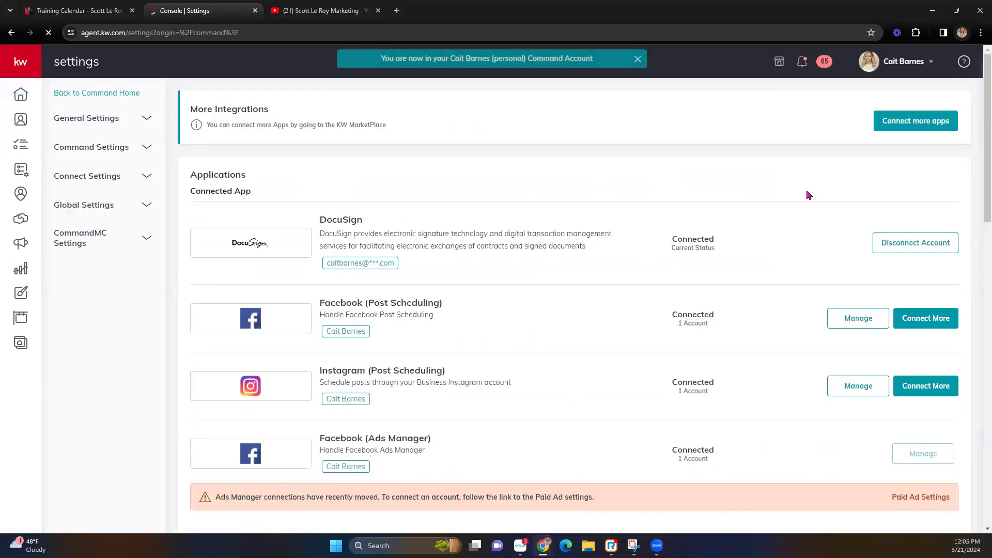
left_click(86, 178)
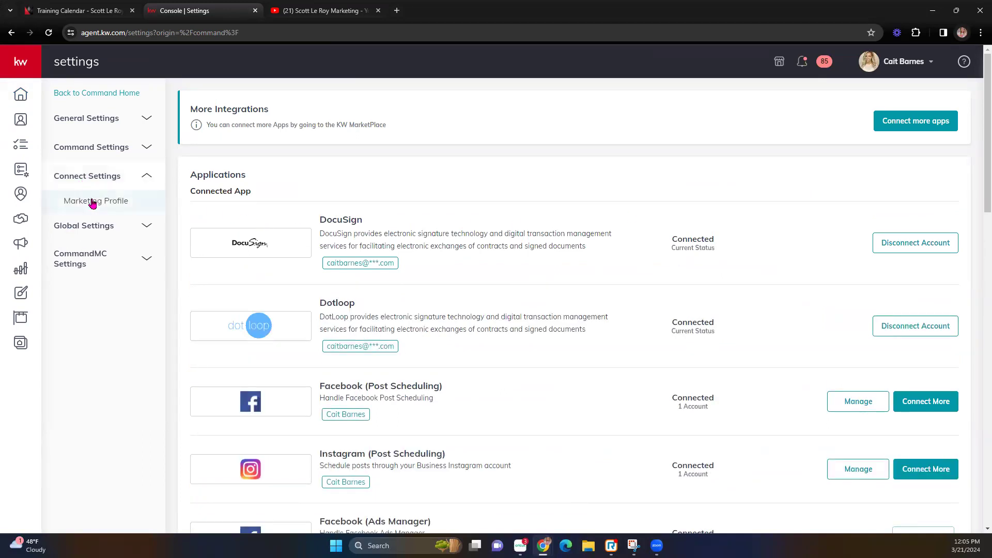
left_click(92, 203)
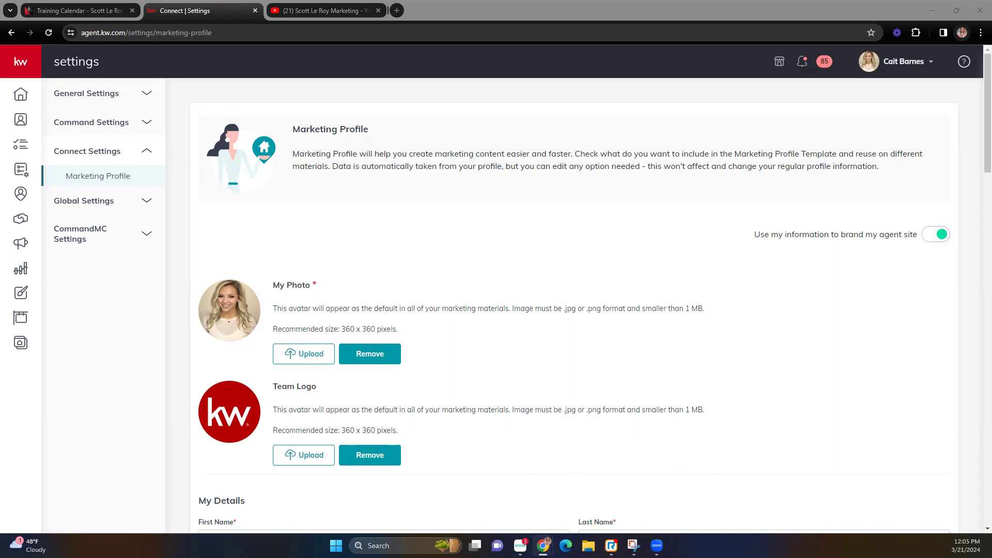
Step: Examine the recommended image sizes for the agent photo and the team logo in the marketing profile
left_click_drag(341, 329, 382, 326)
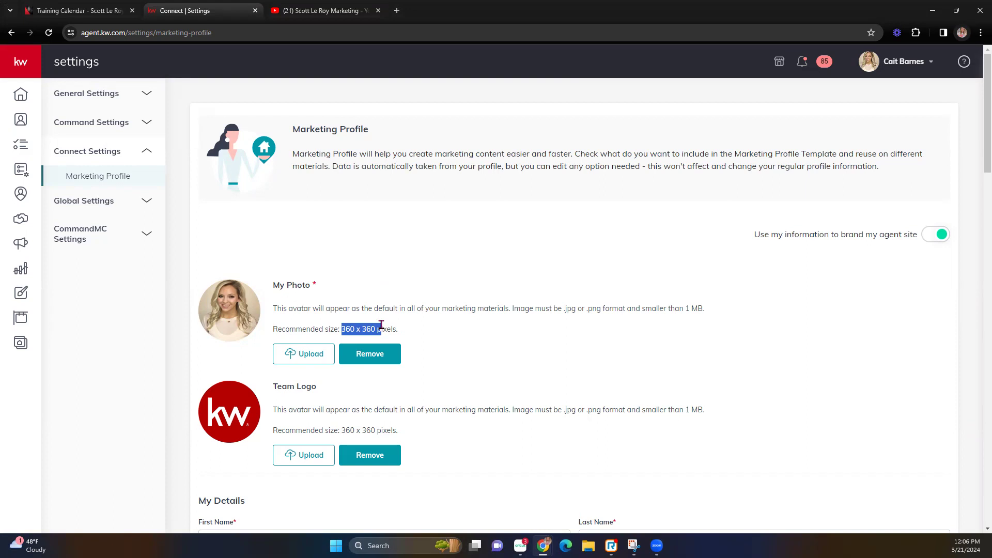
left_click(383, 328)
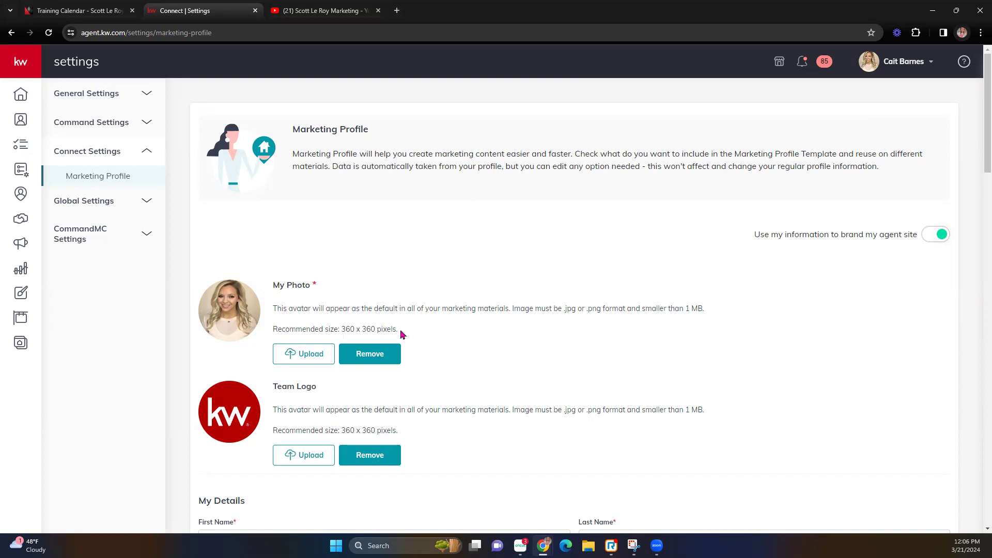
left_click_drag(396, 329, 342, 326)
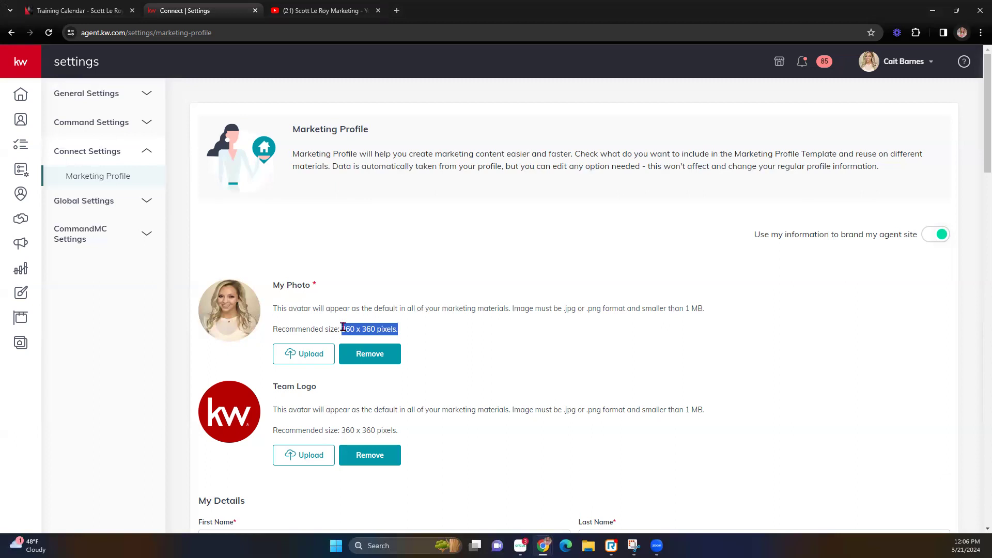
scroll(341, 331, "down", 1)
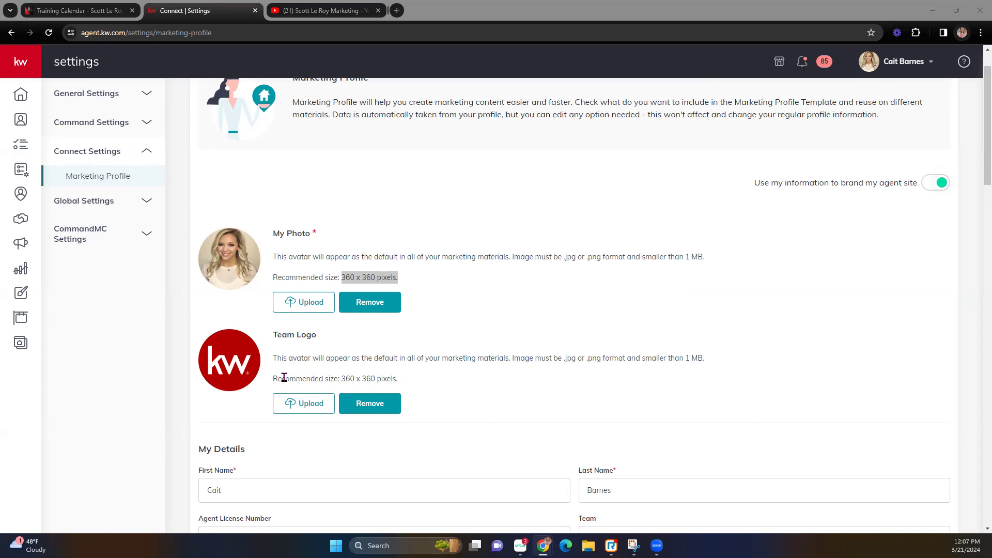
scroll(300, 373, "down", 2)
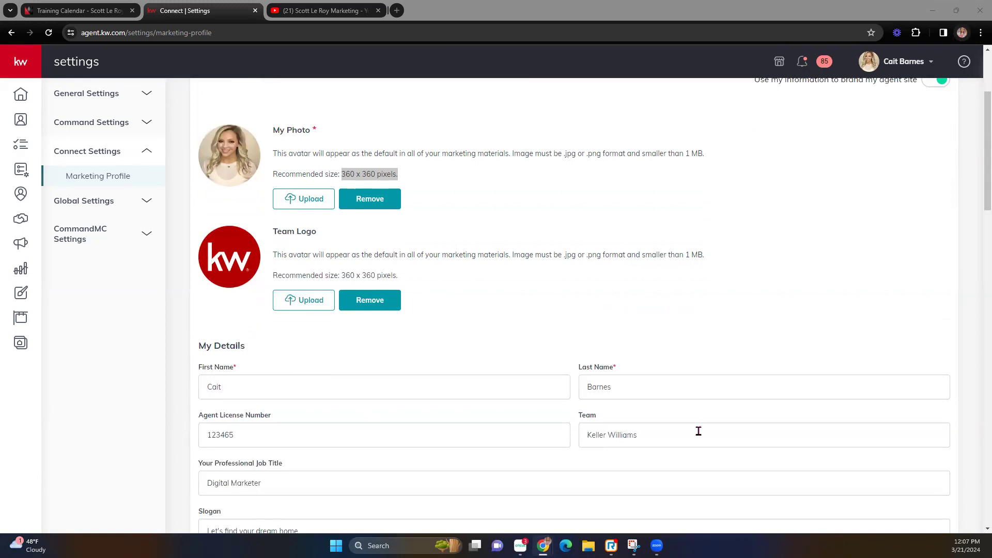
Step: Review the agent's personal details, including license number, job title, slogan, bio, contact fields and website
scroll(328, 432, "down", 1)
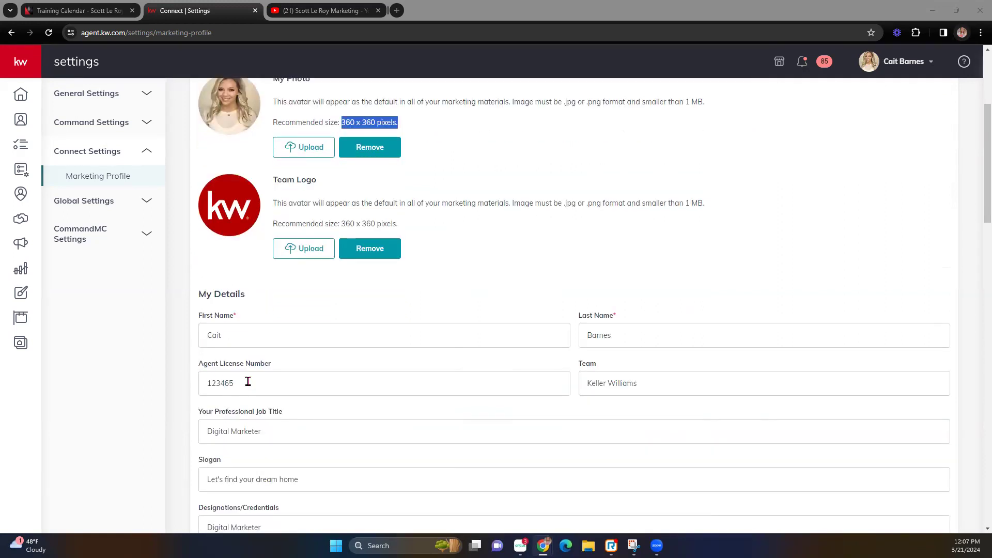
left_click_drag(207, 383, 275, 384)
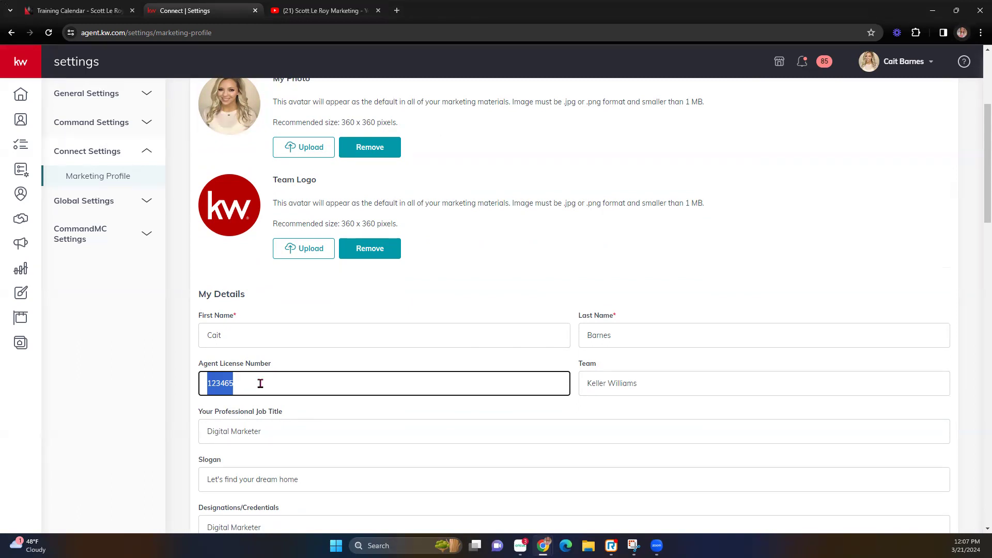
left_click(261, 384)
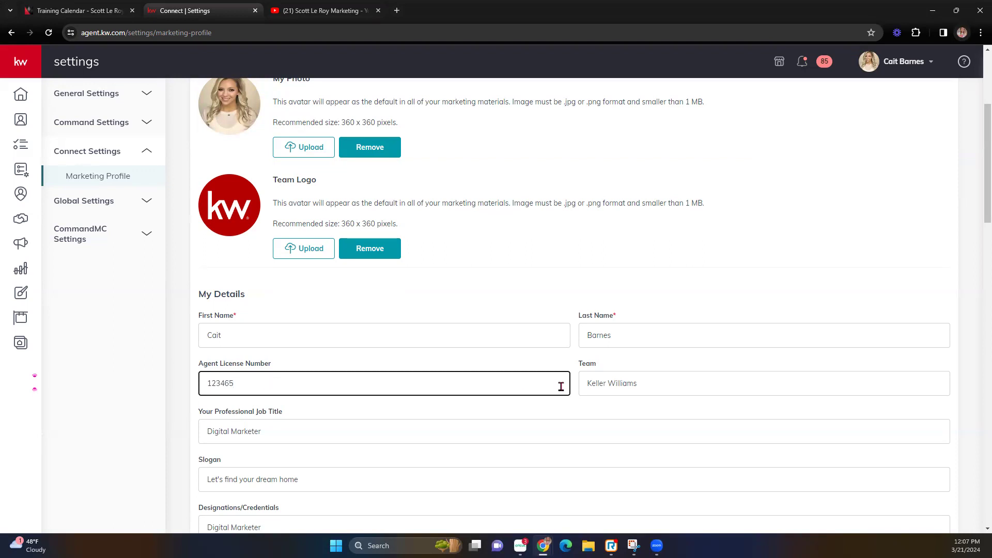
scroll(343, 427, "down", 2)
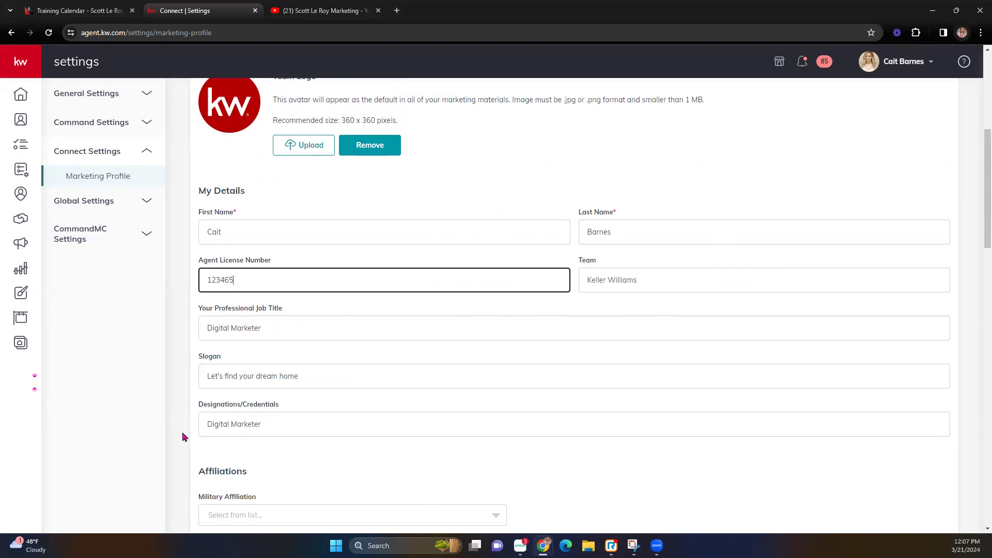
scroll(281, 420, "down", 3)
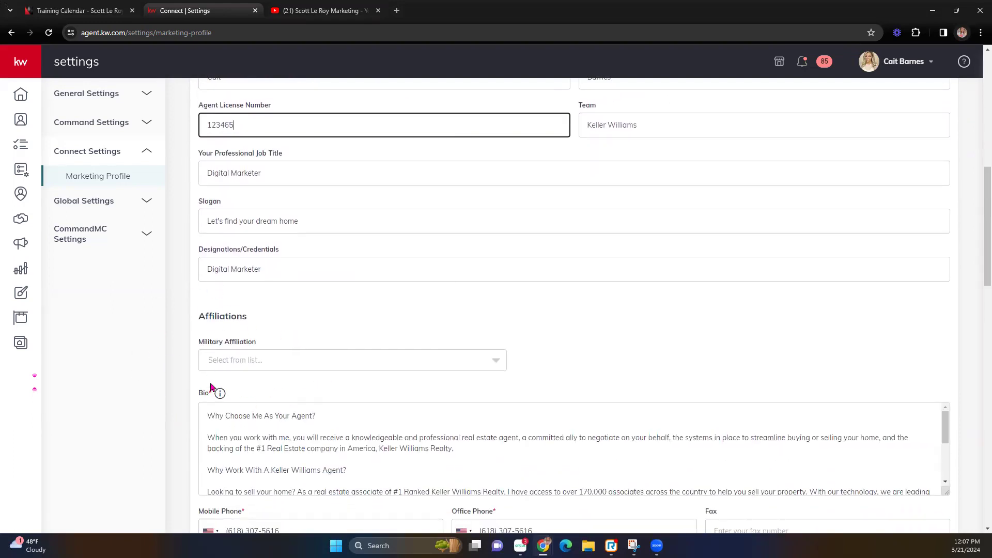
scroll(213, 388, "down", 1)
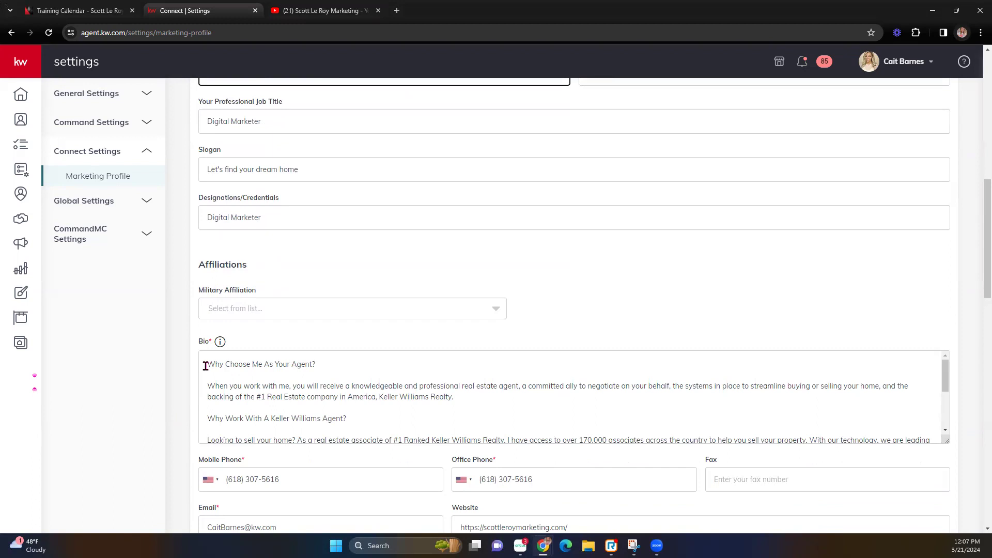
scroll(217, 358, "down", 1)
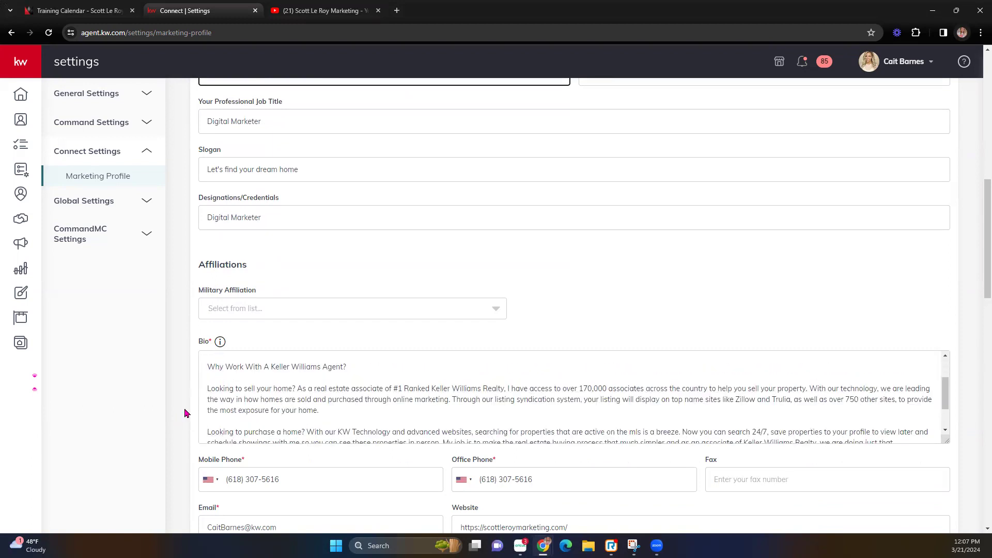
scroll(205, 343, "down", 1)
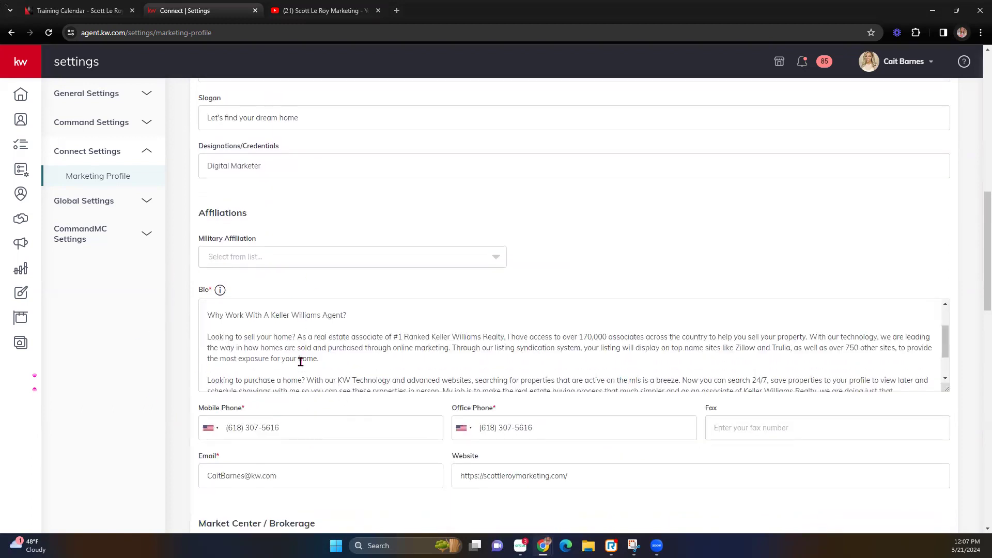
scroll(300, 362, "up", 1)
scroll(108, 379, "down", 1)
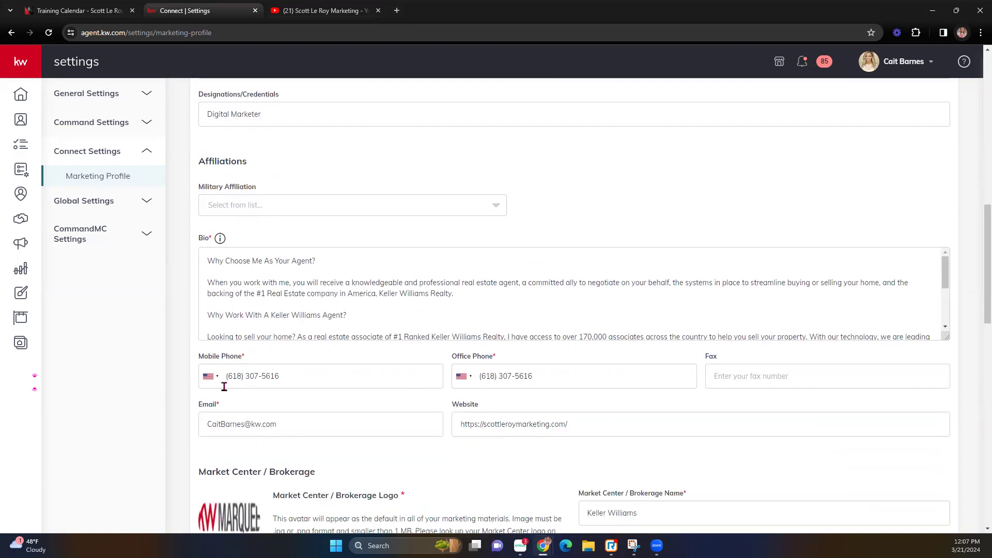
scroll(224, 386, "down", 1)
left_click_drag(584, 372, 451, 383)
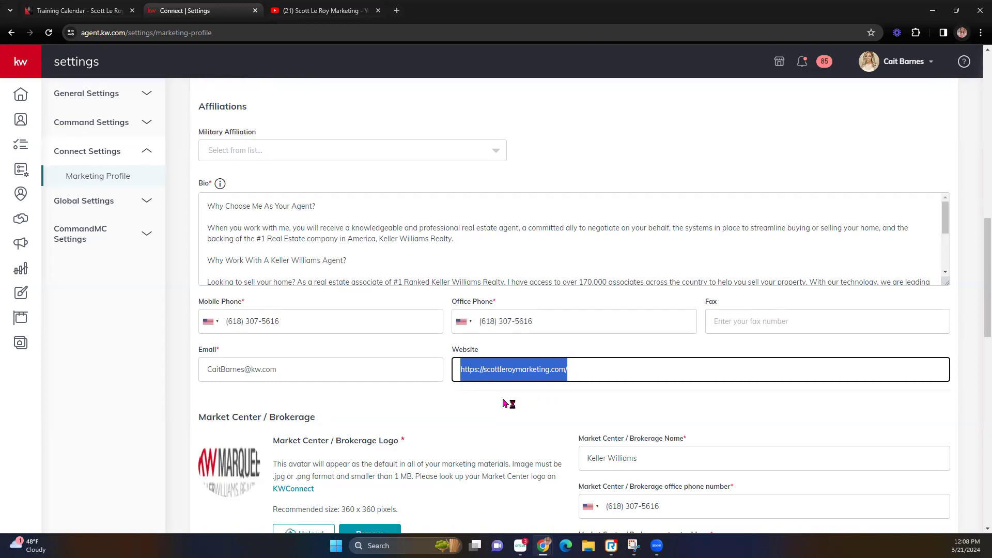
Step: Review the Market Center / Brokerage logo requirements and details, plus the Compliance, Social and Google Analytics sections
scroll(509, 404, "down", 4)
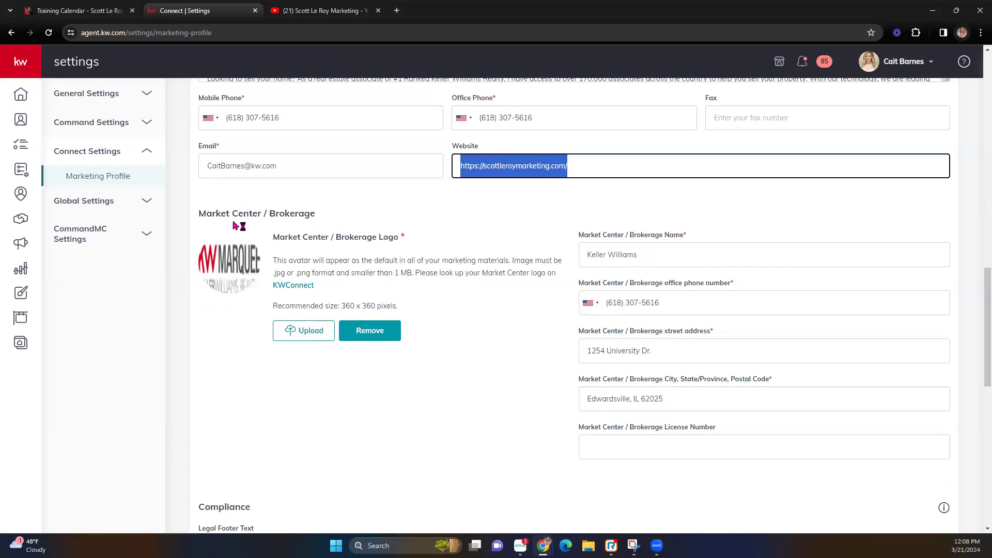
left_click_drag(345, 305, 385, 308)
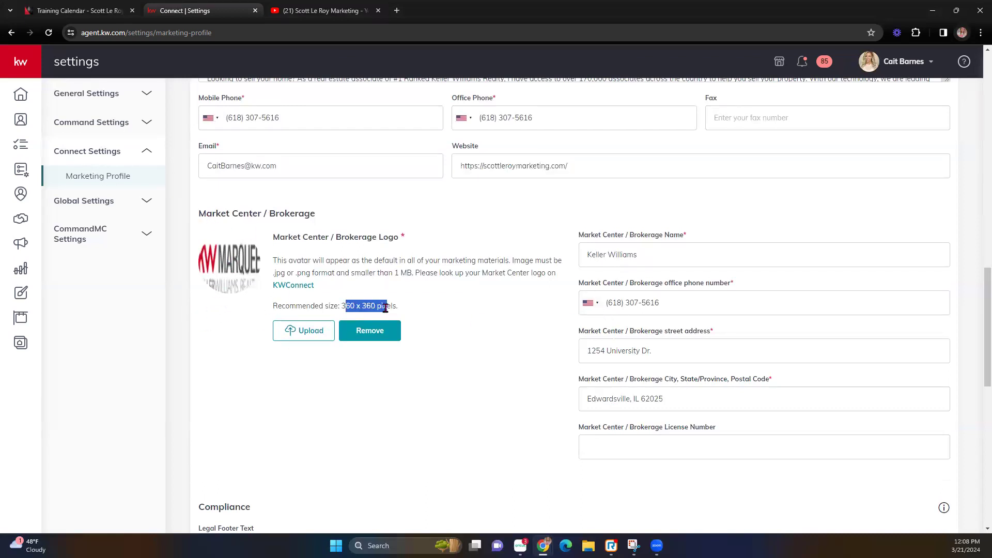
left_click(424, 314)
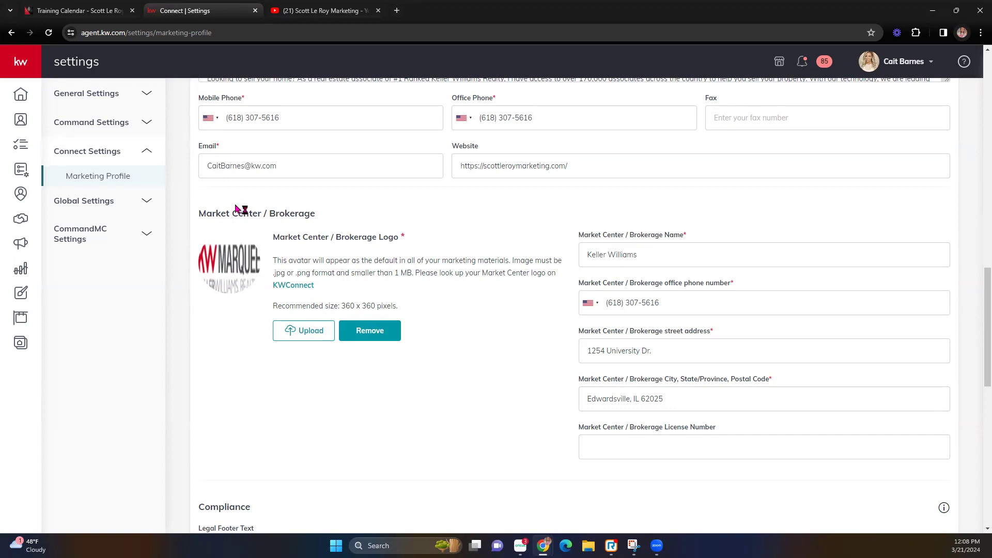
scroll(346, 405, "down", 3)
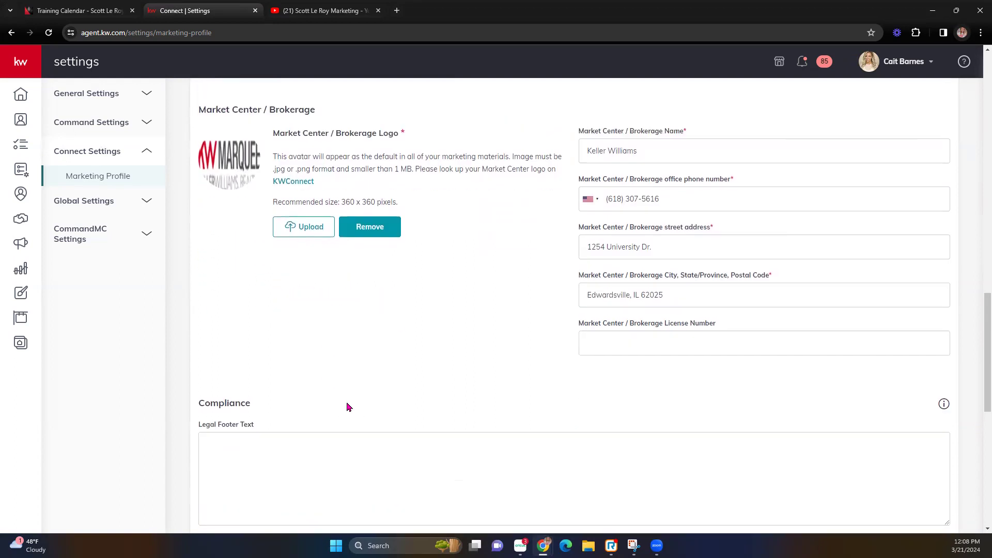
scroll(347, 403, "up", 1)
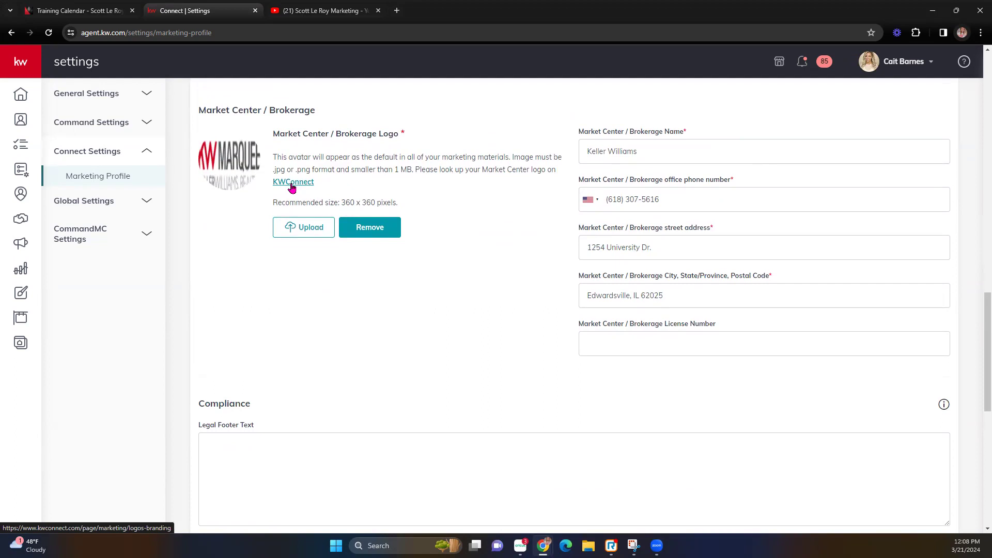
scroll(375, 289, "down", 3)
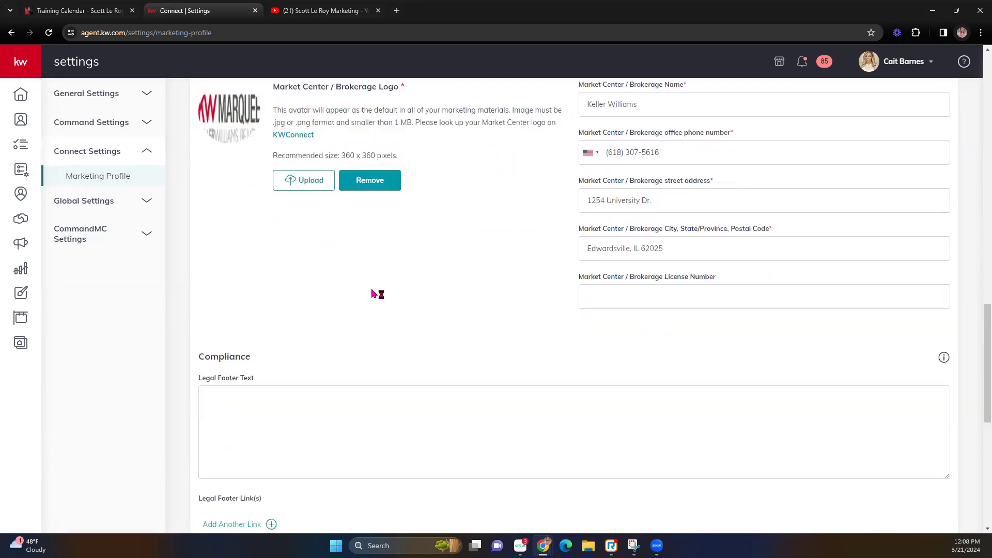
scroll(266, 452, "down", 1)
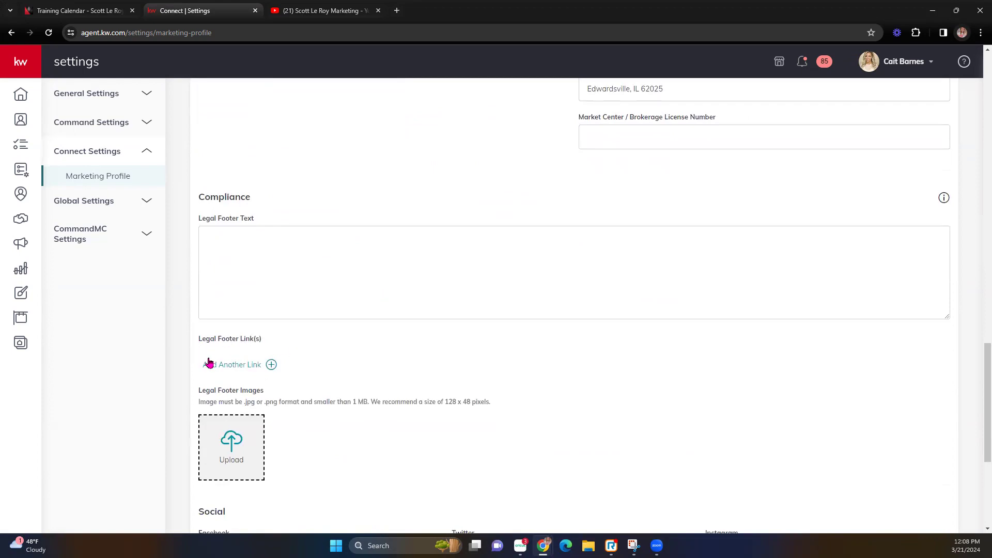
scroll(313, 444, "down", 3)
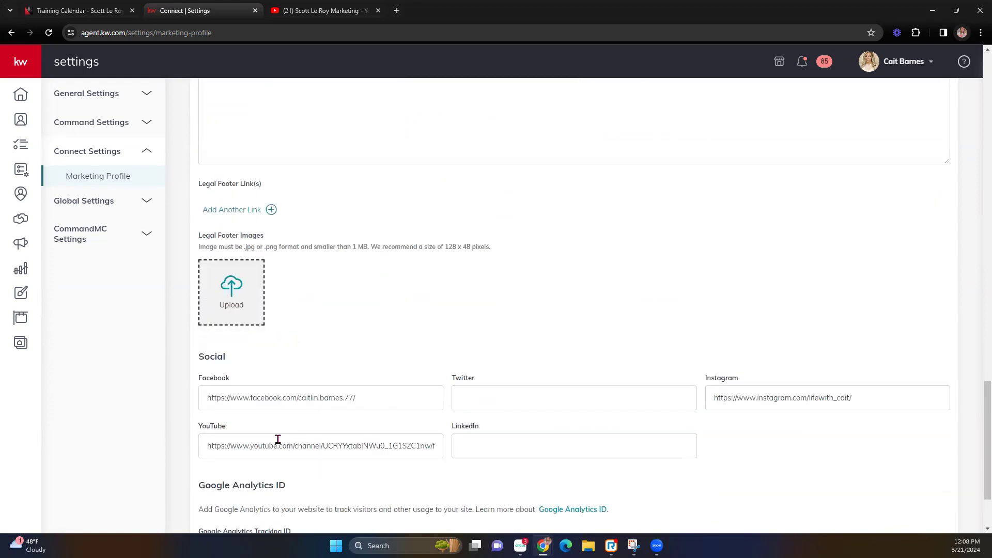
scroll(615, 419, "down", 2)
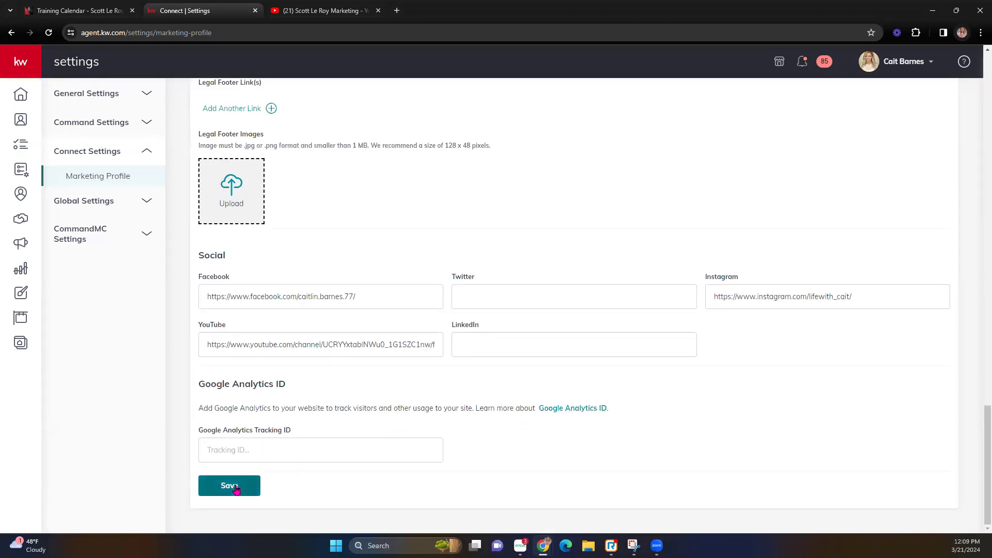
Step: Save the marketing profile and close the confirmation message
scroll(239, 442, "up", 15)
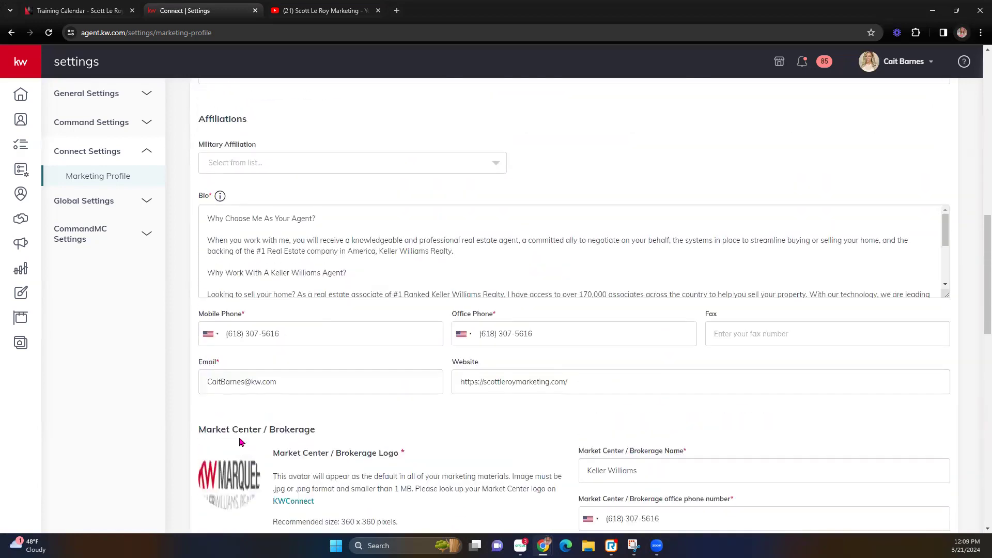
scroll(239, 442, "up", 4)
scroll(166, 449, "down", 3)
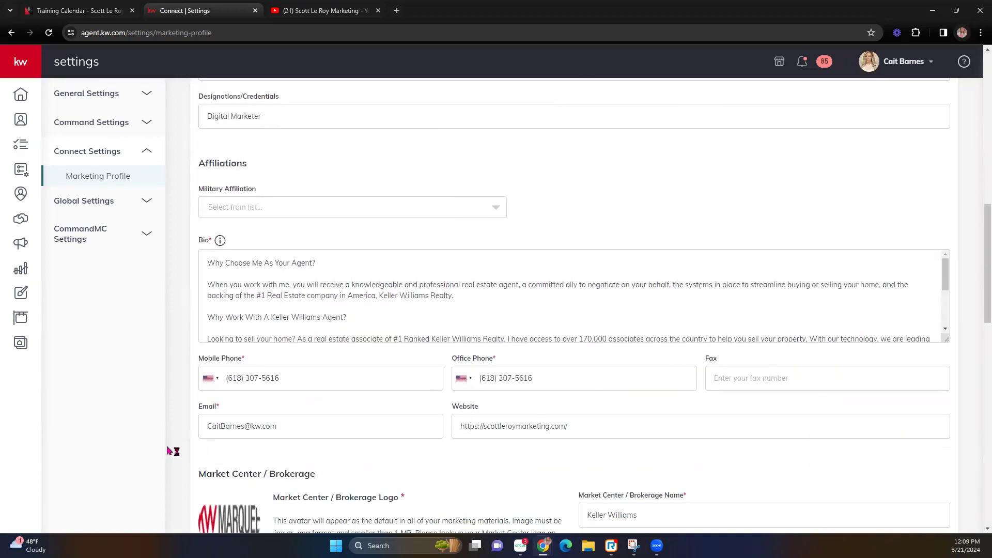
scroll(169, 451, "down", 14)
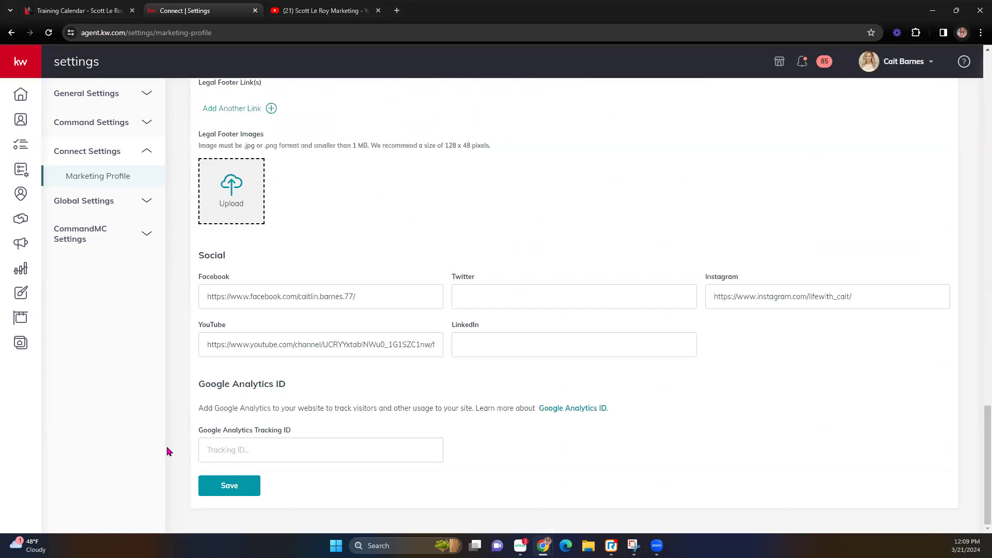
left_click(227, 488)
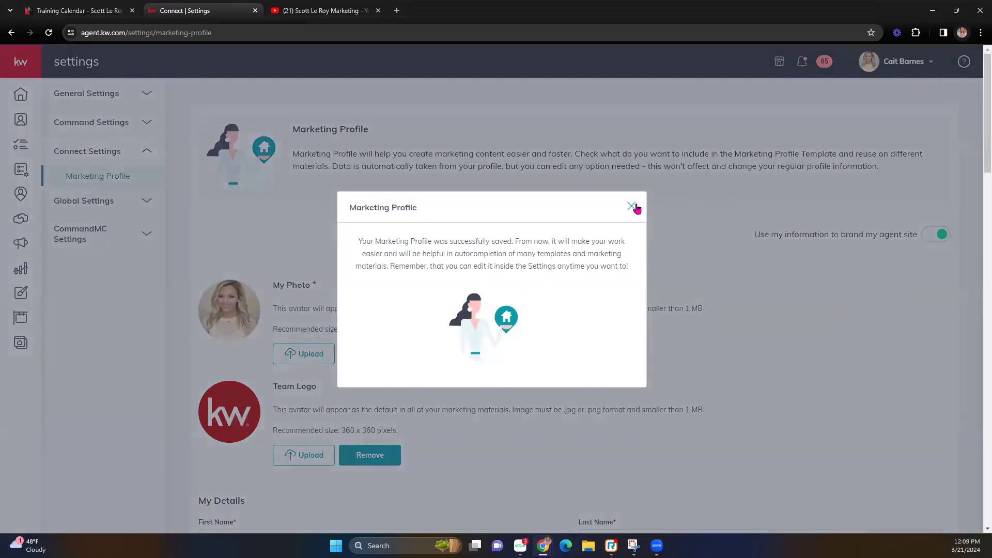
left_click(632, 206)
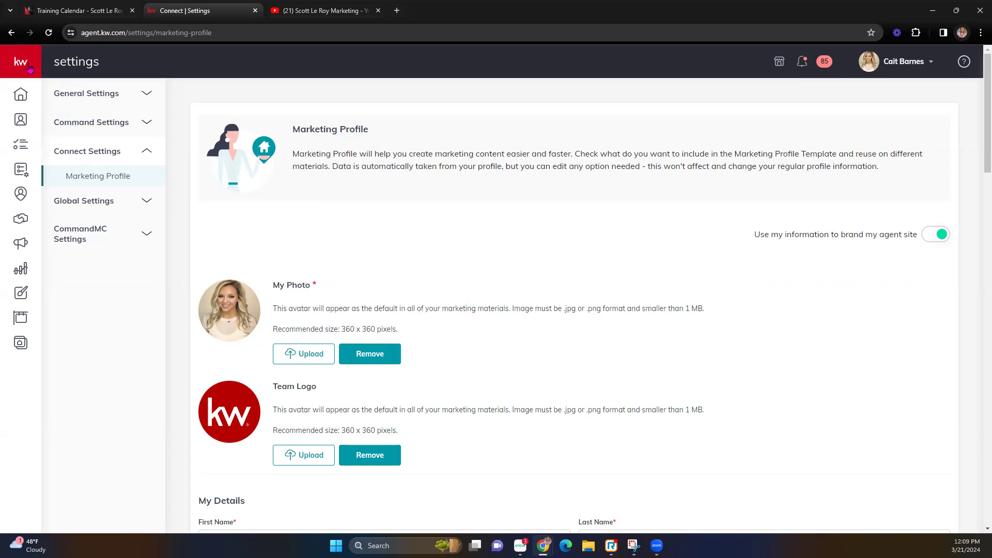
Step: Open the Designs section of Command
mouse_move(23, 91)
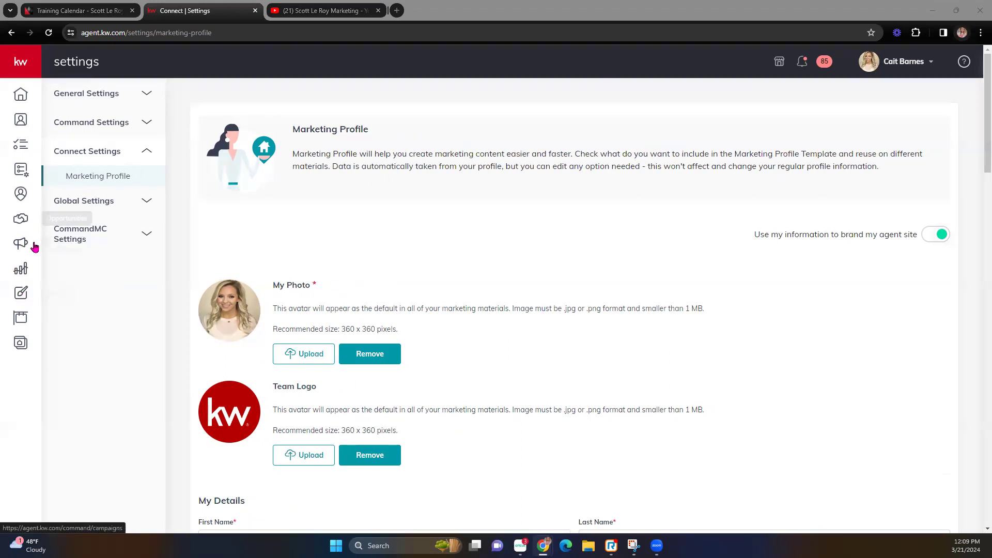
left_click(22, 295)
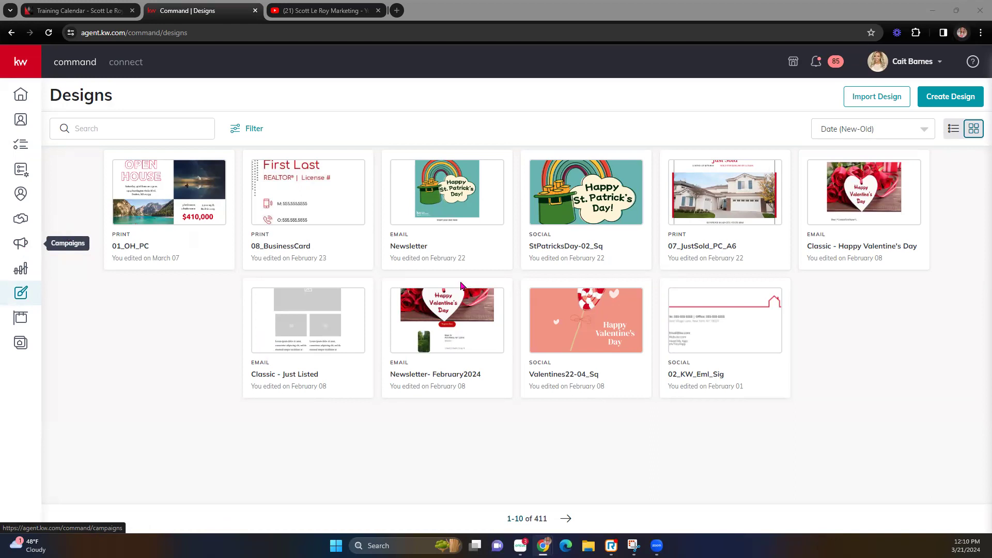
Step: Start a new Email design and proceed to the email template library
left_click(952, 102)
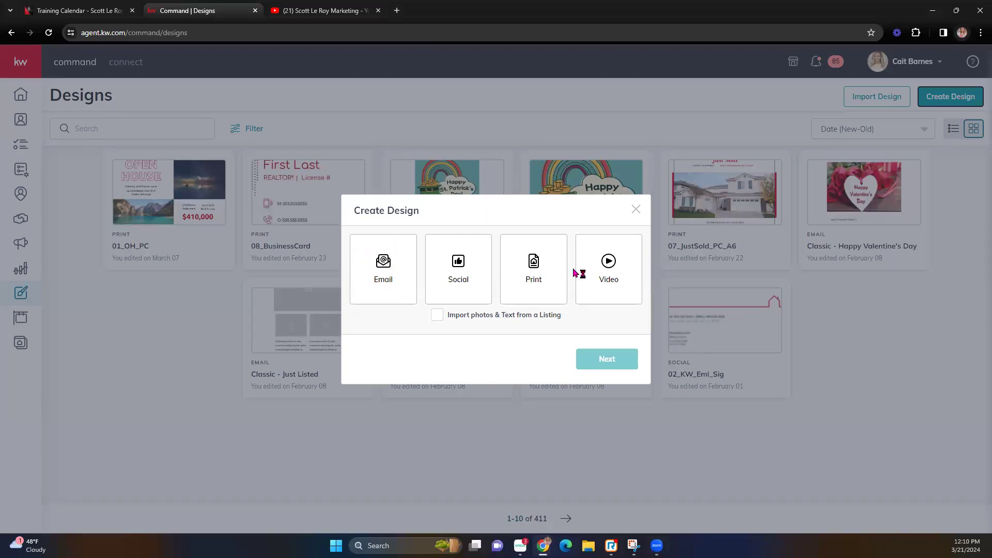
left_click(385, 271)
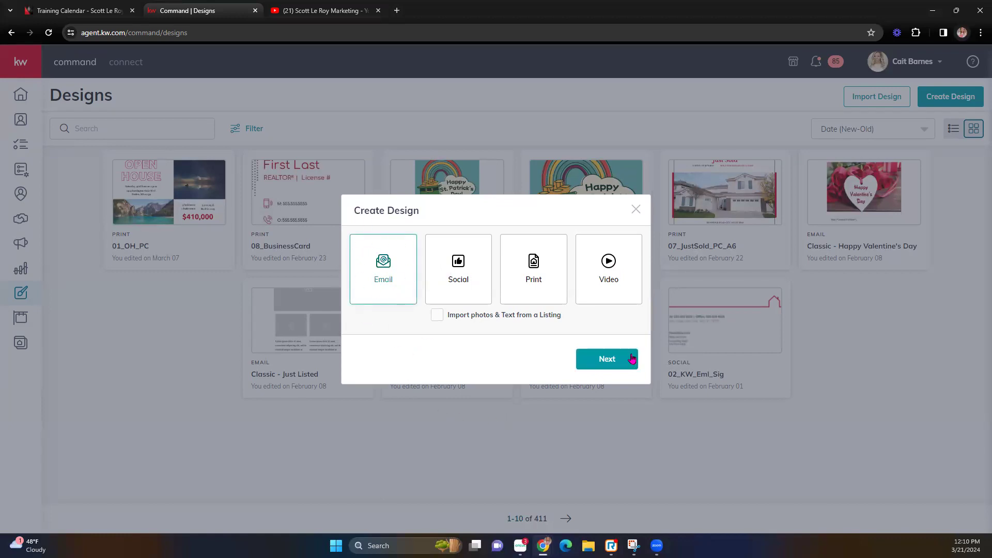
left_click(622, 360)
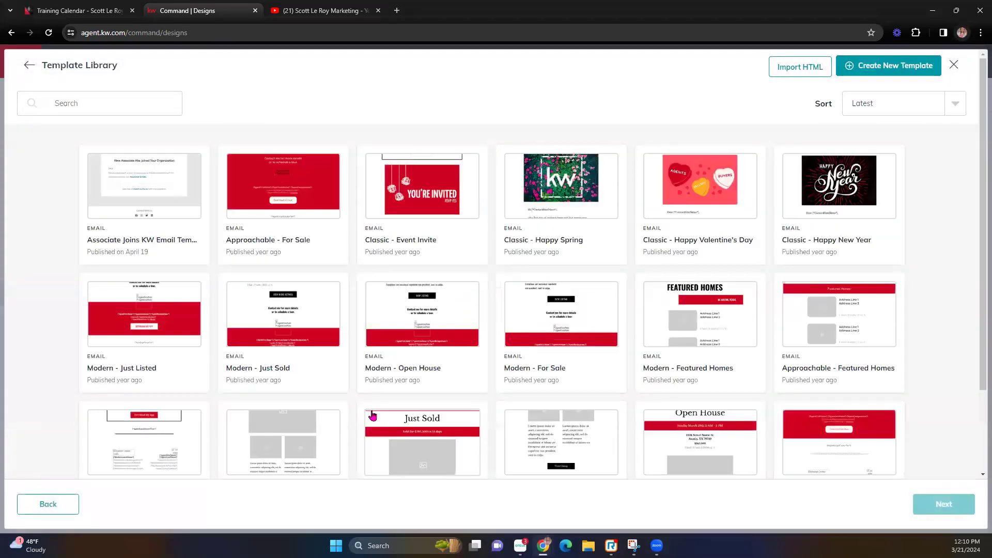
Step: Browse the full email template library, loading more templates until the end of the list, and return to the start
scroll(150, 244, "down", 2)
scroll(150, 243, "up", 2)
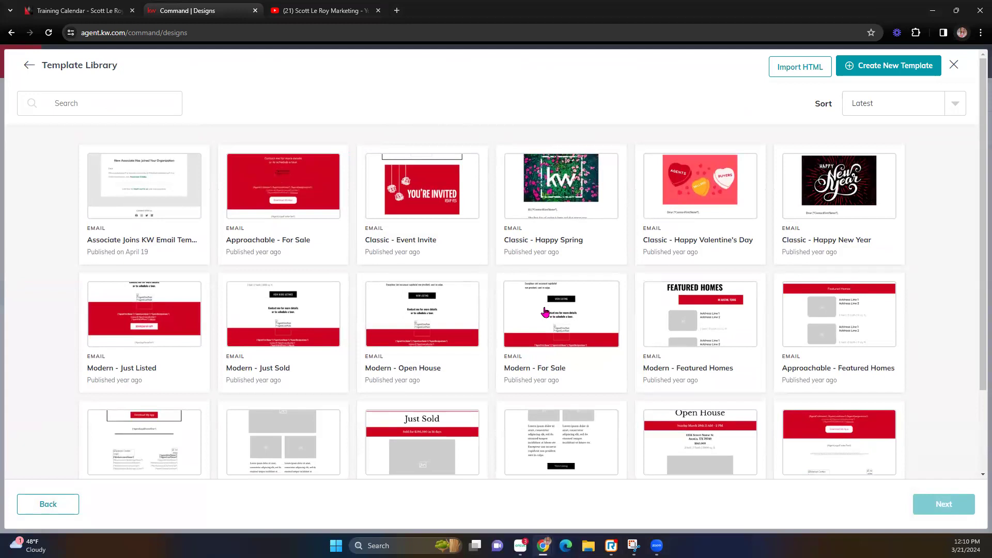
scroll(595, 358, "down", 1)
scroll(594, 358, "down", 2)
left_click(499, 459)
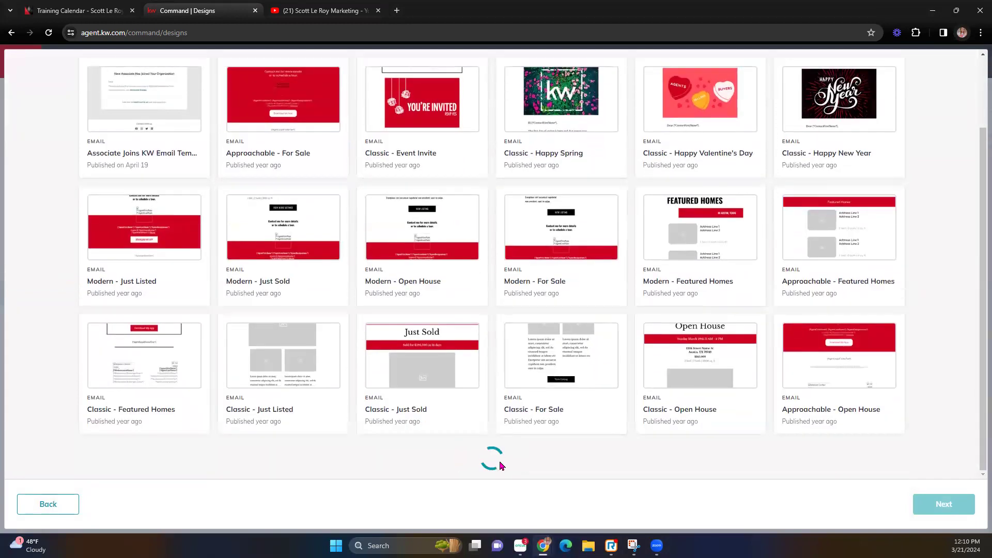
scroll(500, 465, "down", 8)
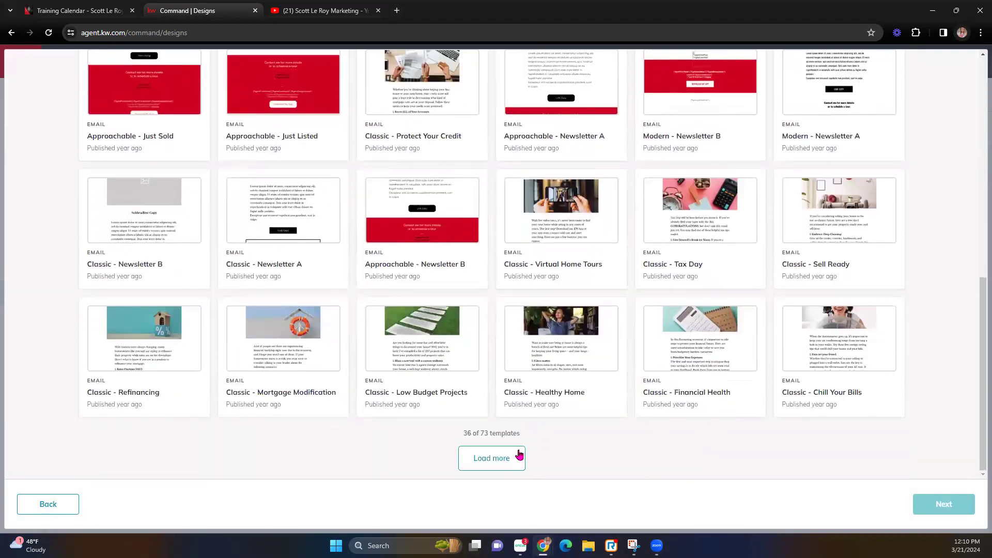
left_click(517, 455)
scroll(514, 453, "down", 8)
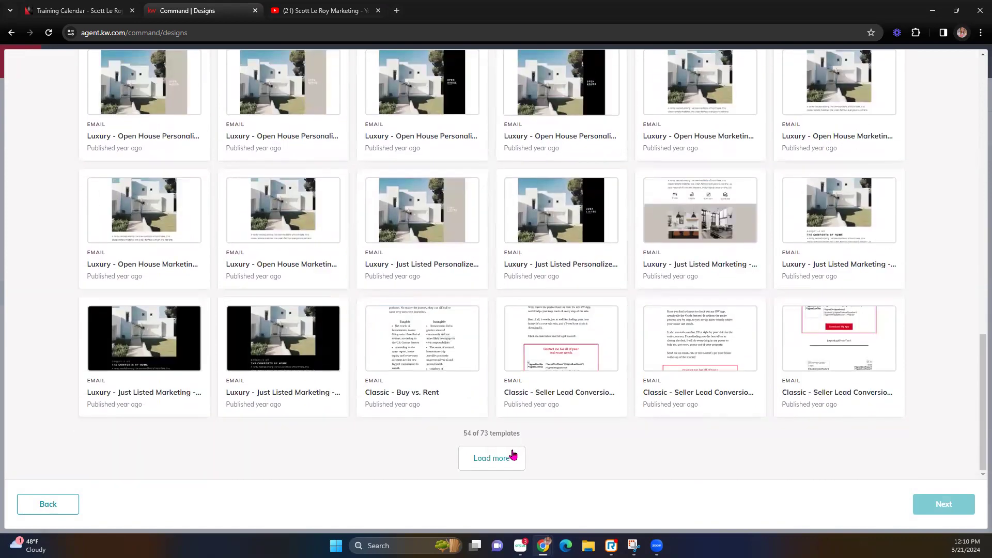
left_click(502, 459)
scroll(505, 459, "down", 8)
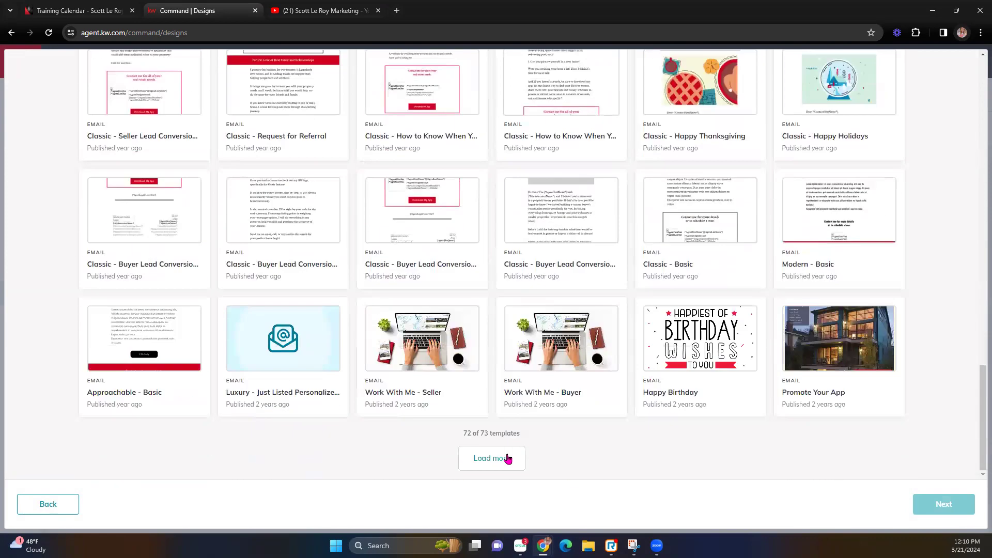
left_click(508, 459)
scroll(506, 460, "down", 2)
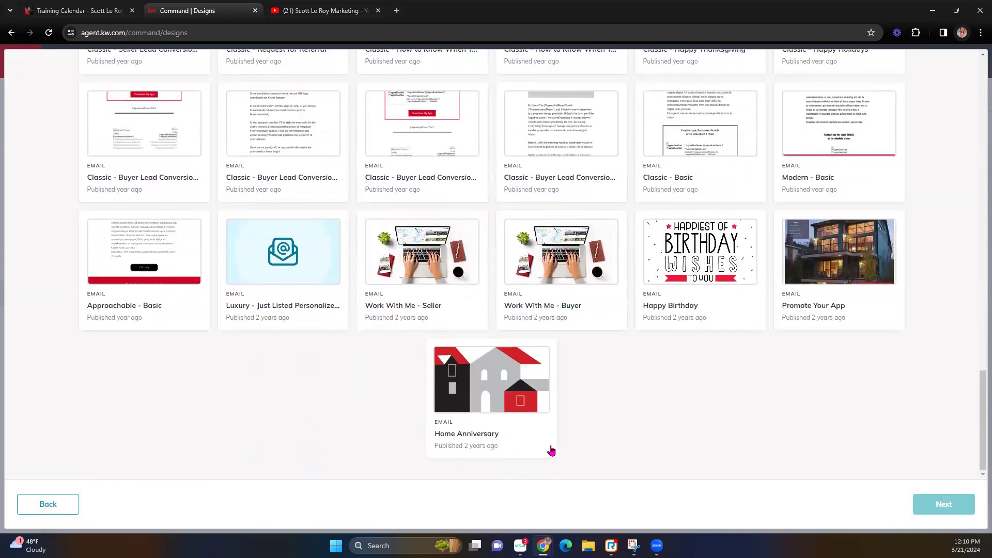
scroll(556, 449, "up", 5)
scroll(560, 448, "up", 20)
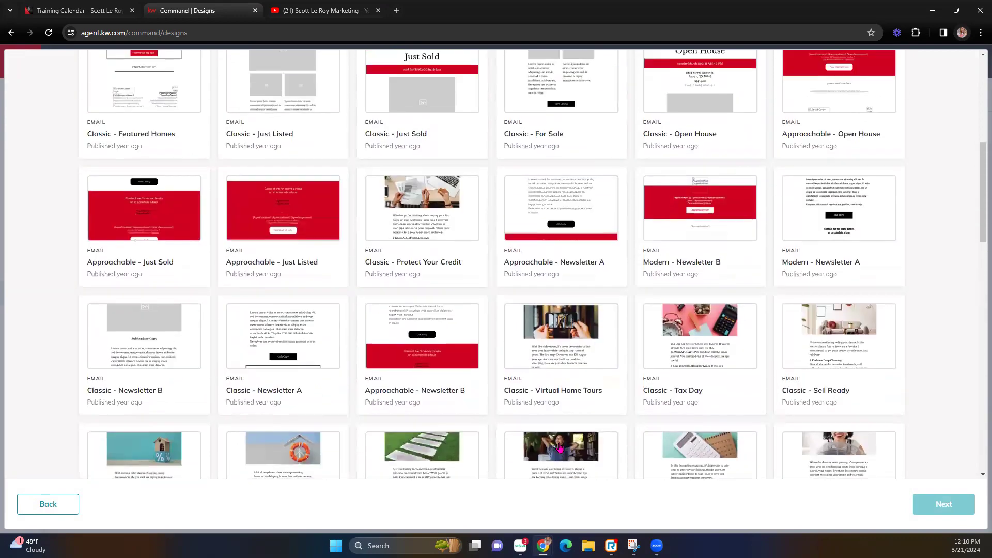
scroll(560, 447, "up", 3)
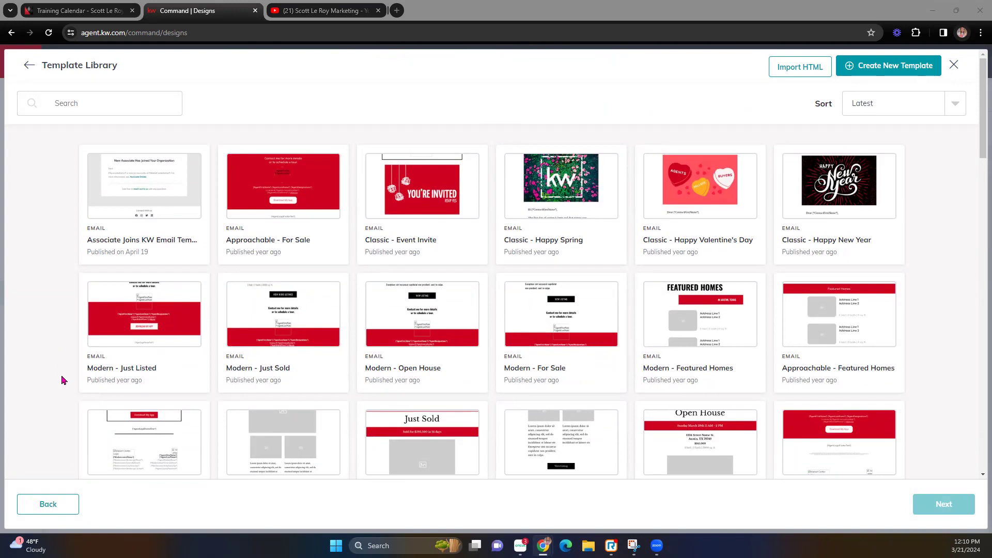
Step: Create a new blank email template and name it "Newsletter- March 3/21"
left_click(890, 66)
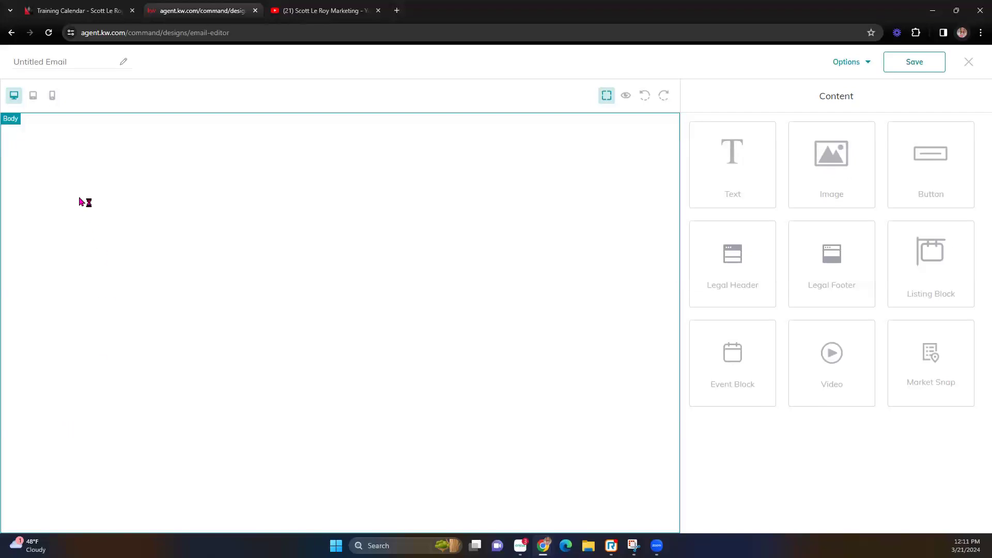
left_click(55, 63)
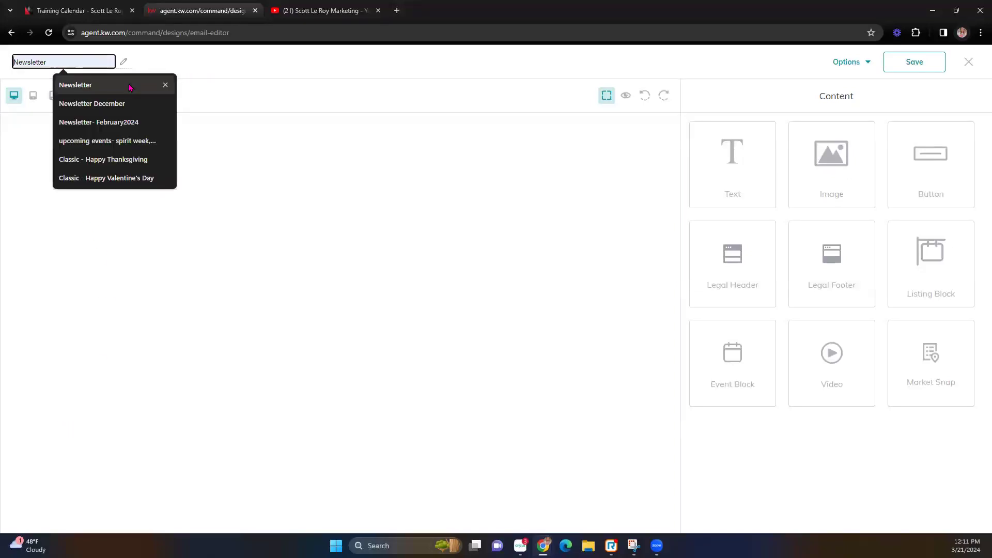
left_click(78, 82)
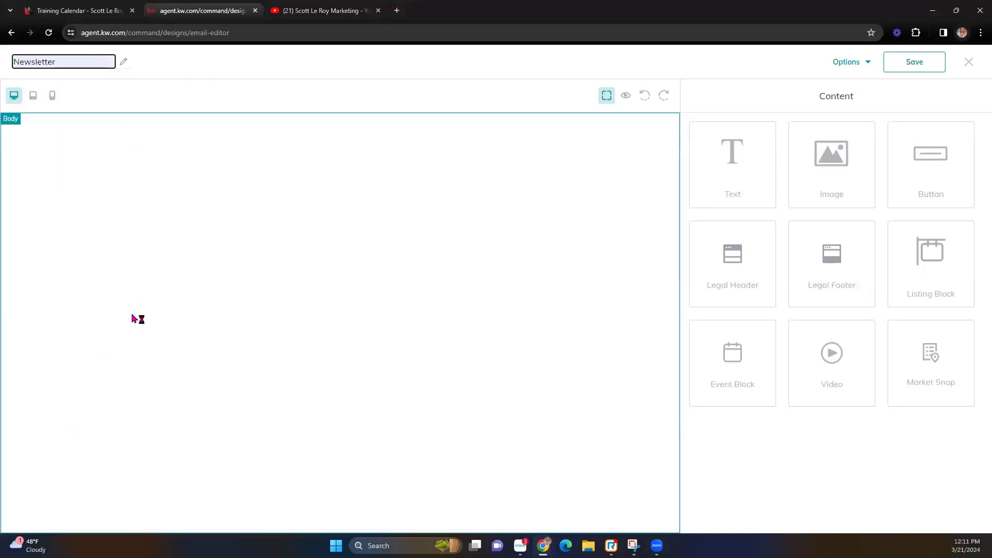
type("- Marc")
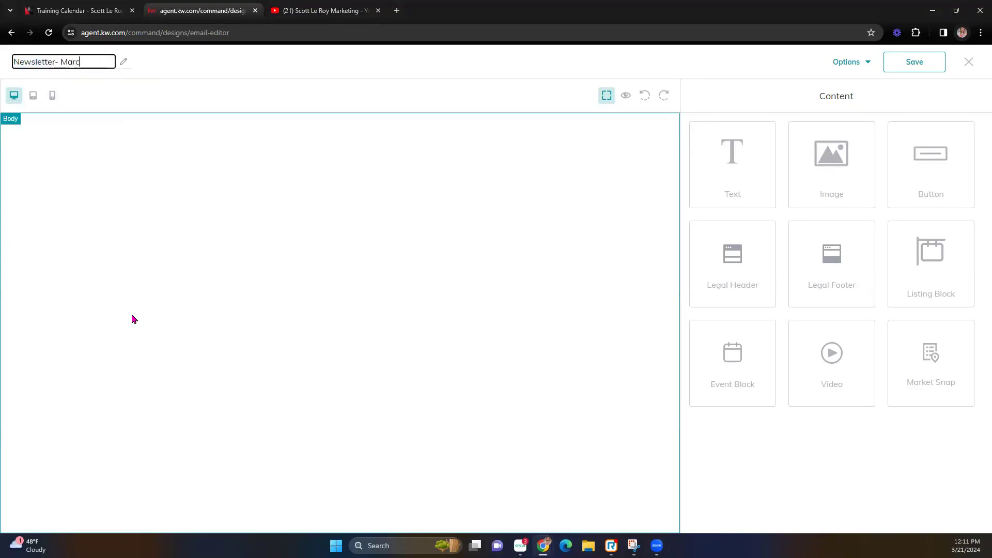
type("h 3/21")
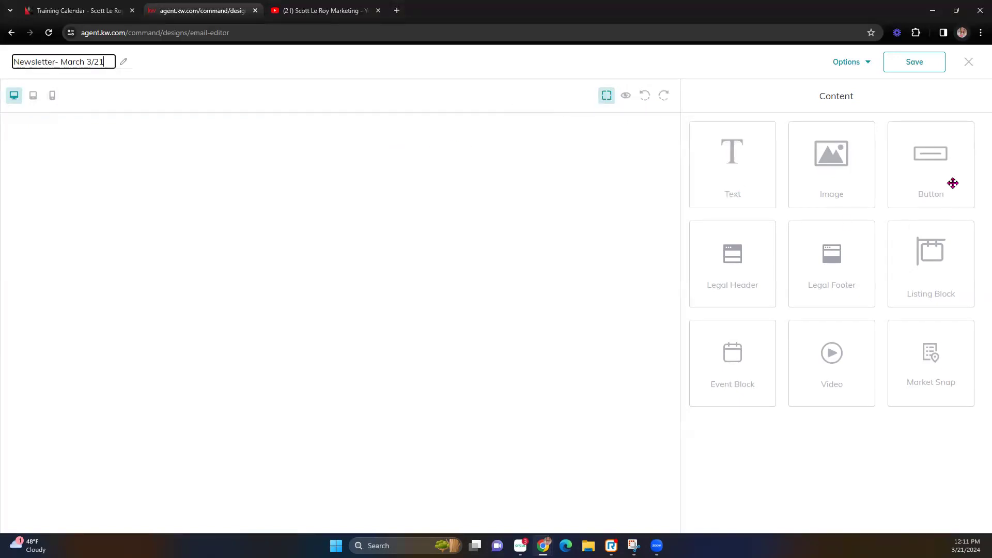
Step: Preview the blank email and check the available options for previewing, test sending and downloading the template
left_click(626, 97)
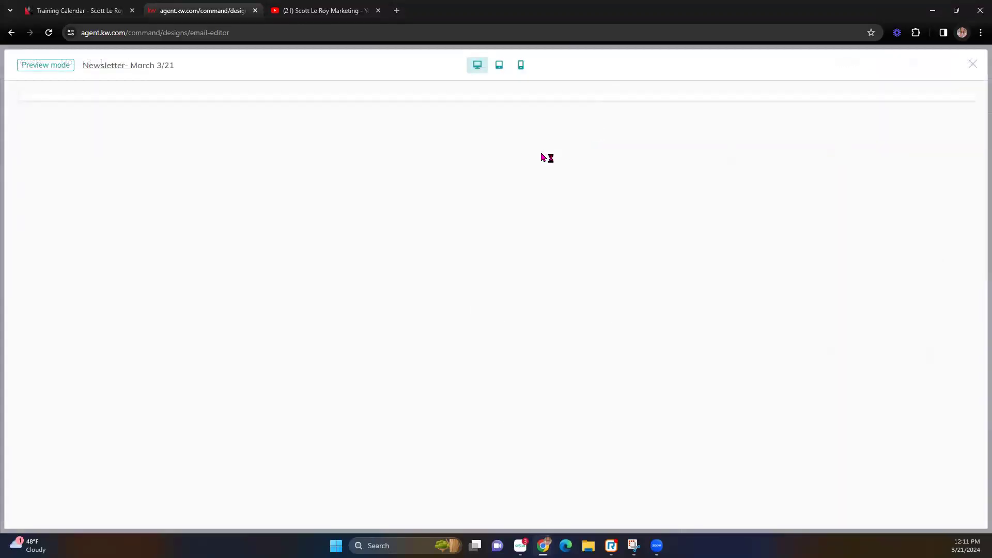
left_click(973, 64)
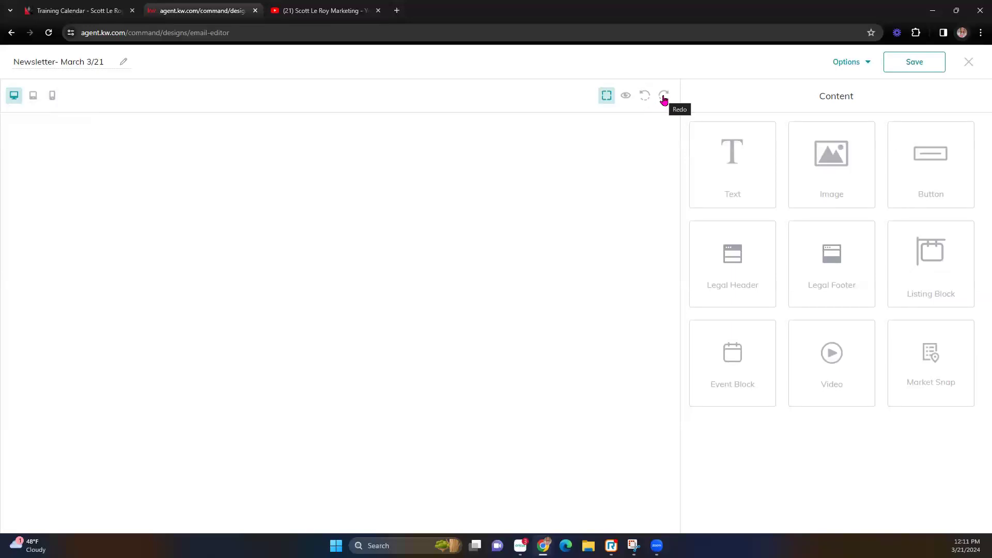
left_click(869, 64)
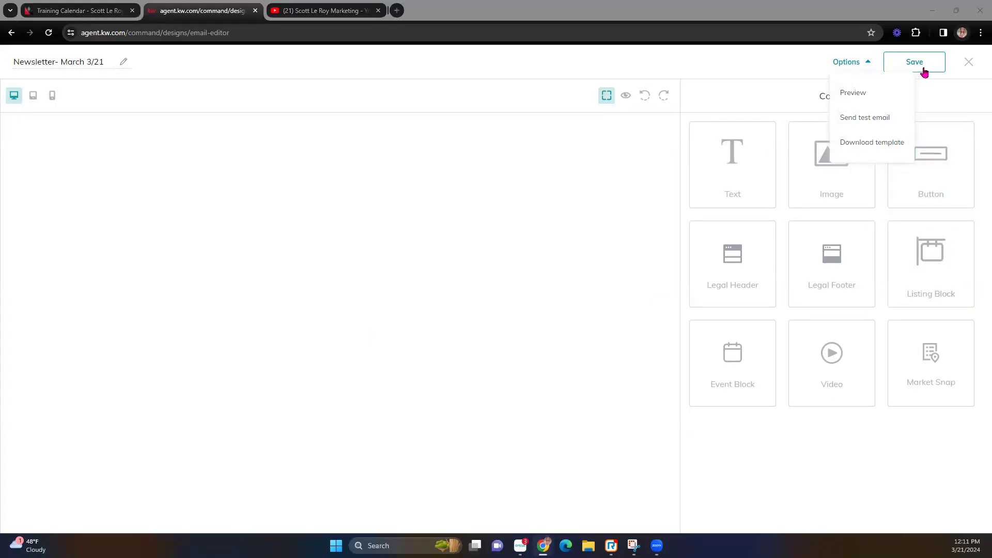
left_click(729, 105)
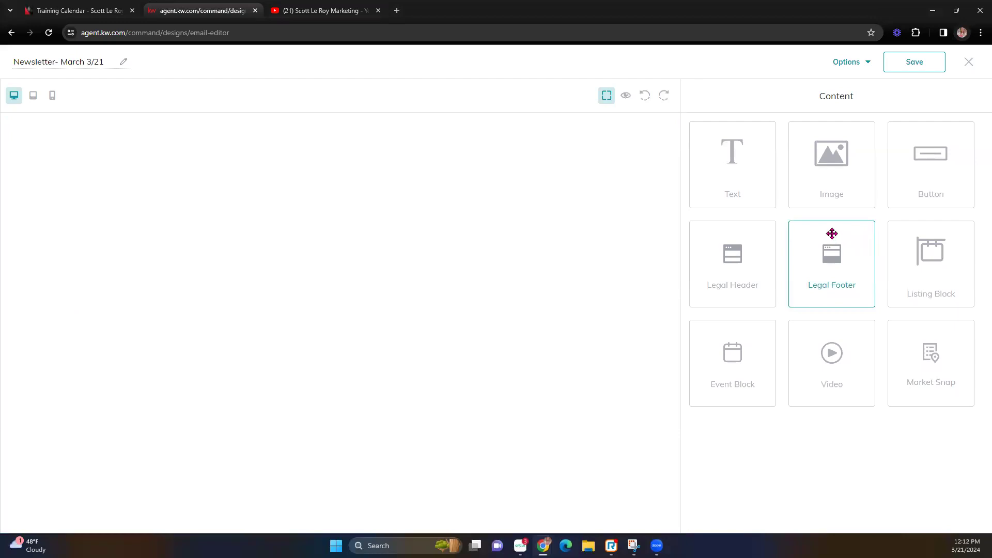
Step: Add a Legal Header at the start of the email body and a Legal Footer below it
left_click_drag(731, 253, 532, 148)
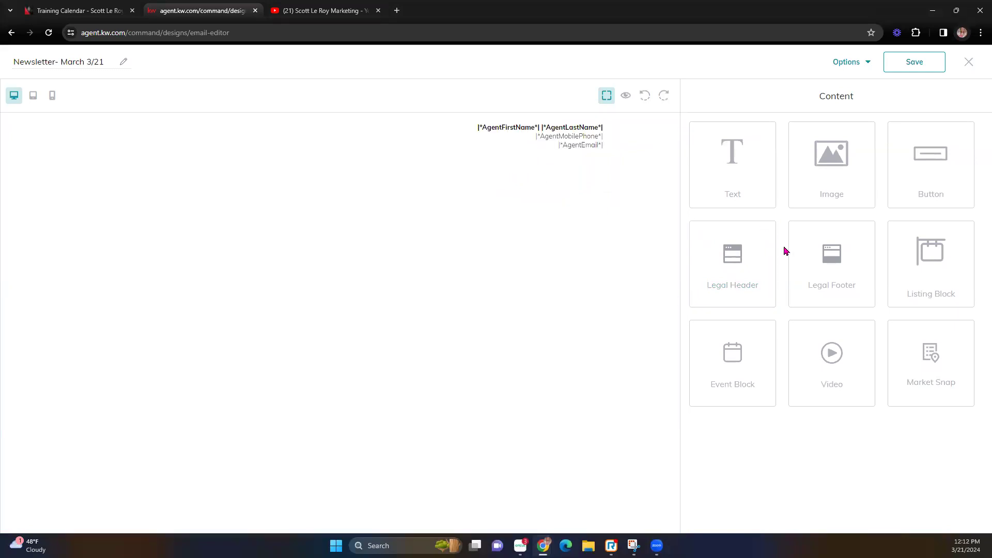
left_click_drag(737, 250, 569, 241)
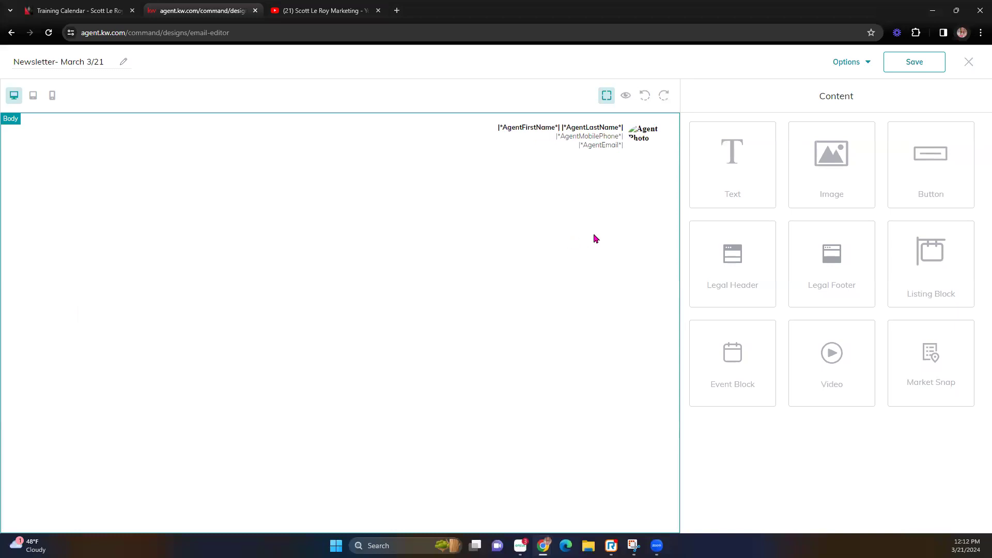
left_click_drag(832, 265, 573, 124)
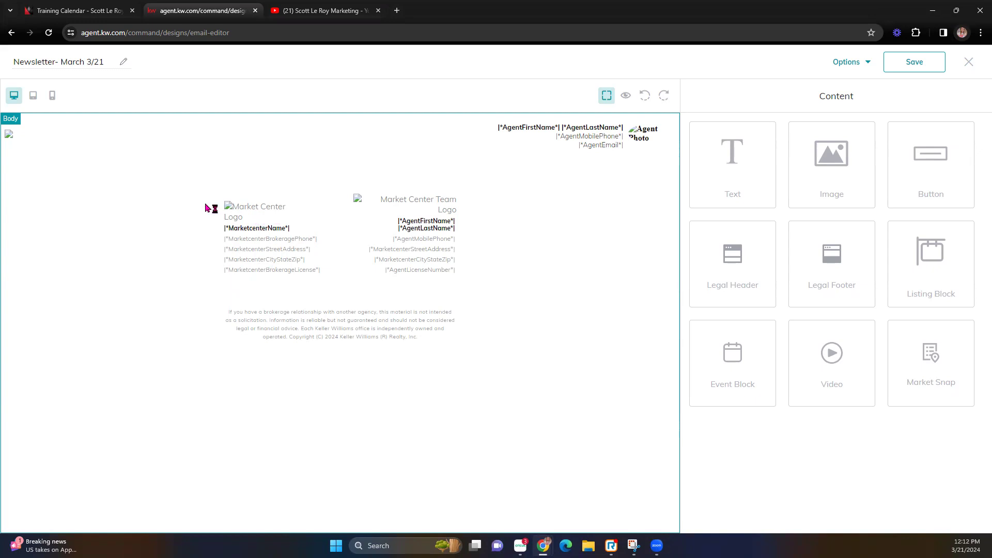
Step: Preview the email to check how the profile details and logos fill the legal header and footer, and return to the editor
left_click(625, 97)
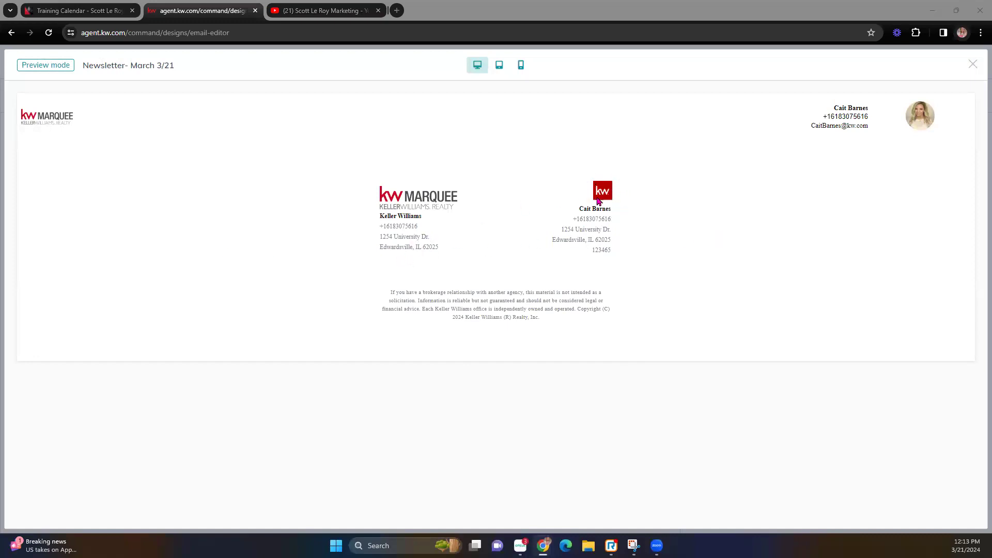
left_click(972, 65)
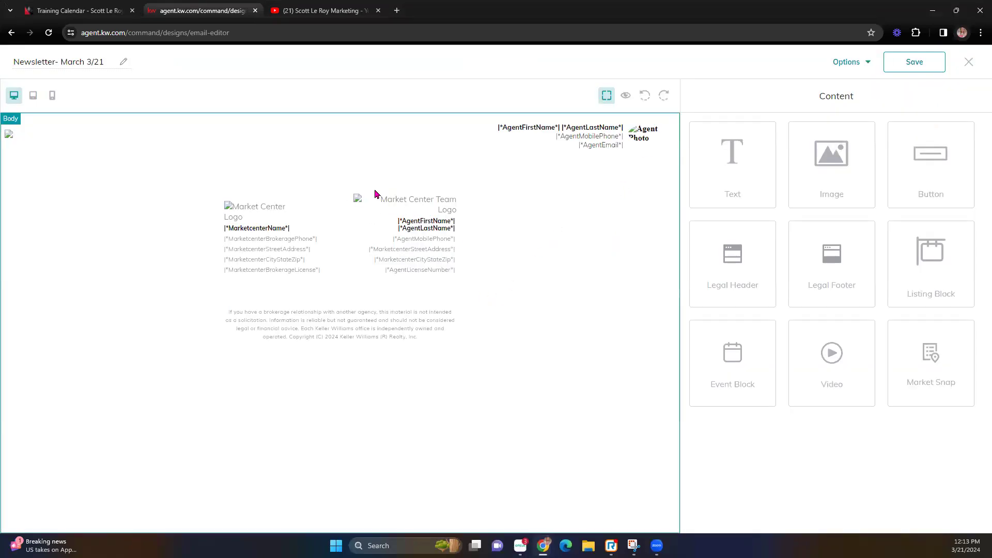
left_click(626, 96)
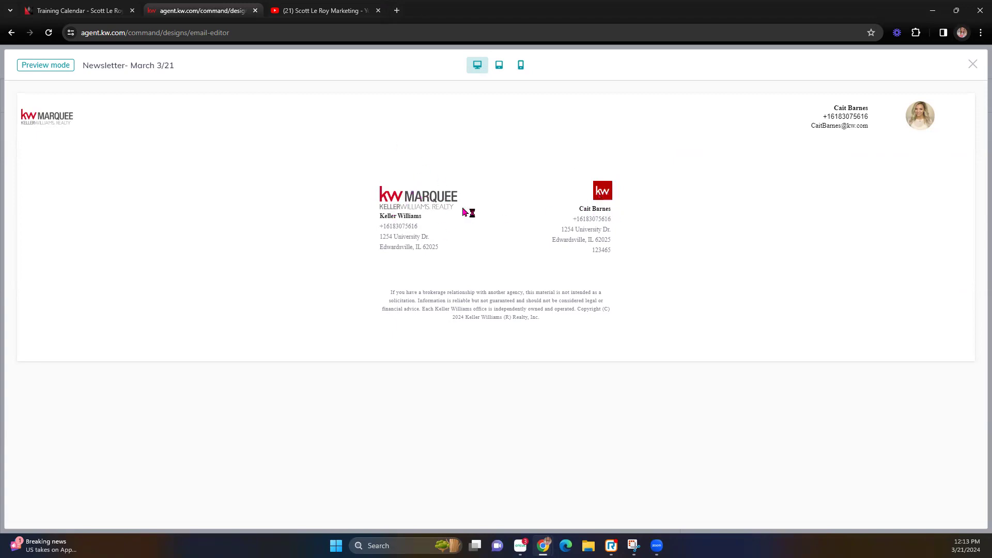
left_click(974, 64)
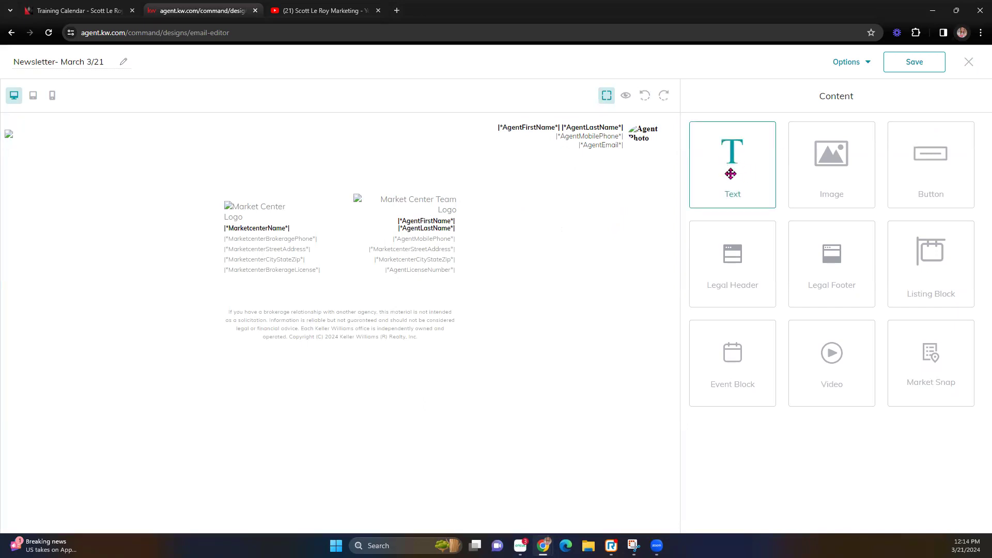
Step: Add a Text block between the legal header and footer and open its content for editing
left_click_drag(724, 160, 609, 175)
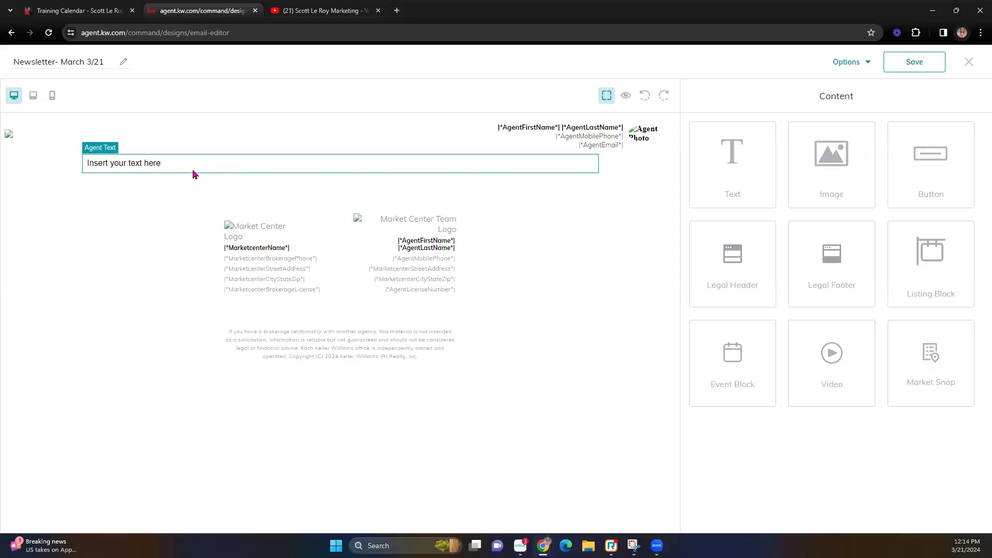
left_click(220, 164)
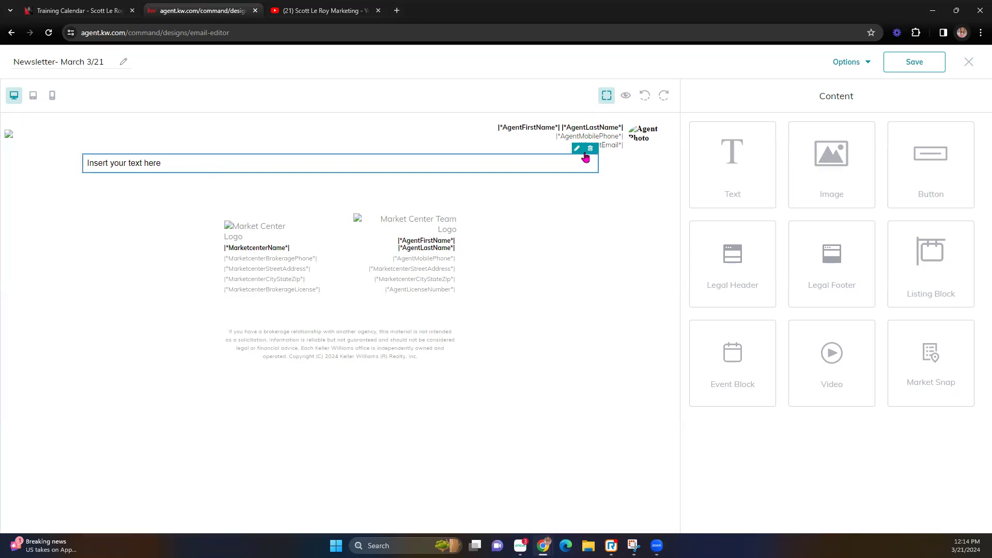
left_click(577, 149)
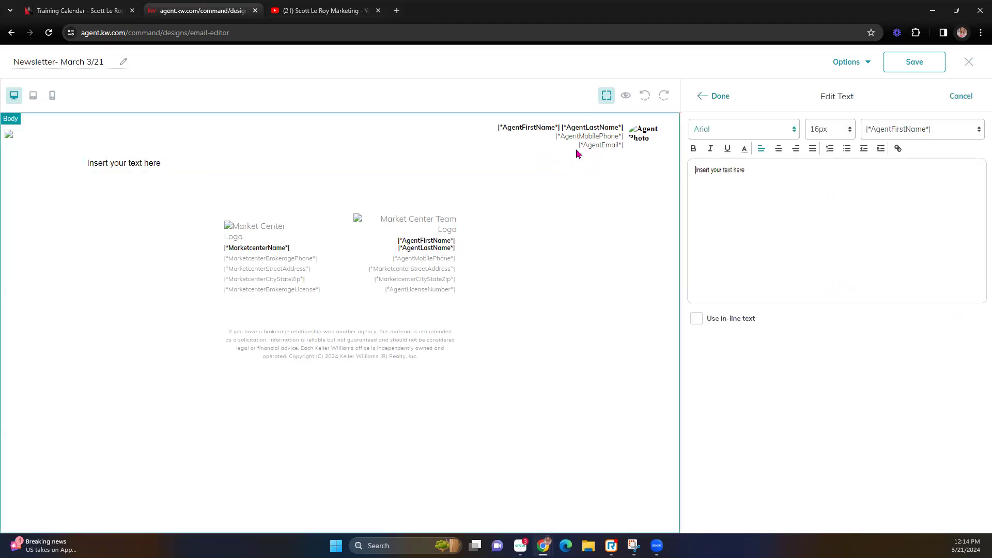
Step: Set the placeholder text of the Text block to the Verdana font at 20px
left_click(794, 130)
left_click(852, 183)
left_click_drag(806, 184, 675, 171)
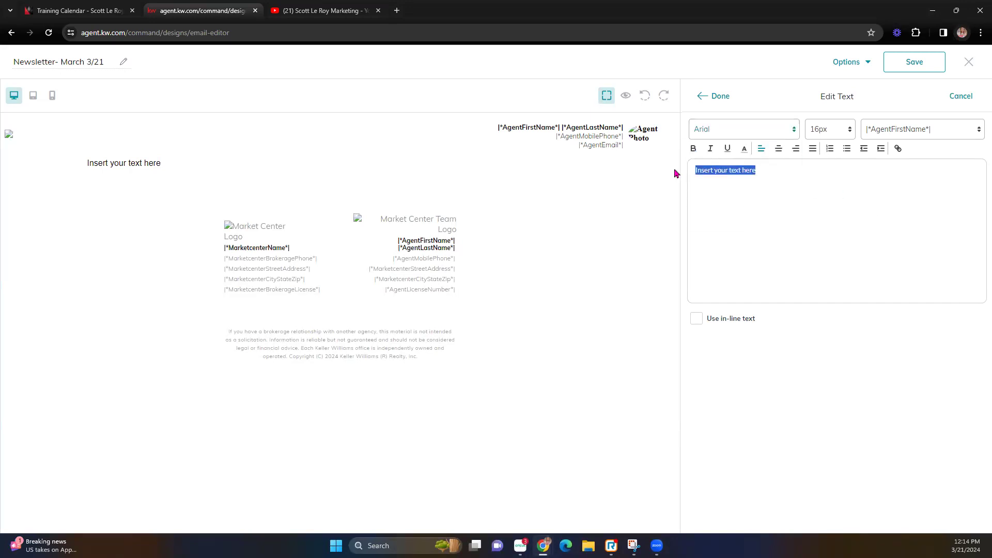
left_click(795, 132)
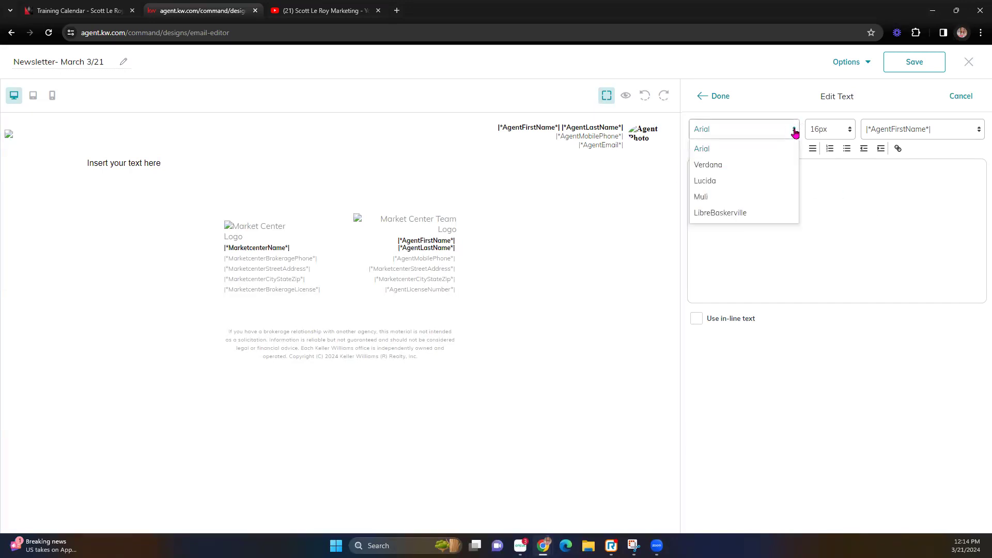
left_click(721, 164)
left_click(833, 134)
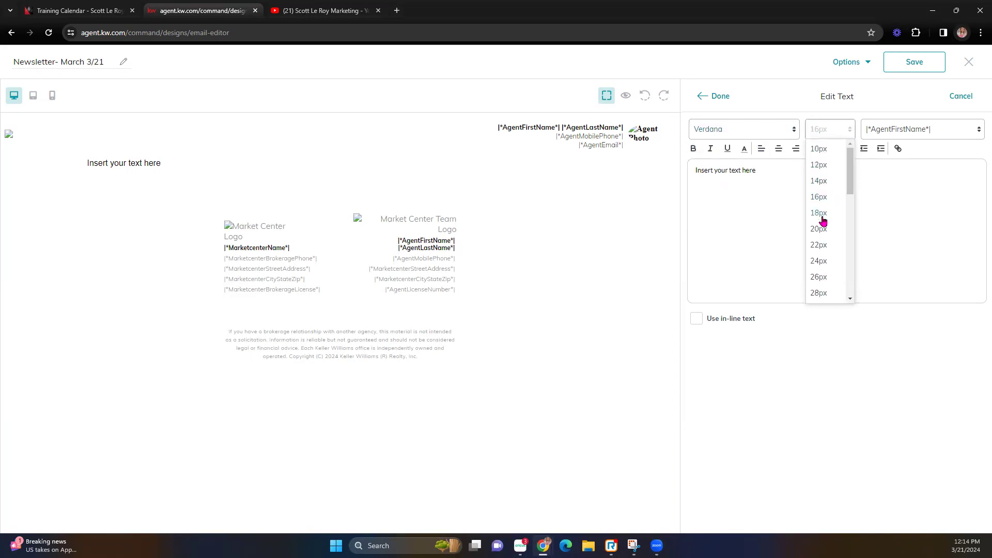
left_click(820, 229)
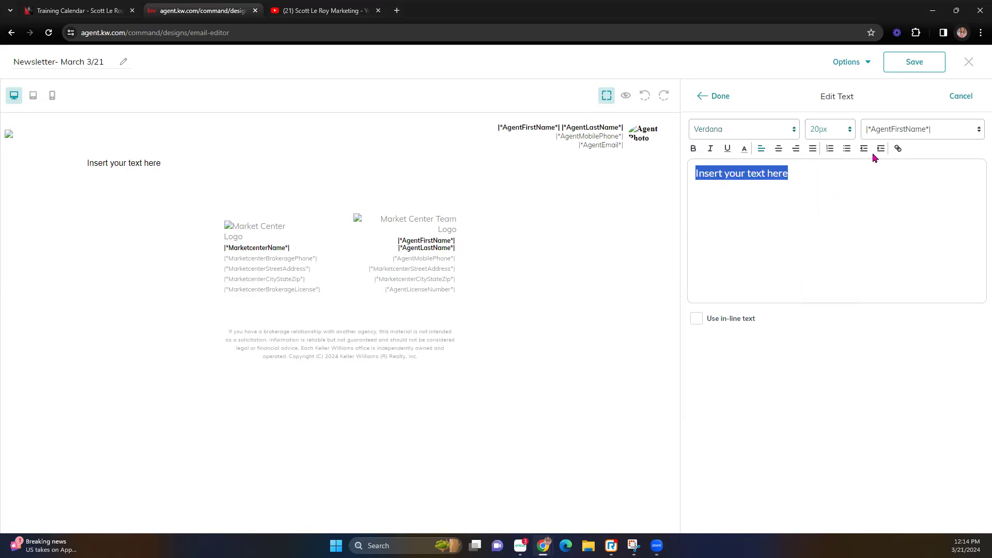
Step: Color the placeholder text dark purple and center it
left_click(710, 149)
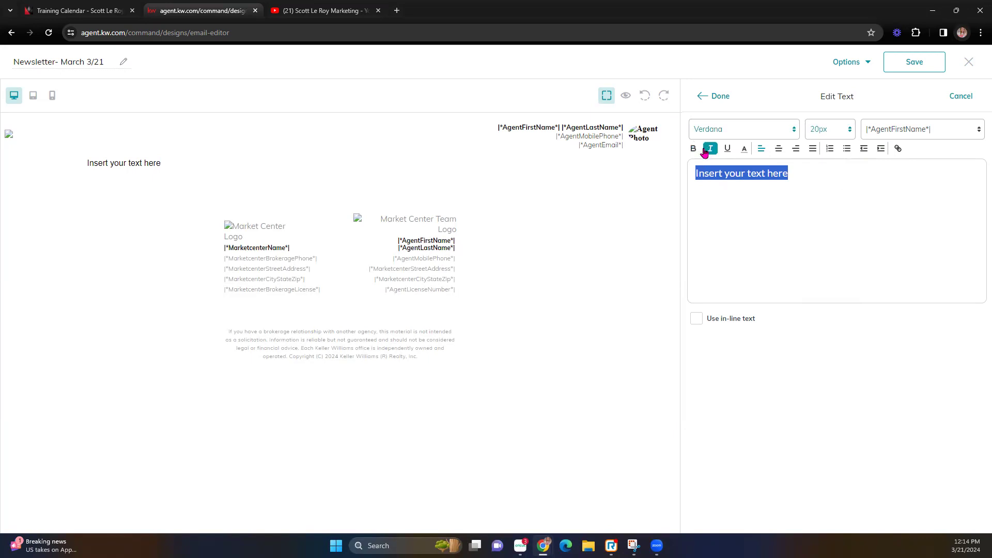
left_click(744, 148)
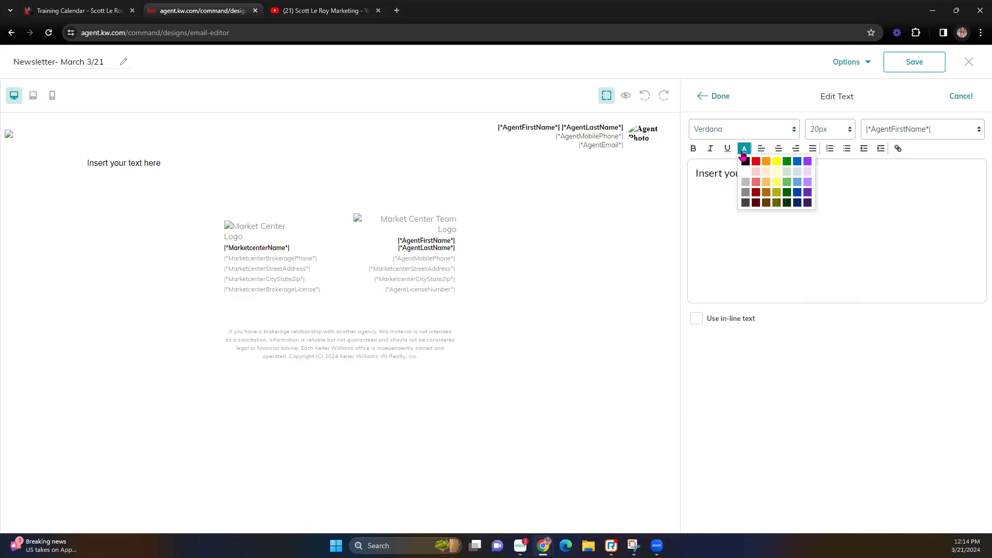
left_click(809, 194)
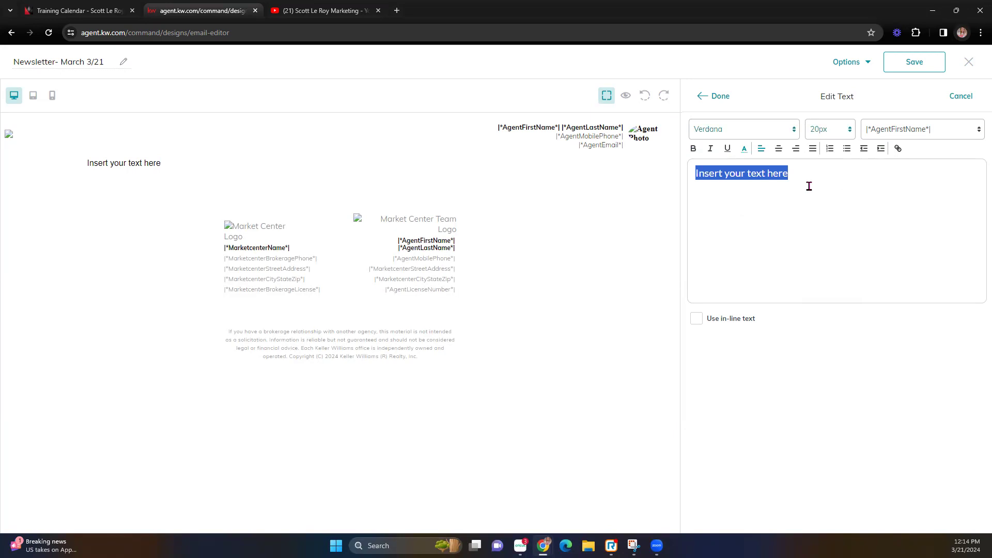
left_click(778, 152)
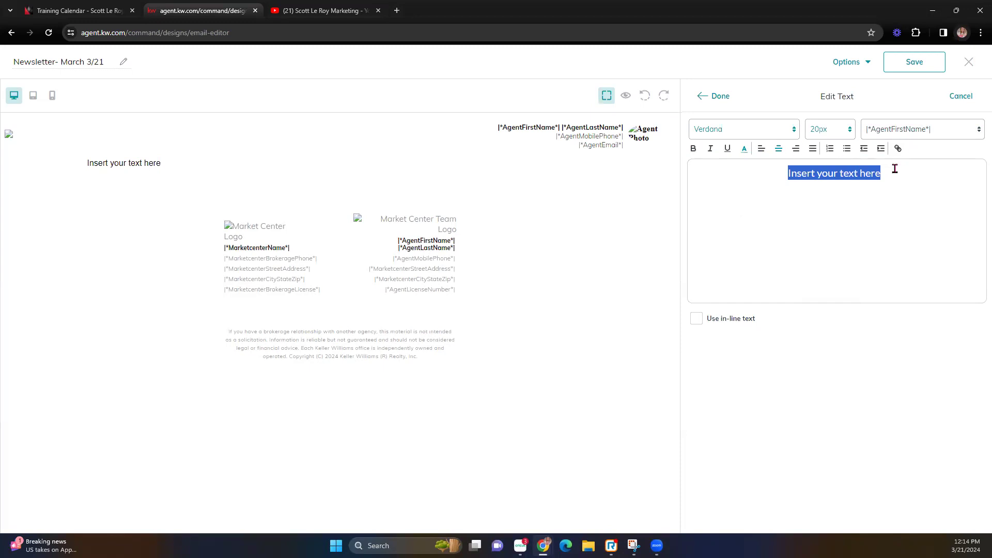
Step: Replace the placeholder text with "Hello", keeping its formatting
left_click_drag(885, 177, 785, 178)
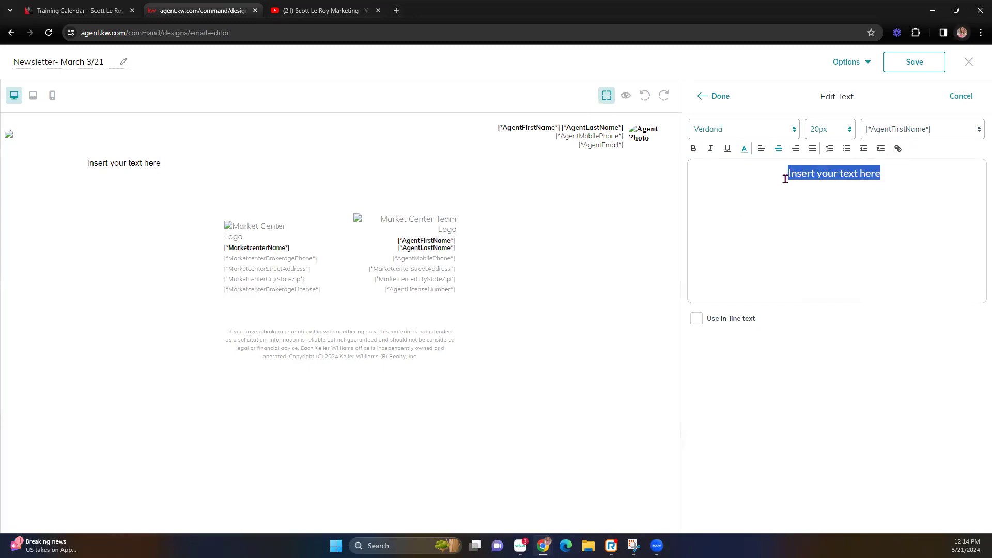
left_click(904, 180)
left_click_drag(896, 177, 775, 173)
type("Hello")
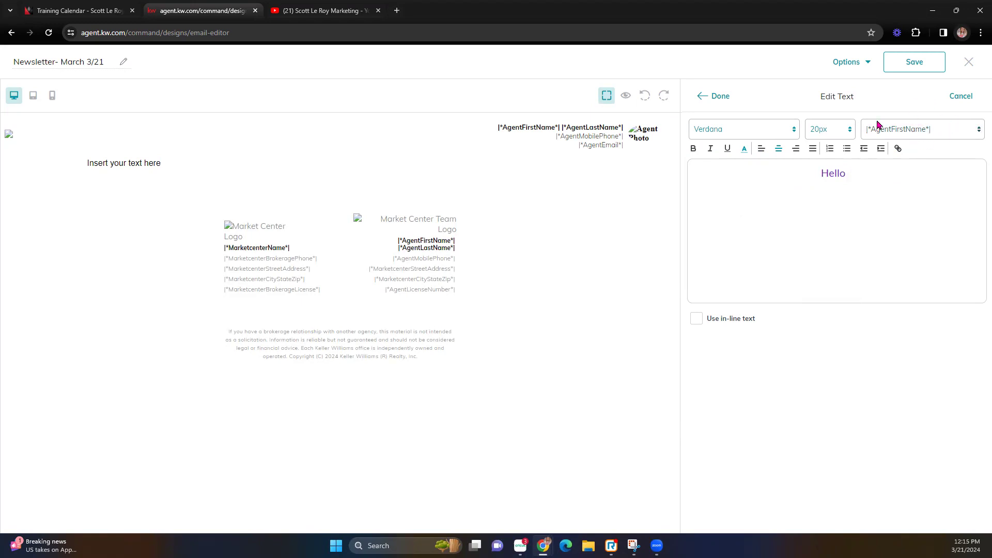
Step: Insert the |*ContactFirstName*| merge field after "Hello" in the greeting
left_click(973, 130)
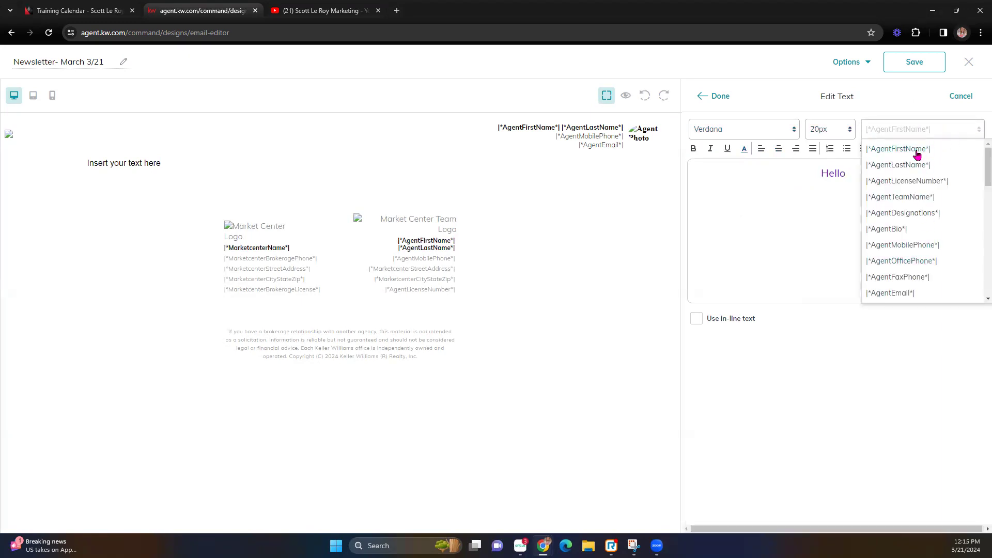
scroll(897, 287, "down", 2)
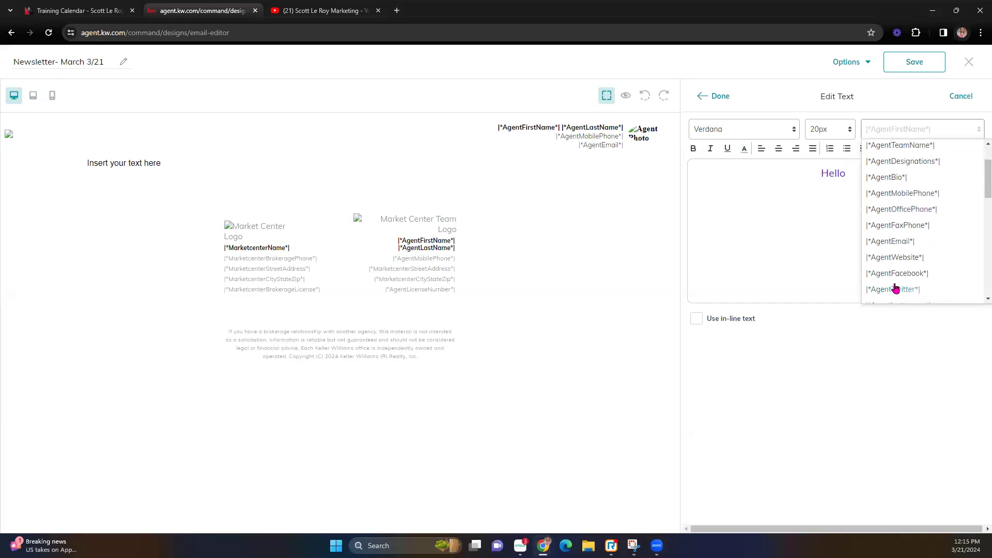
scroll(898, 274, "down", 2)
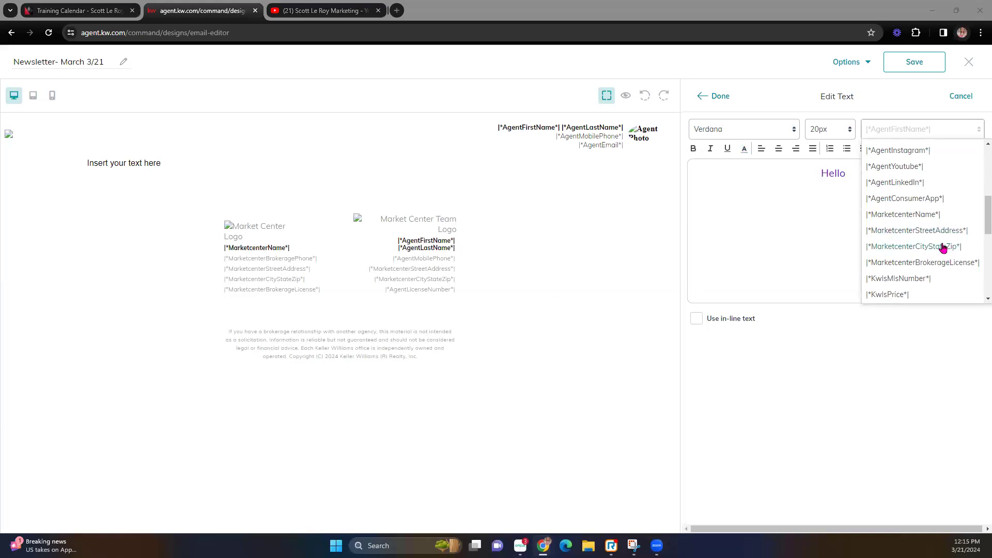
scroll(941, 244, "down", 1)
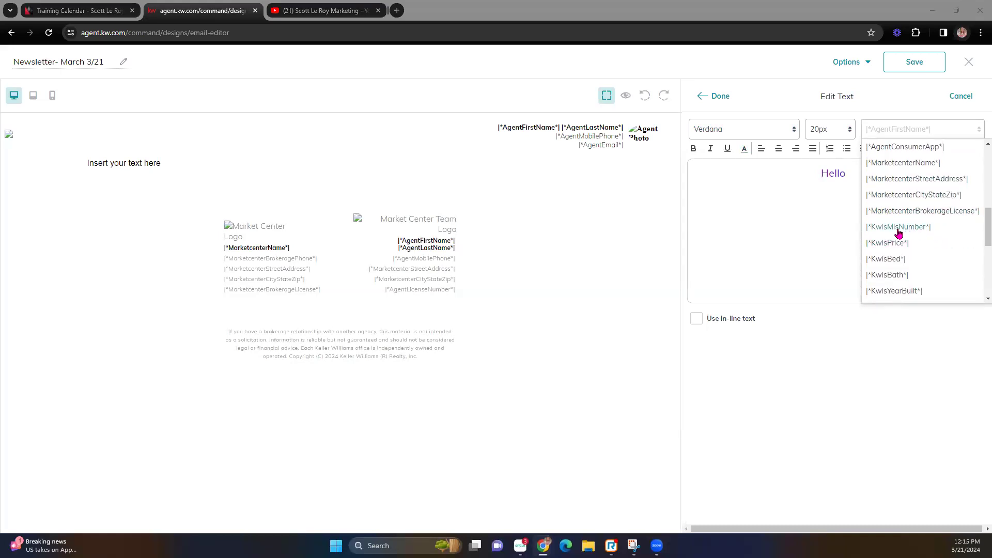
scroll(890, 282, "down", 3)
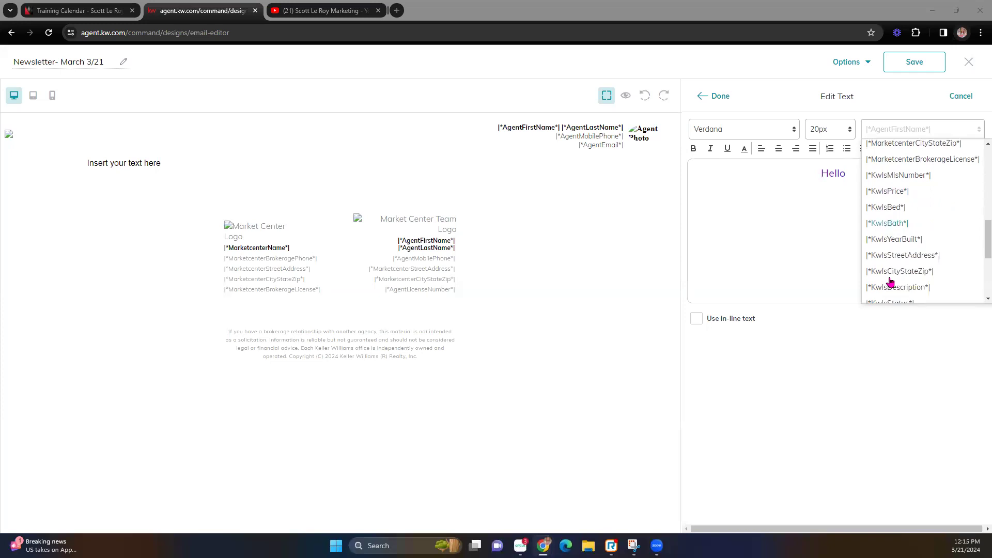
scroll(890, 283, "down", 1)
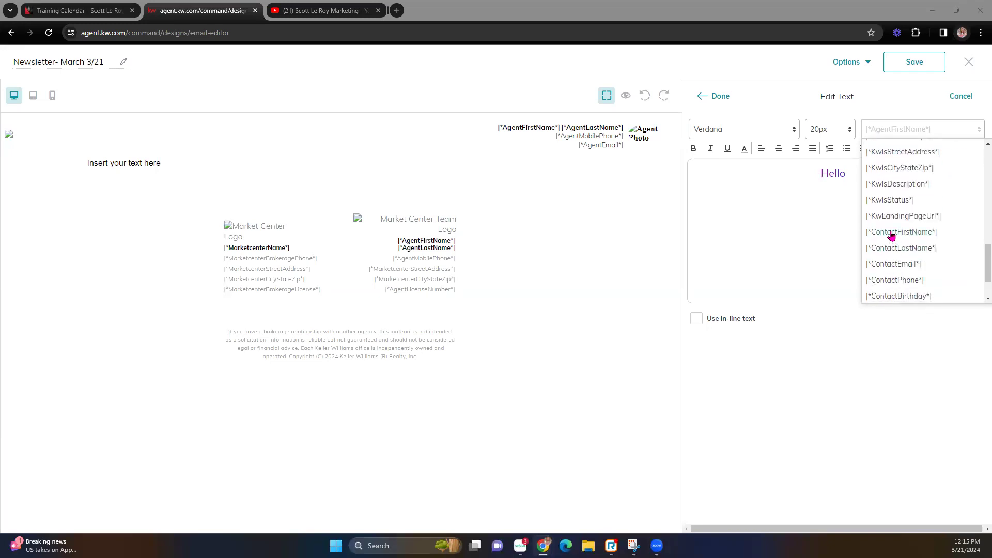
scroll(895, 290, "down", 1)
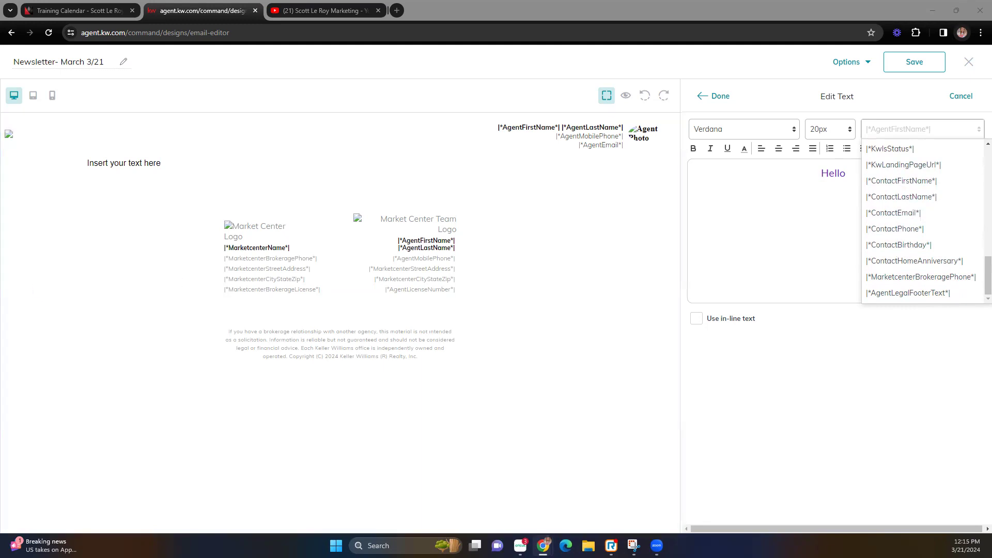
left_click(914, 186)
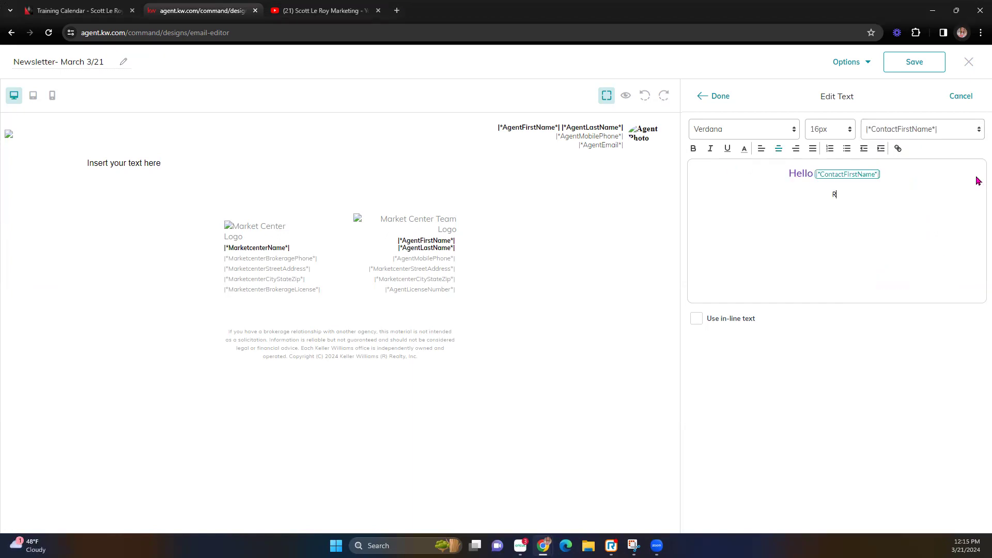
Step: Write "Reaching out to wish you a happy Easter!" on a new line below the greeting
type("ahc")
type("hing")
type(" out to w")
type("ish you a hap")
type("p")
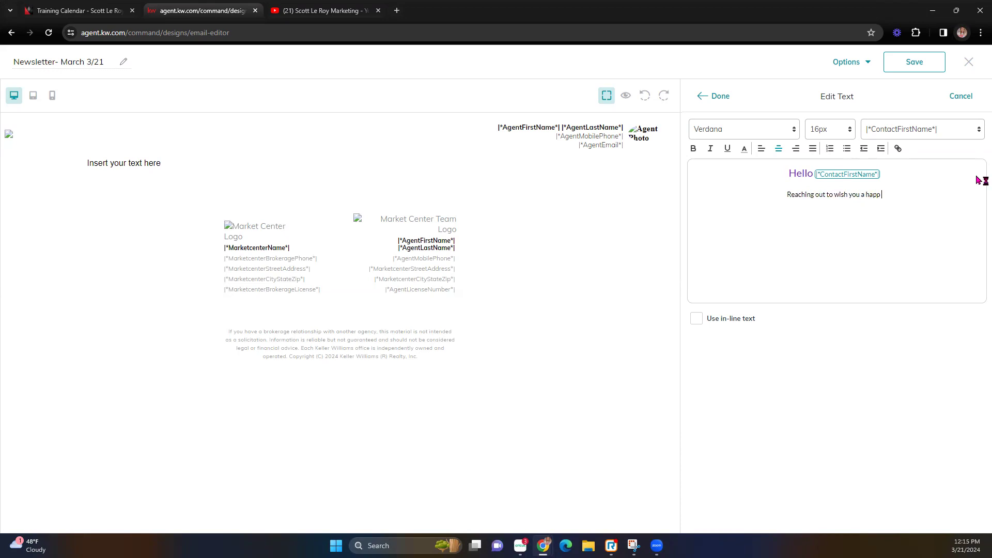
type("y Easter!")
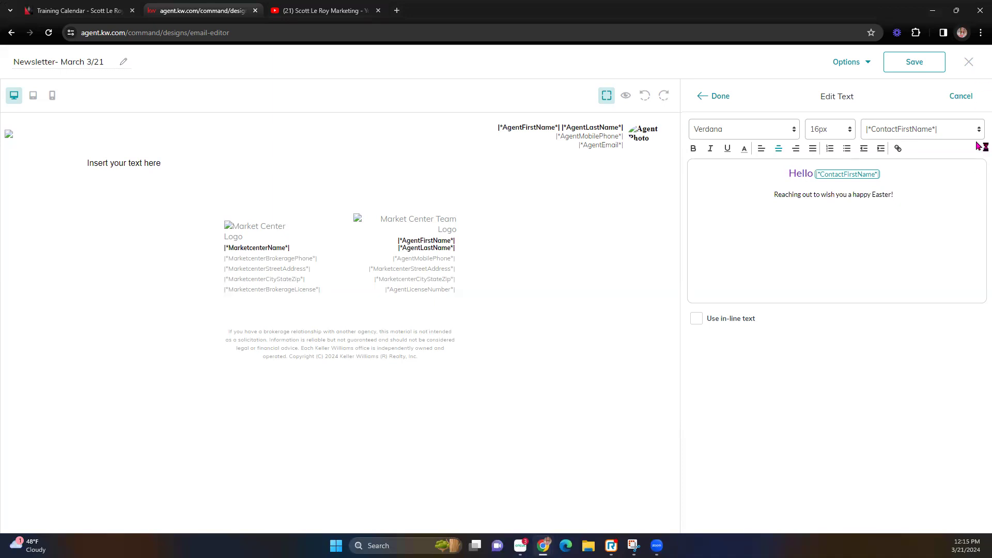
Step: Format the Easter line as Verdana, 20px, in bright purple
triple_click(778, 192)
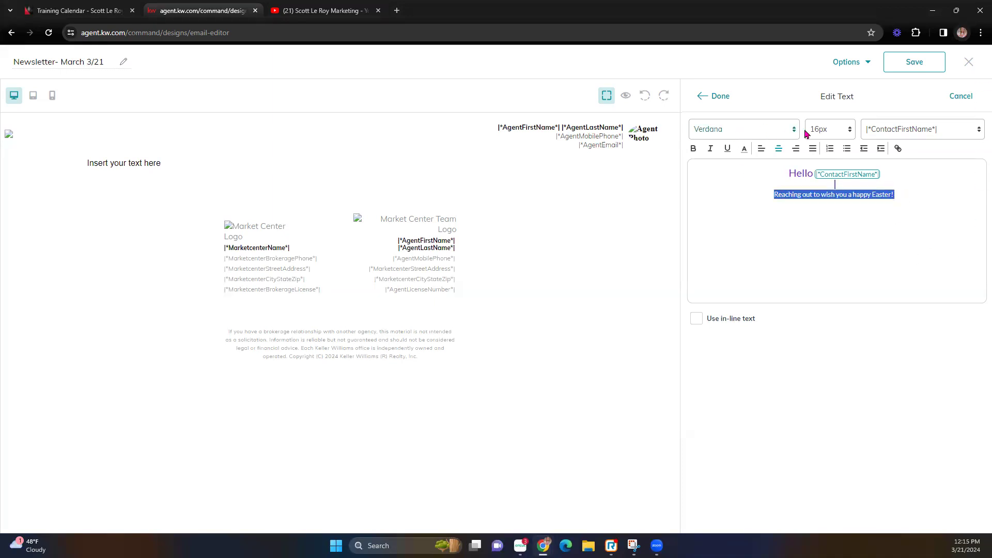
left_click(770, 129)
left_click(731, 166)
left_click(829, 135)
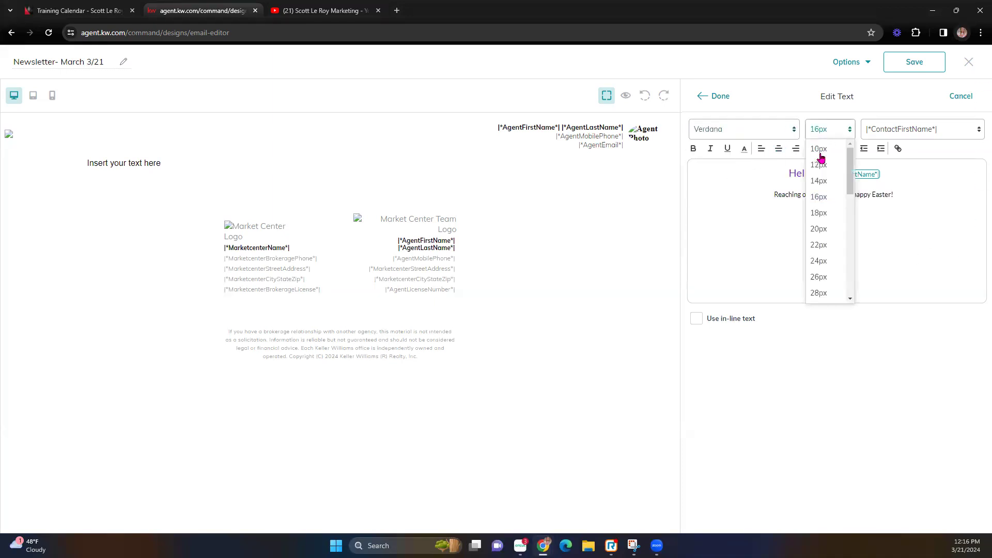
left_click(823, 229)
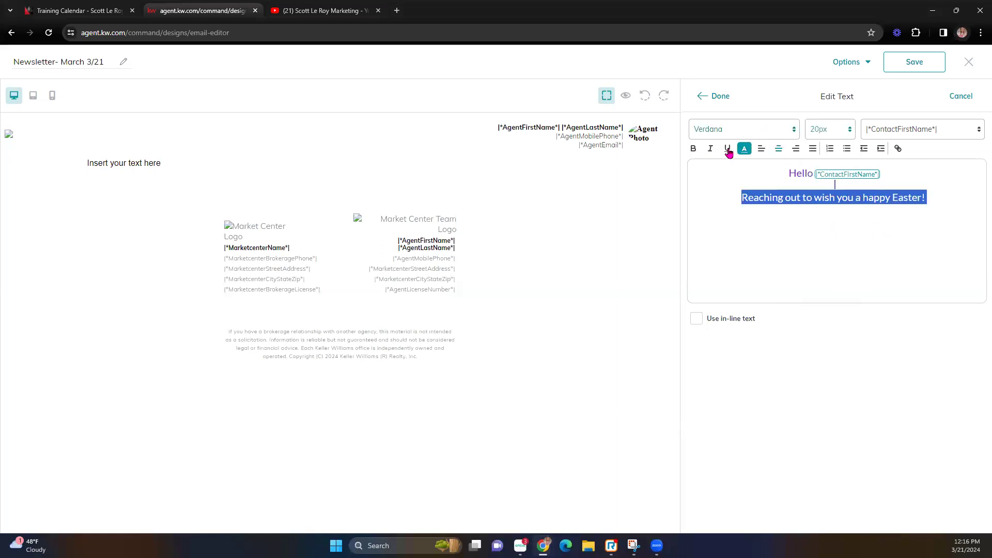
left_click(745, 149)
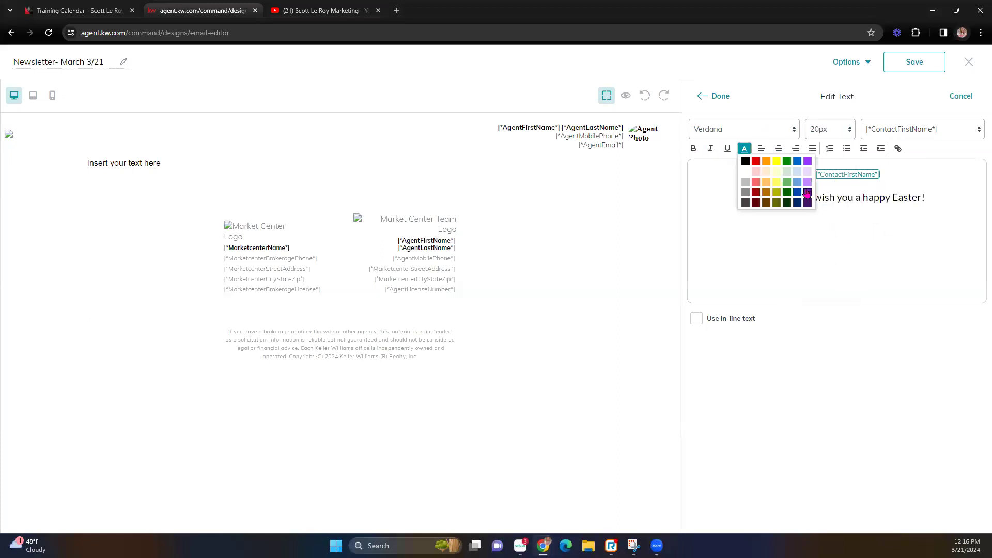
left_click(809, 165)
left_click(881, 228)
Step: Recolor the whole greeting line with the same bright purple as the Easter line and finish editing the text
left_click_drag(910, 176, 773, 170)
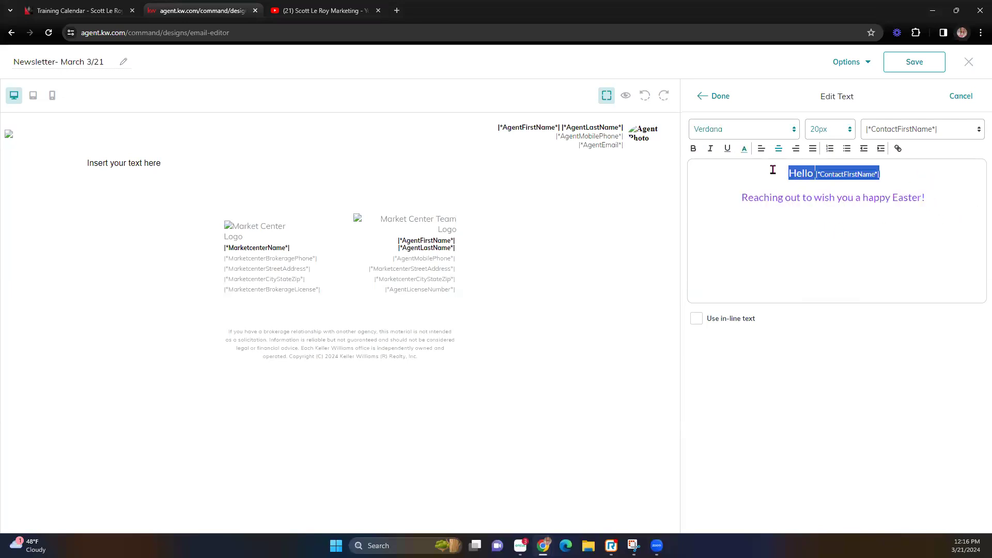
left_click(744, 150)
left_click(808, 162)
left_click(927, 228)
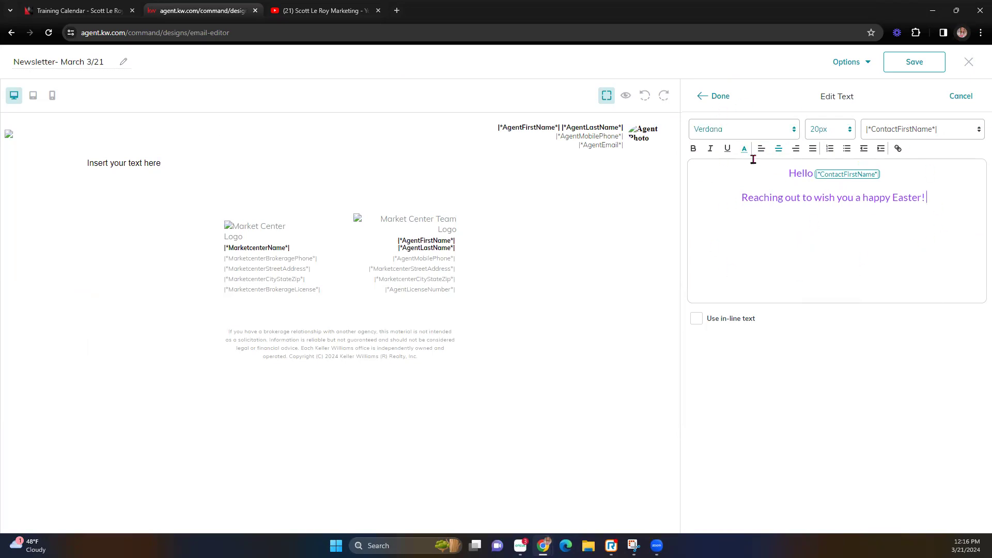
left_click(713, 98)
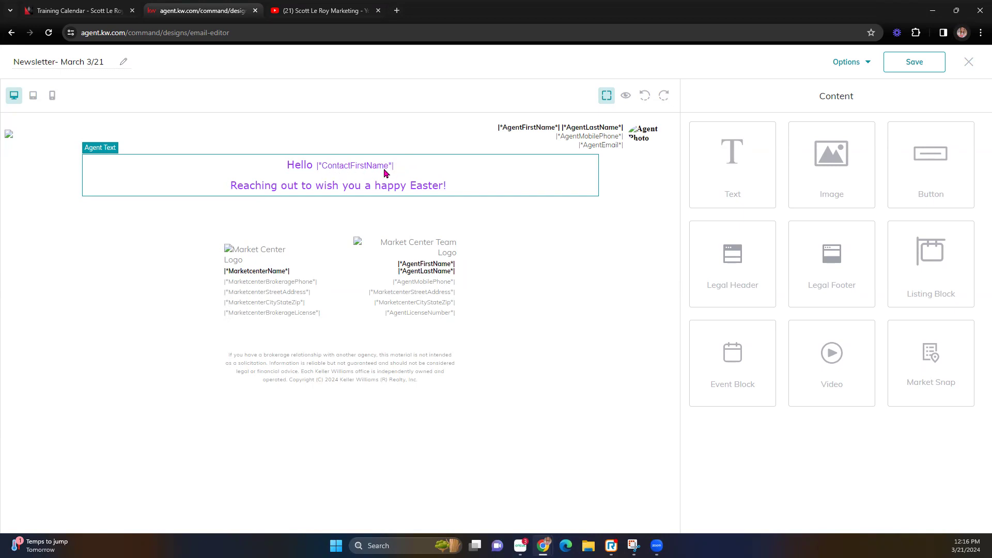
Step: Preview the email with the contact A To Z Pediatrics to check the first-name merge field, and return to the editor
left_click(626, 97)
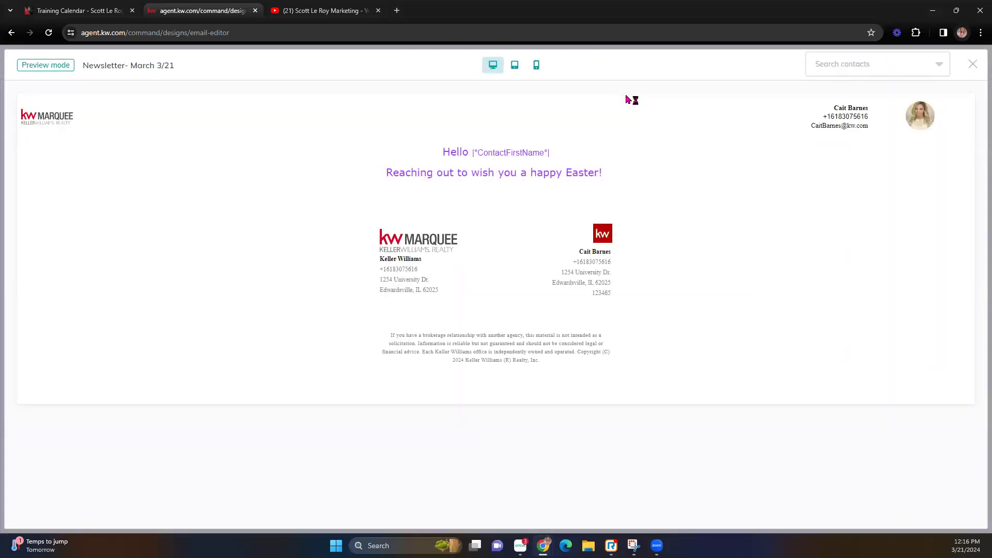
left_click(880, 65)
left_click(862, 94)
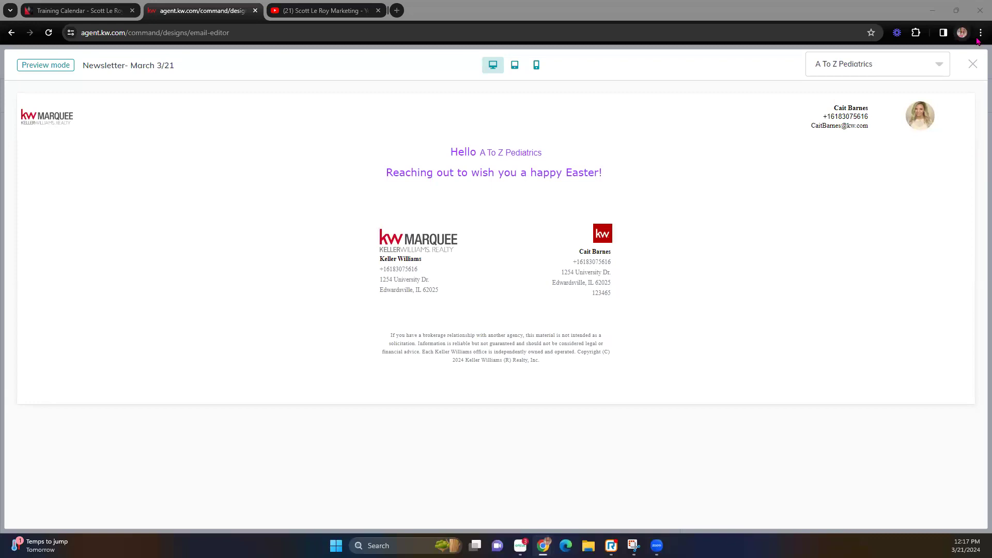
left_click(972, 63)
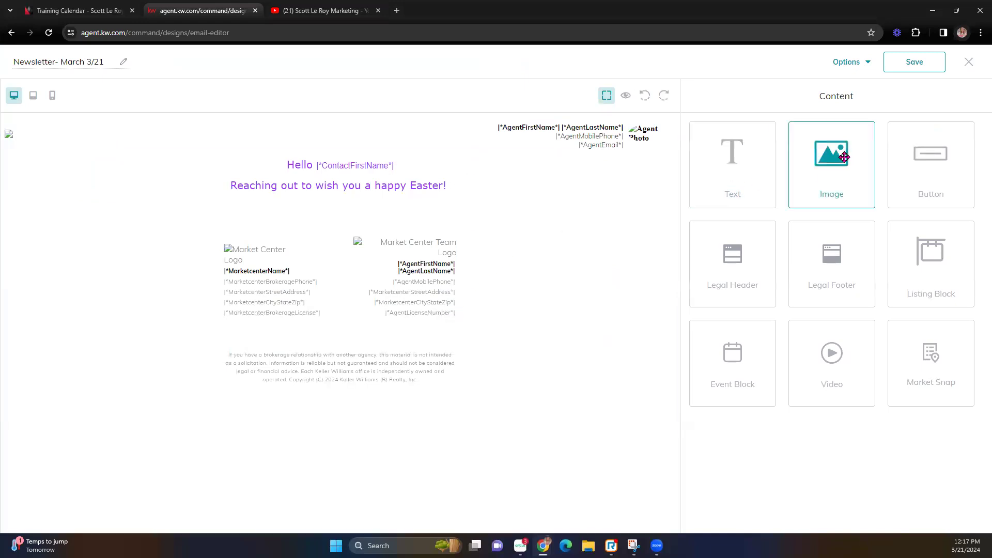
Step: Add an image block below the Easter greeting and look through the saved images for a suitable picture
left_click_drag(844, 157, 557, 220)
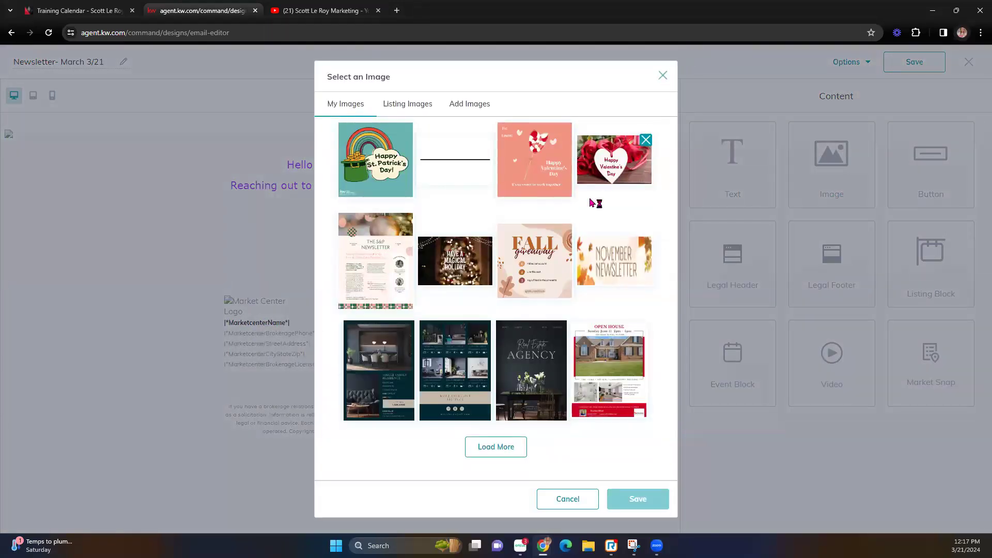
left_click(496, 446)
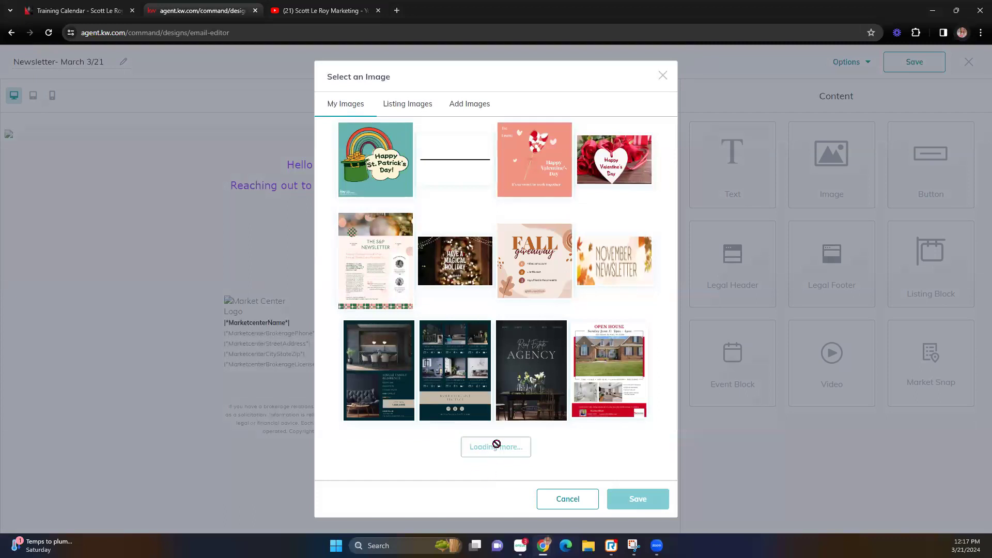
scroll(475, 409, "down", 5)
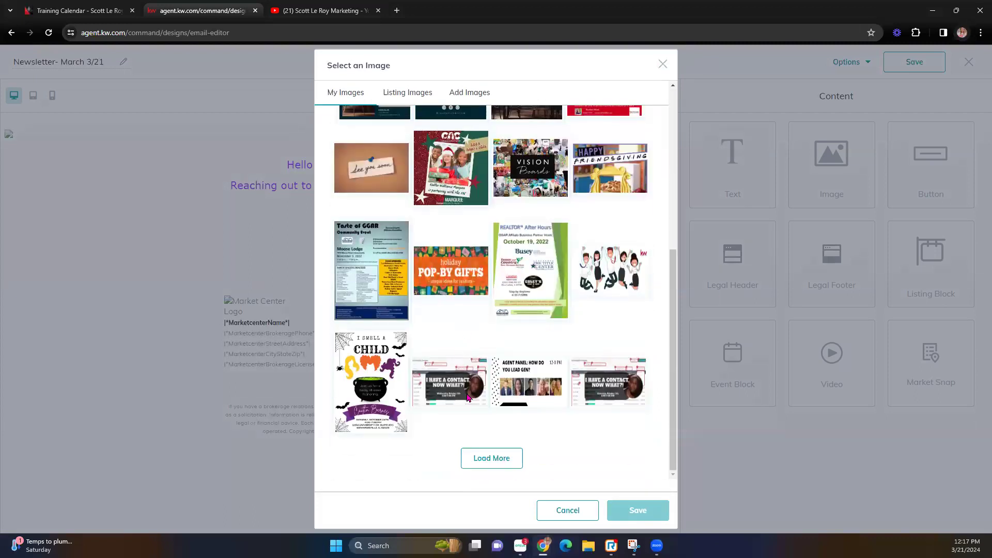
left_click(490, 459)
scroll(495, 400, "down", 4)
scroll(497, 400, "down", 2)
left_click(489, 456)
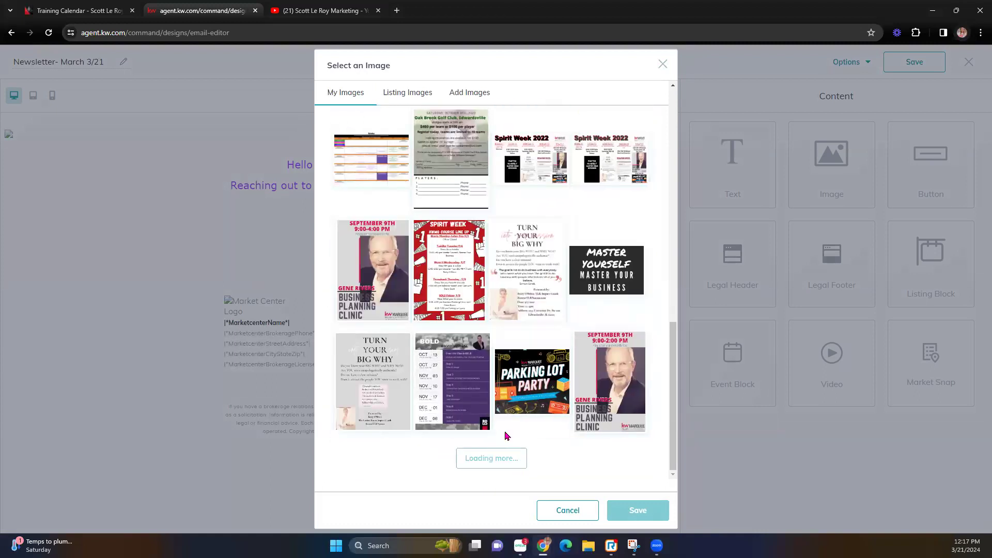
scroll(506, 435, "down", 5)
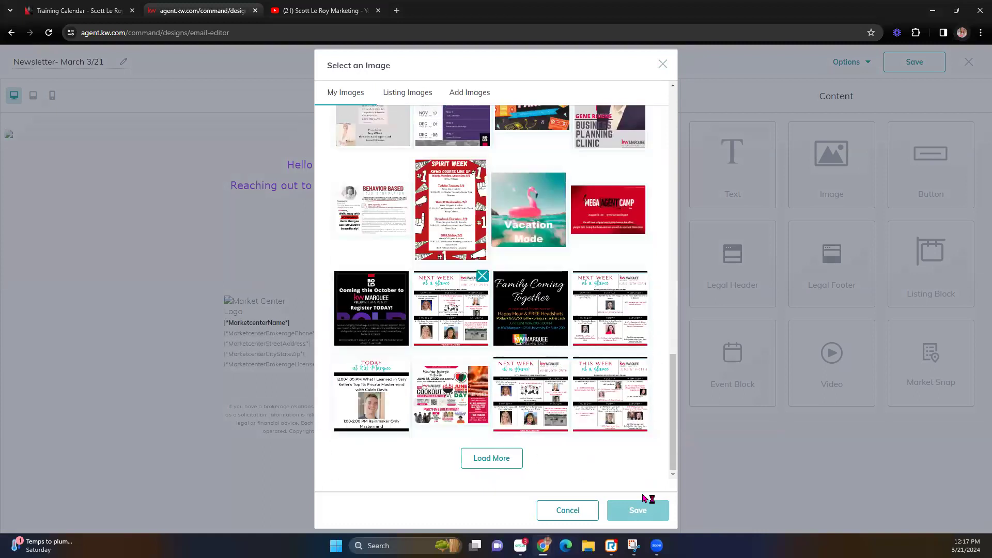
scroll(543, 307, "up", 15)
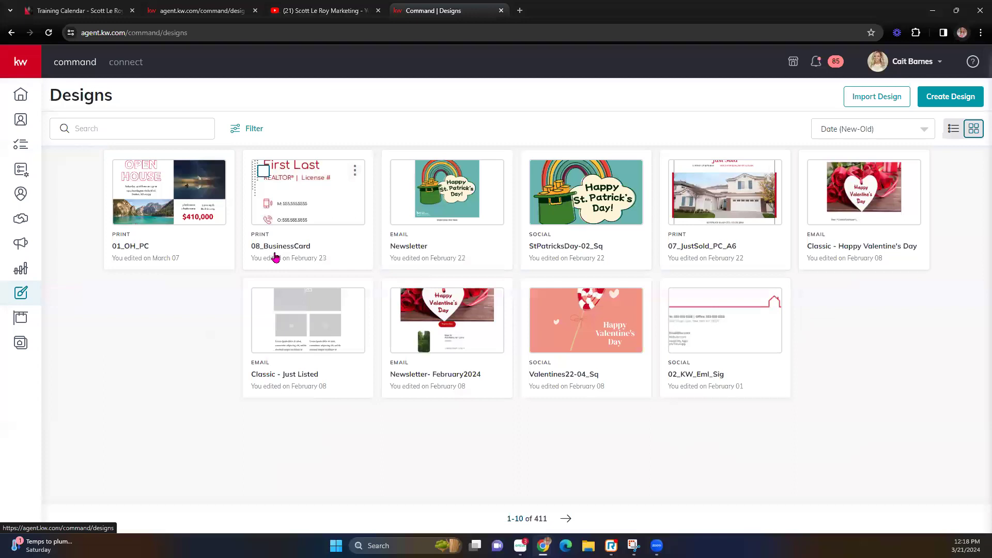
Step: Start a new design from the Designs page in a separate browser tab to reach the KW template library
left_click(960, 93)
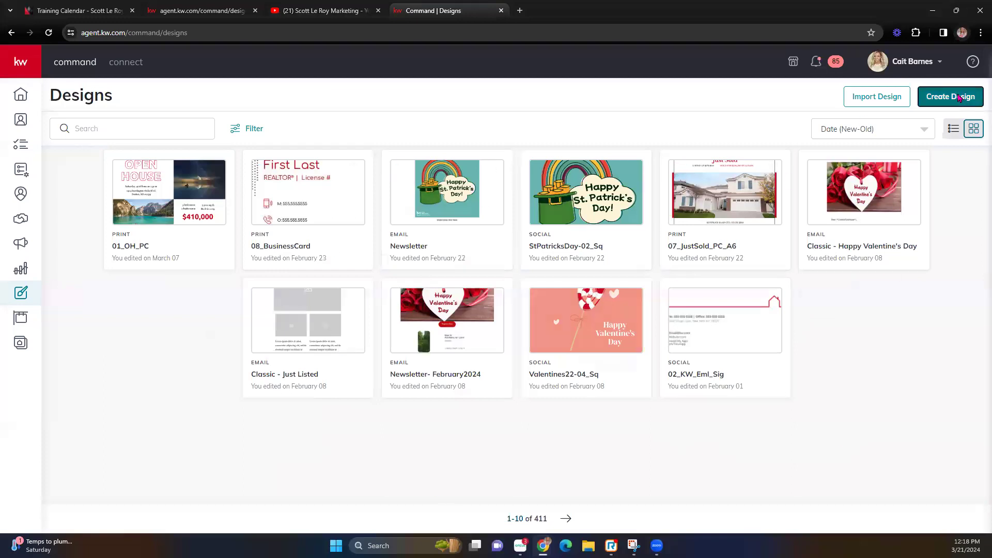
left_click(441, 279)
left_click(619, 370)
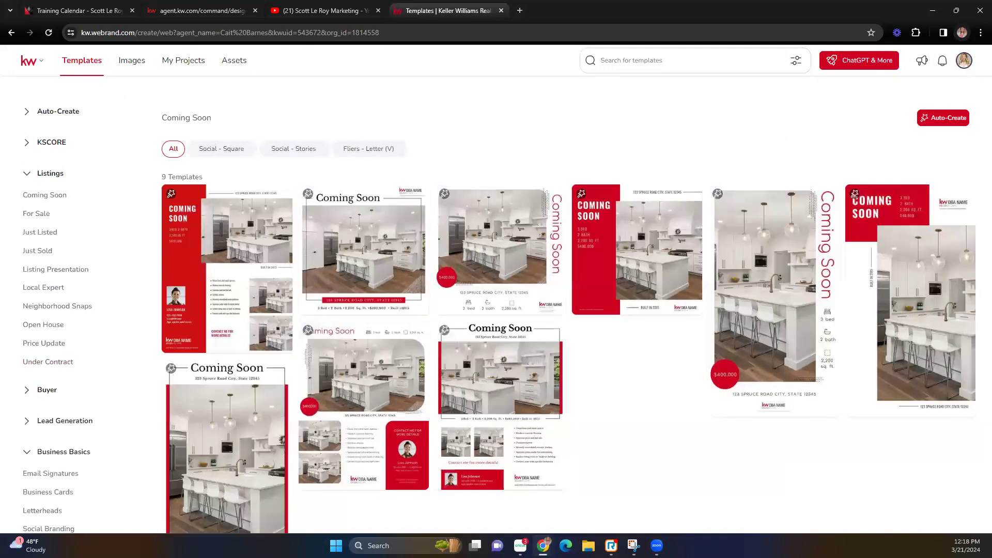
Step: Display the April templates of the Holiday category
scroll(53, 438, "down", 5)
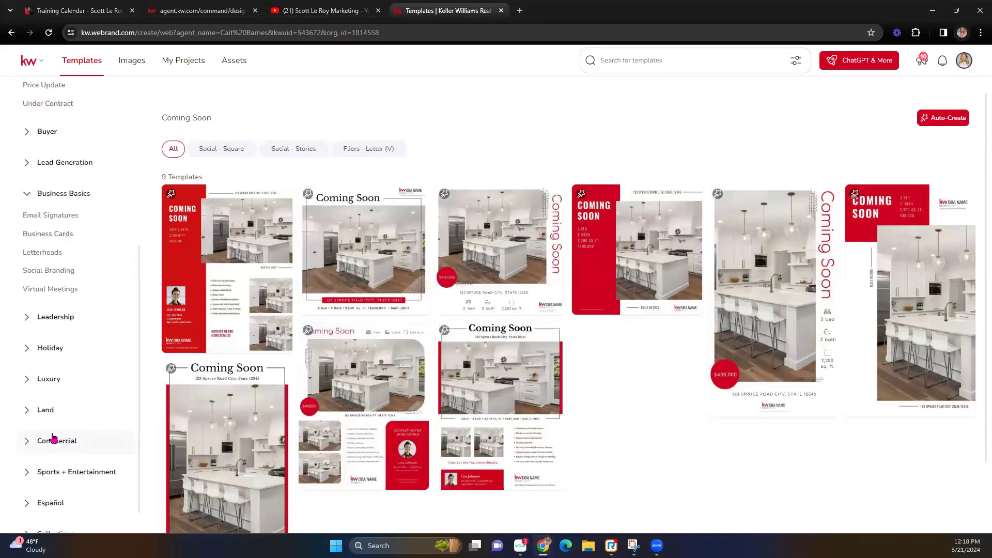
left_click(47, 348)
scroll(53, 384, "down", 2)
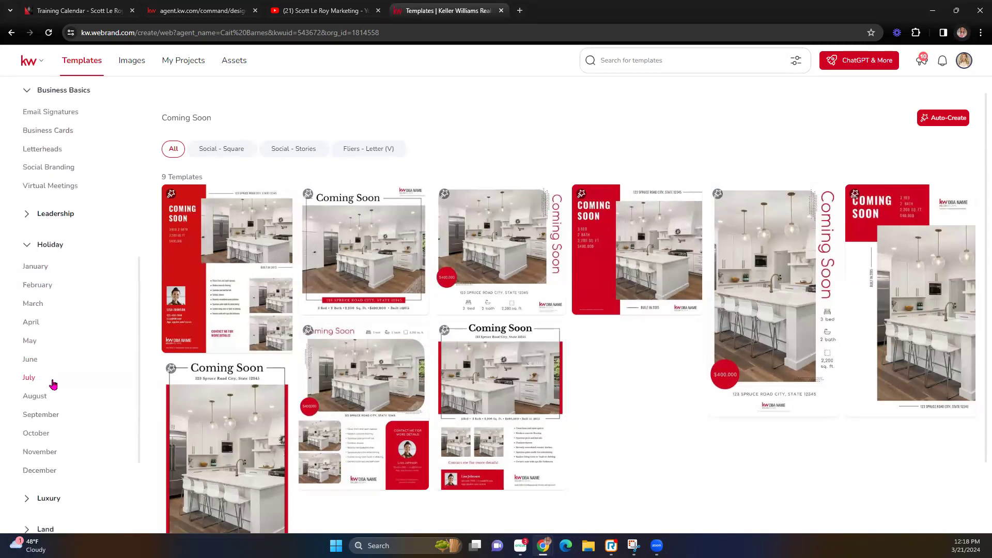
left_click(32, 323)
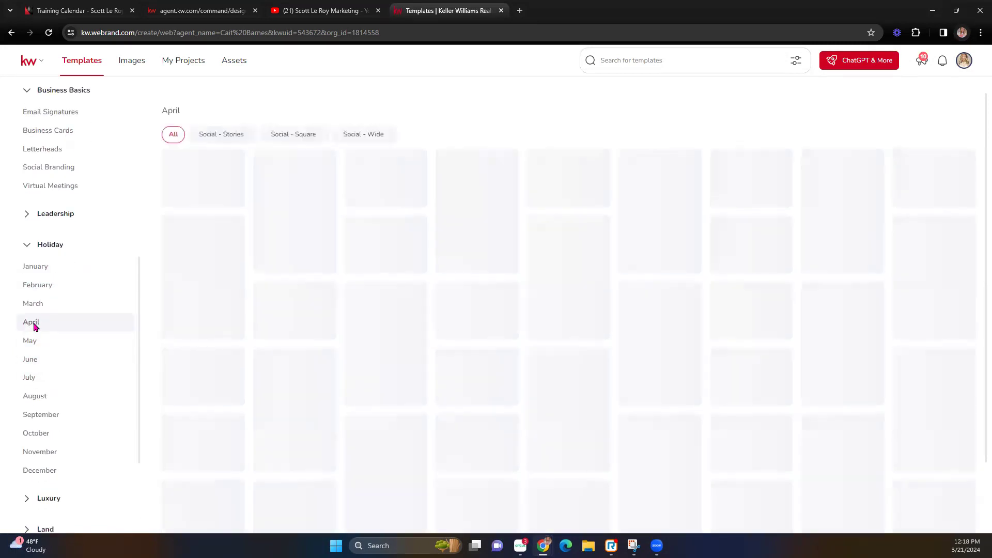
left_click(34, 306)
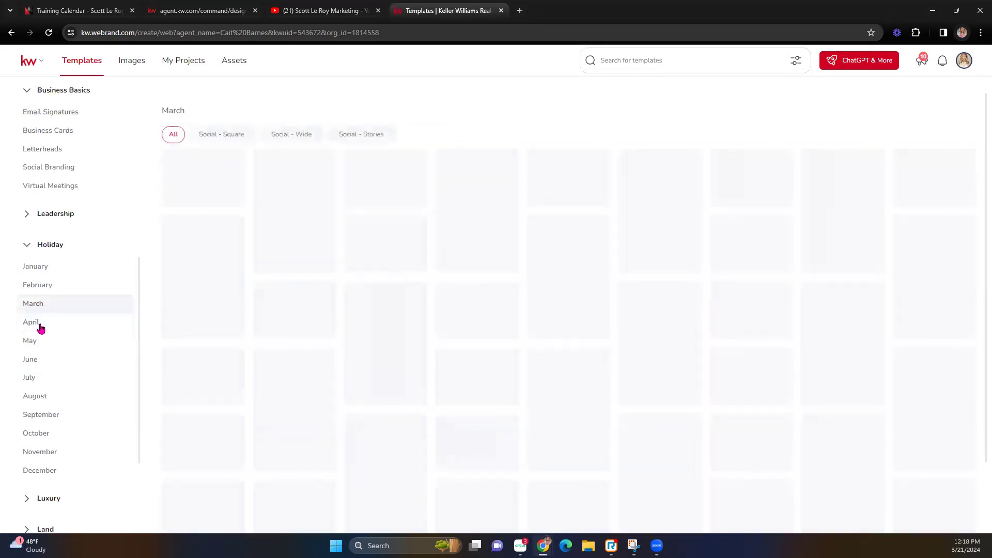
left_click(41, 328)
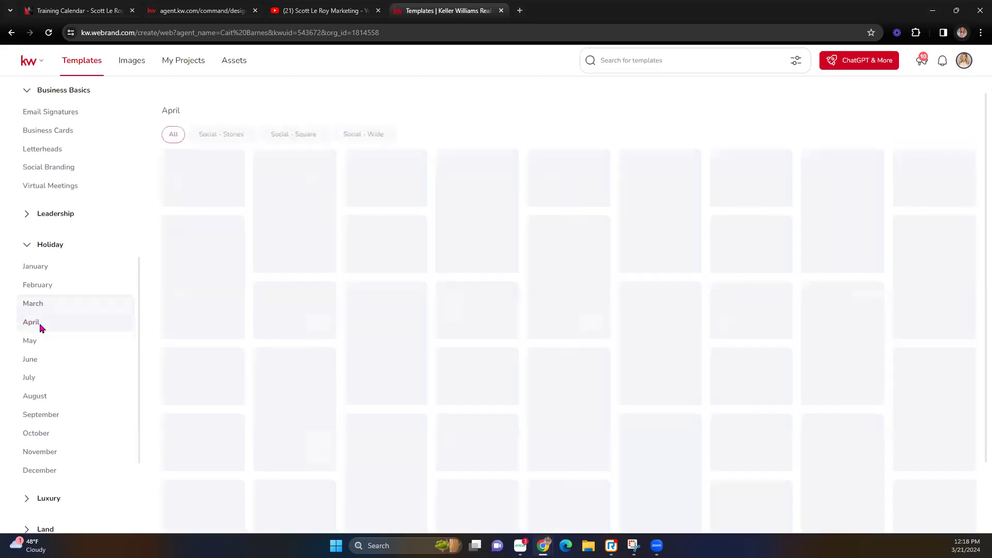
Step: Open the square Happy Easter template with the ring of rabbits for editing
scroll(549, 331, "down", 4)
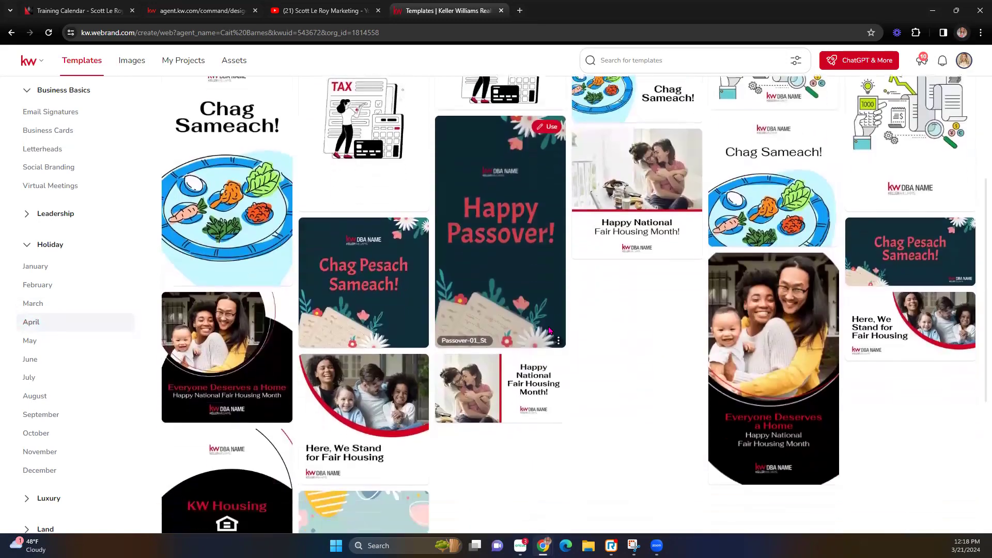
scroll(549, 331, "down", 3)
scroll(549, 331, "down", 1)
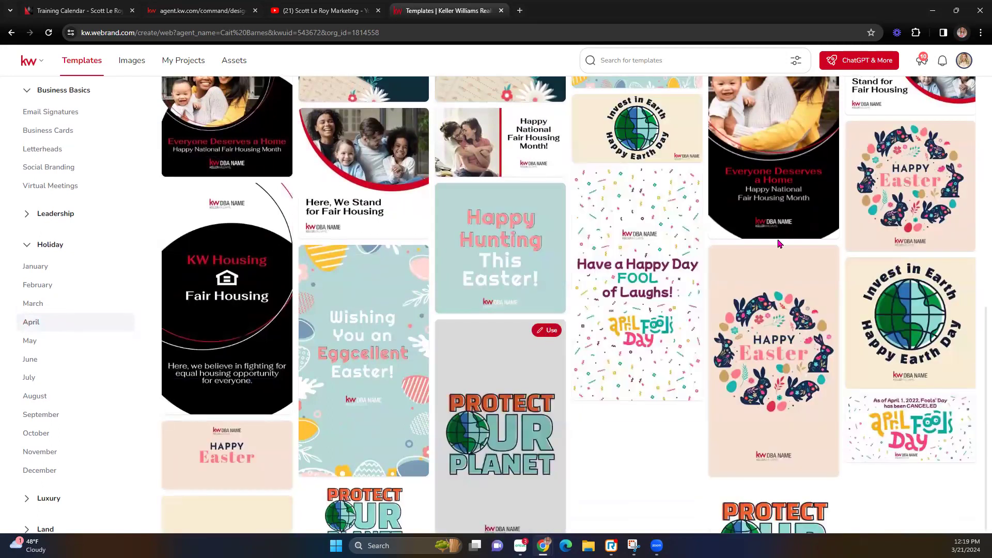
left_click(956, 132)
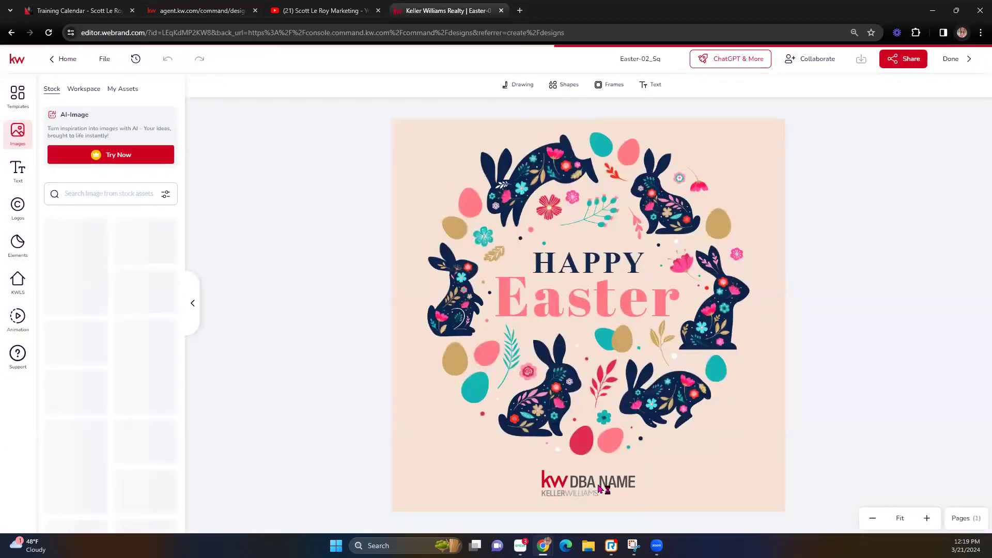
Step: Delete the KW DBA Name logo from the Easter design
left_click(599, 488)
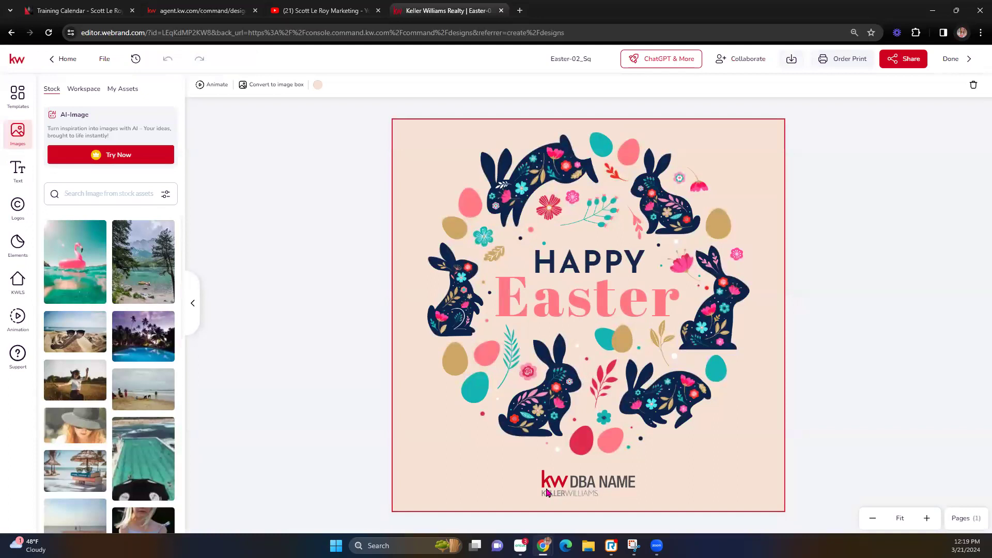
left_click(628, 484)
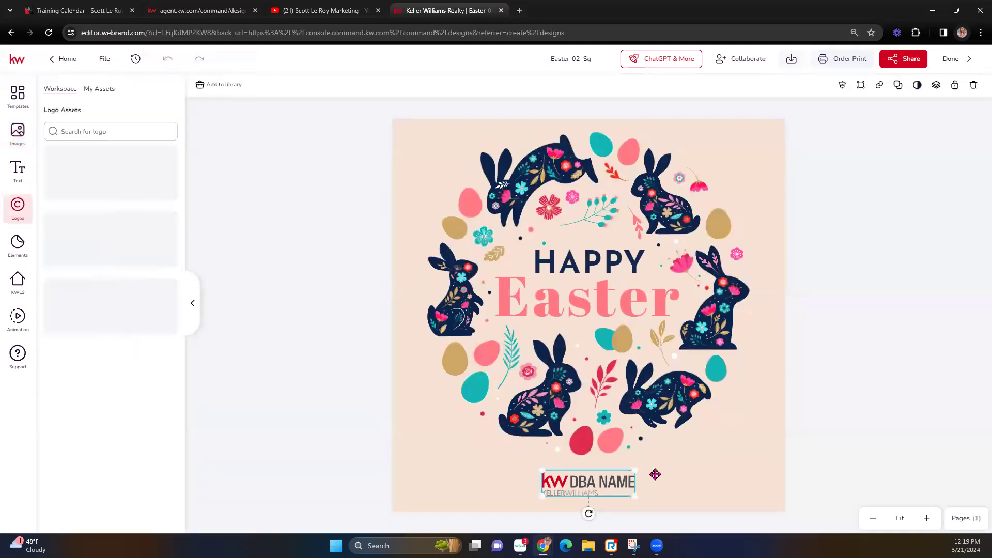
key("Delete")
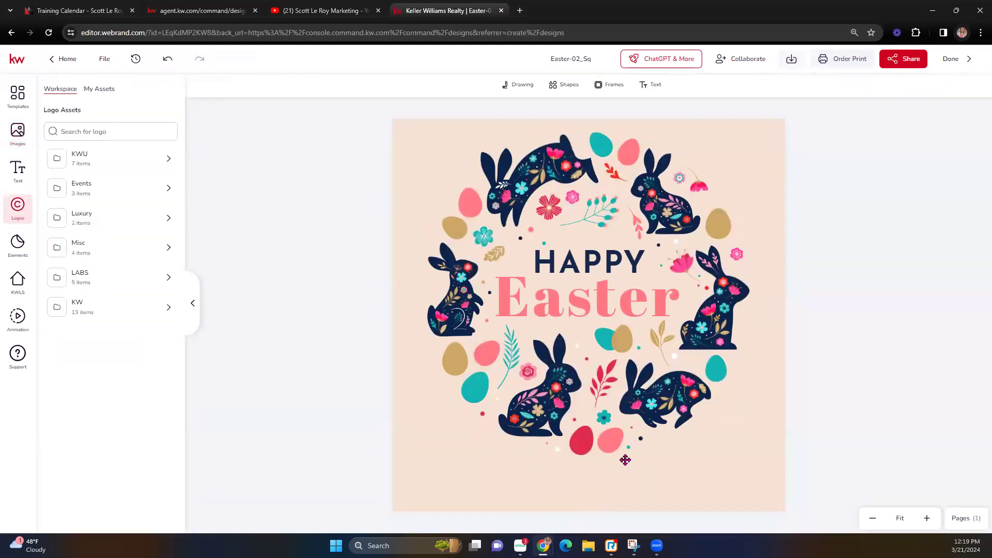
Step: Download all pages of the Easter design as a high-quality JPEG
left_click(798, 62)
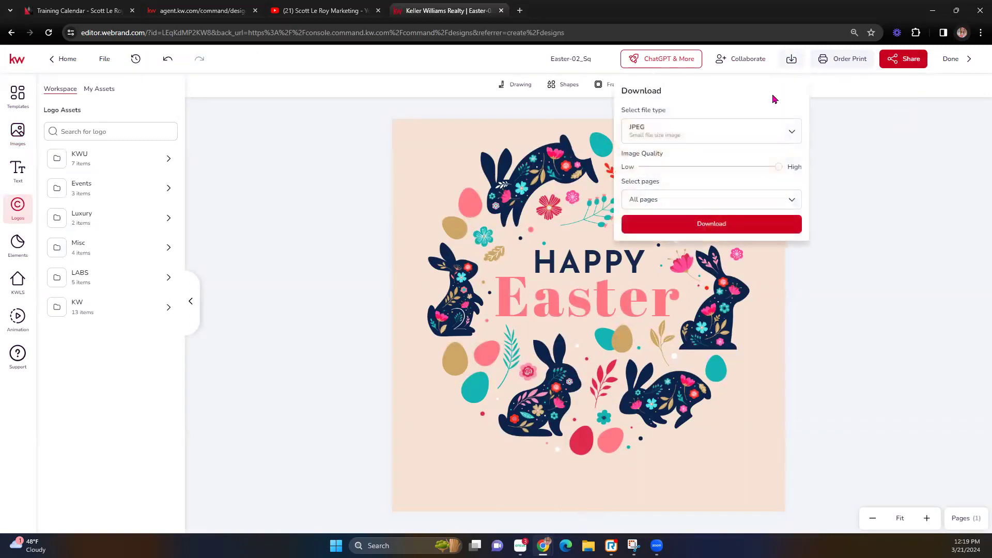
left_click(684, 224)
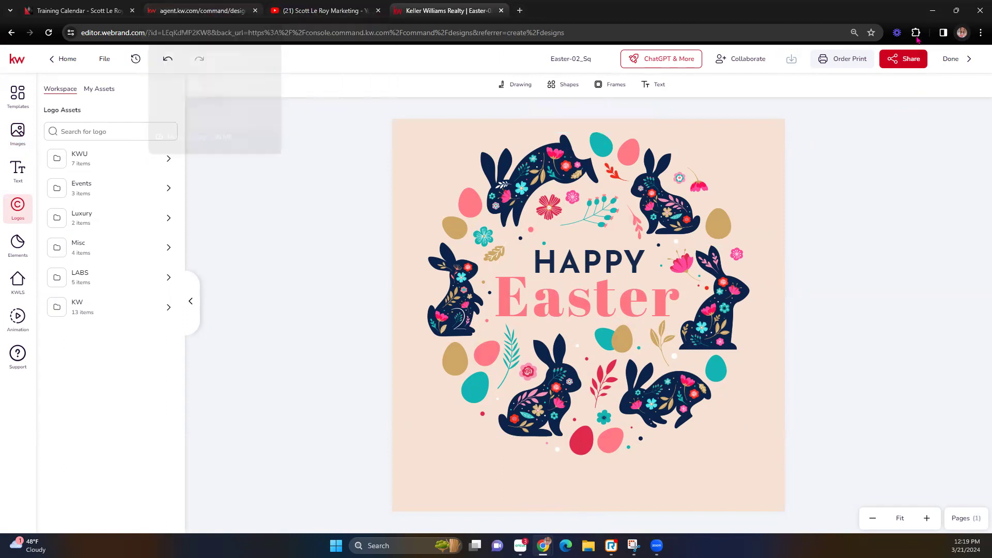
left_click(791, 59)
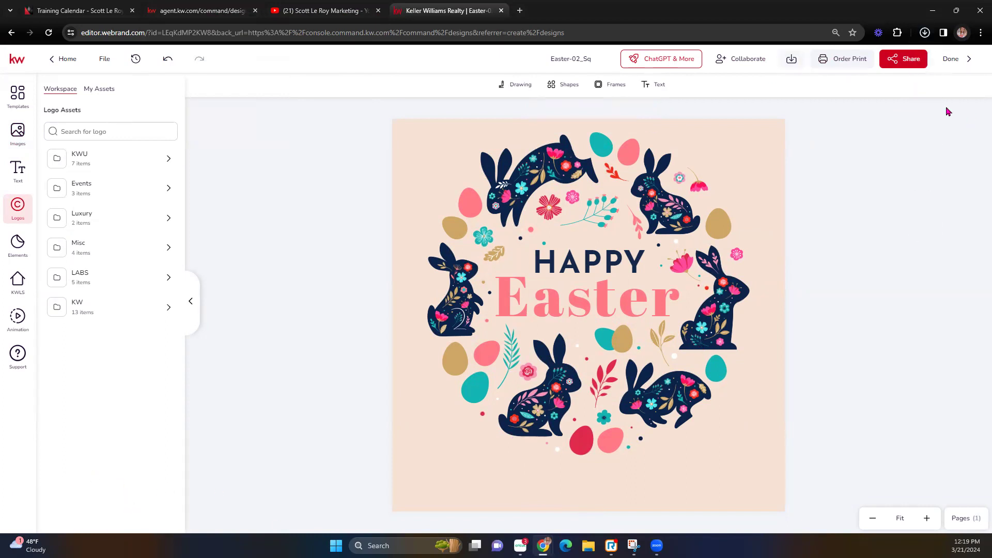
Step: Back in the newsletter's browser tab, upload the downloaded Easter JPEG and insert it into the email
left_click(224, 13)
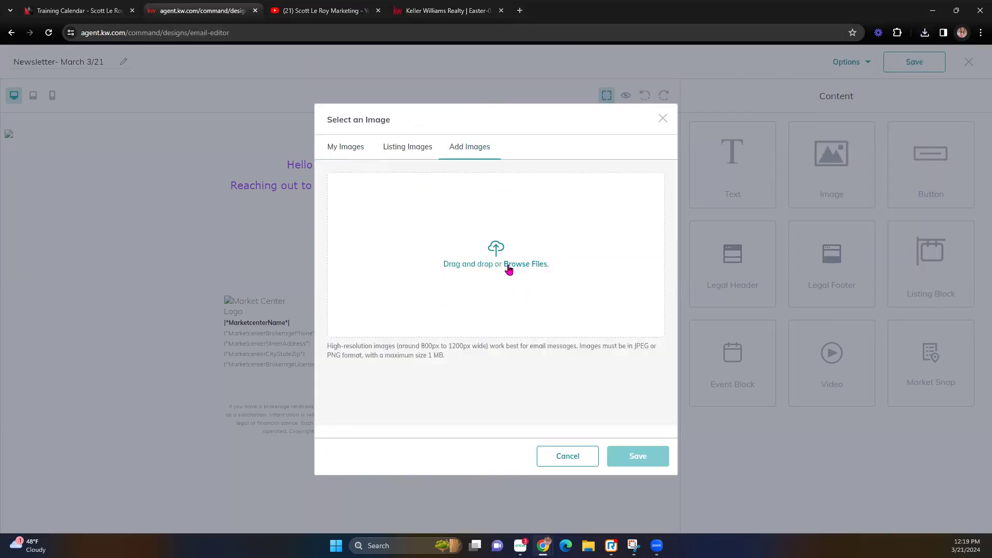
left_click(509, 269)
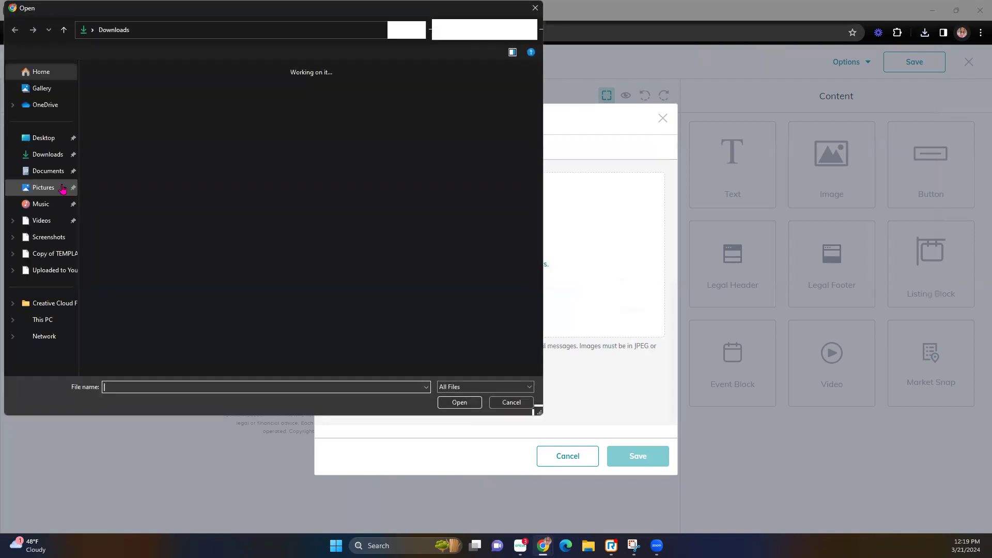
double_click(155, 142)
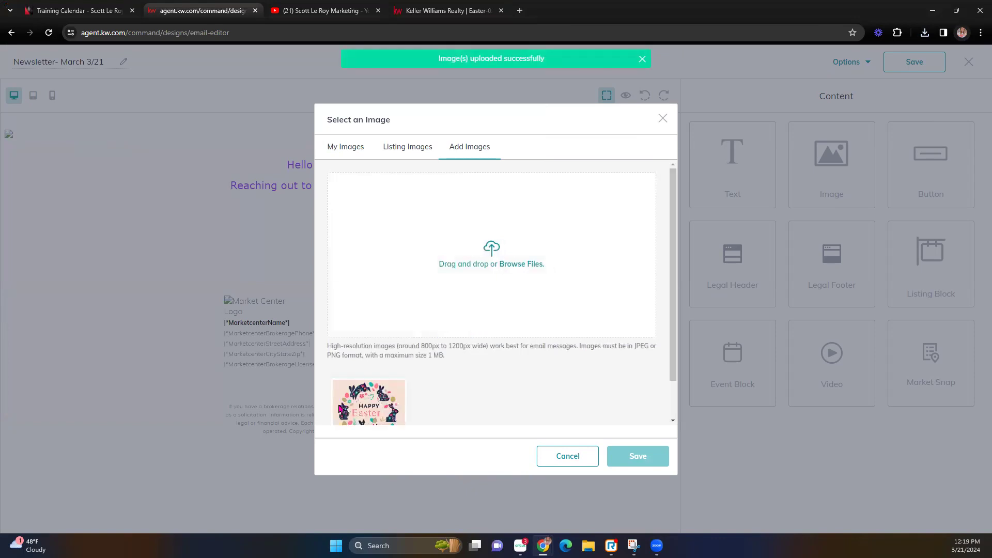
left_click(371, 404)
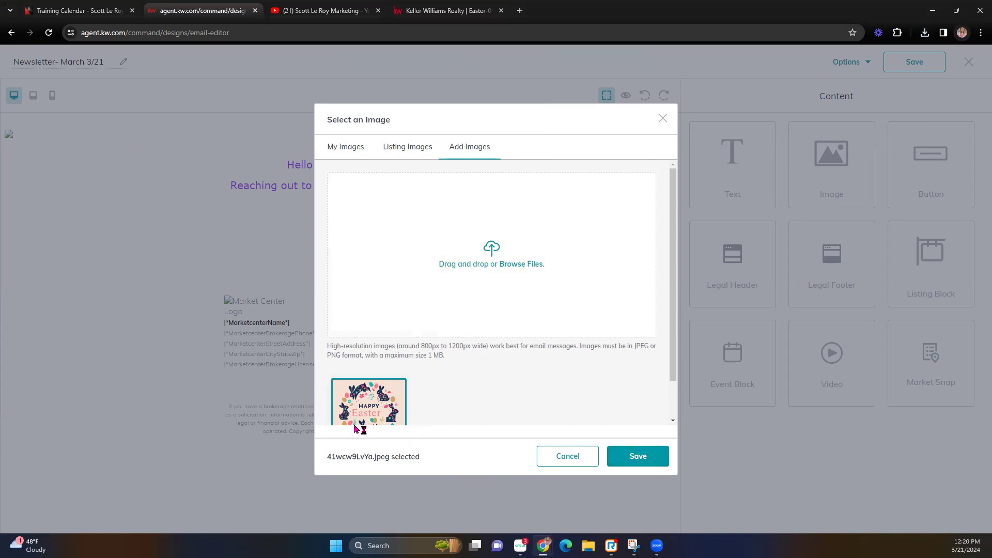
left_click(638, 456)
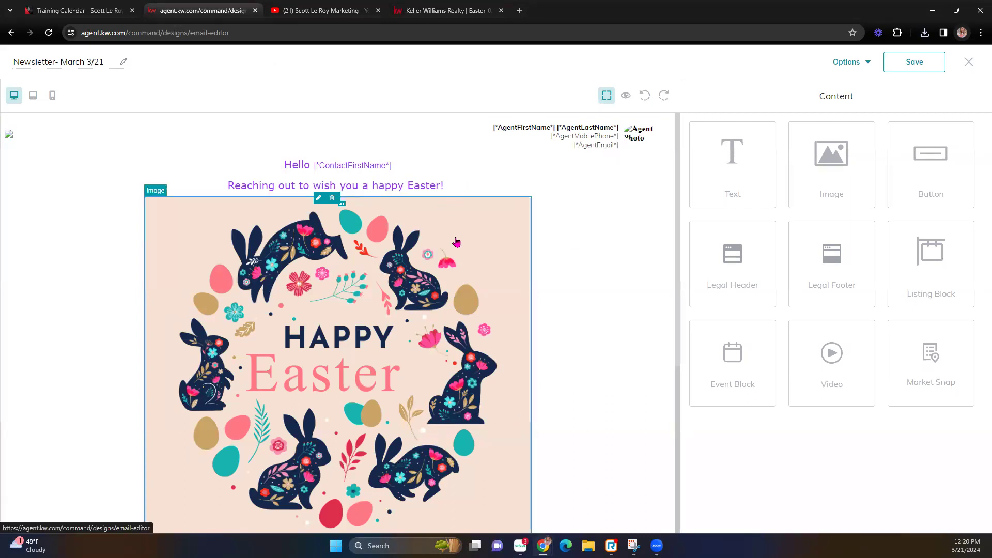
Step: Set the Easter image's width and height to 550 px each
left_click(319, 199)
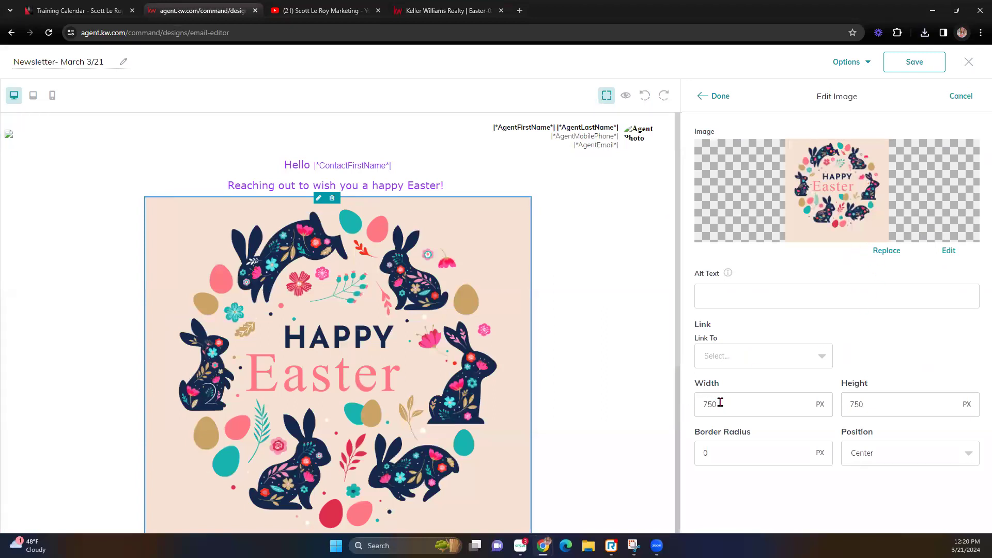
left_click(761, 406)
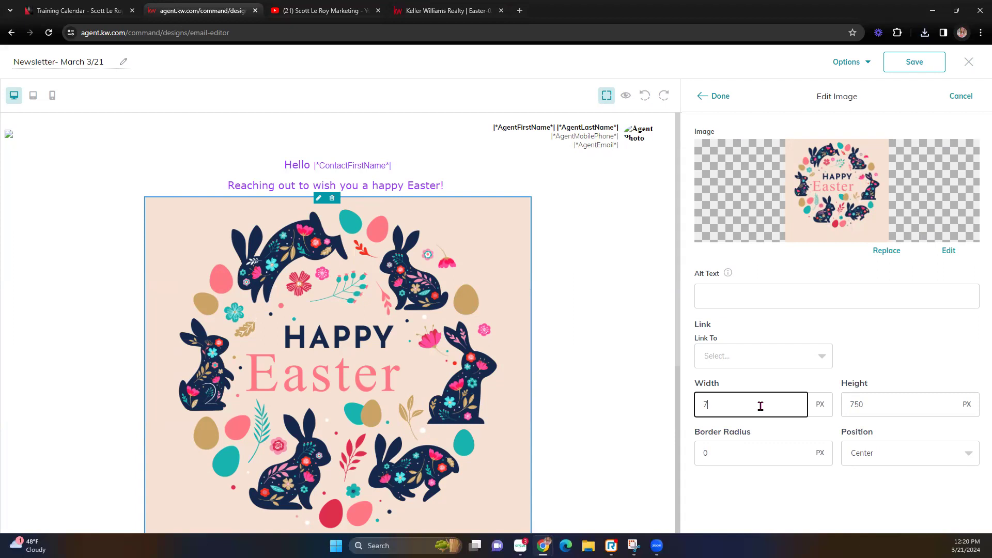
key("BackSpace")
type("5")
key("Tab")
type("5")
key("BackSpace")
type("550")
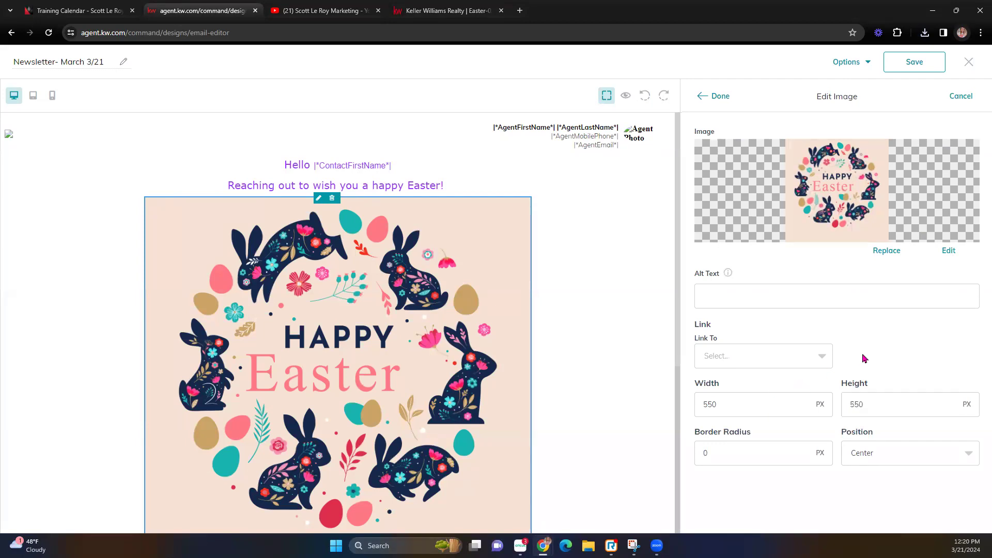
left_click(822, 354)
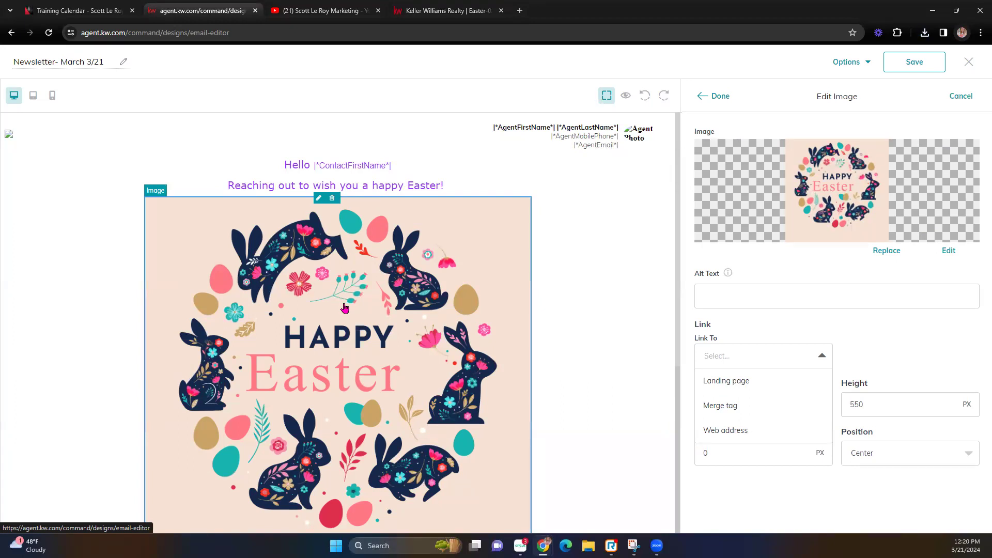
left_click(100, 9)
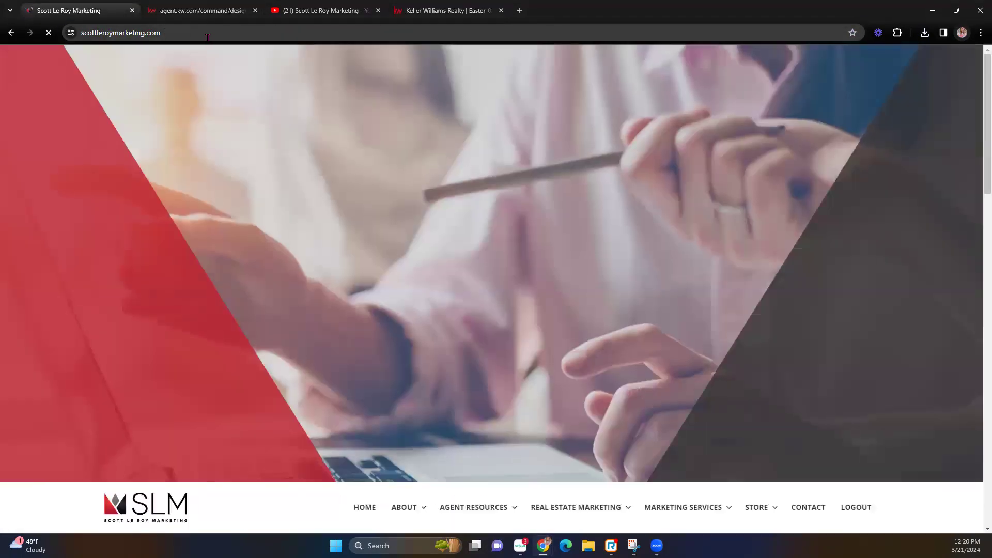
left_click(207, 36)
key("ctrl+c")
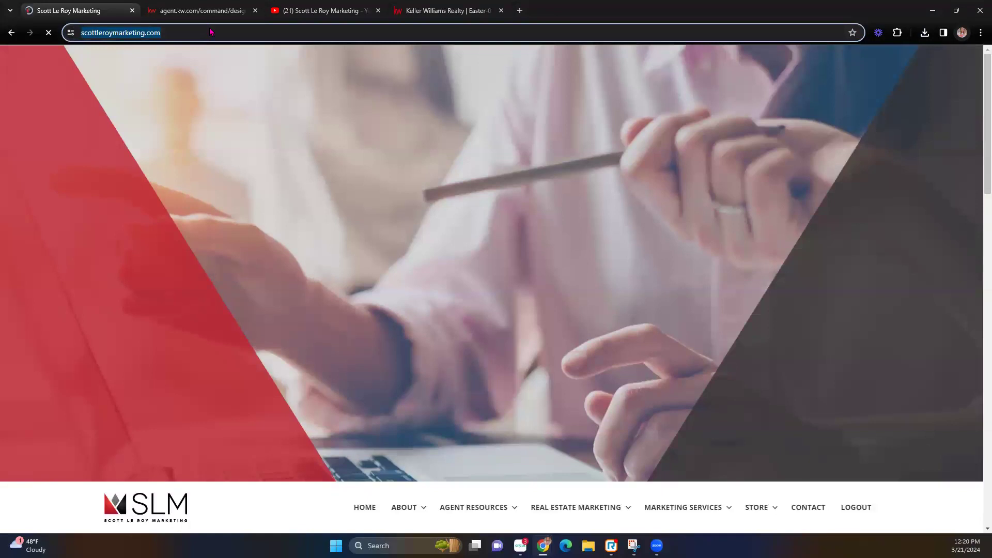
left_click(222, 10)
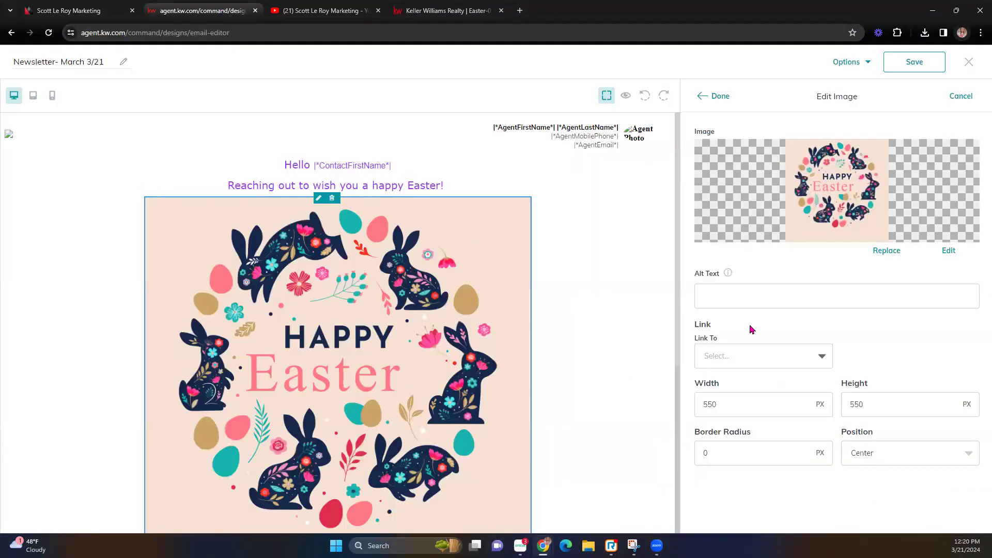
left_click(772, 361)
left_click(754, 429)
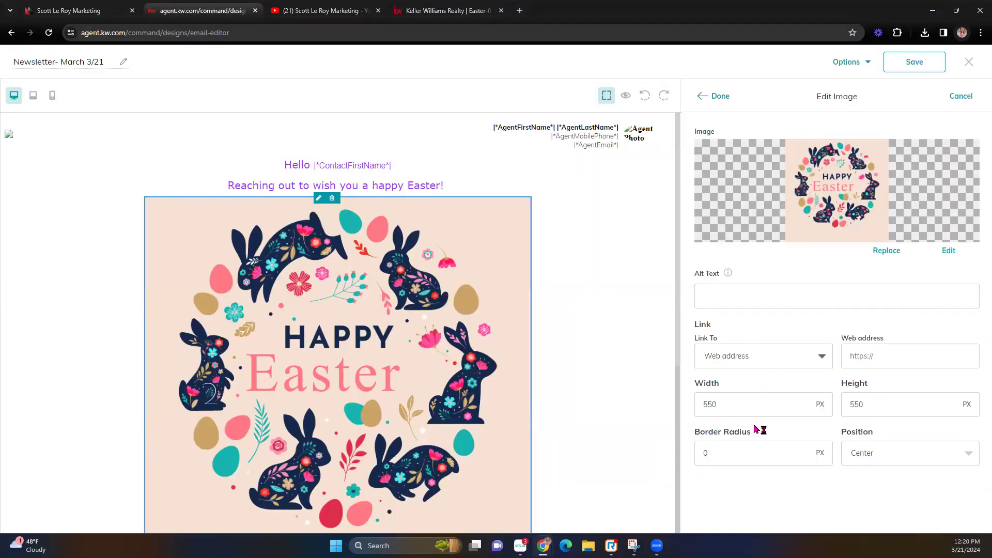
left_click(893, 356)
key("ctrl+v")
left_click(837, 314)
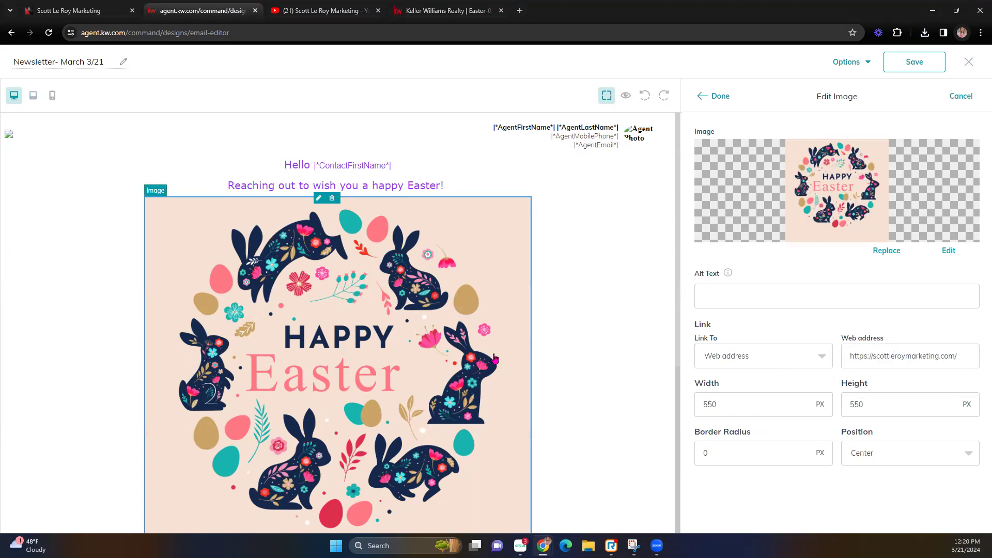
Step: Check the Easter image's position options and finish editing the image
scroll(646, 413, "down", 2)
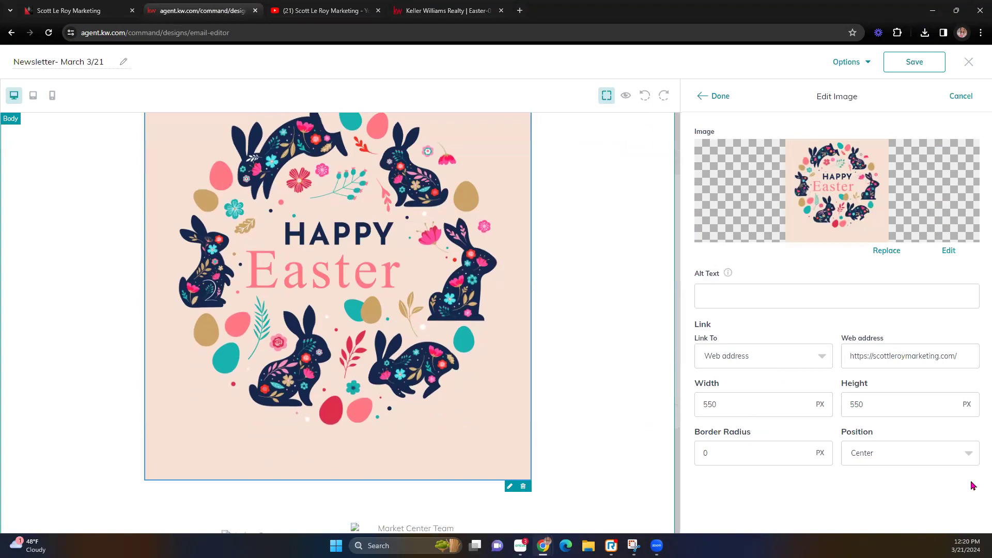
left_click(899, 457)
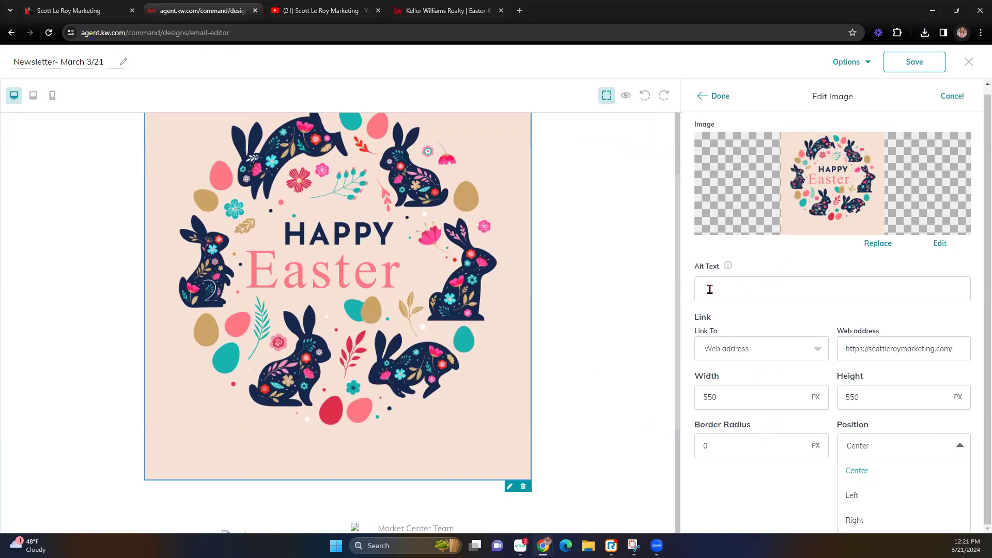
left_click(823, 319)
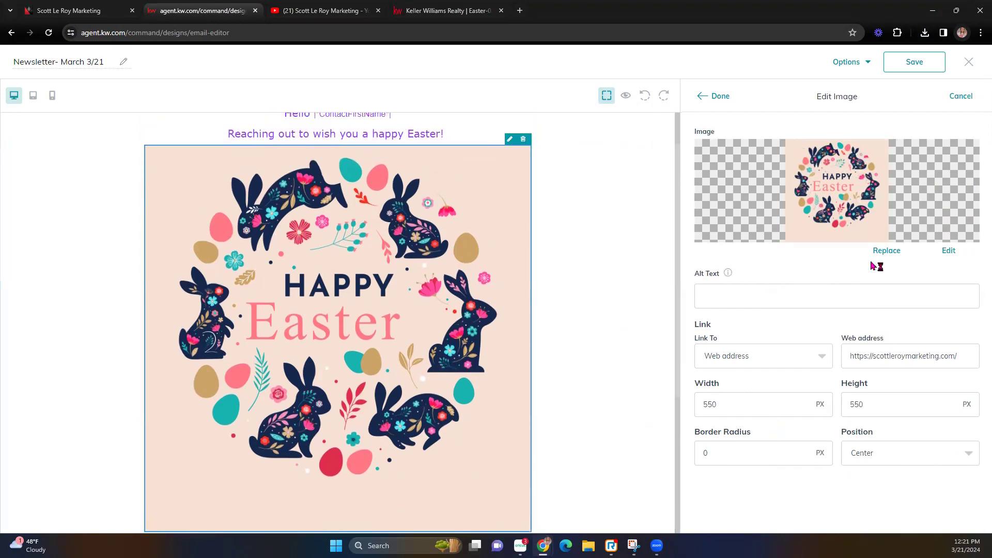
left_click(708, 100)
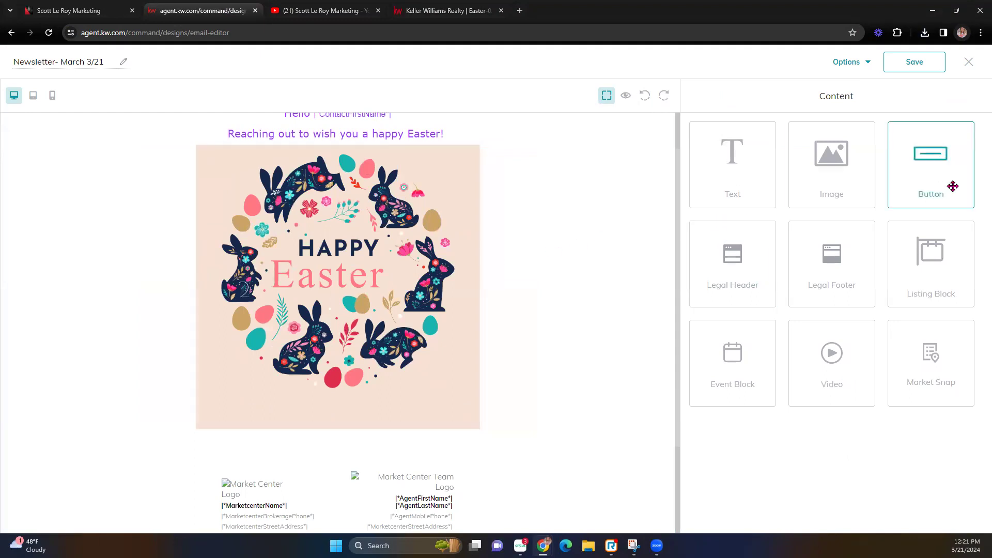
Step: Add a button directly below the Easter image and set its text to "Register Here"
left_click_drag(935, 169, 431, 449)
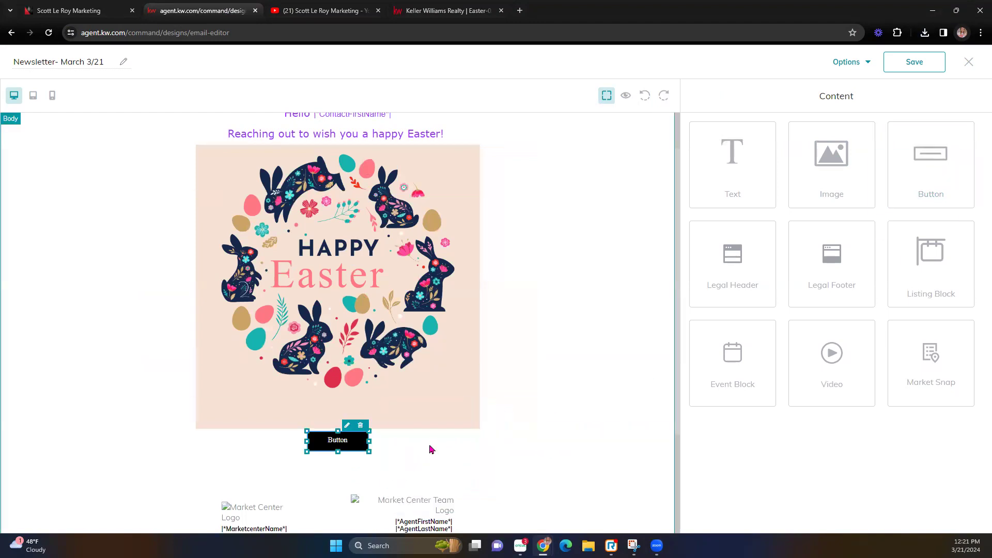
left_click(347, 425)
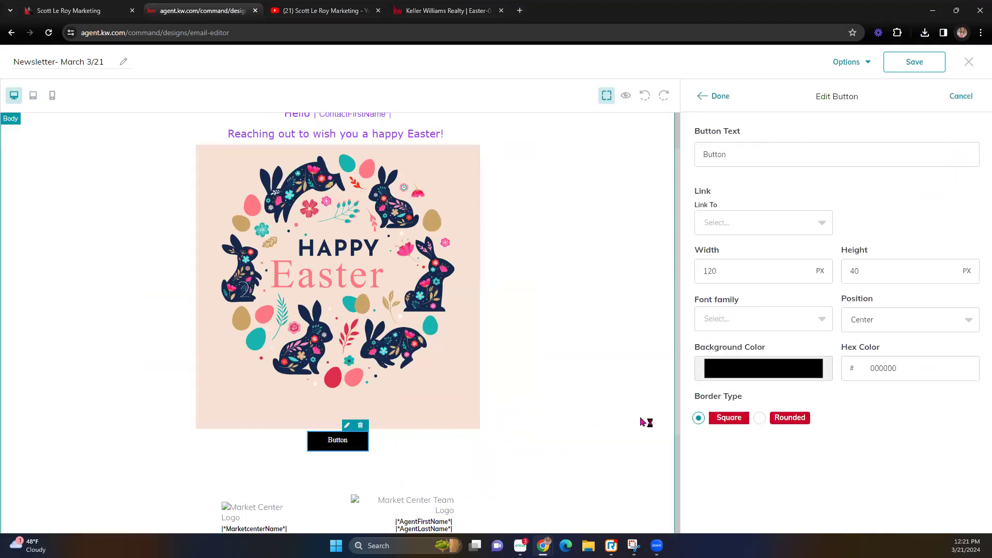
left_click(741, 154)
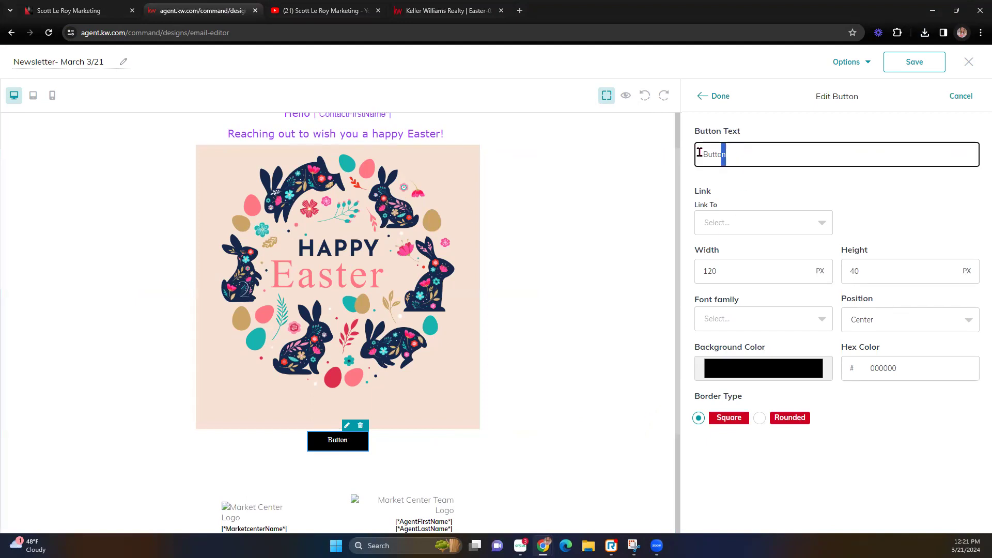
left_click_drag(746, 161, 699, 157)
type("Register Here")
left_click(760, 222)
left_click(734, 282)
left_click(892, 226)
type("https://scottleroymarketing.com/")
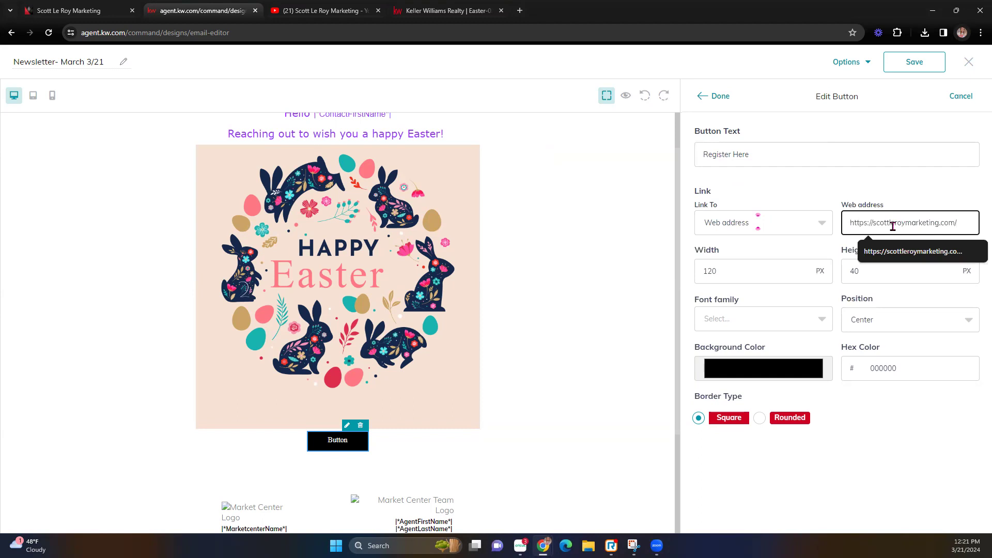
left_click(840, 196)
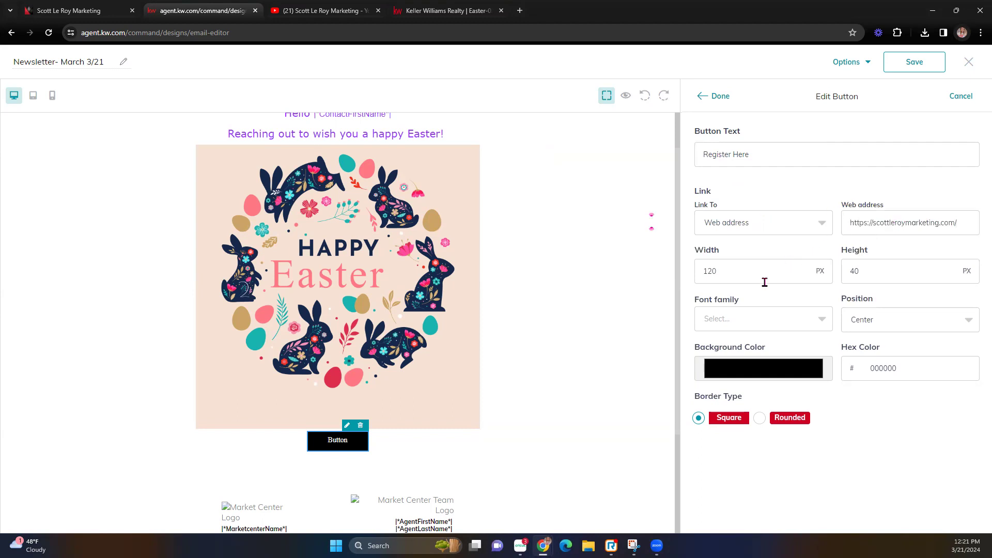
Step: Set the button's width to 220 px and its font family to Verdana
left_click(739, 274)
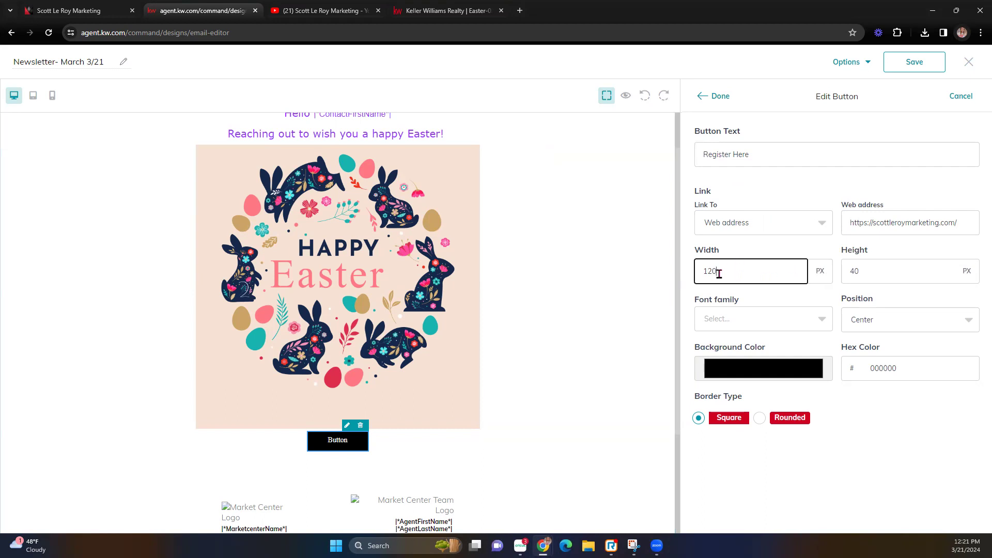
key("BackSpace")
key("BackSpace")
type("220")
left_click(771, 321)
left_click(736, 368)
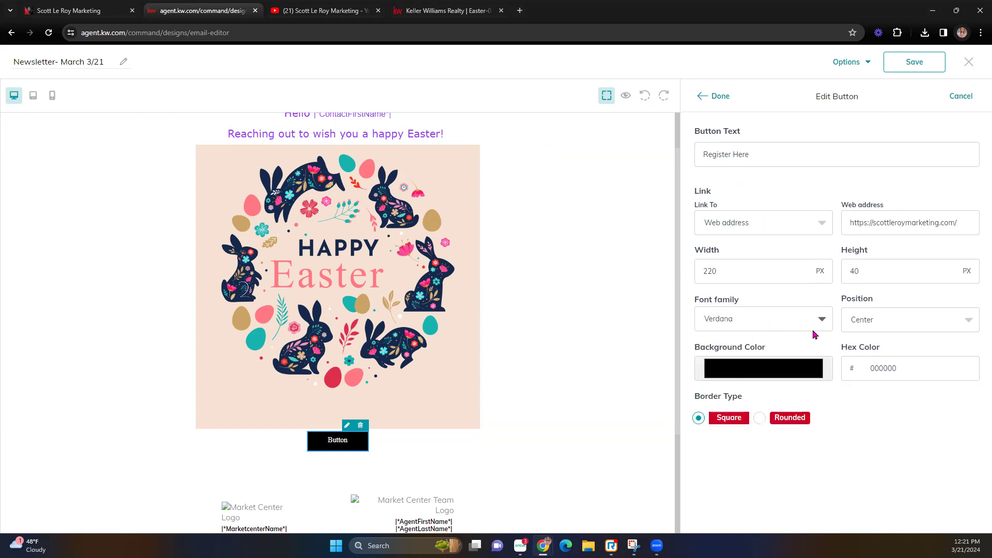
Step: Set the button's background color to a muted blue, hex 5261a7
left_click(806, 369)
left_click_drag(740, 464, 766, 468)
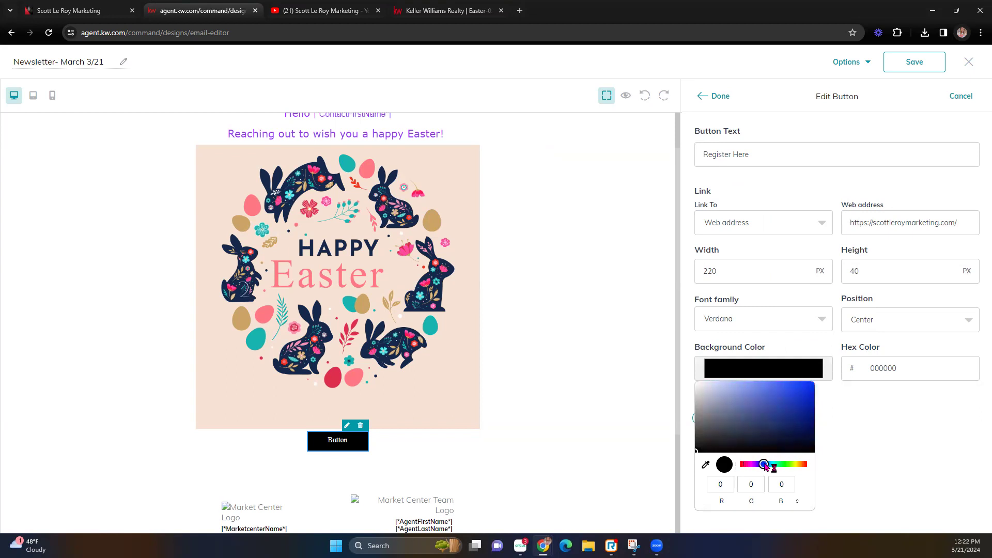
left_click(758, 406)
left_click_drag(758, 407, 756, 408)
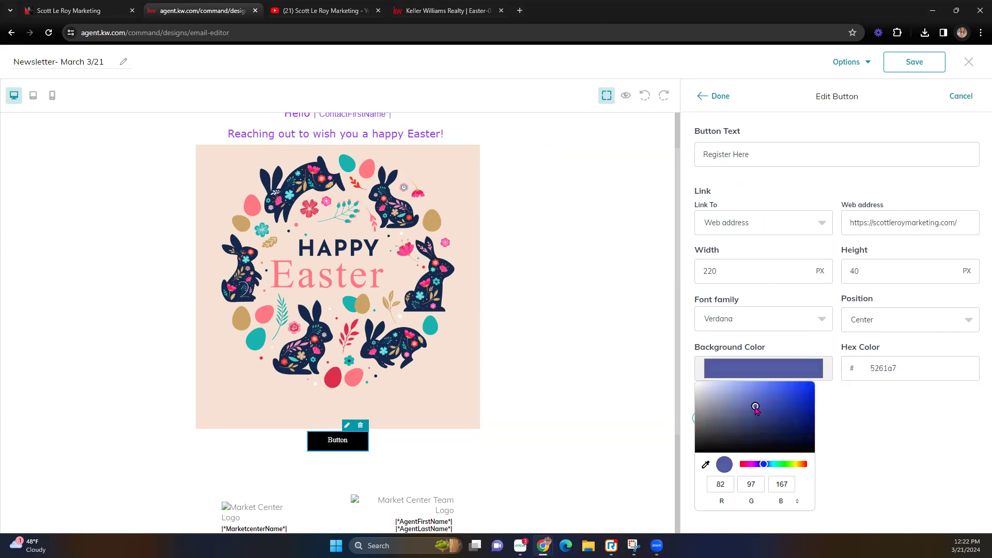
left_click(851, 439)
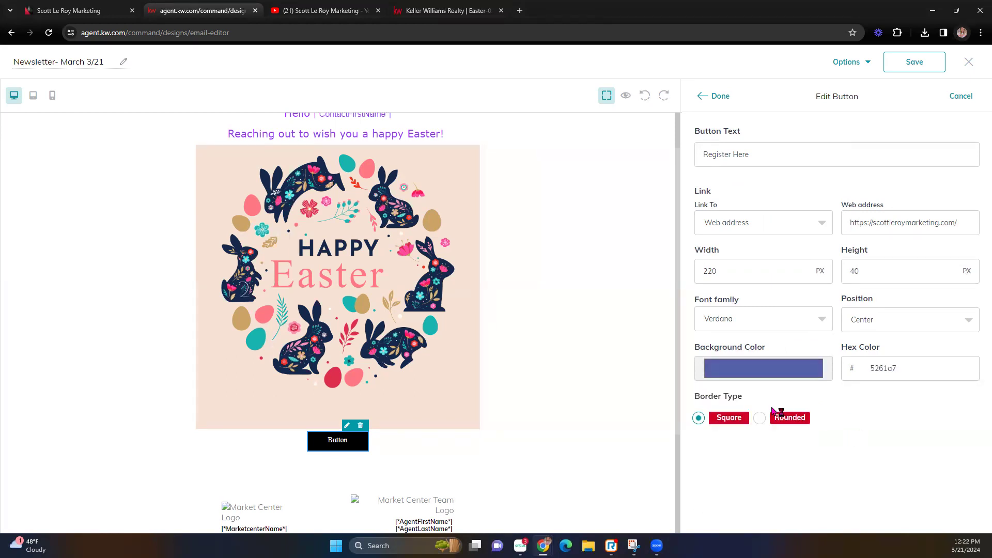
Step: Sample the dark navy of a rabbit in the Easter image as the button's background color, hex 14284b
left_click(733, 369)
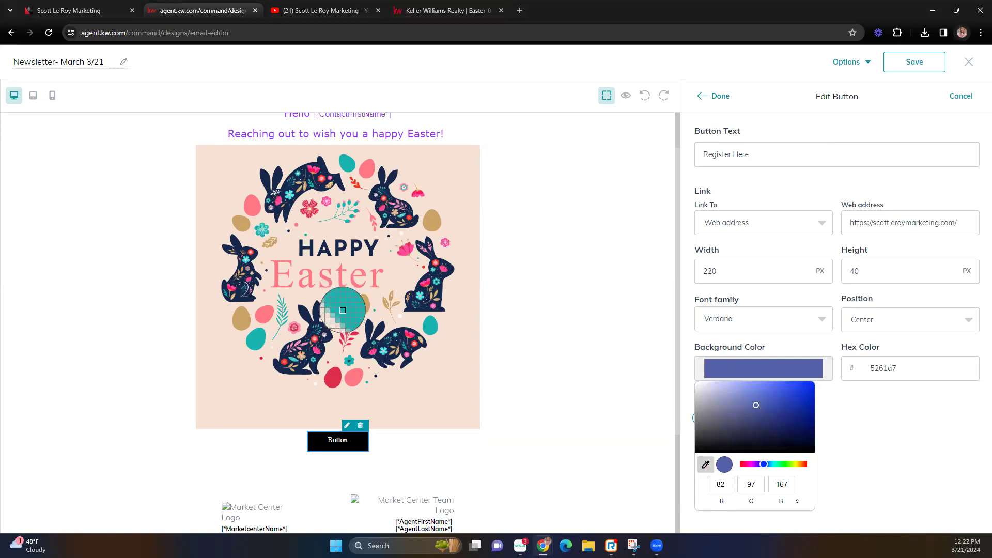
left_click(319, 322)
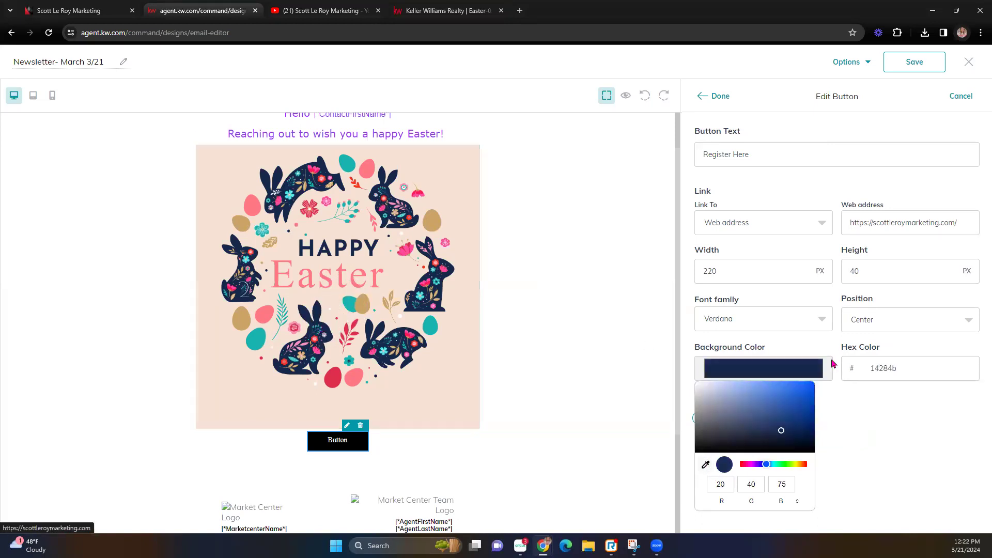
left_click(846, 406)
Step: Give the button a rounded border with a radius of 20 and finish editing it
left_click(764, 419)
left_click(926, 409)
key("ctrl+a")
type("20")
left_click(773, 489)
left_click(721, 98)
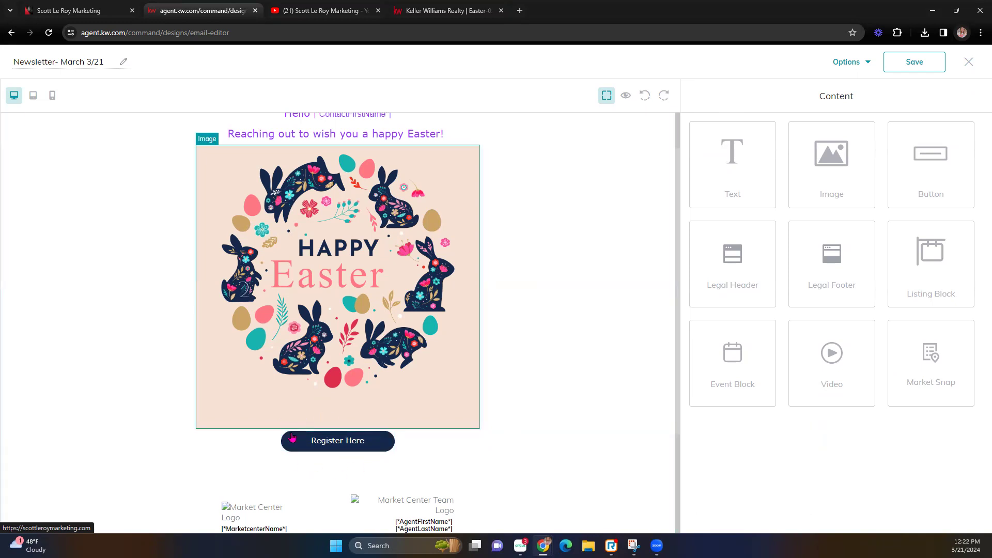
Step: Recolor the whole two-line Easter greeting text dark blue and finish editing it
left_click(387, 140)
scroll(565, 261, "up", 1)
left_click(579, 151)
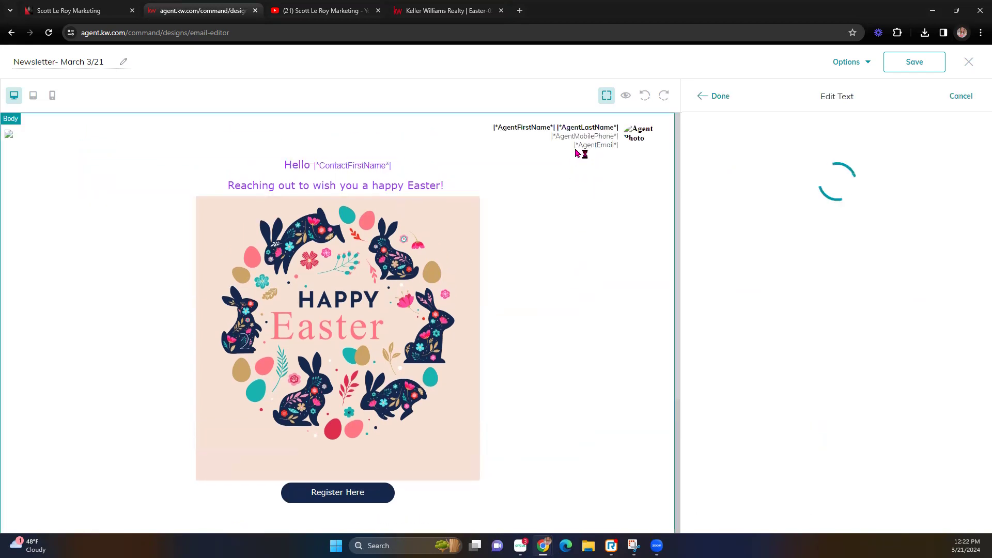
left_click(744, 149)
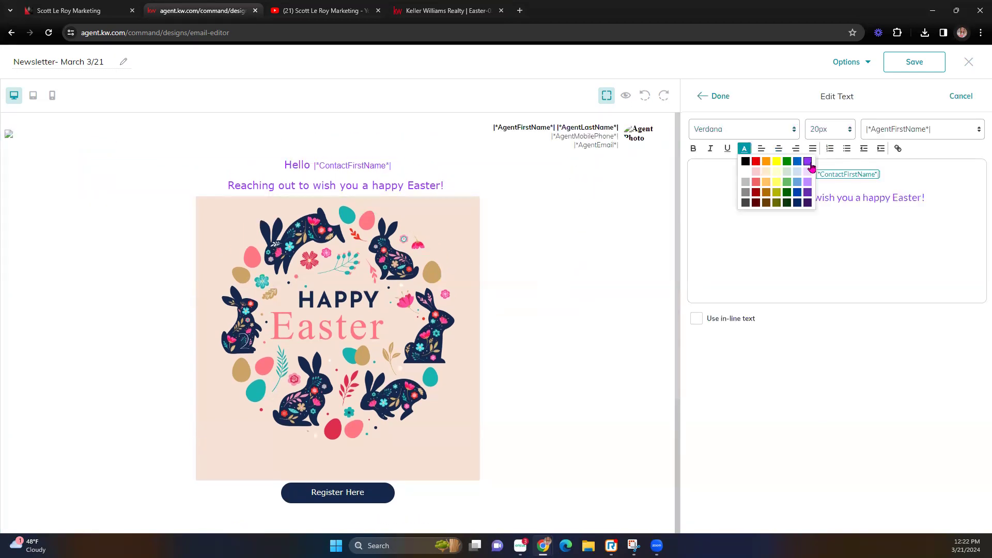
left_click(807, 184)
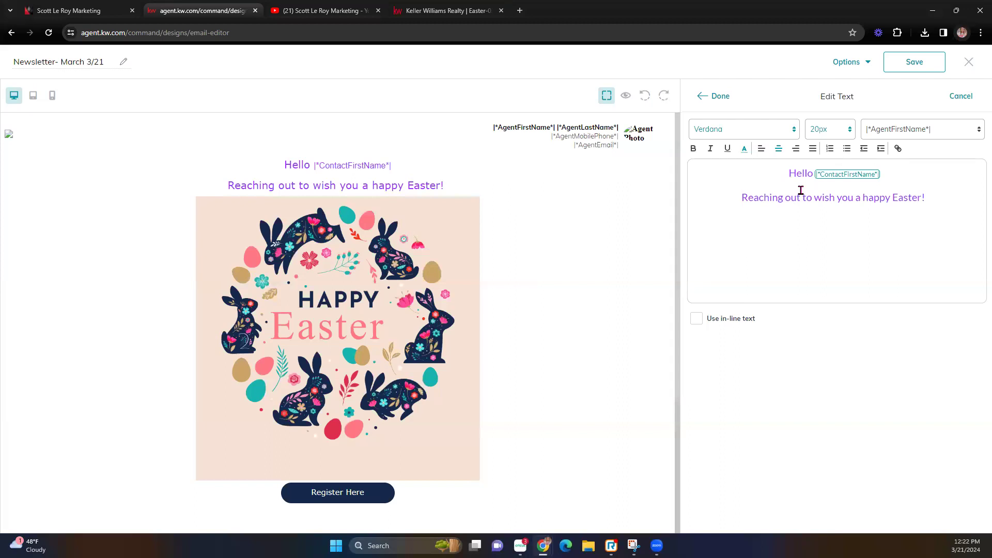
left_click_drag(948, 210, 760, 171)
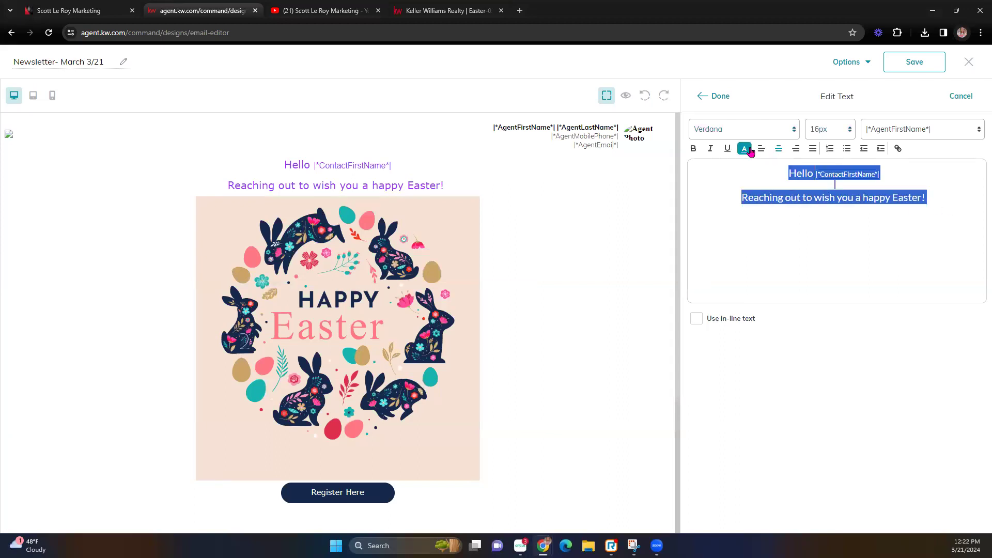
left_click(750, 150)
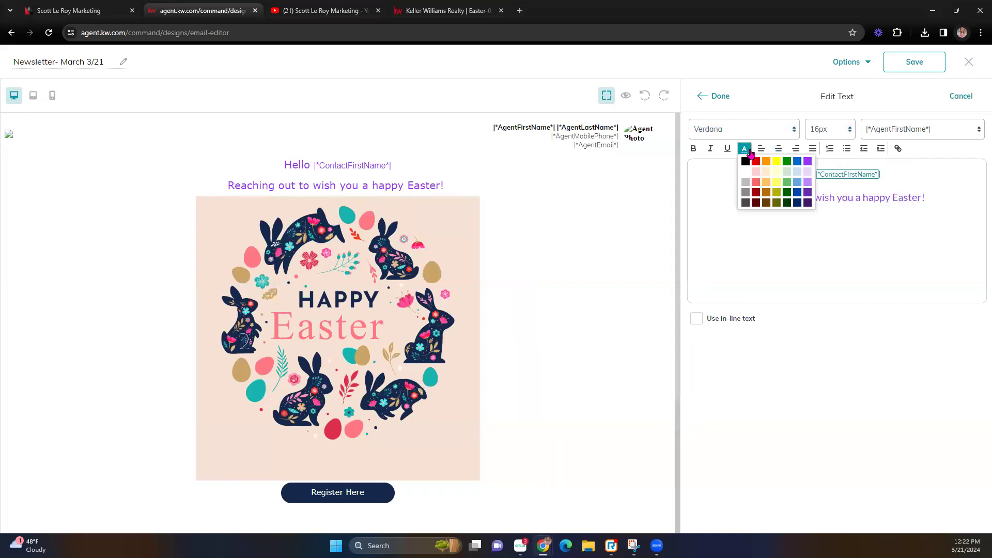
left_click(800, 203)
left_click(717, 97)
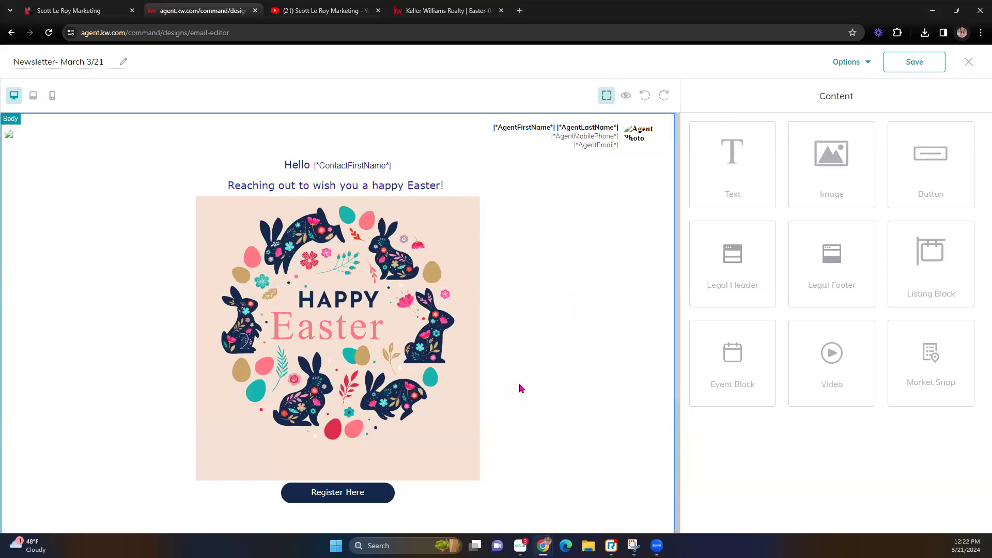
Step: Add a Listing Block between the Register Here button and the legal footer
scroll(521, 389, "down", 2)
scroll(521, 389, "up", 2)
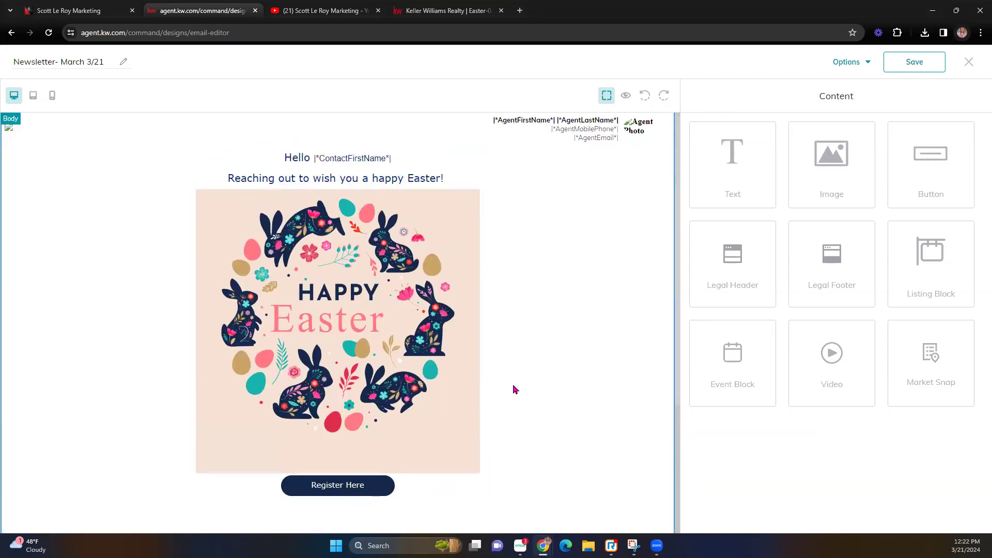
scroll(515, 389, "down", 2)
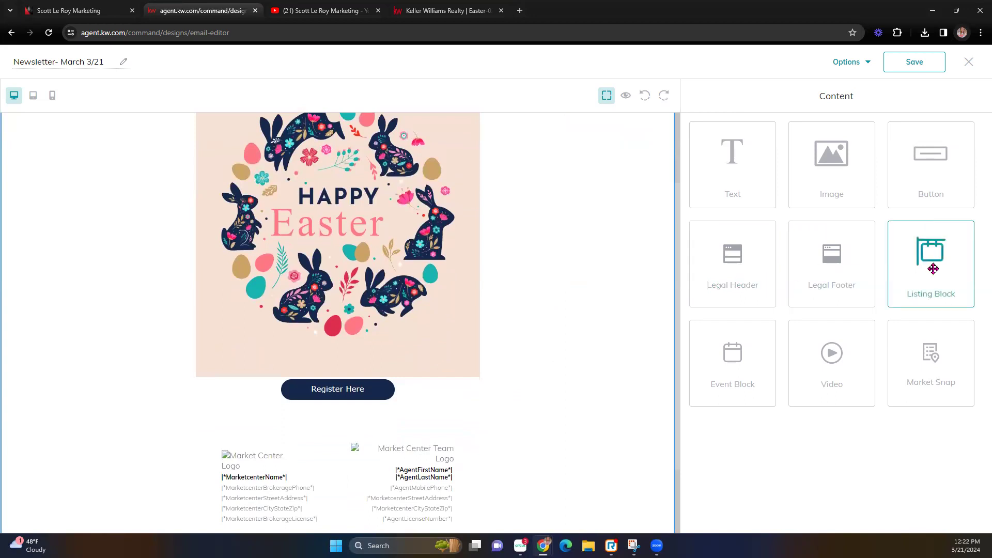
left_click_drag(919, 268, 505, 411)
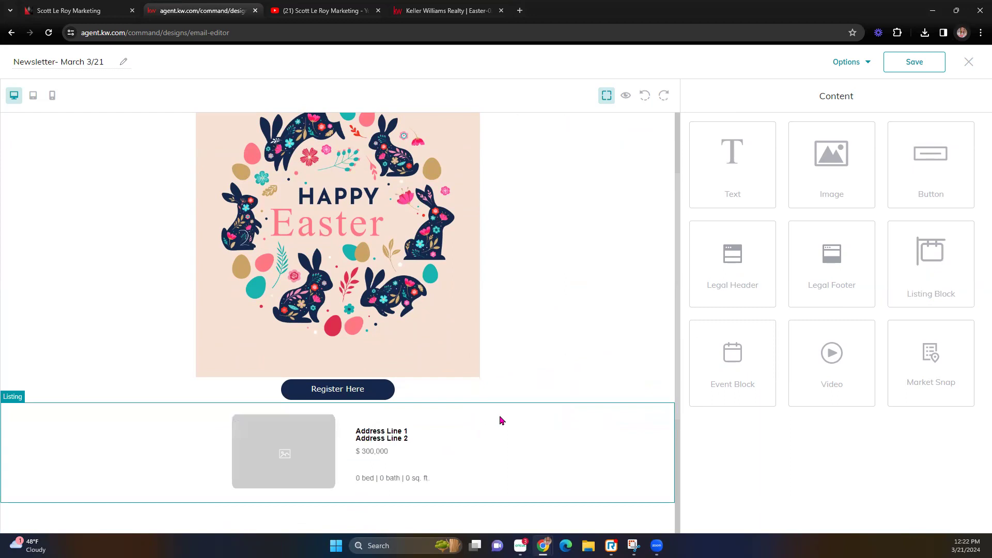
Step: Open the new listing block for editing and search all listings by address for "main st"
scroll(498, 425, "down", 2)
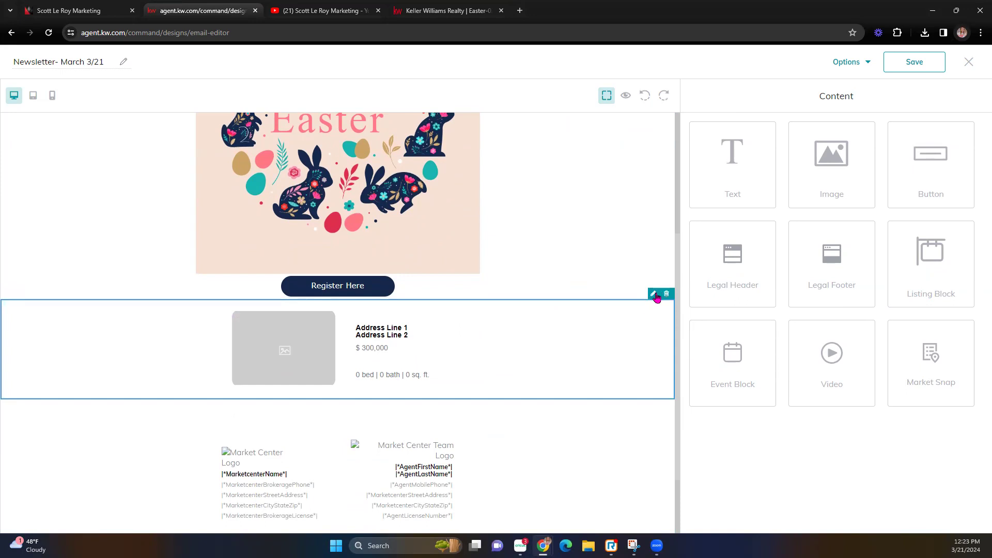
left_click(655, 294)
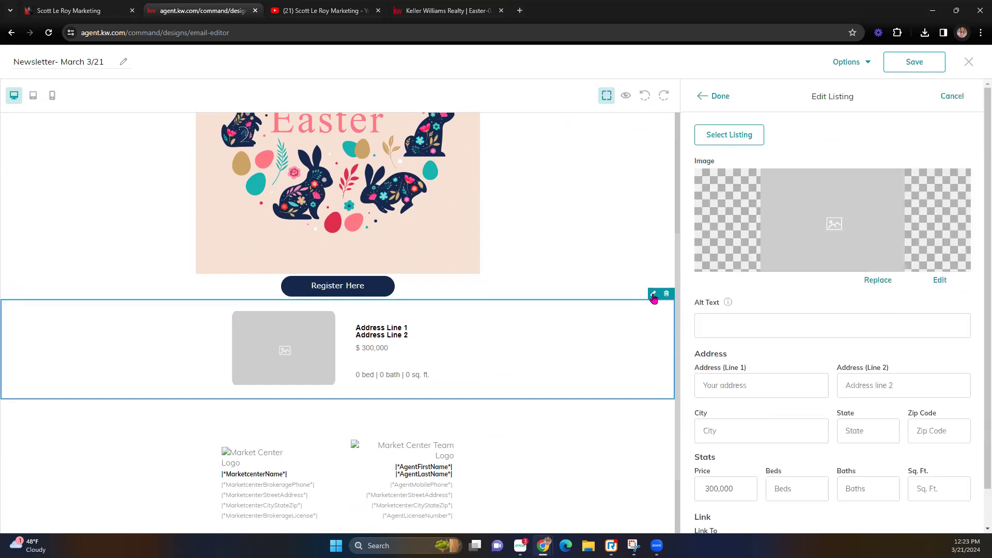
left_click(721, 138)
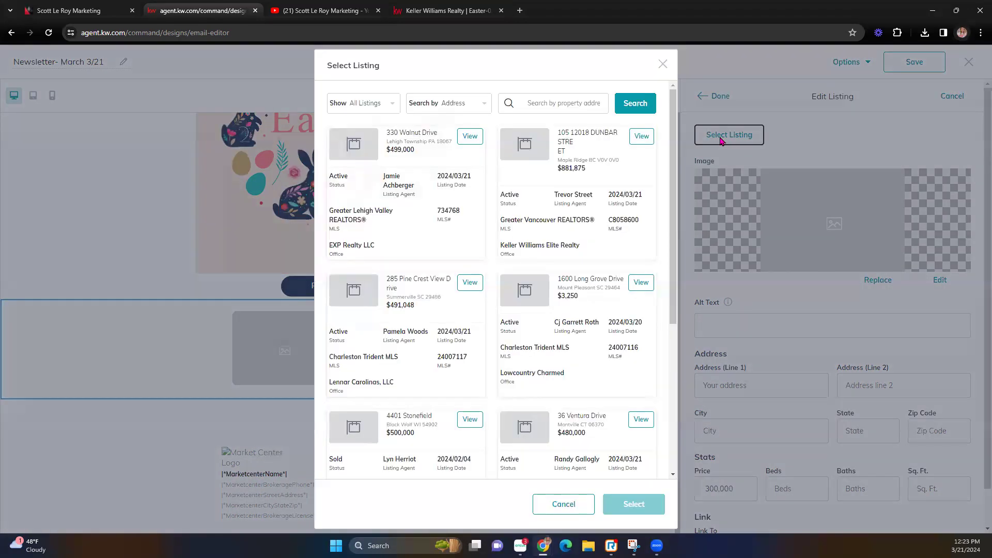
left_click(371, 104)
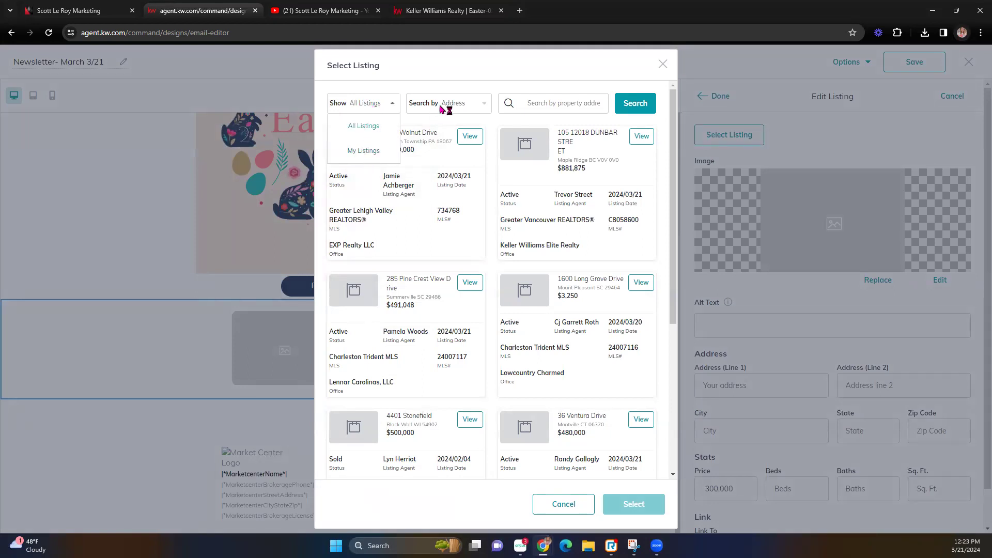
left_click(463, 103)
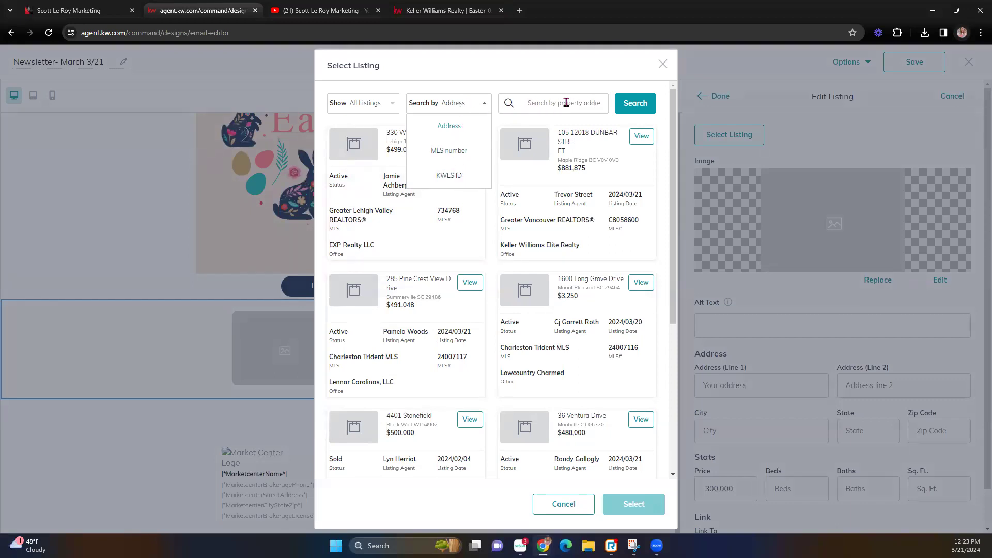
left_click(494, 84)
left_click(538, 104)
type("main st")
left_click(628, 108)
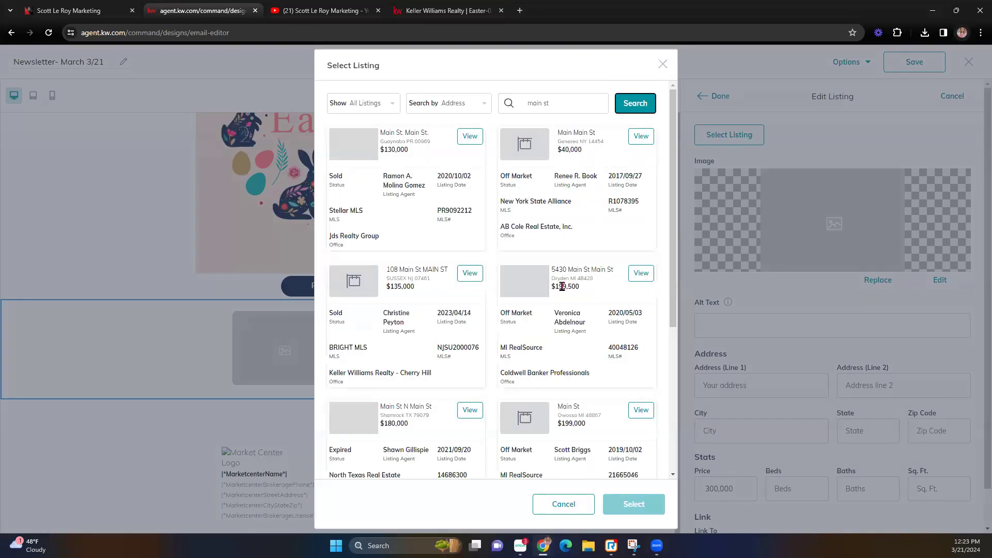
Step: Load more results and fill the block with the $99,000 listing in Horton, MI, using its first exterior photo
scroll(562, 286, "down", 5)
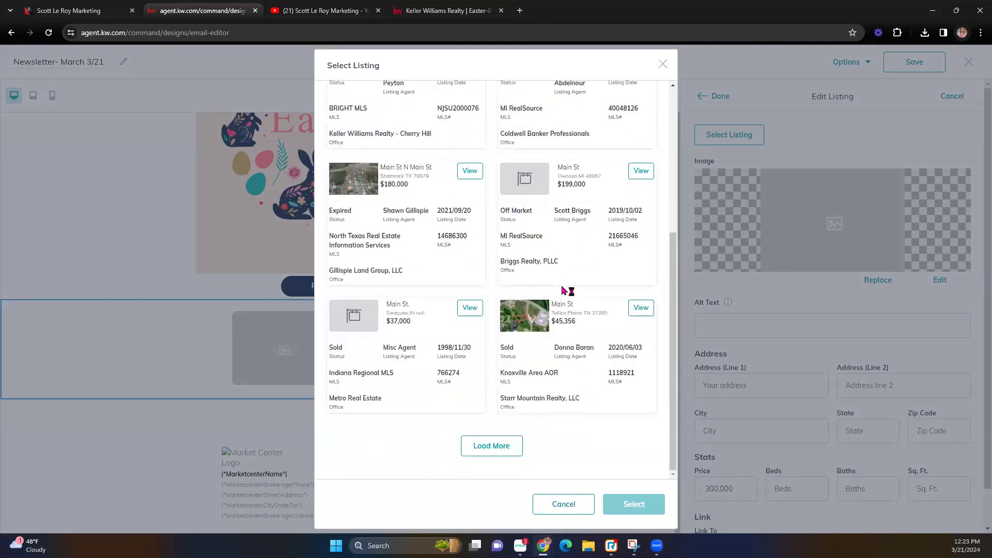
scroll(563, 290, "up", 4)
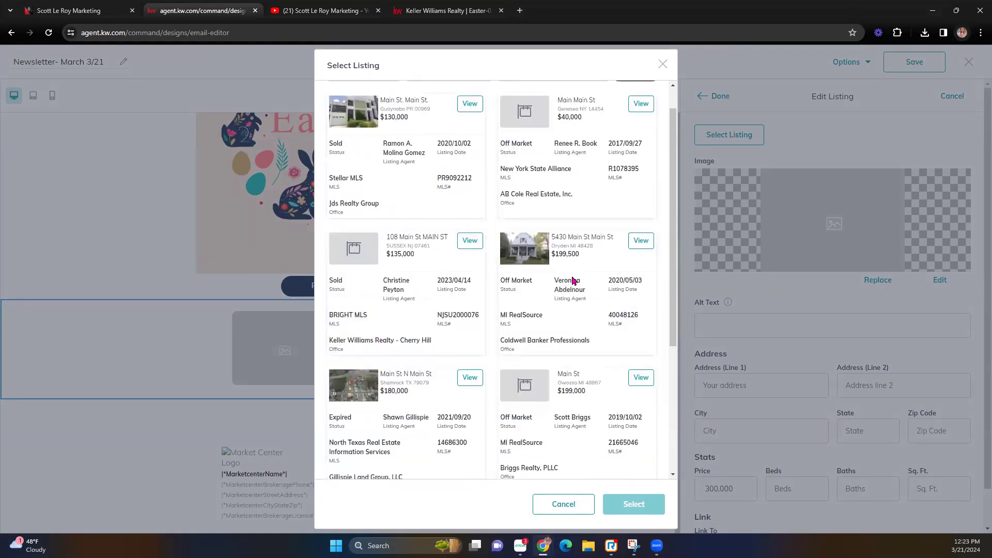
scroll(608, 317, "down", 4)
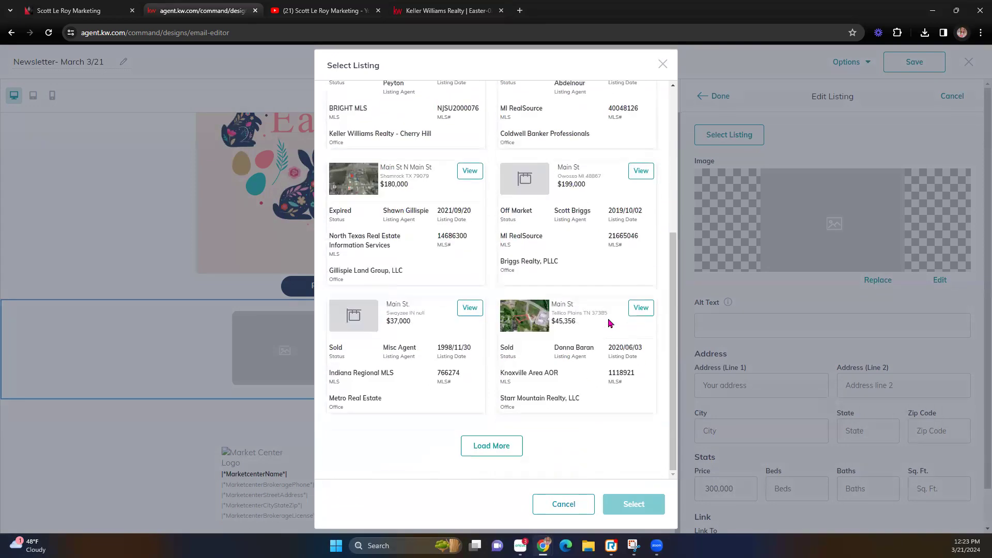
left_click(479, 439)
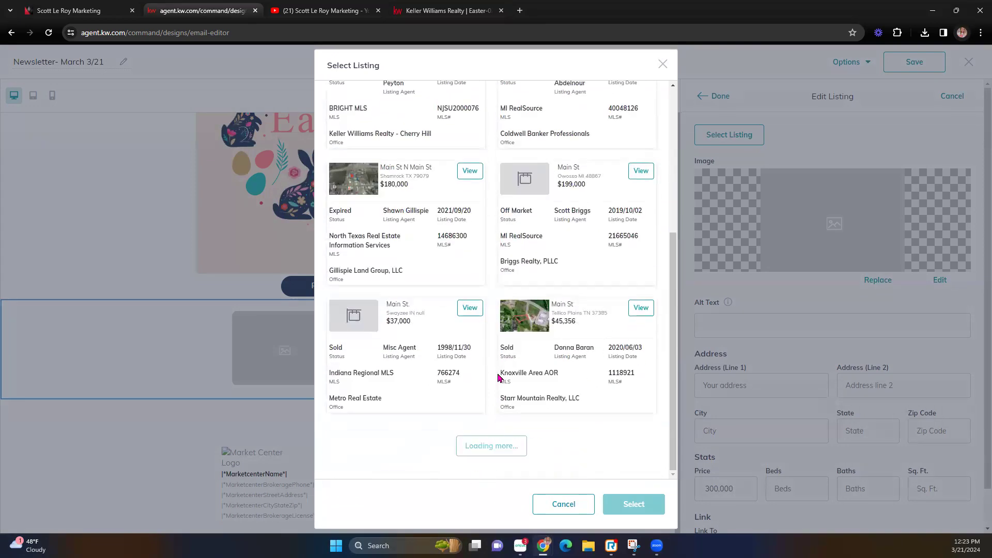
scroll(491, 381, "down", 10)
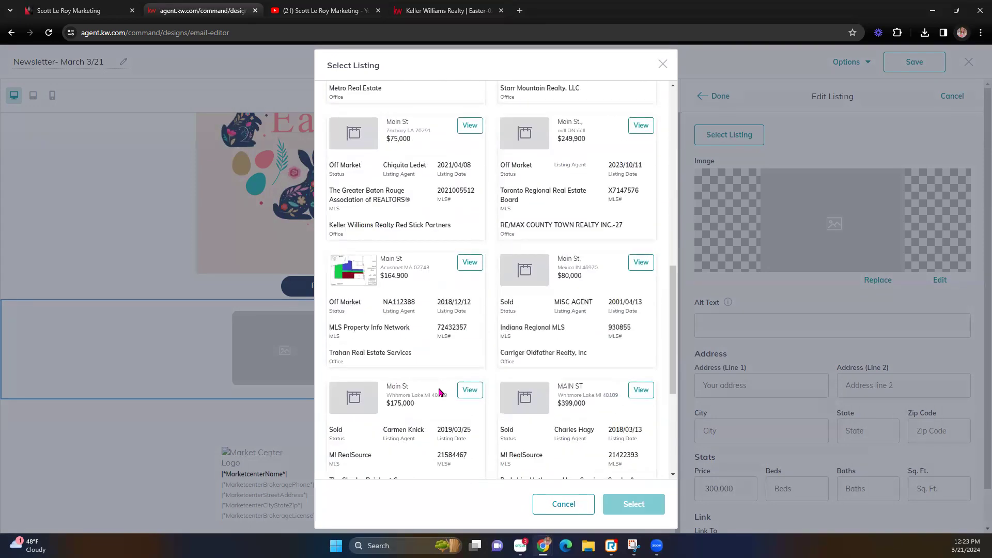
left_click(493, 444)
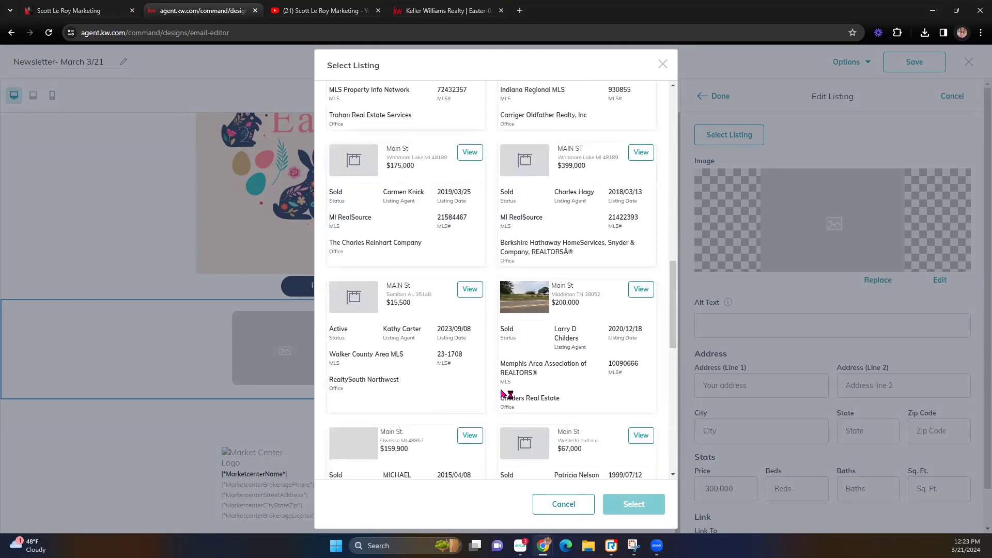
scroll(503, 395, "down", 8)
scroll(502, 396, "down", 2)
scroll(502, 396, "up", 4)
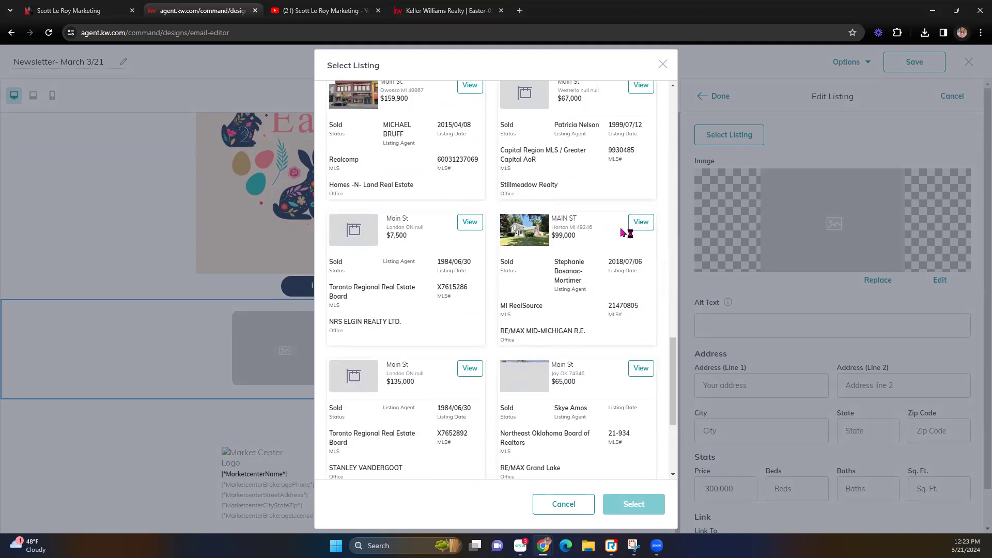
left_click(640, 222)
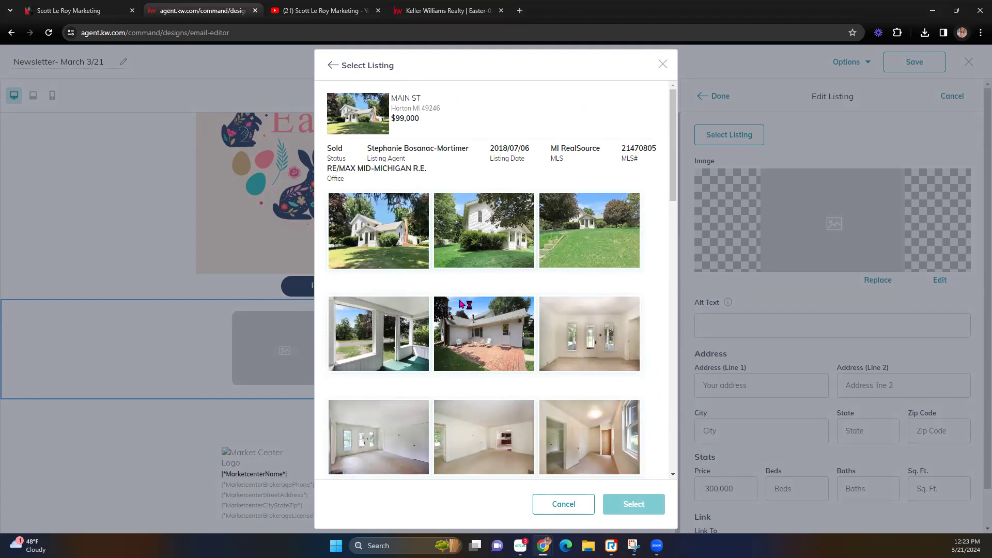
left_click(397, 249)
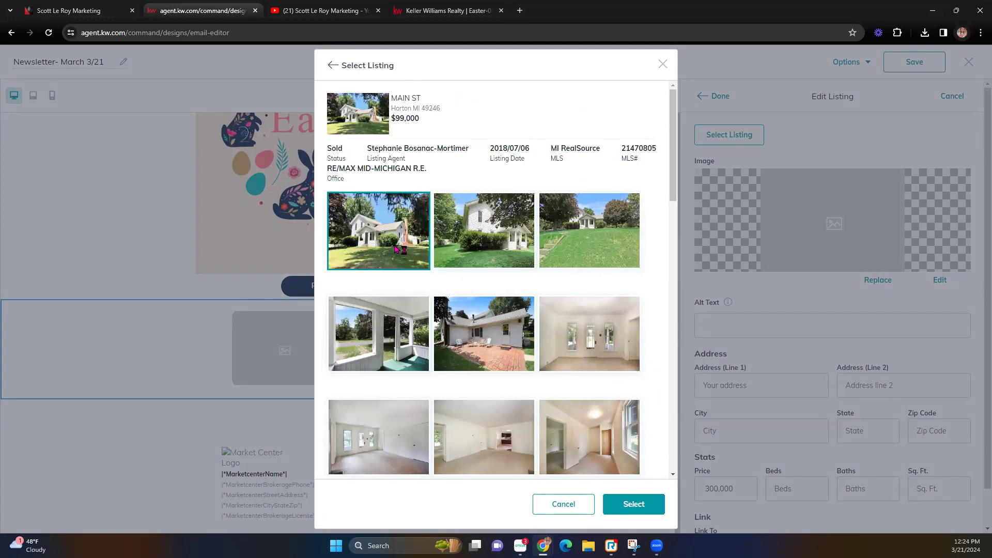
left_click(631, 504)
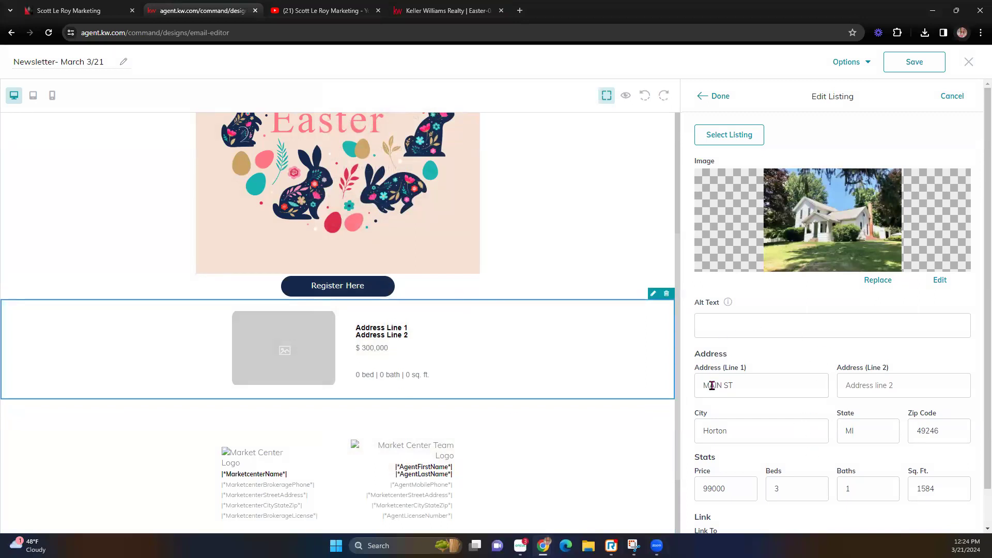
Step: Link the Horton listing to the "Why Keller Williams?" landing page and finish editing the block
scroll(798, 403, "down", 1)
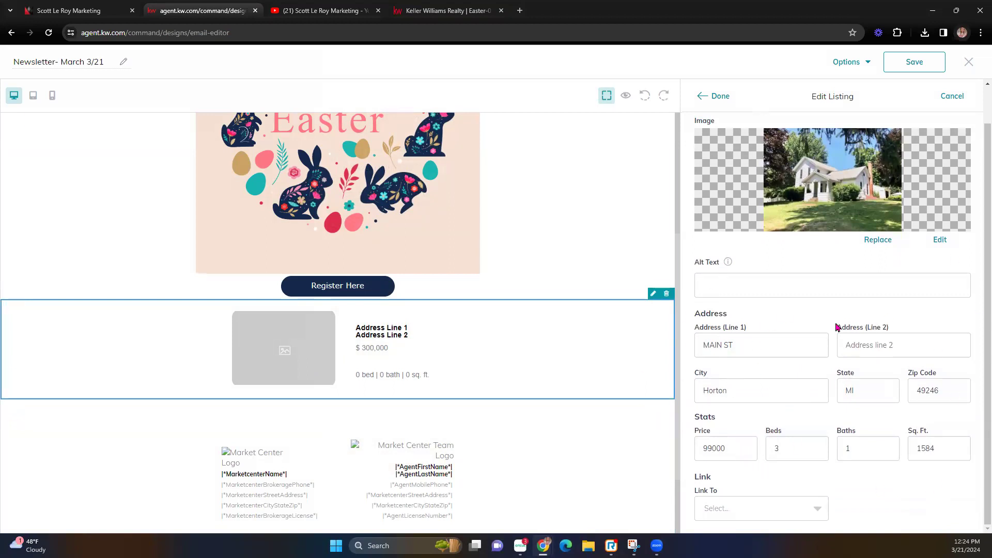
left_click(813, 501)
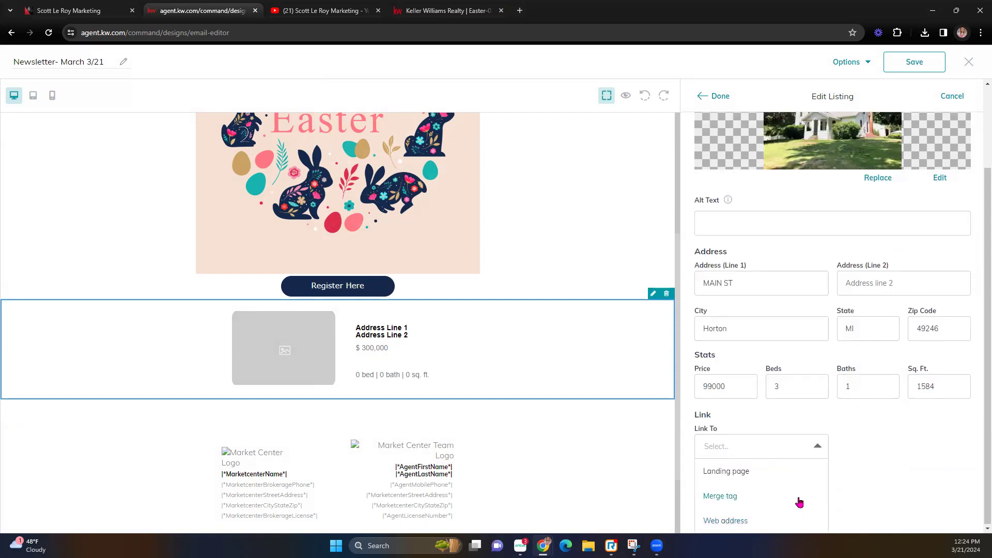
left_click(800, 472)
left_click(879, 509)
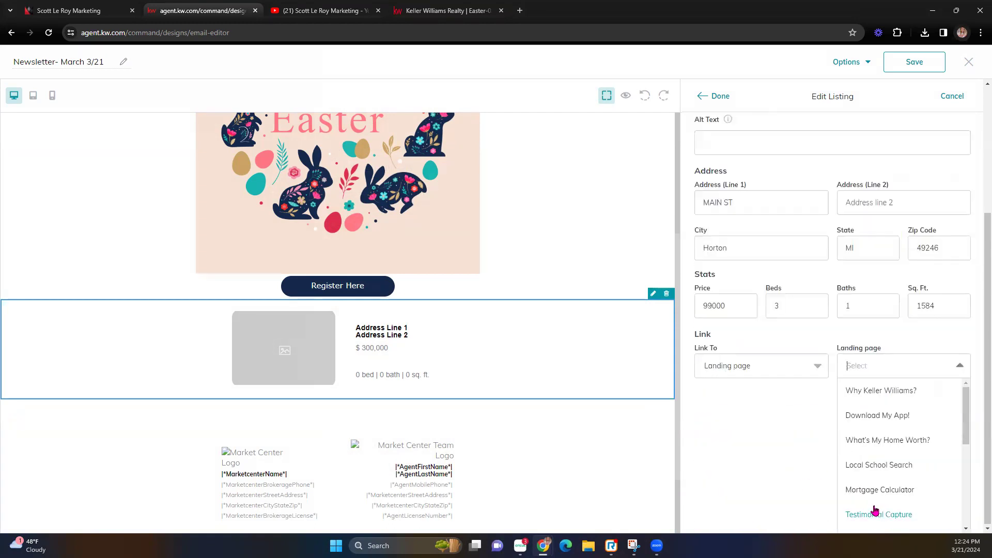
scroll(889, 475, "down", 2)
scroll(856, 491, "down", 1)
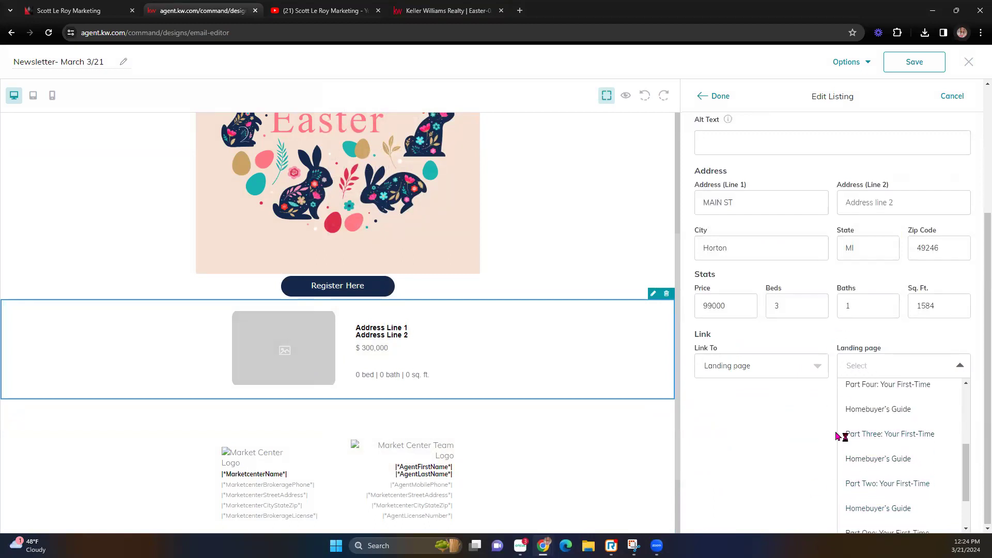
scroll(868, 436, "up", 3)
left_click(887, 397)
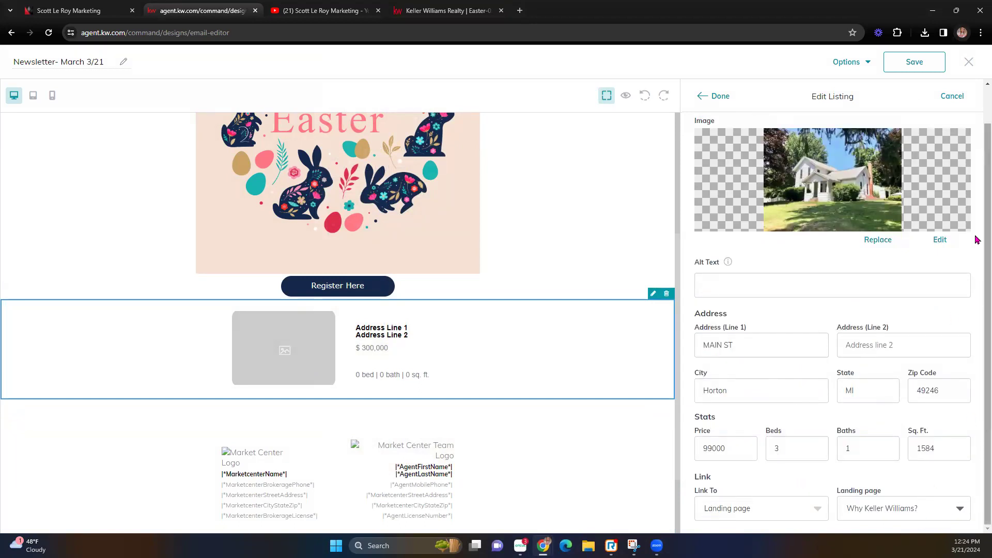
scroll(790, 429, "up", 1)
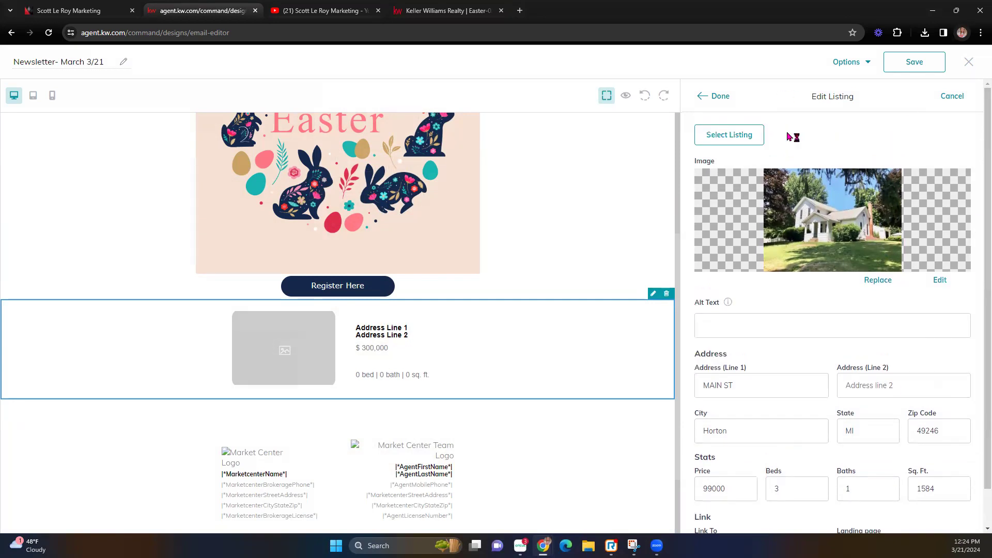
left_click(720, 98)
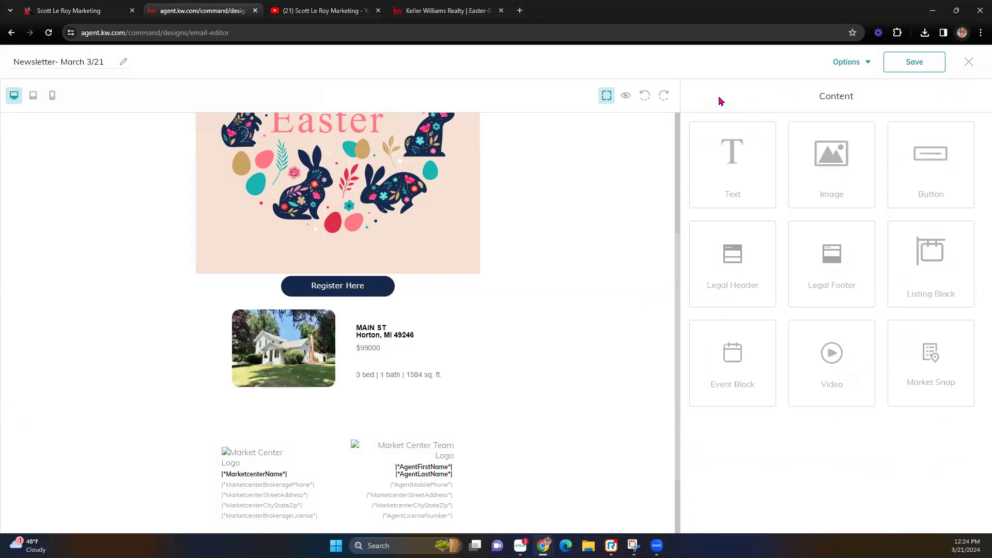
Step: Add a second Listing Block below the Horton listing and search all listings by address for "main"
left_click_drag(913, 253, 558, 387)
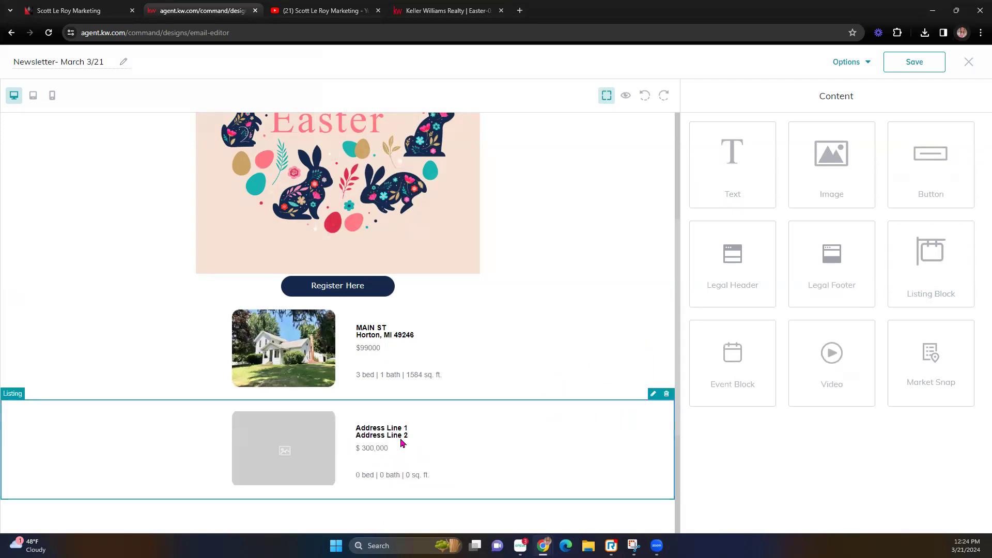
left_click(655, 396)
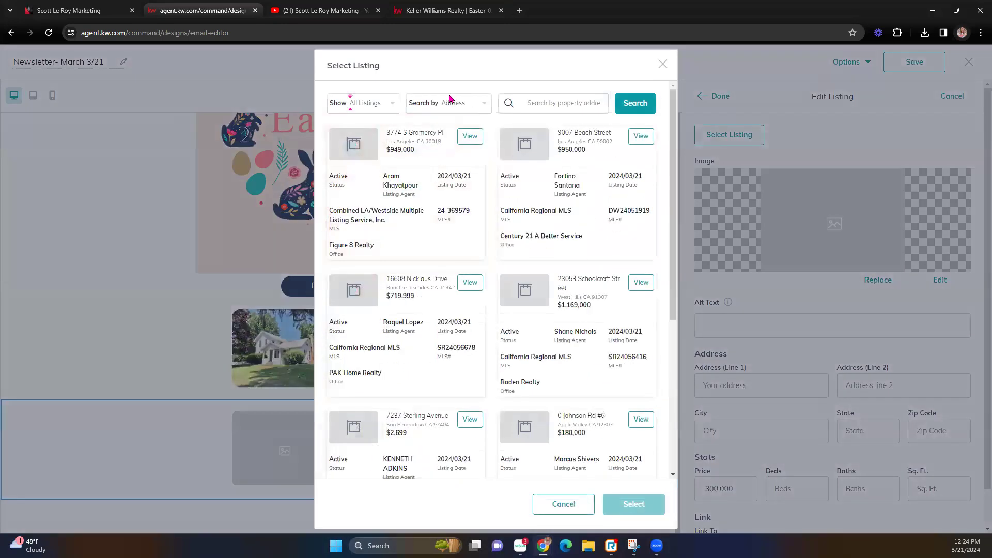
scroll(538, 305, "down", 6)
scroll(458, 163, "up", 6)
left_click(465, 106)
left_click(538, 106)
type("main")
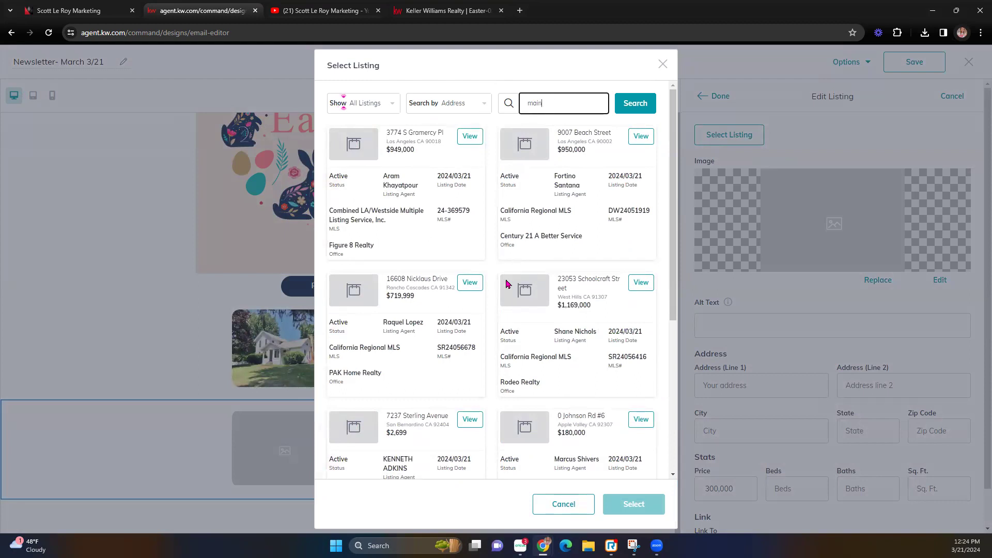
left_click(629, 106)
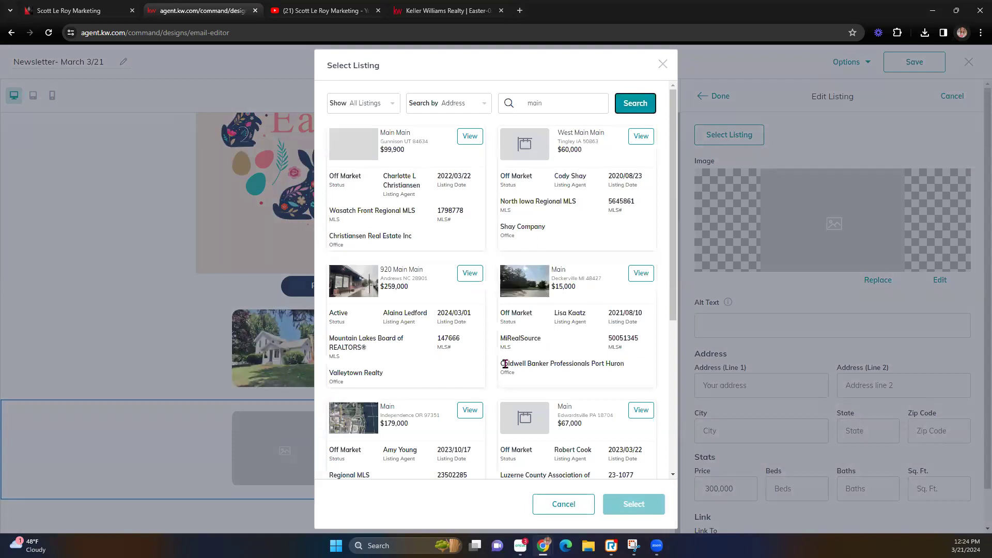
Step: Fill the second block with the $15,000 listing in Deckerville, MI, using its first photo
left_click(641, 274)
left_click(379, 235)
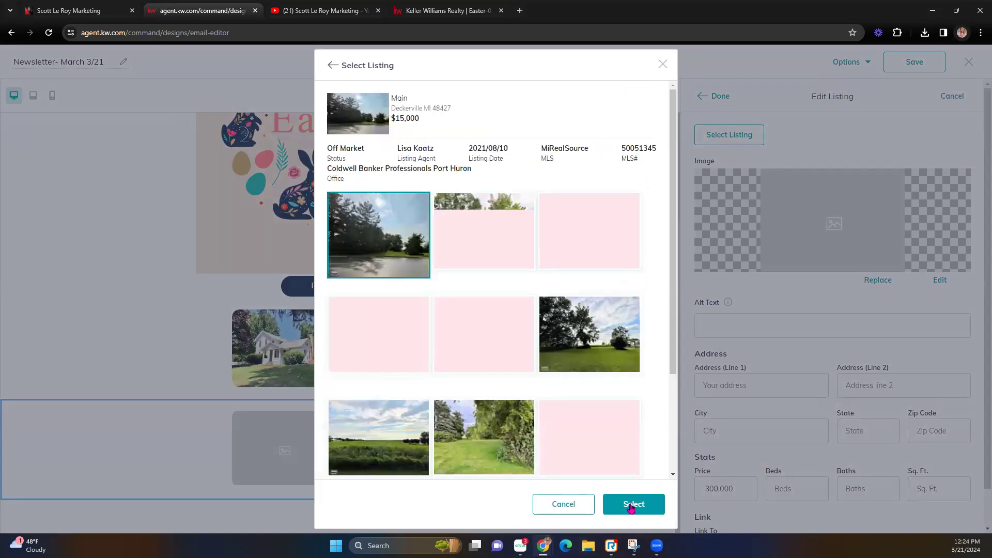
left_click(631, 509)
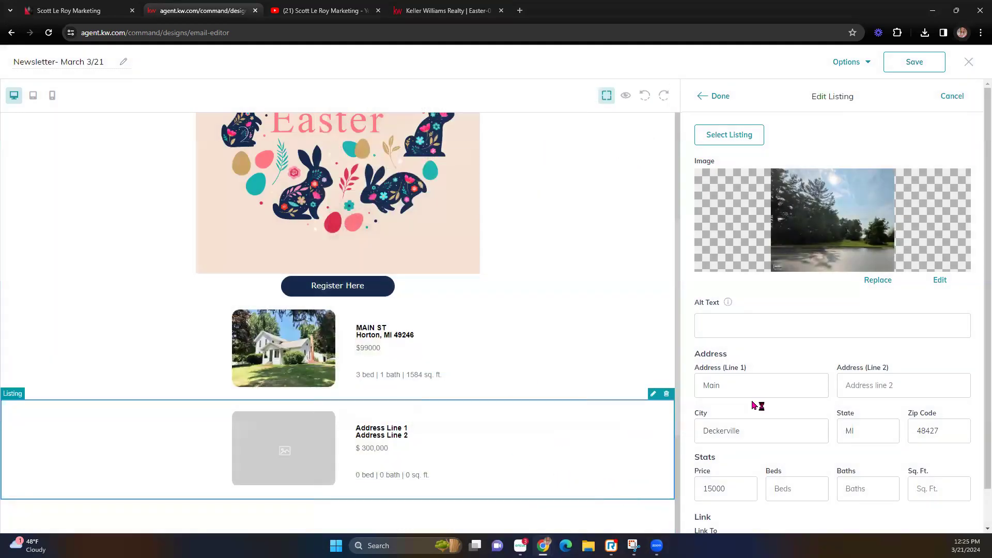
scroll(665, 380, "down", 4)
left_click(729, 135)
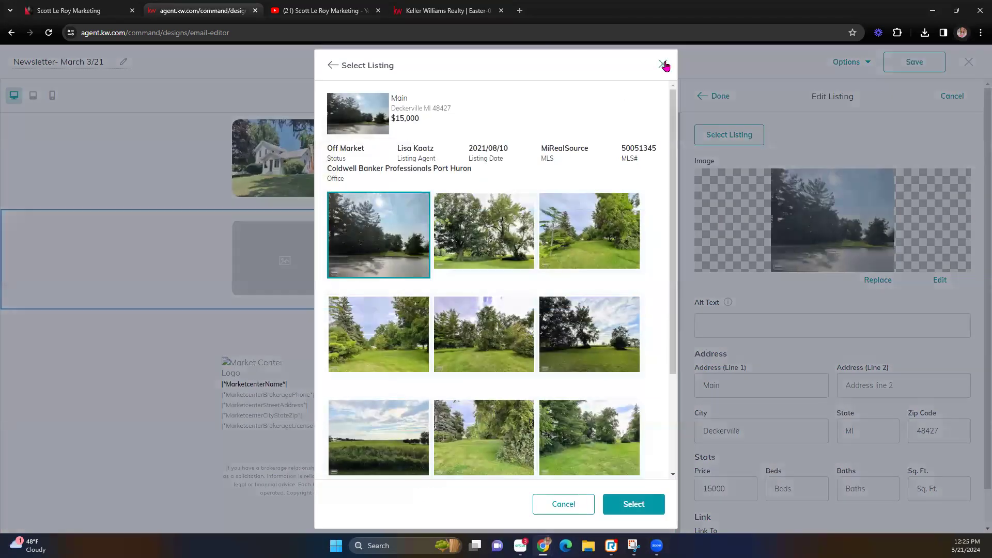
left_click(663, 64)
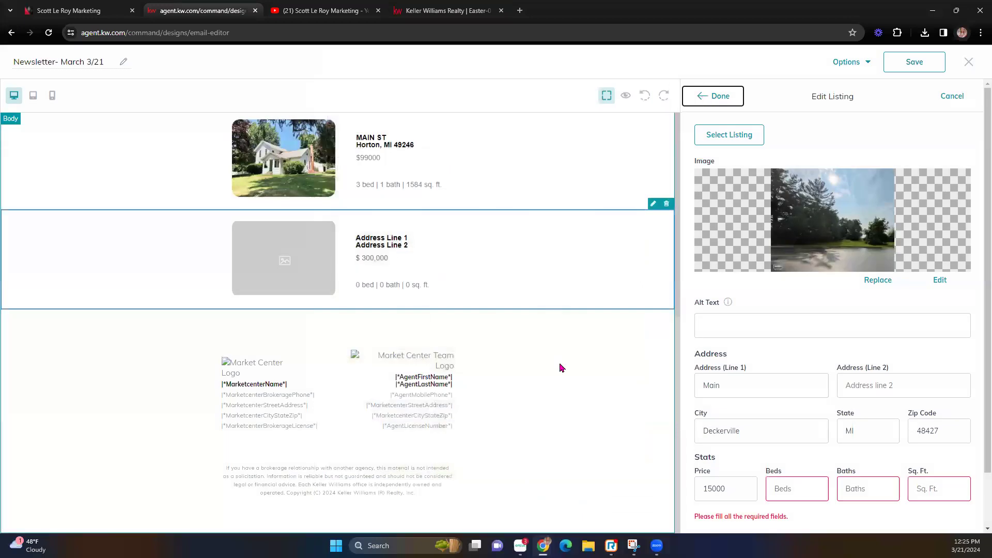
Step: Set the Deckerville listing's beds, baths and square feet to 0 and finish editing the block
scroll(568, 385, "up", 3)
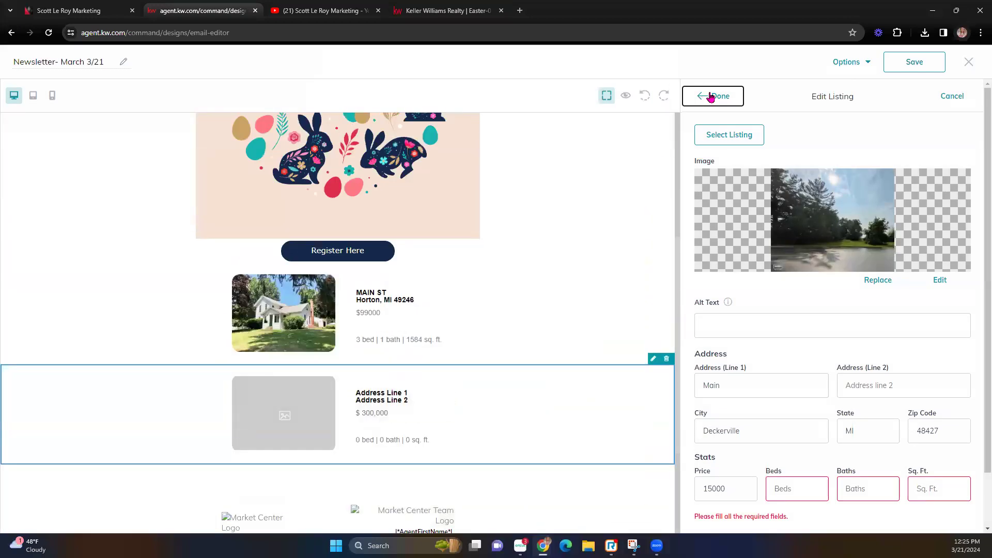
scroll(780, 484, "down", 1)
left_click(786, 438)
type("0")
key("Tab")
type("0")
key("Tab")
type("0")
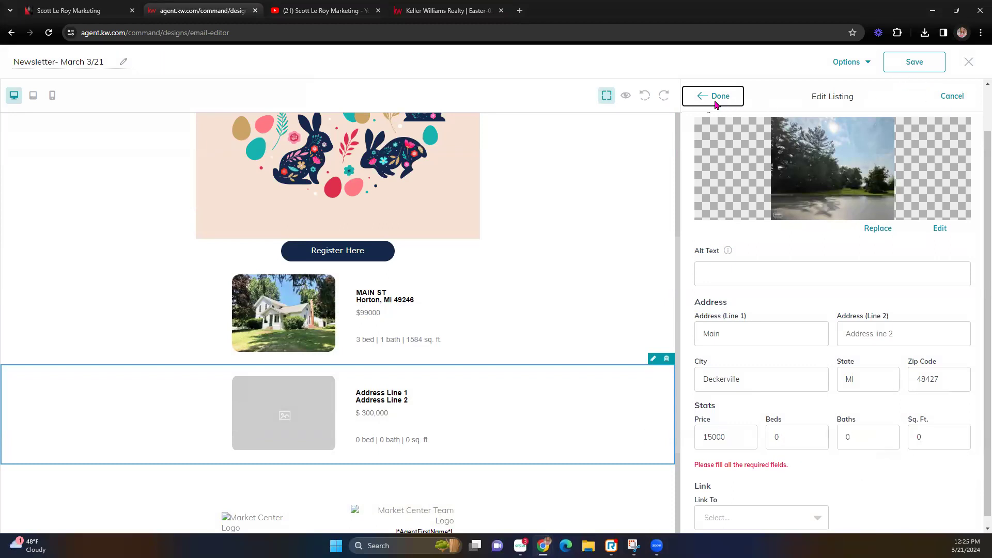
left_click(716, 96)
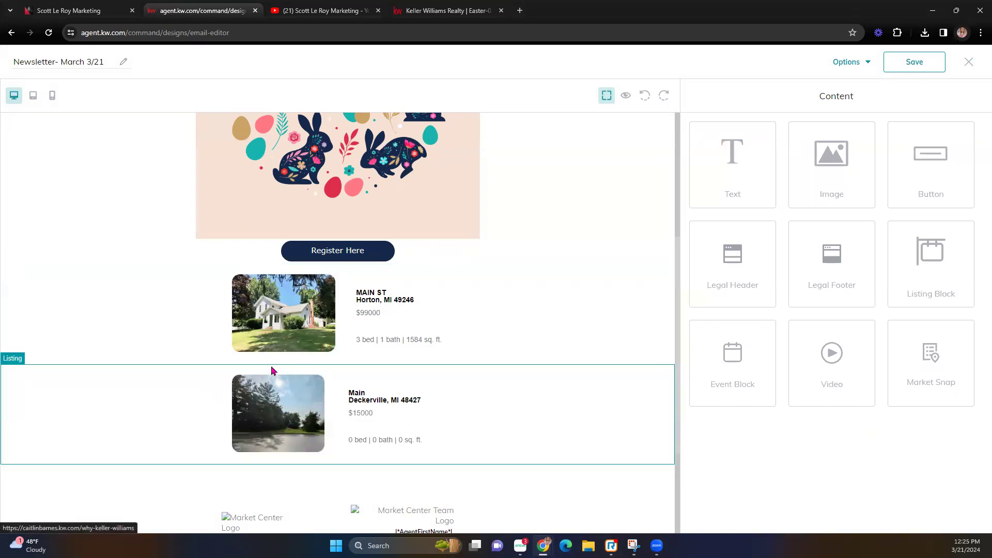
scroll(310, 362, "up", 3)
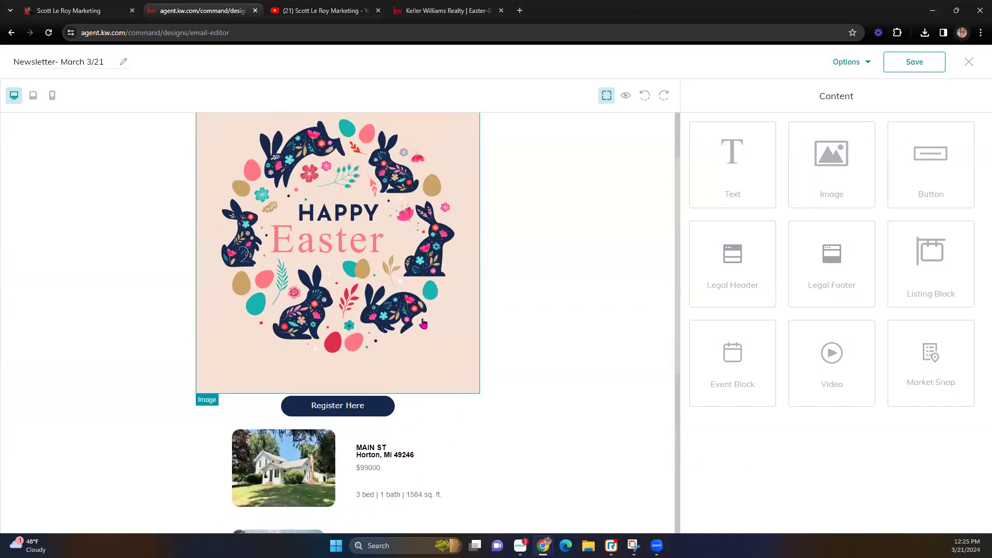
Step: Check the link and size settings of the Easter greeting image and close them unchanged
left_click(355, 264)
scroll(421, 258, "up", 1)
scroll(423, 257, "up", 1)
left_click(458, 191)
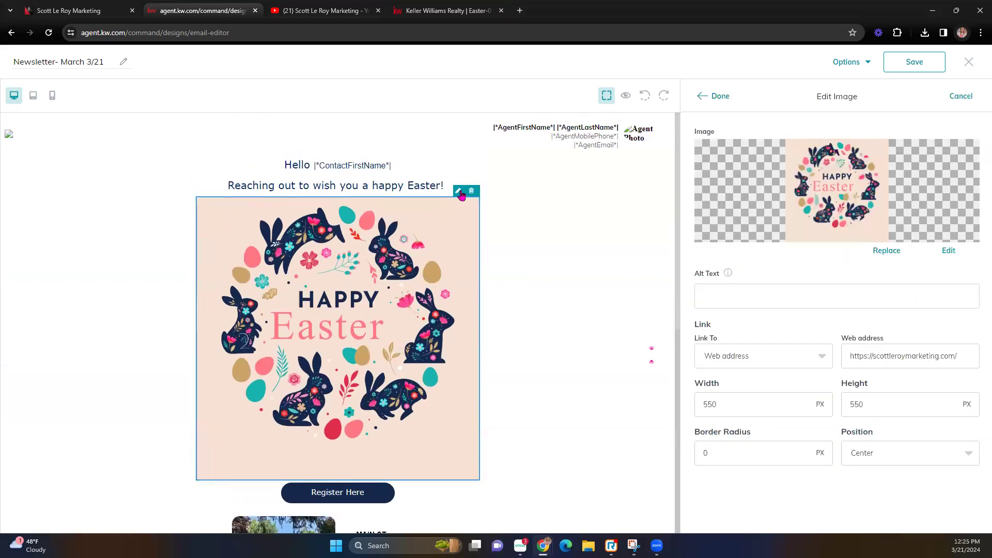
left_click(716, 97)
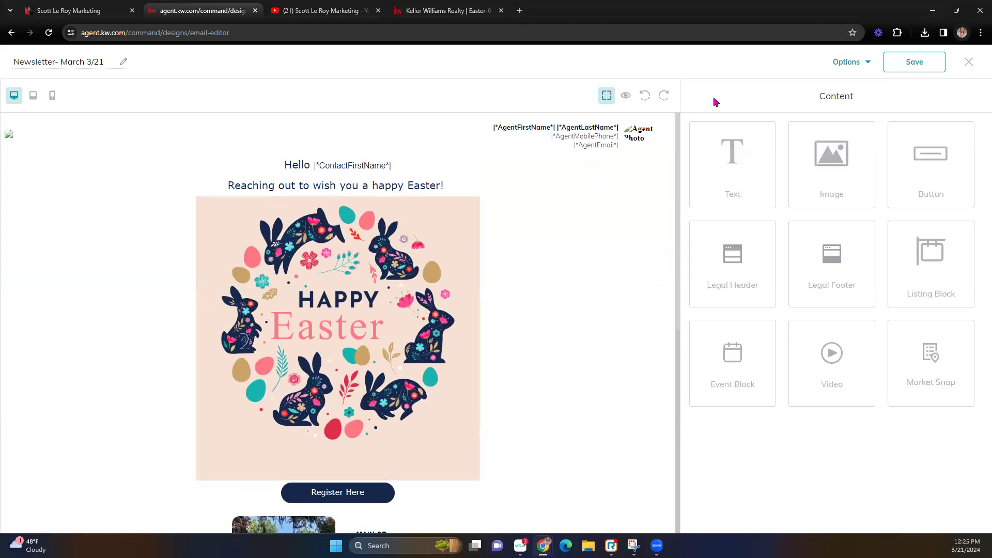
left_click_drag(843, 165, 830, 180)
left_click_drag(713, 255, 412, 505)
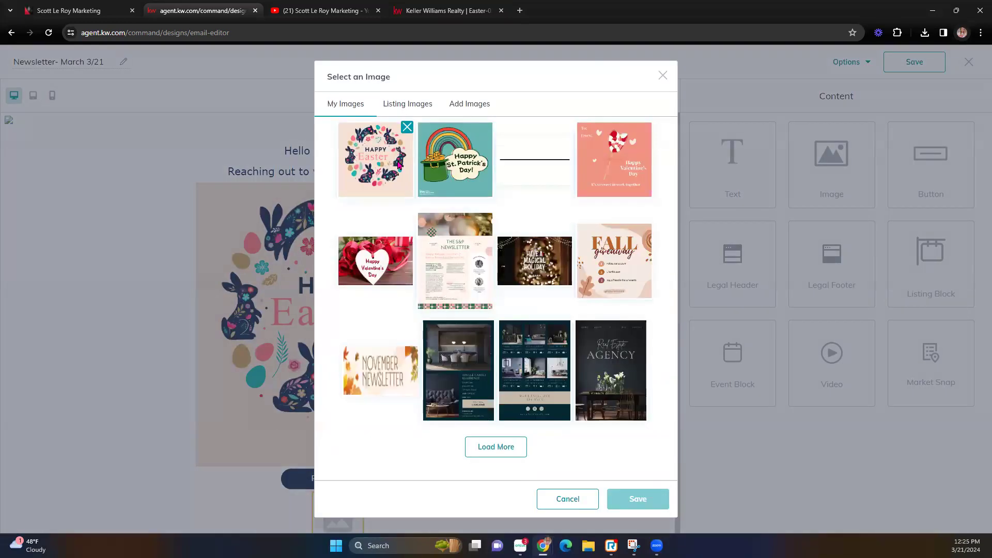
left_click(399, 105)
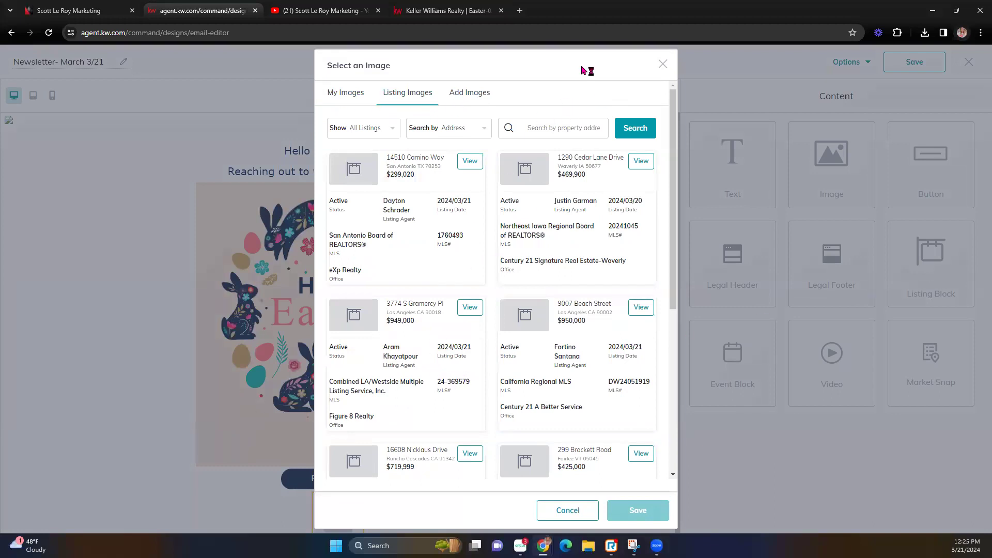
left_click(660, 71)
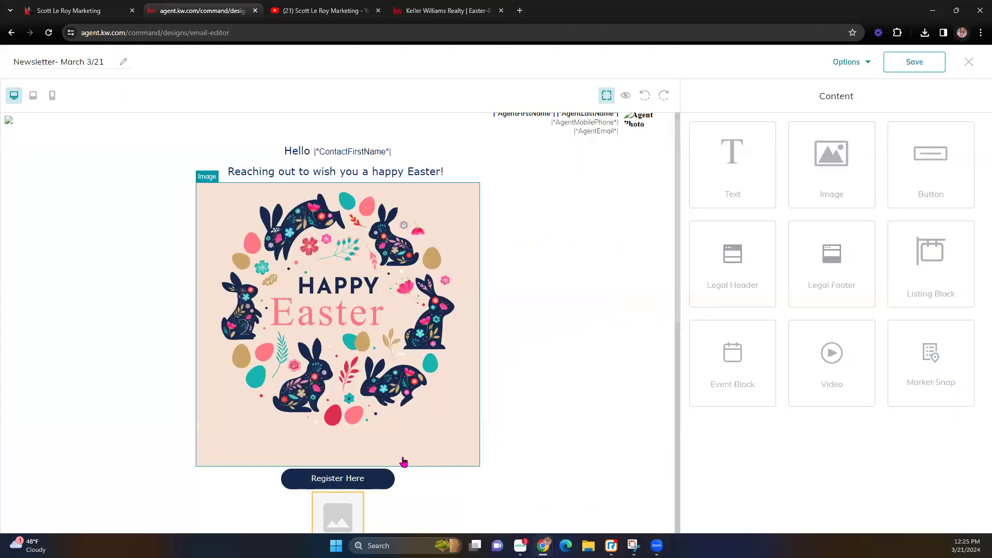
scroll(341, 361, "down", 3)
left_click(345, 360)
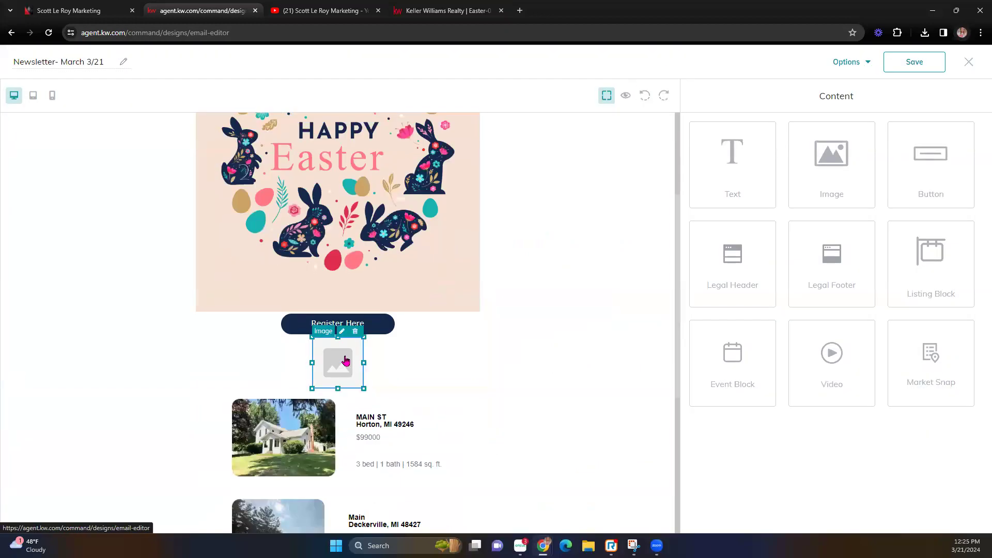
left_click(355, 332)
Step: Add an Event Block between the Deckerville listing and the legal footer
scroll(567, 439, "down", 3)
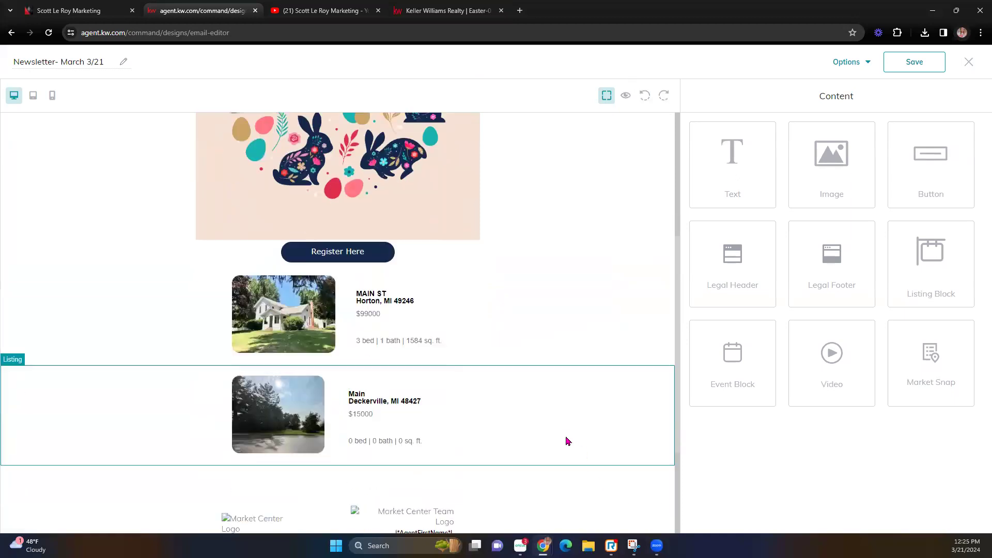
scroll(553, 430, "down", 1)
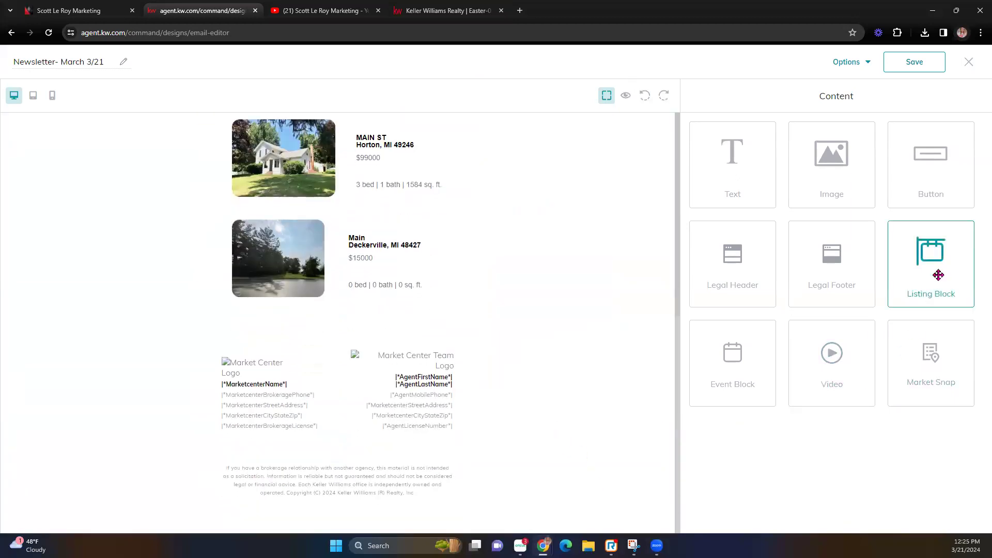
left_click_drag(742, 377, 511, 329)
scroll(343, 240, "up", 4)
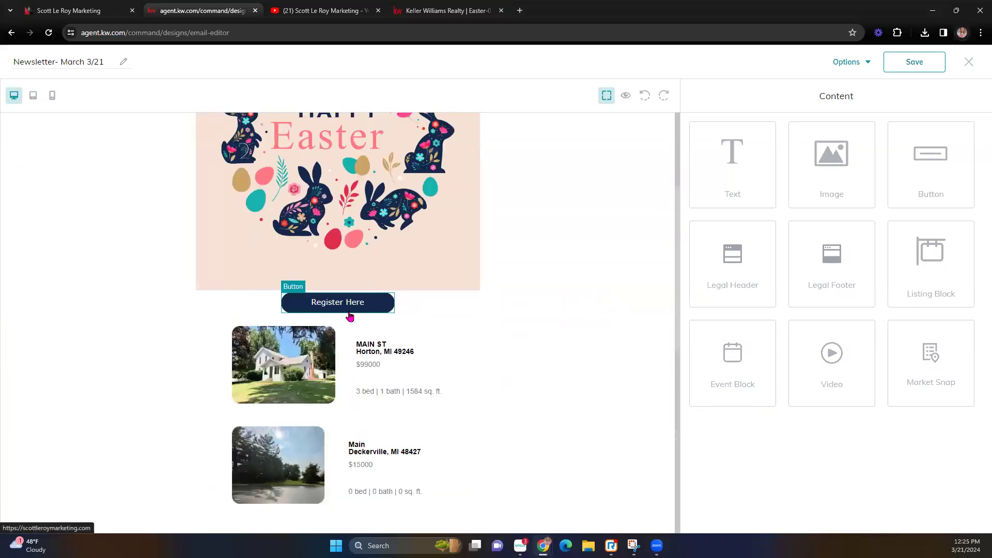
scroll(344, 317, "down", 5)
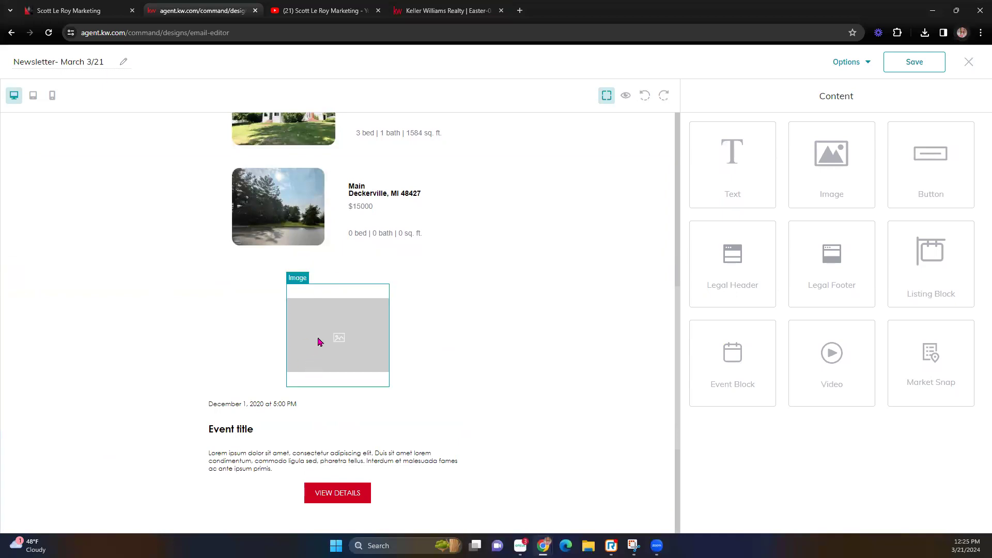
Step: Replace the event block's placeholder image with an upload of BRG-2021-Easter-Brunch-Open-Graph from Downloads
left_click(382, 278)
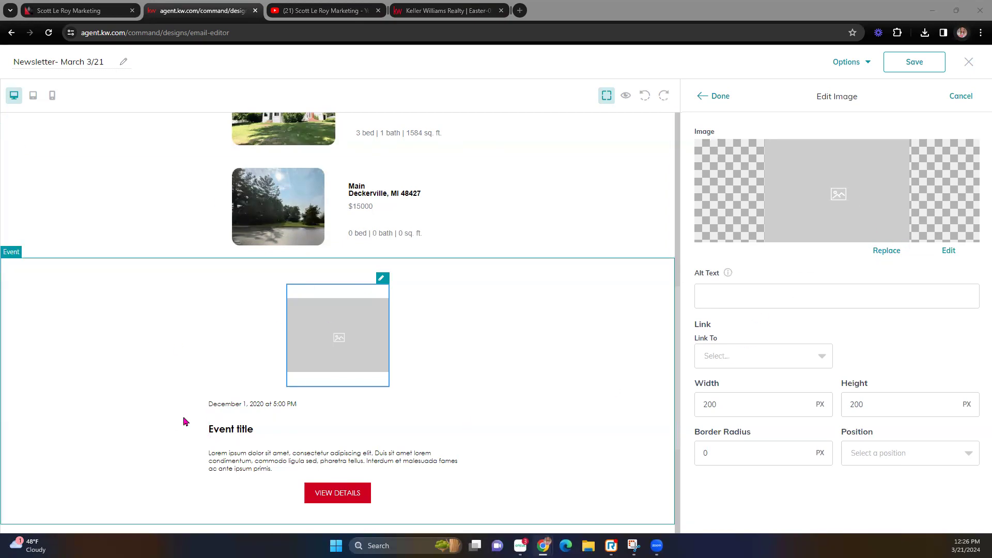
left_click(885, 251)
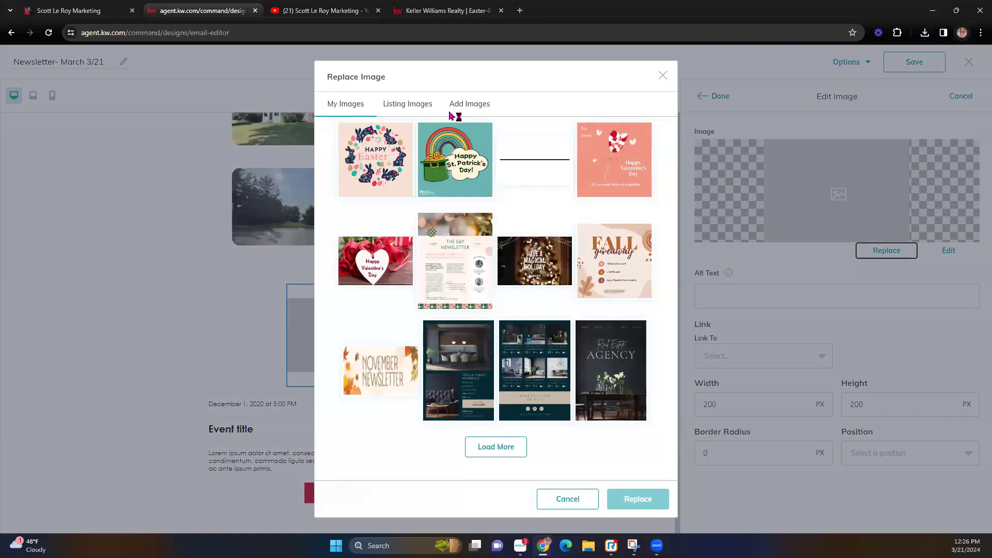
left_click(487, 106)
left_click(516, 268)
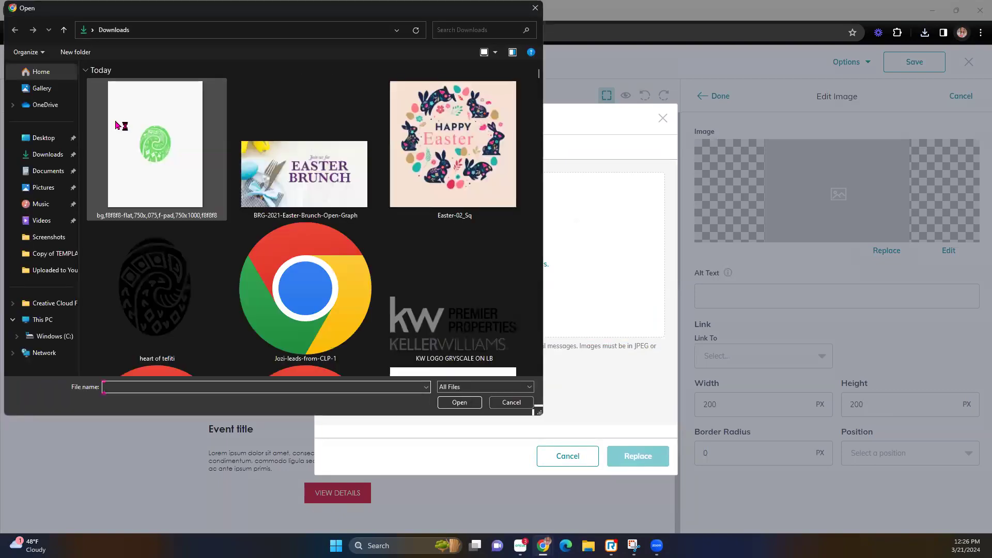
left_click(106, 143)
double_click(268, 184)
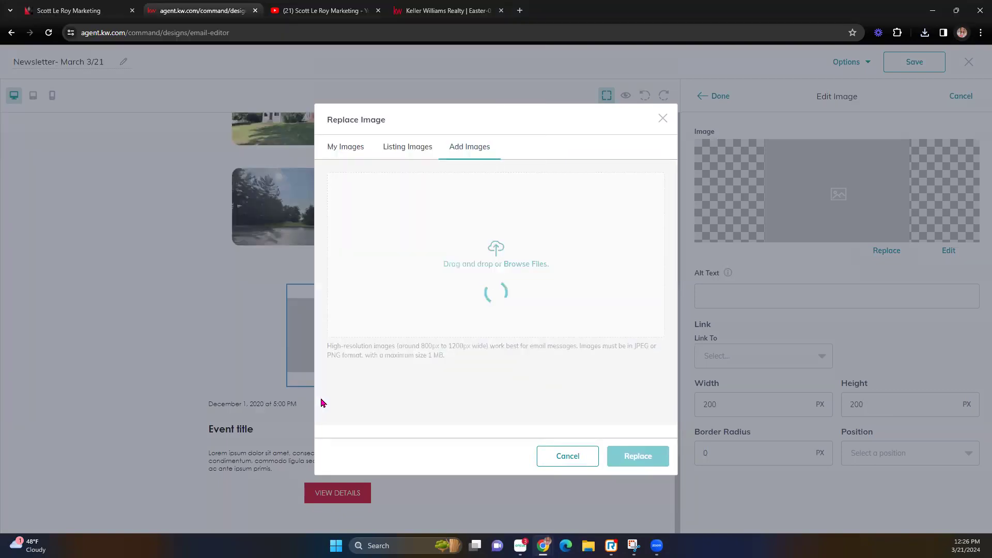
left_click(370, 397)
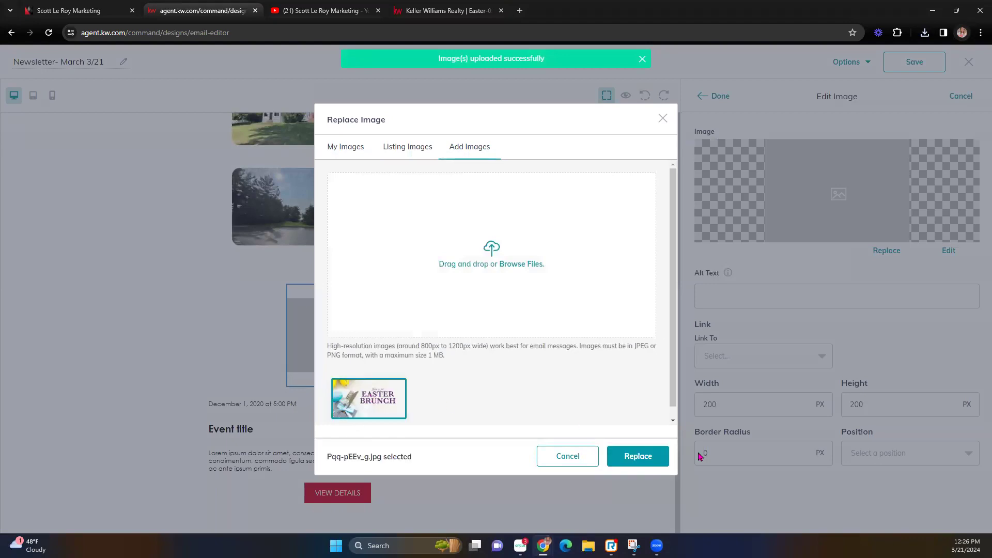
left_click(639, 463)
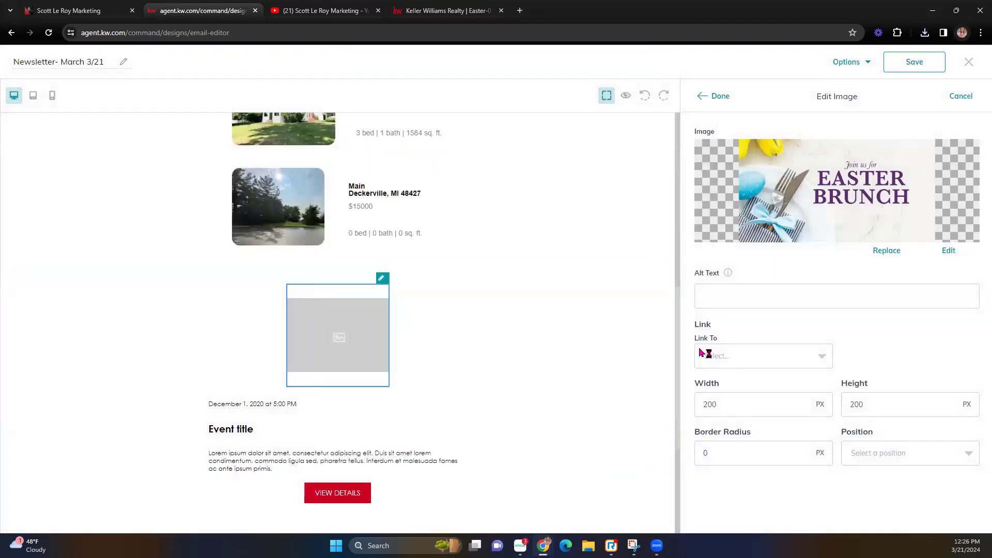
left_click(731, 361)
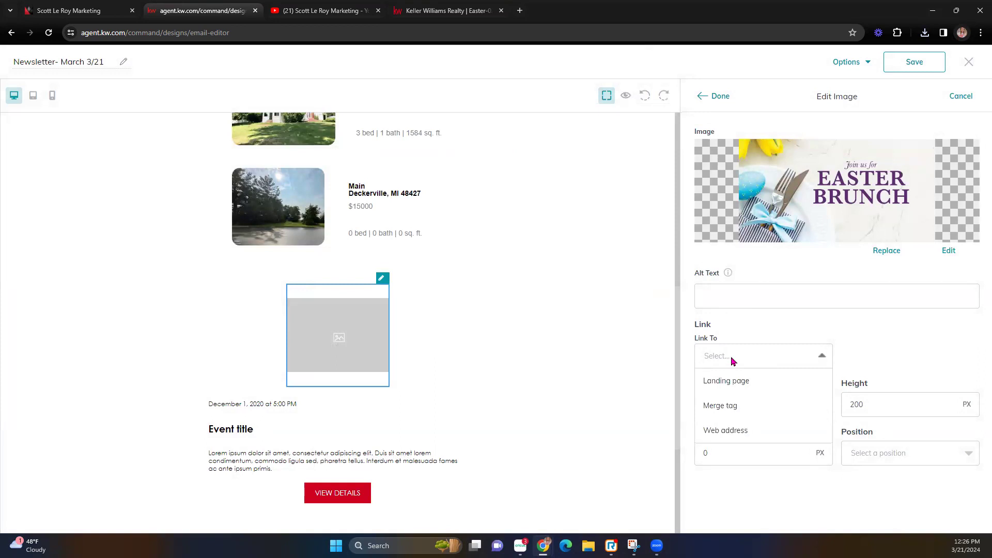
left_click(744, 430)
left_click(921, 351)
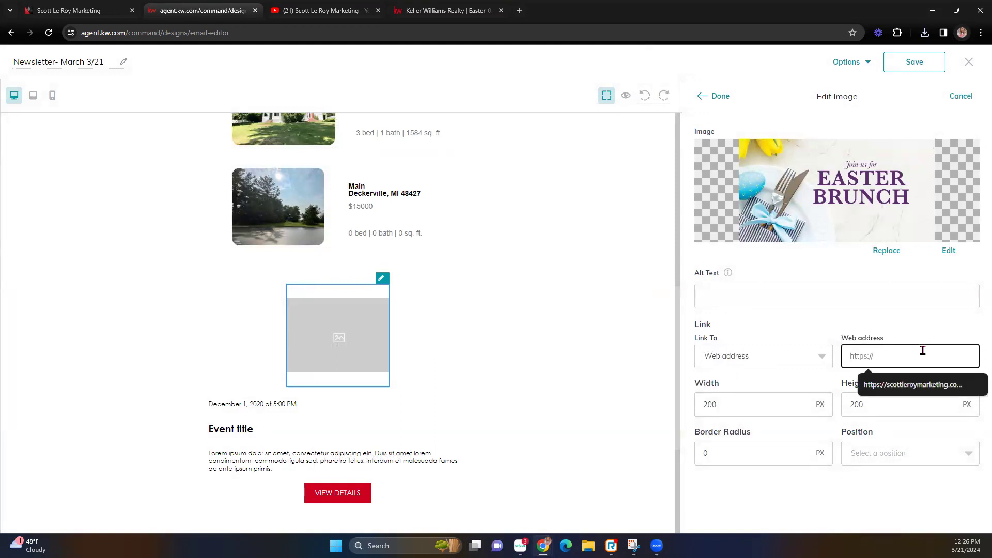
right_click(923, 352)
left_click(829, 212)
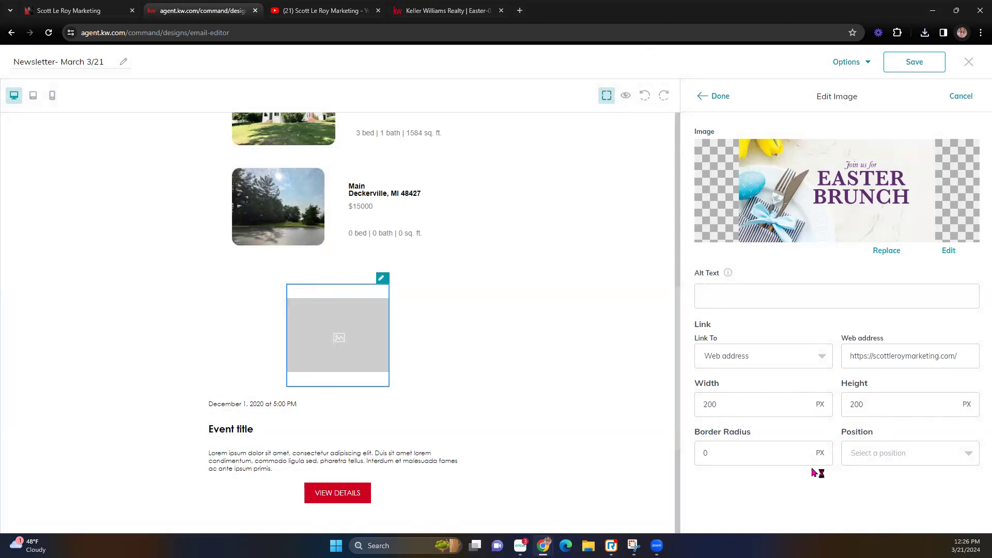
double_click(763, 409)
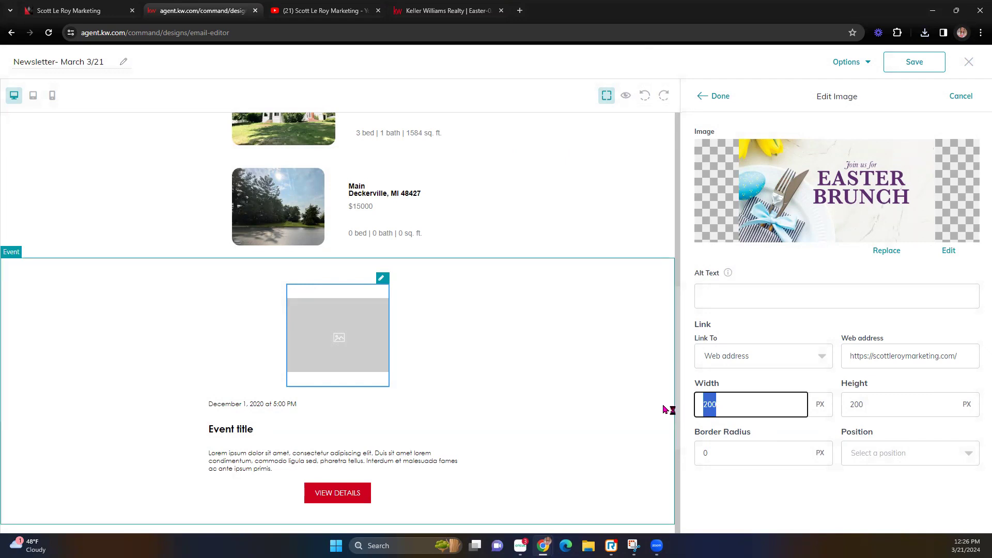
type("3")
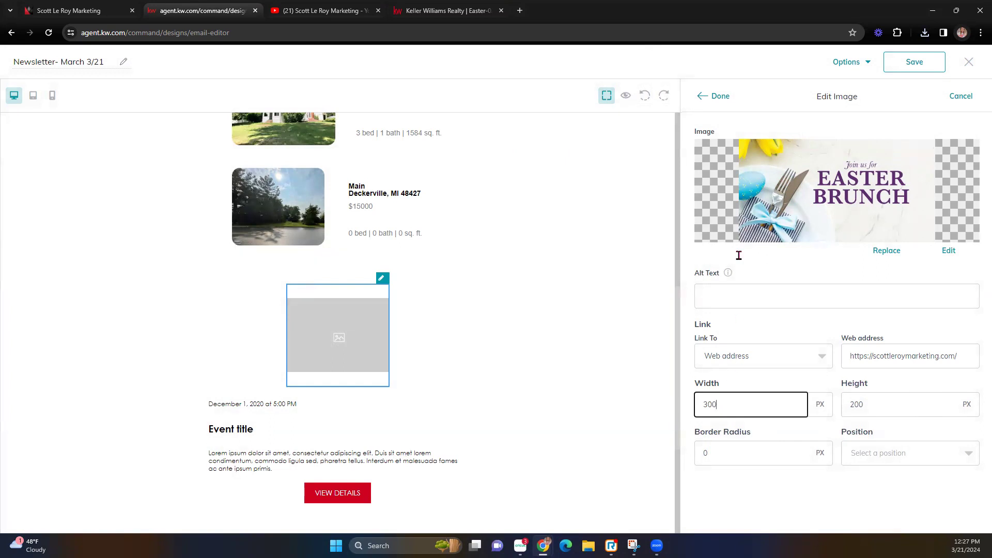
left_click(719, 98)
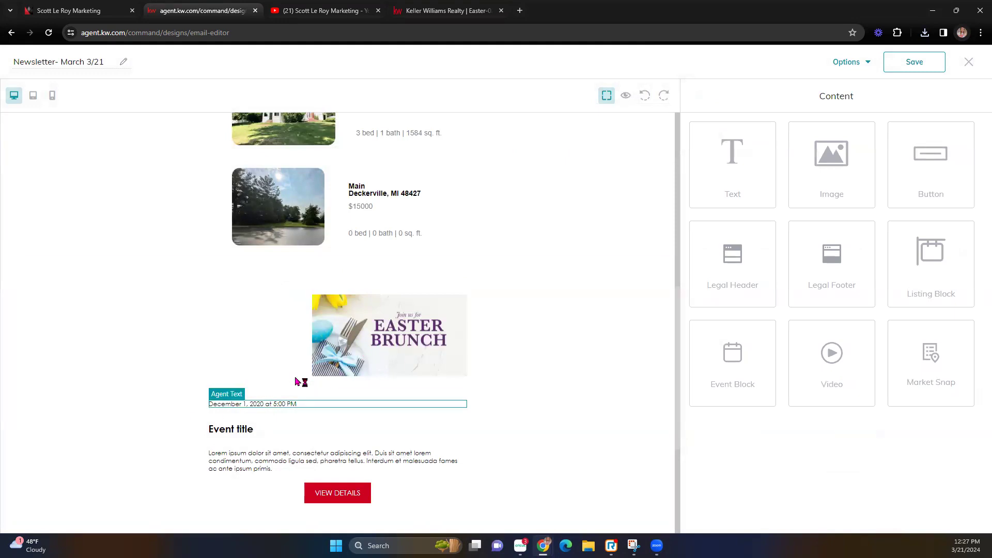
Step: Change the event's date line to "March 23 at 11:00 AM" and finish editing the text
left_click(256, 405)
left_click(457, 395)
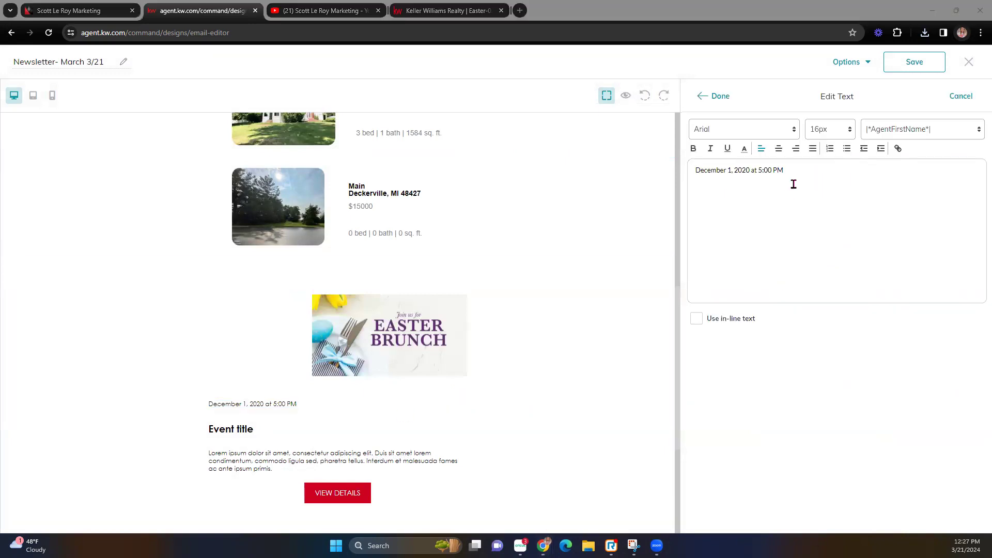
left_click_drag(797, 166, 667, 169)
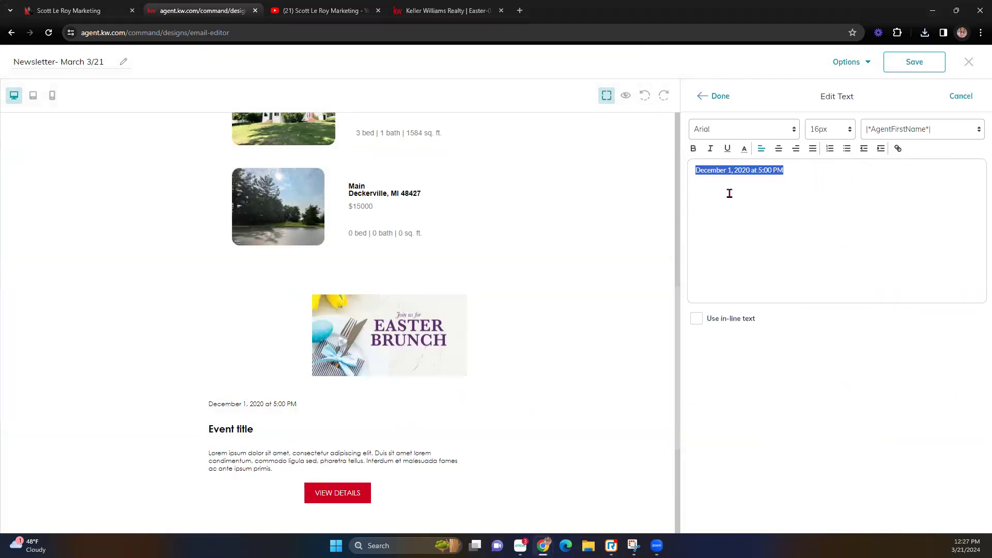
type("March")
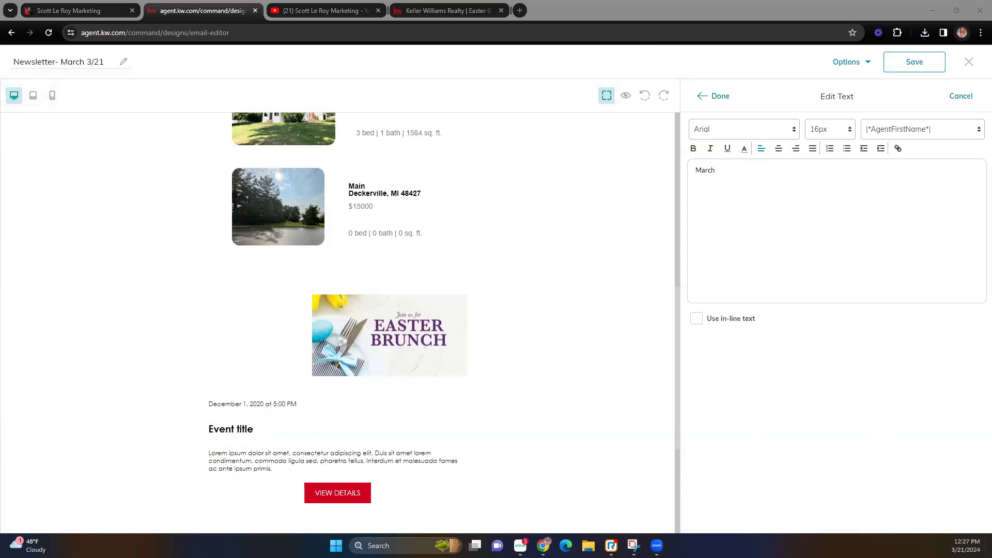
left_click(729, 172)
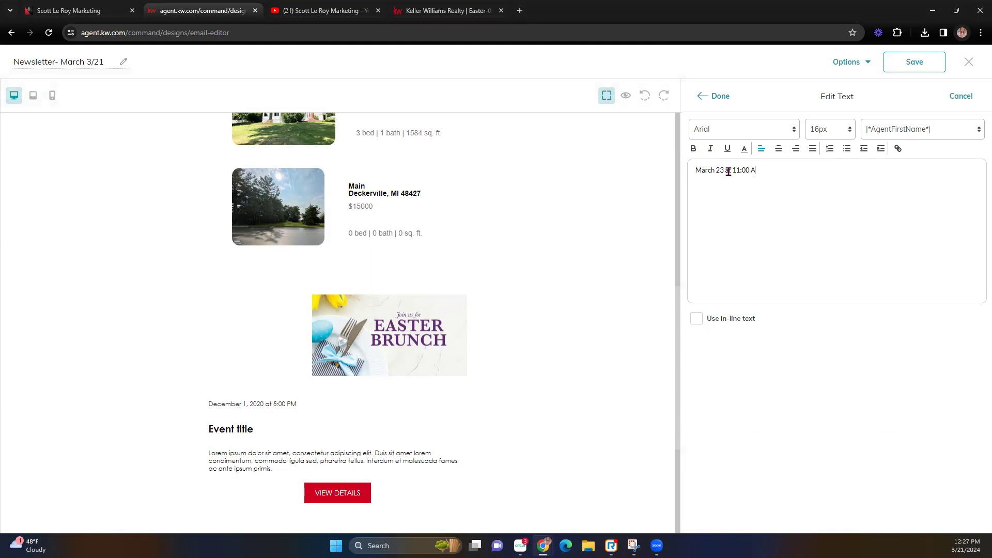
left_click(725, 96)
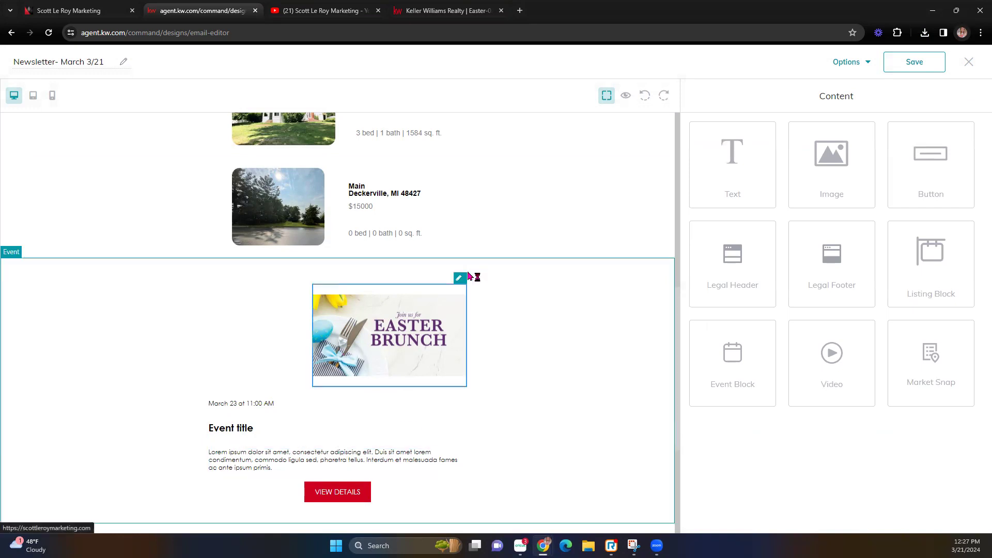
Step: Set the Easter Brunch image's width to 200 px and its position to Center
left_click(459, 278)
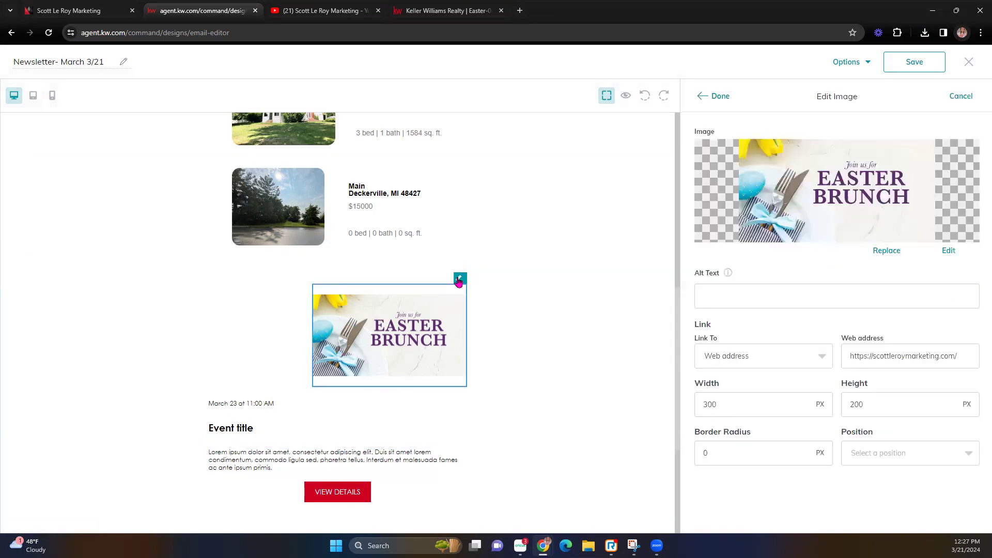
double_click(726, 403)
type("200")
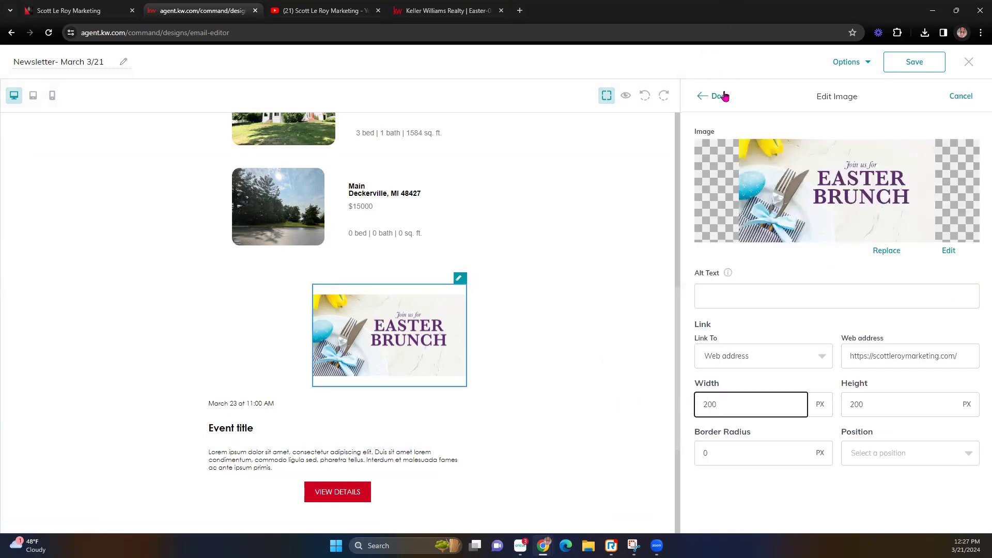
left_click(720, 96)
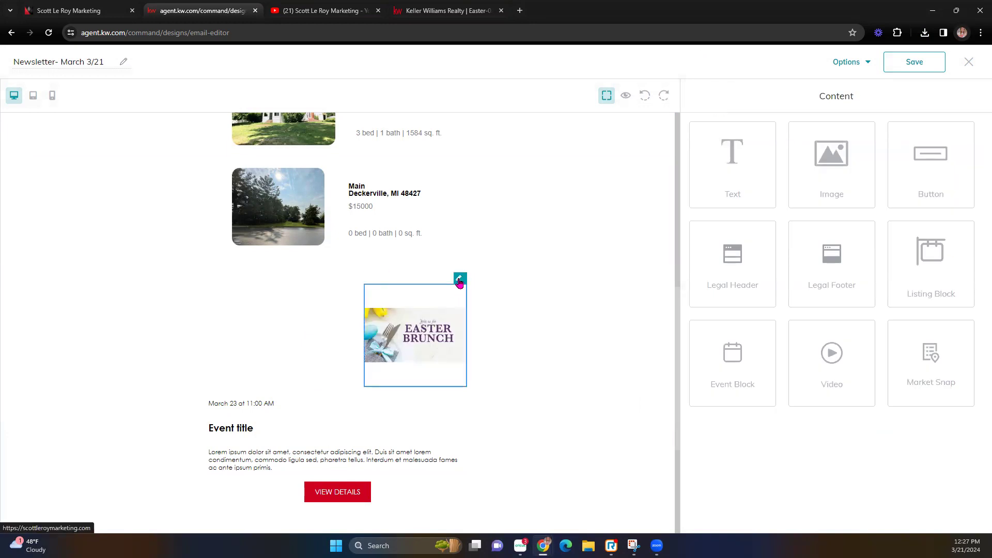
left_click(459, 279)
left_click(925, 461)
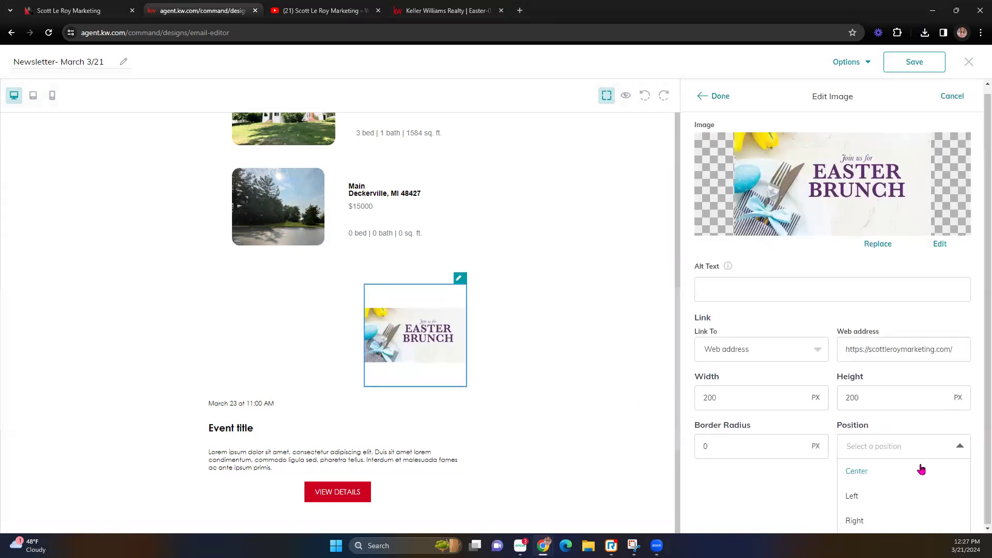
left_click(882, 472)
left_click(721, 97)
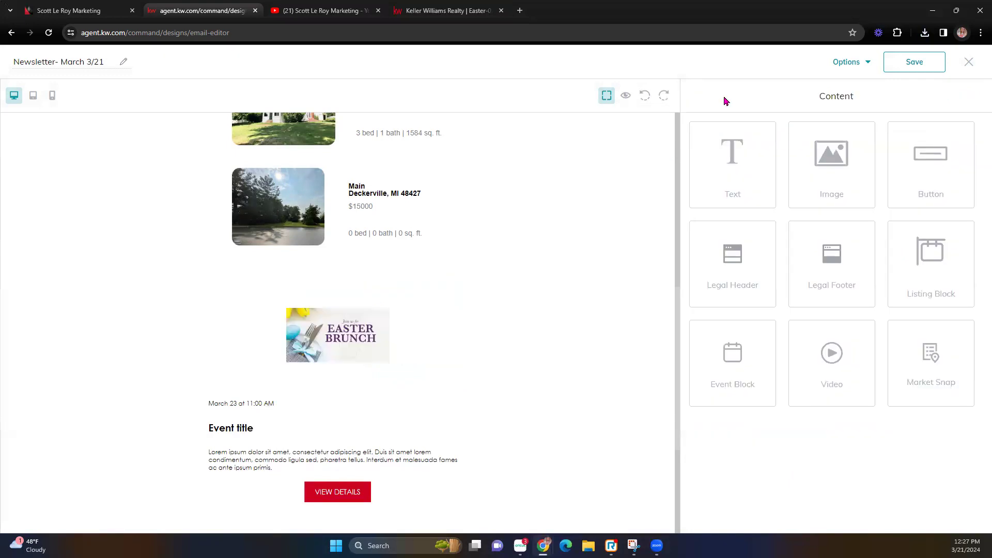
Step: Widen the Easter Brunch image to 320 px and finish editing it
left_click(299, 334)
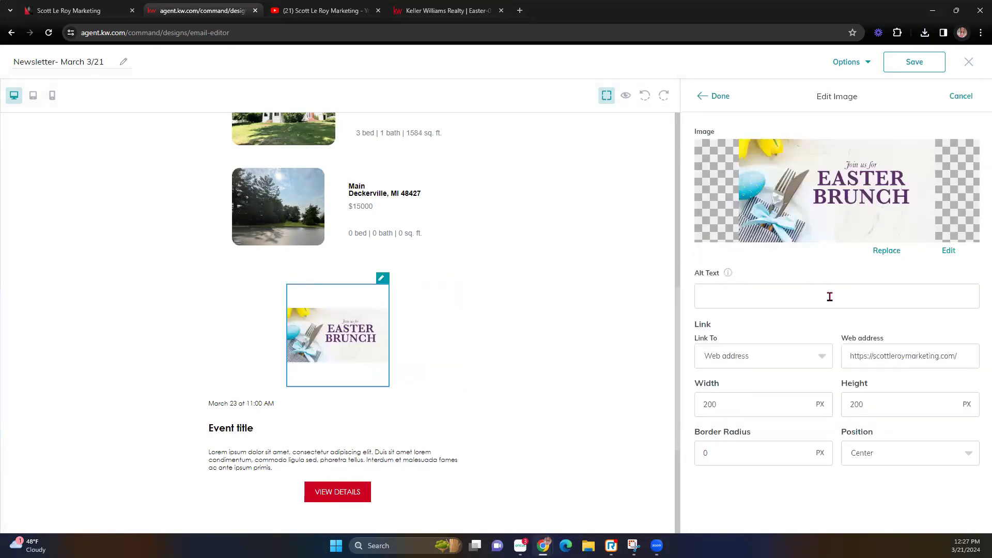
left_click(758, 408)
type("400")
key("BackSpace")
key("BackSpace")
key("BackSpace")
key("BackSpace")
key("BackSpace")
key("BackSpace")
type("40")
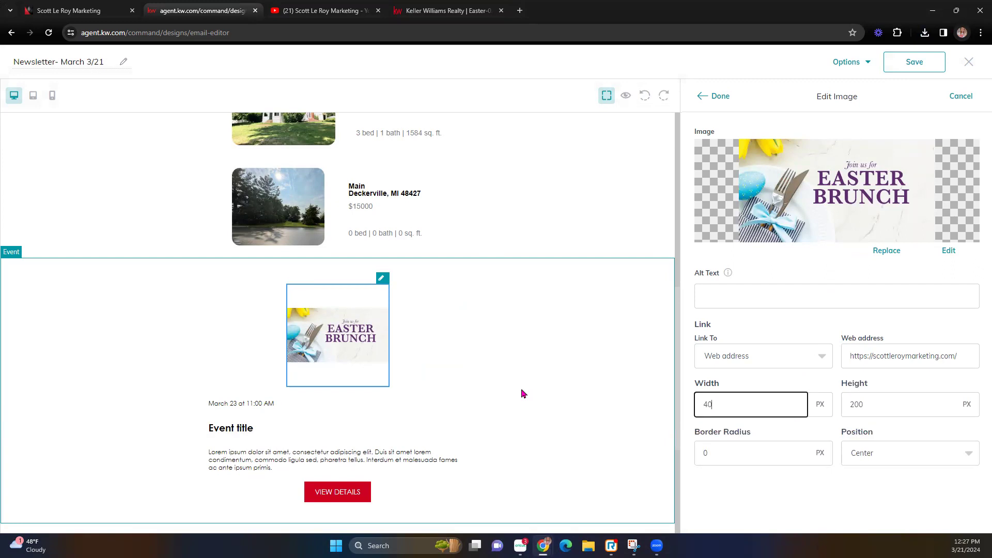
left_click(713, 97)
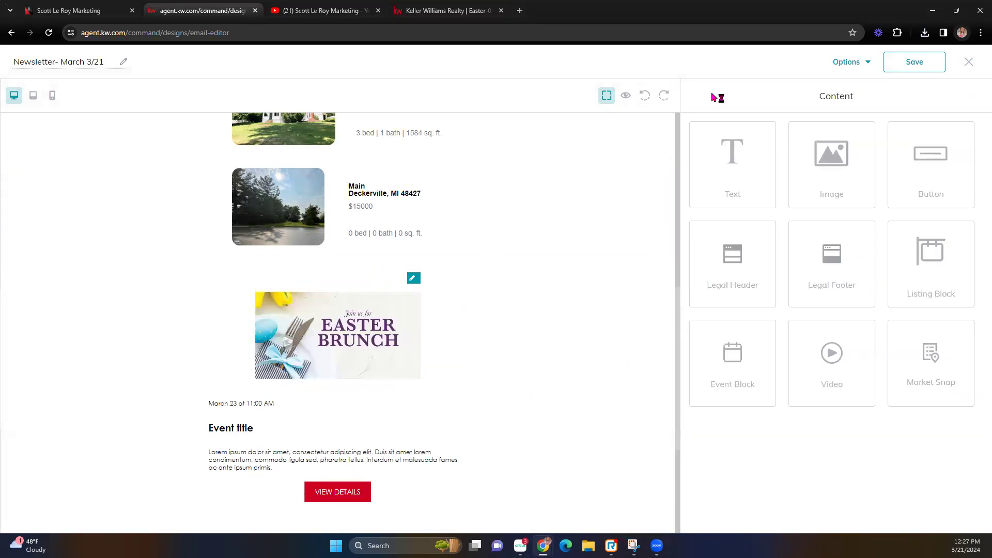
Step: Reopen the Easter Brunch image's settings with its width ready for editing
left_click(412, 278)
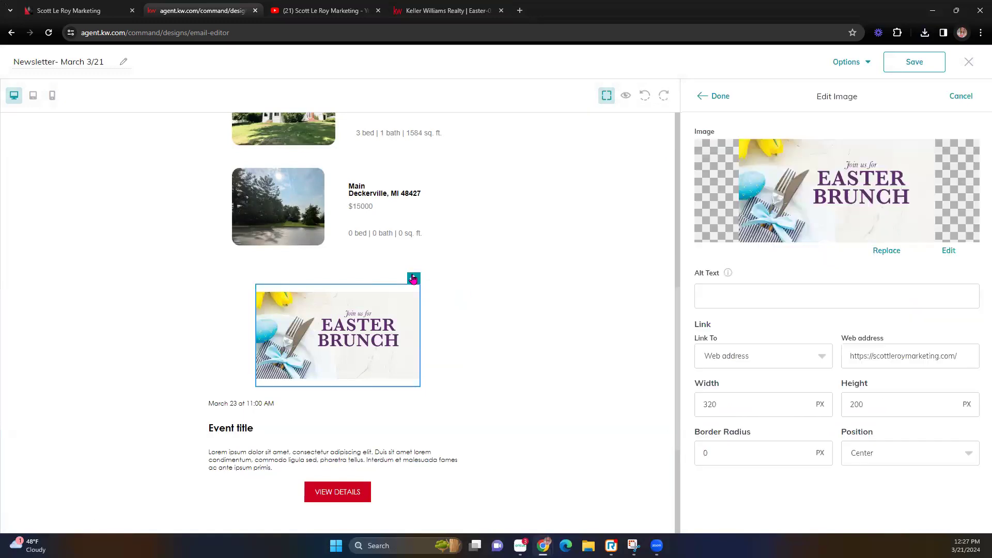
left_click(772, 407)
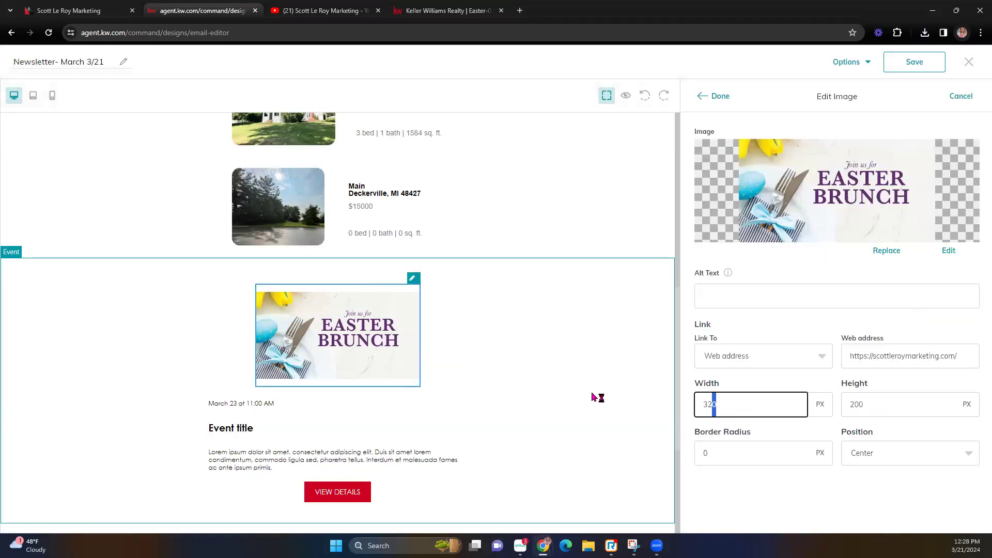
Step: Set the Easter Brunch image's width to 50 px and finish editing the image
key("ctrl+a")
type("5")
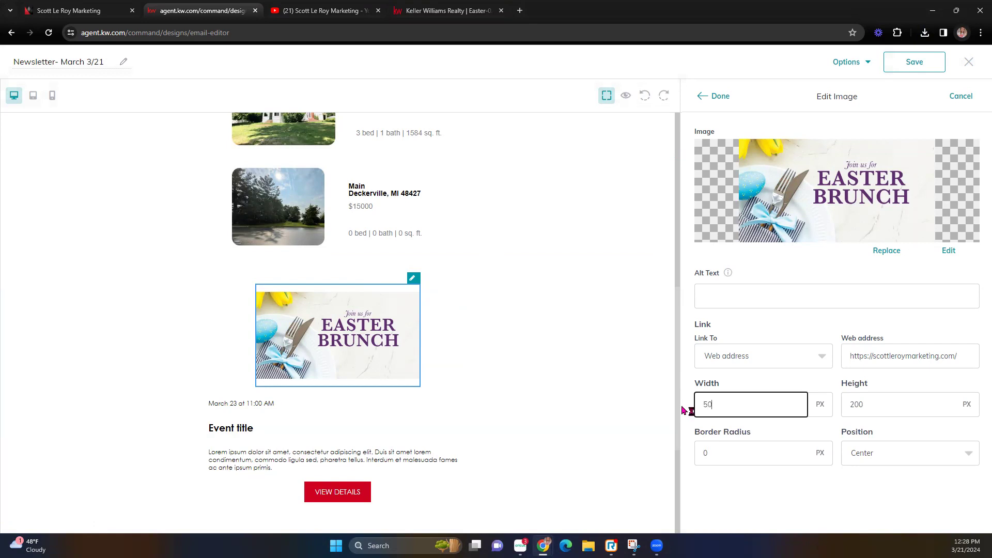
left_click(720, 103)
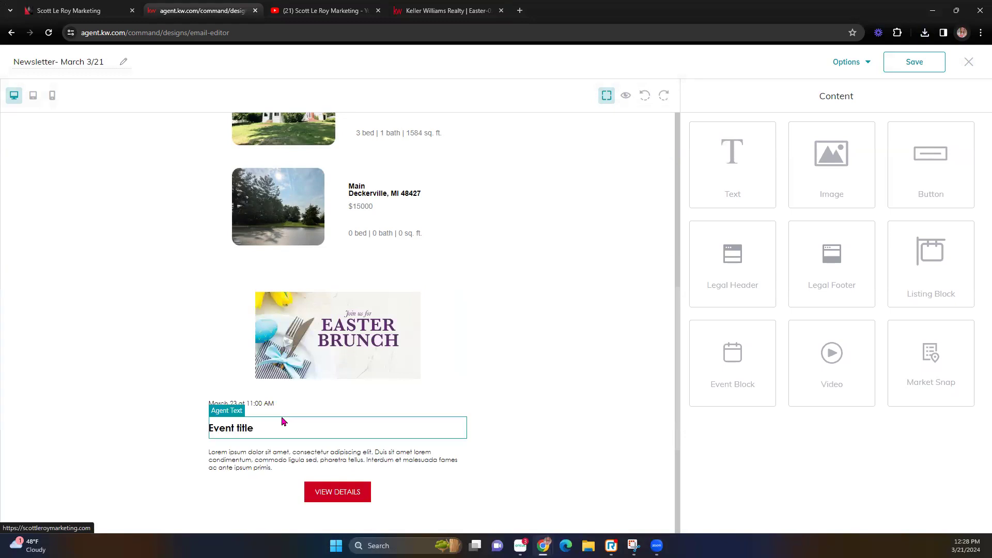
Step: Replace the event block's title with "Easter Brunch with the Bunny" and apply the text edit
left_click(256, 435)
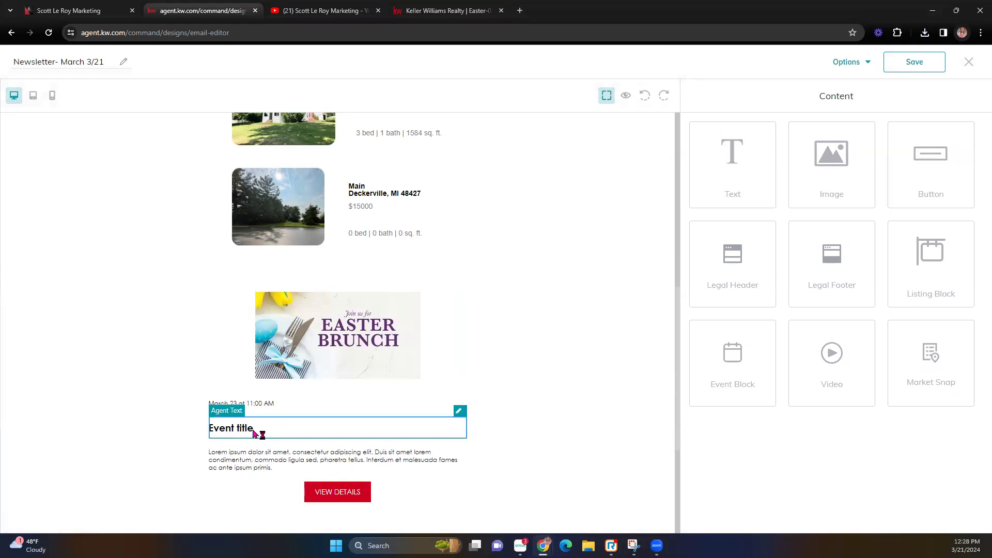
left_click(460, 412)
left_click_drag(768, 170, 585, 171)
type("Easter Brunch with the Bu")
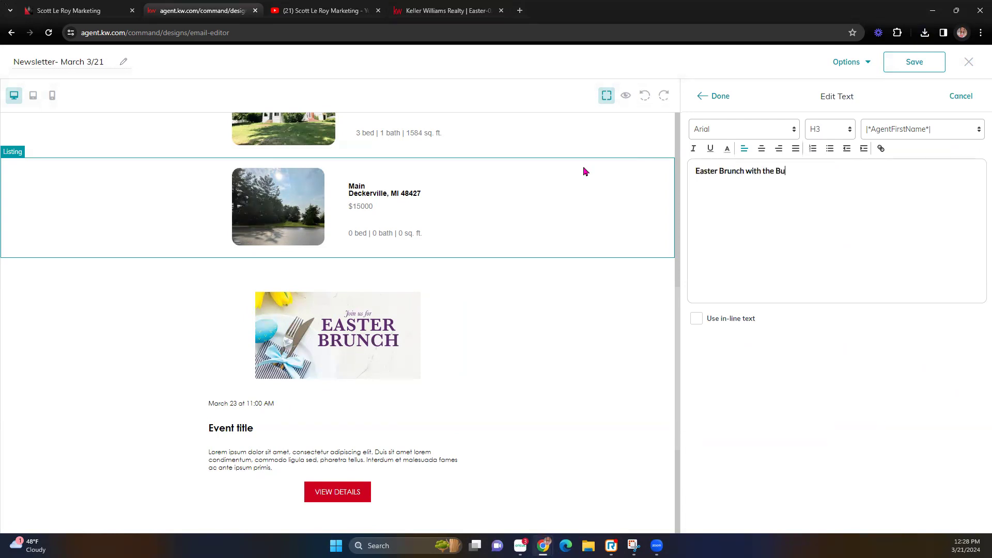
left_click(702, 97)
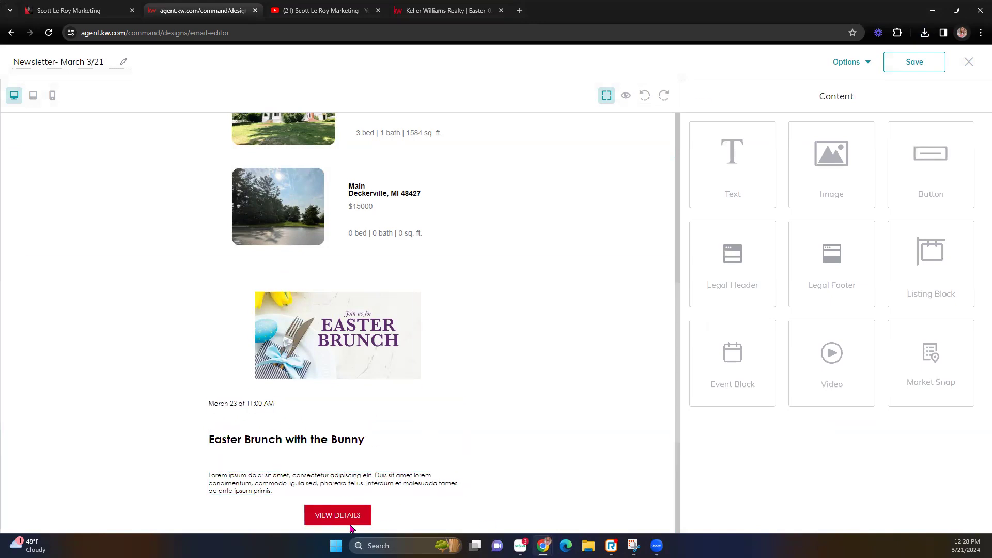
Step: Give the event's View Details button the purple background 5e2d6f sampled from the Easter Brunch lettering, with a square border
scroll(341, 501, "down", 1)
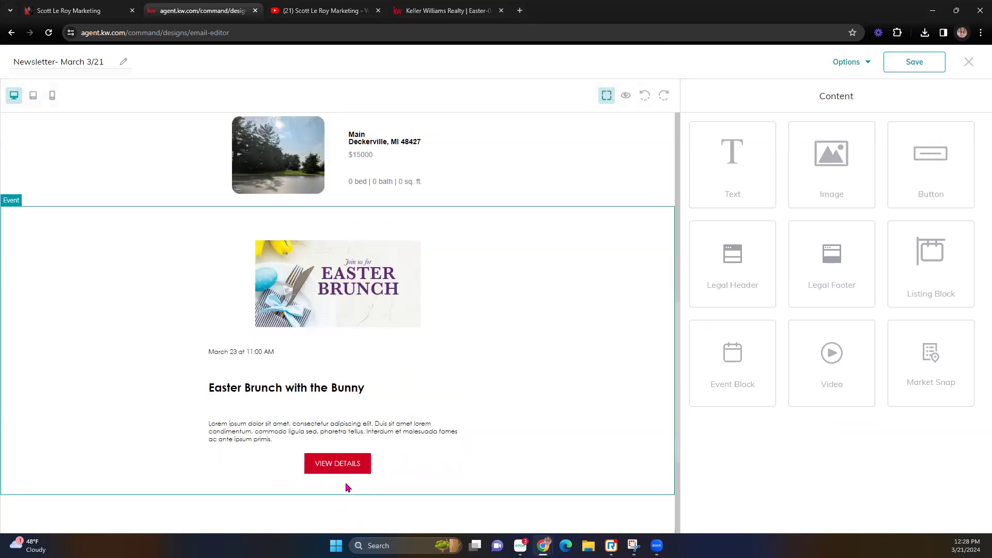
left_click(363, 448)
left_click(753, 376)
left_click(706, 466)
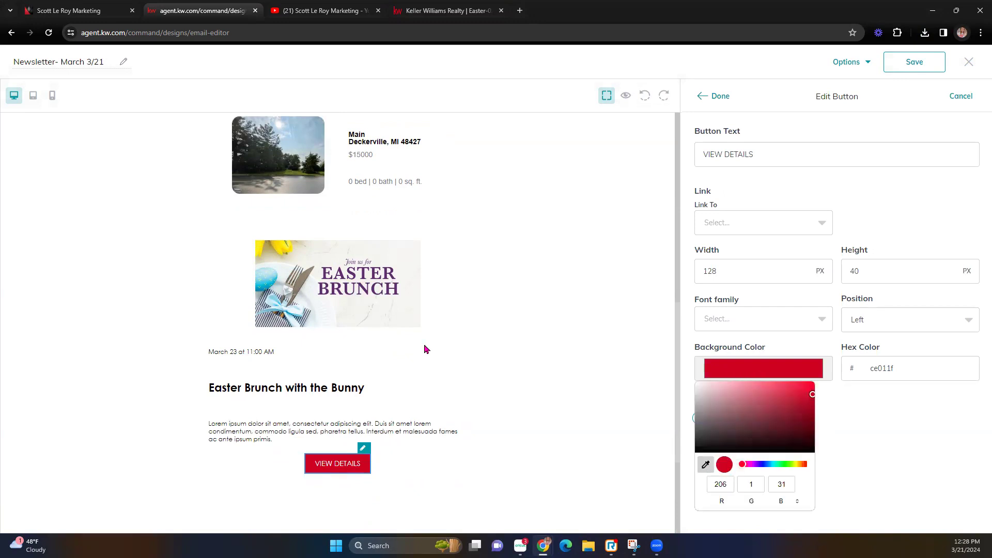
left_click(328, 284)
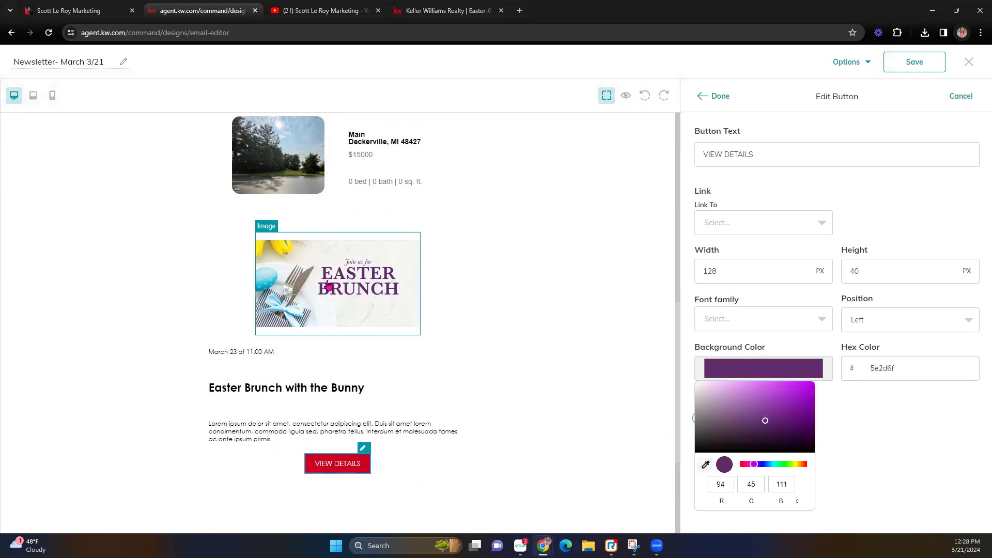
left_click(848, 414)
left_click(777, 417)
left_click(723, 423)
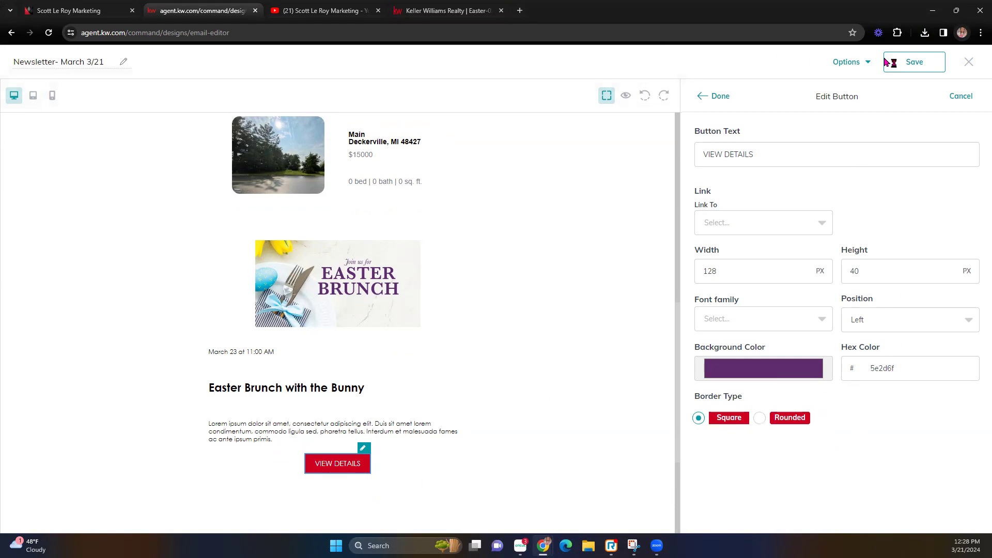
left_click(710, 97)
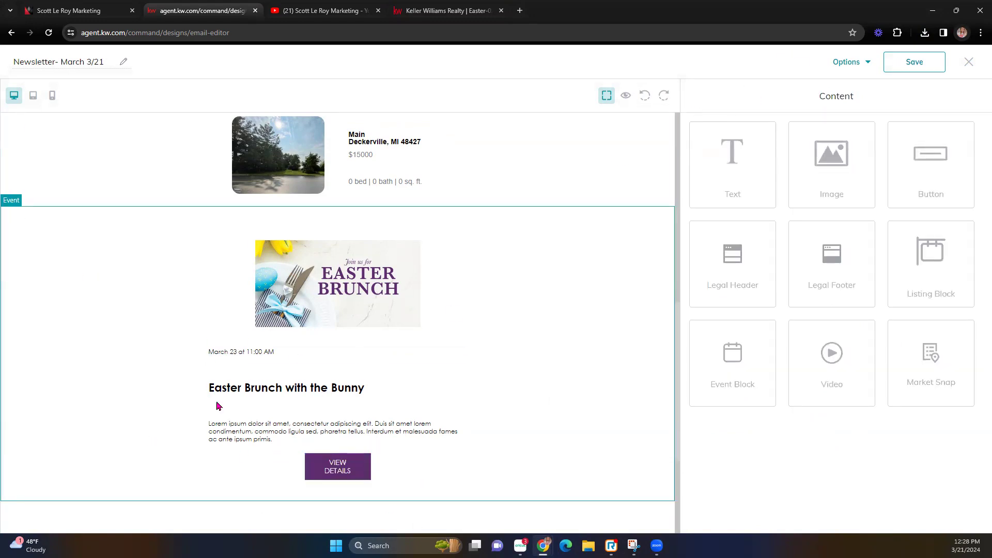
Step: Add a Video block to the newsletter between the event block and the legal footer
scroll(454, 334, "up", 10)
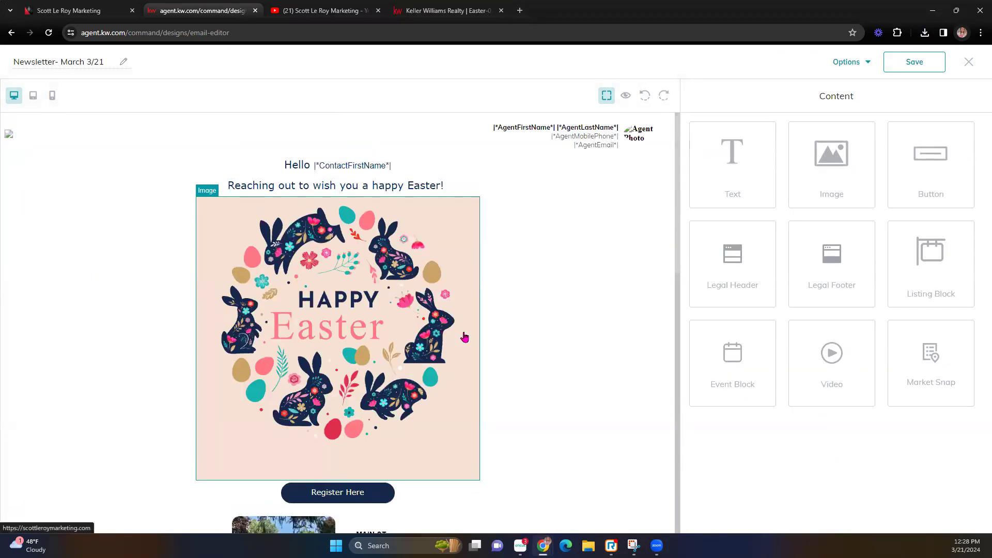
scroll(465, 342, "down", 5)
scroll(462, 342, "down", 8)
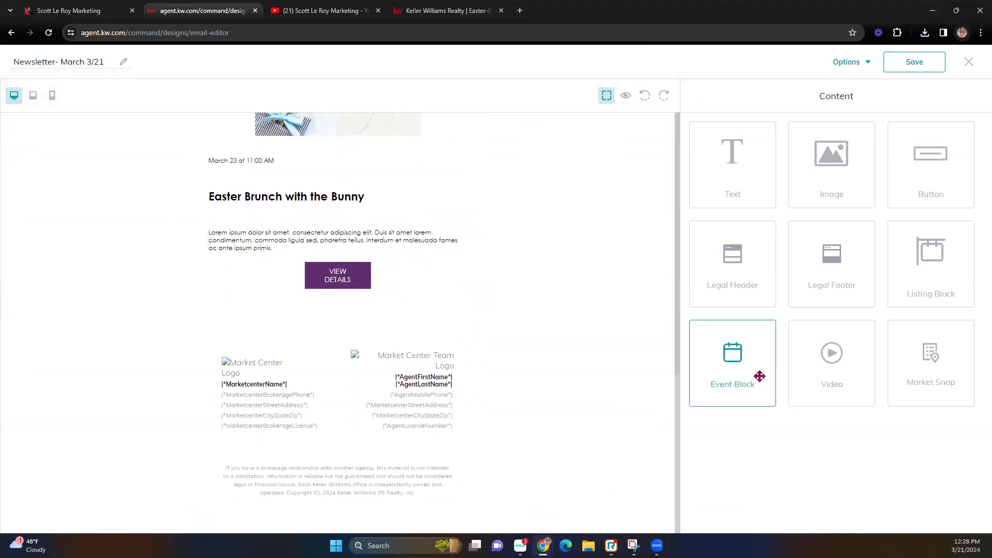
left_click_drag(811, 358, 439, 304)
scroll(642, 394, "down", 3)
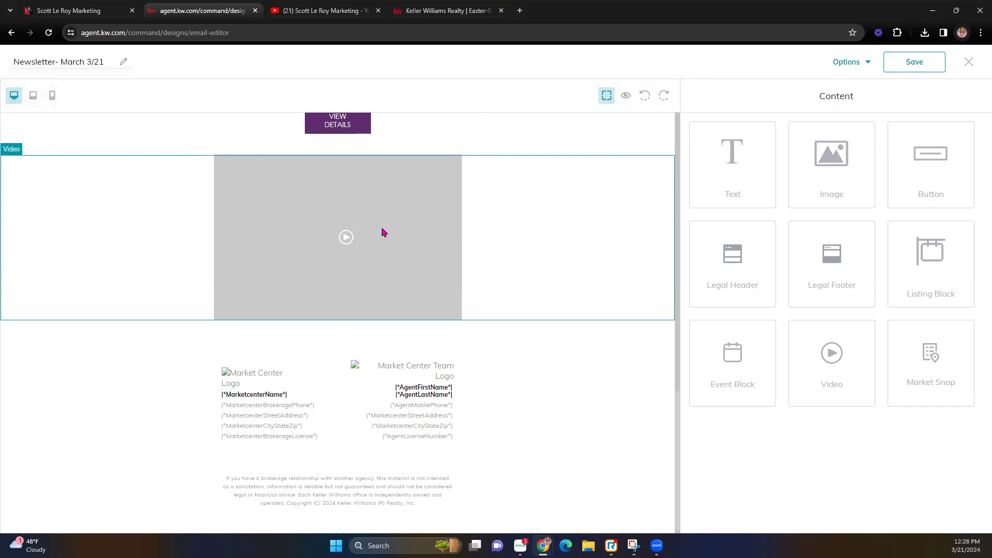
Step: Switch to YouTube, open the video "Tech Tip: Understanding your Database Health in Command", and copy its web address
left_click(297, 7)
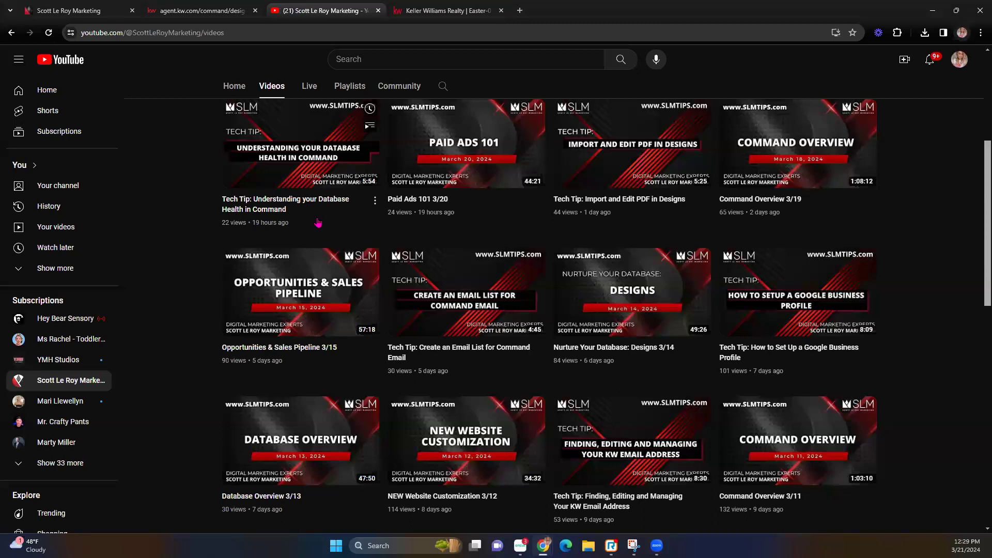
scroll(317, 221, "up", 5)
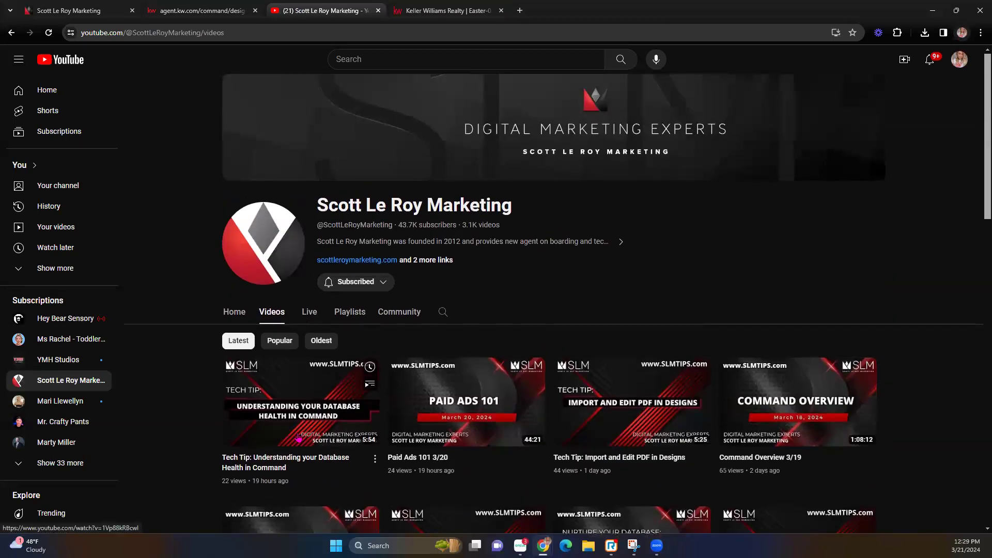
left_click(301, 425)
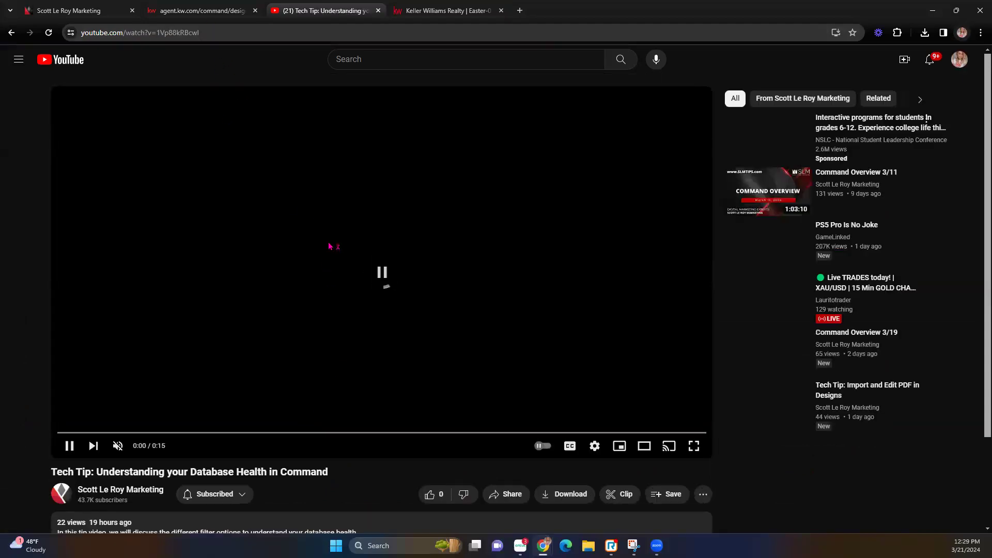
left_click(155, 32)
key("ctrl+c")
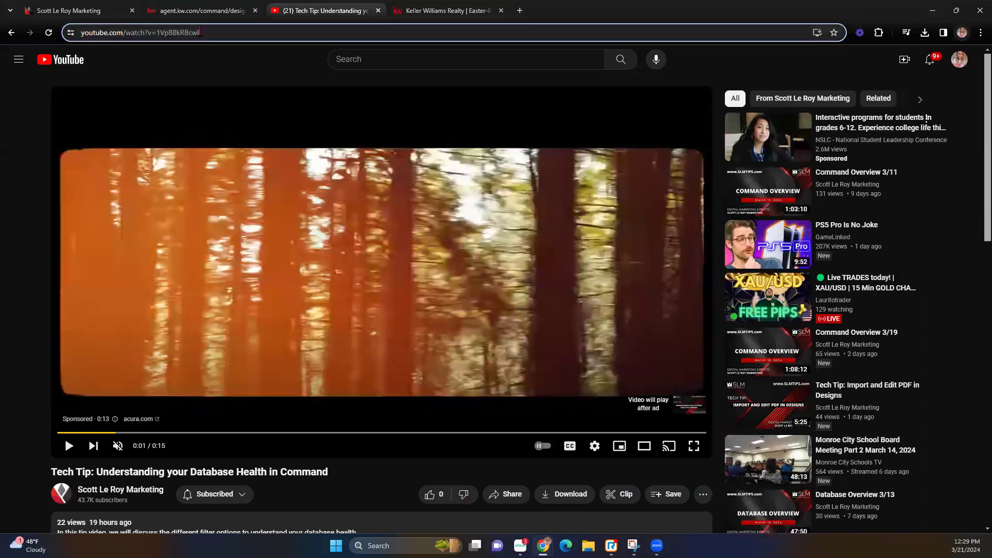
Step: Return to the Command email editor and set the copied YouTube address as the Video block's URL
left_click(205, 17)
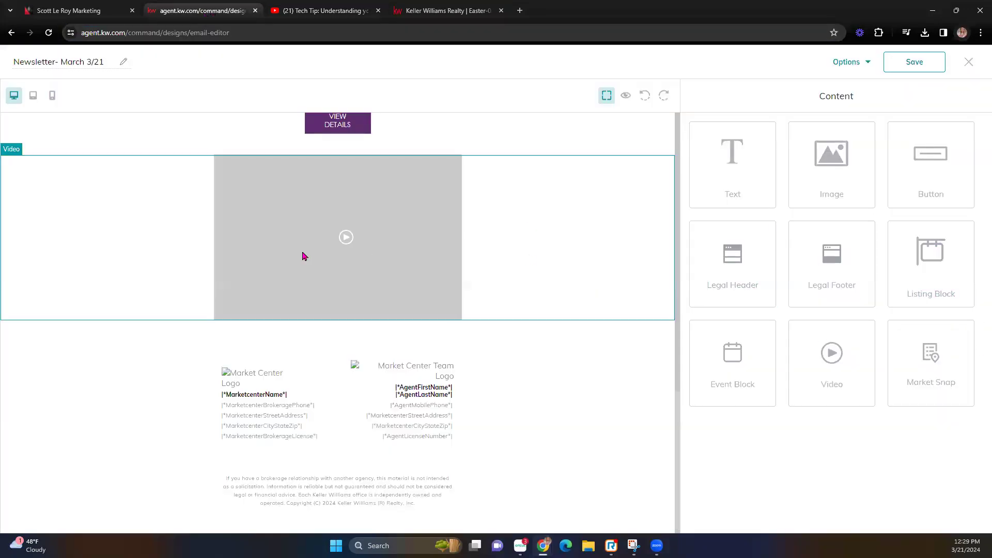
left_click(654, 149)
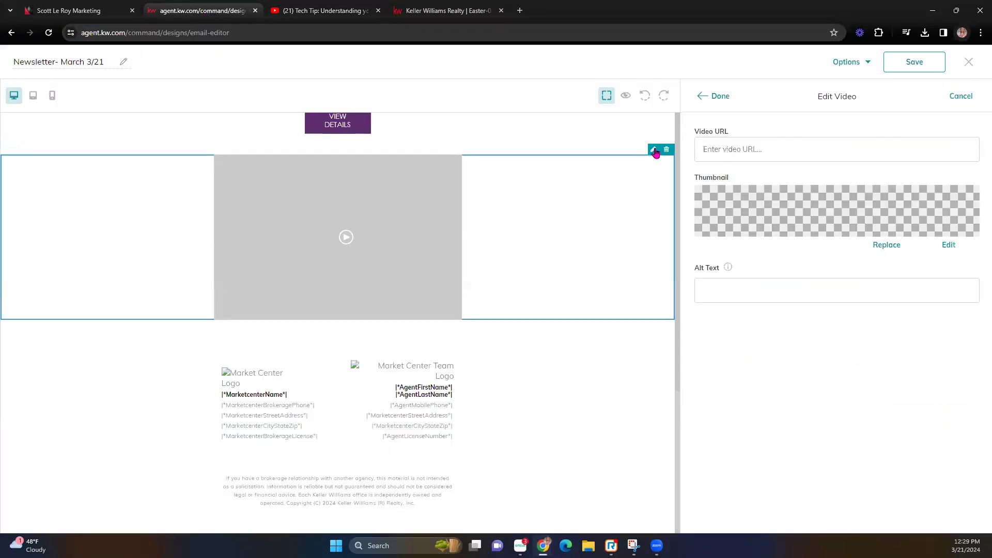
left_click(783, 151)
key("ctrl+v")
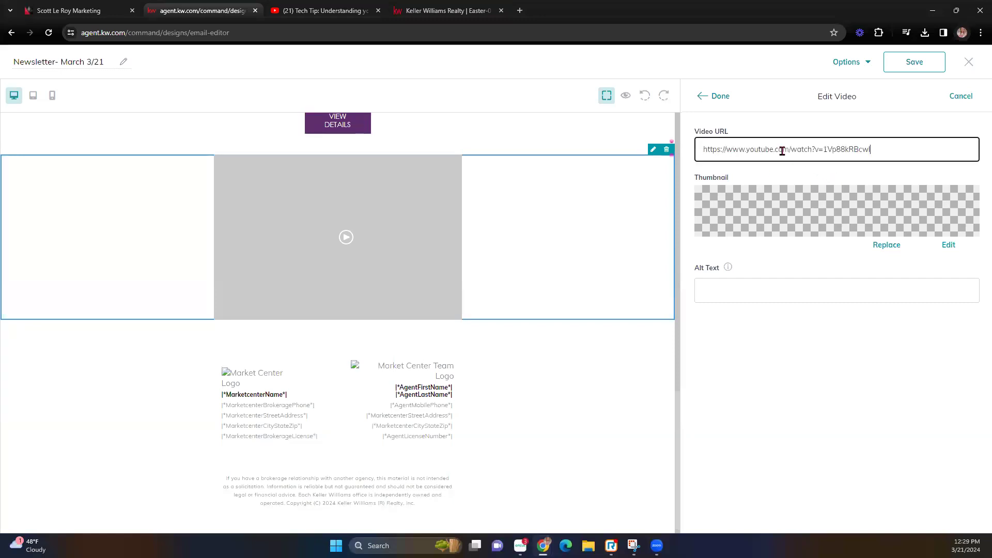
left_click(721, 98)
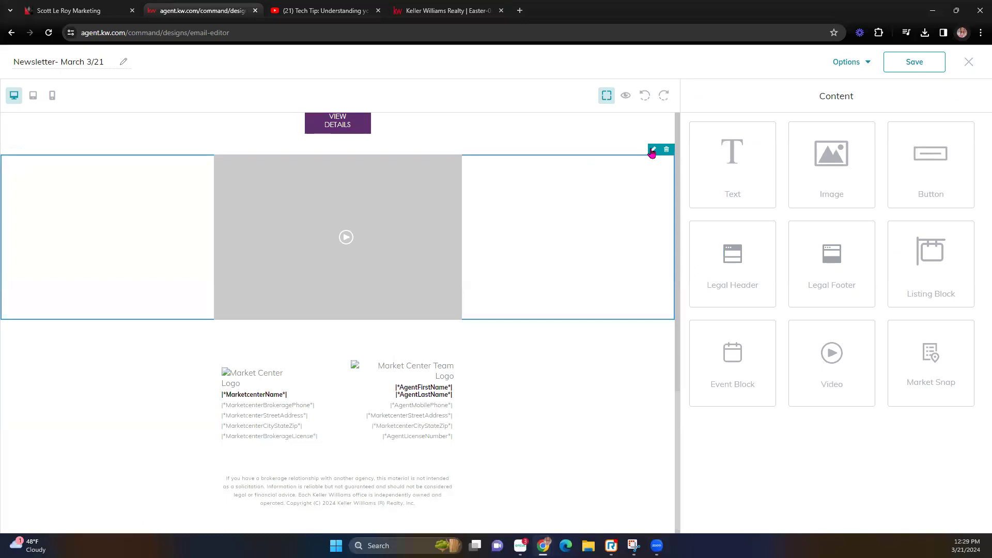
Step: Start replacing the Video block's thumbnail and look through the stored images for a suitable one
left_click(652, 150)
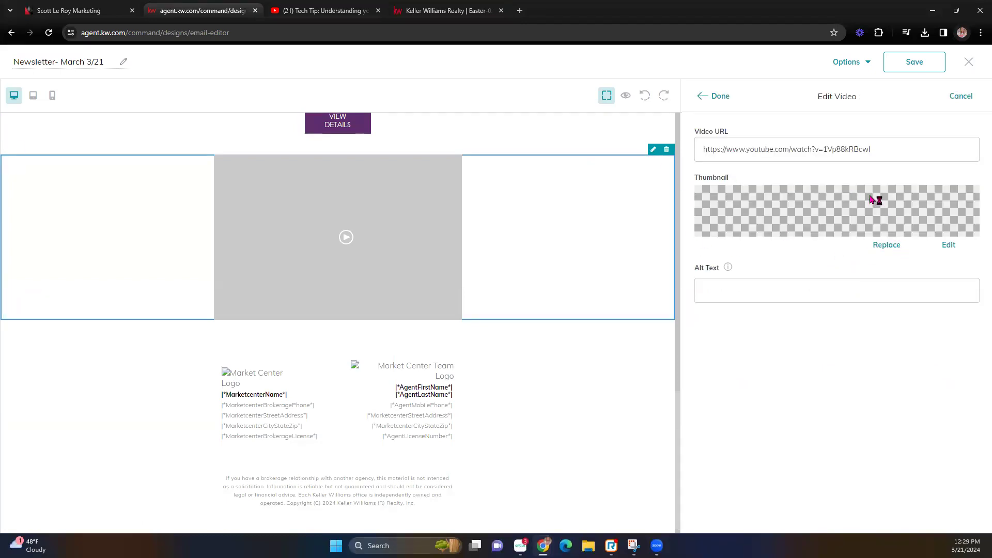
left_click(879, 247)
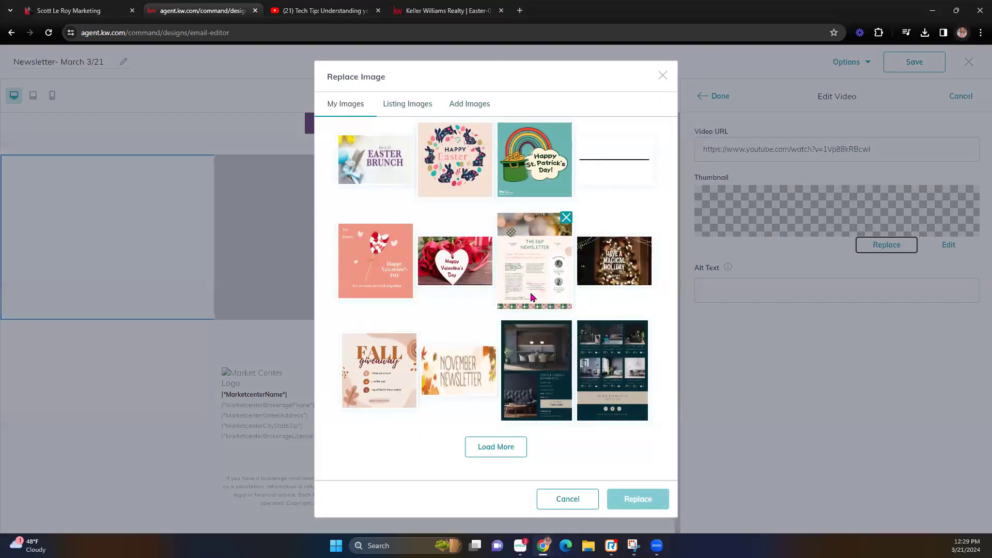
left_click(501, 449)
scroll(504, 362, "down", 5)
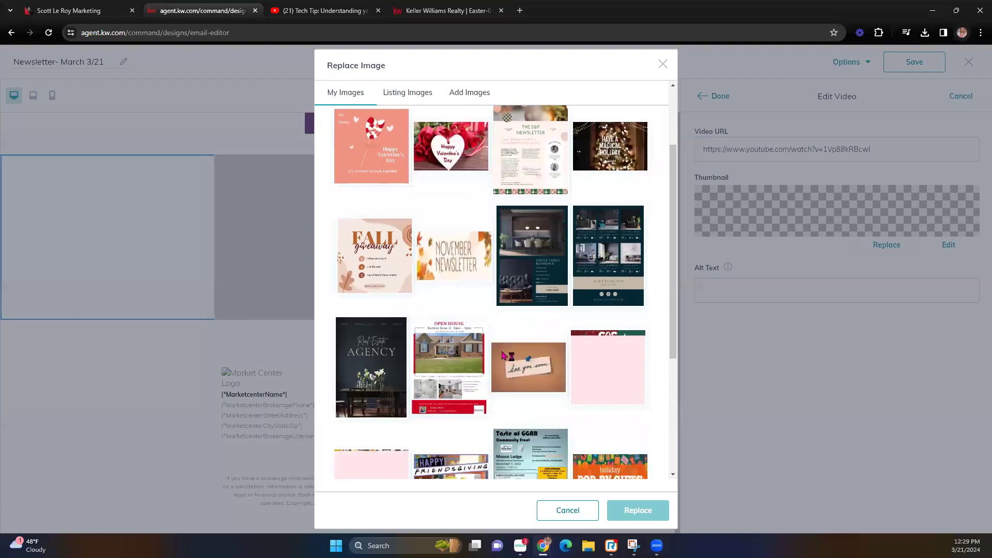
scroll(503, 353, "down", 1)
scroll(504, 344, "up", 6)
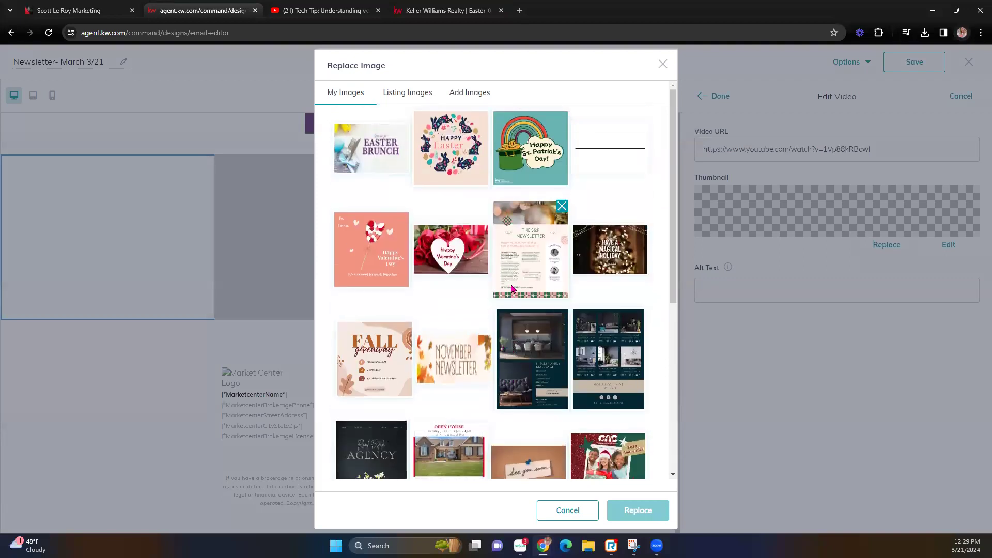
scroll(512, 287, "down", 5)
scroll(511, 288, "down", 2)
scroll(504, 259, "up", 8)
Step: Upload the "Understanding Your Database Health in Command" image from Downloads and apply it as the Video block's thumbnail
left_click(470, 92)
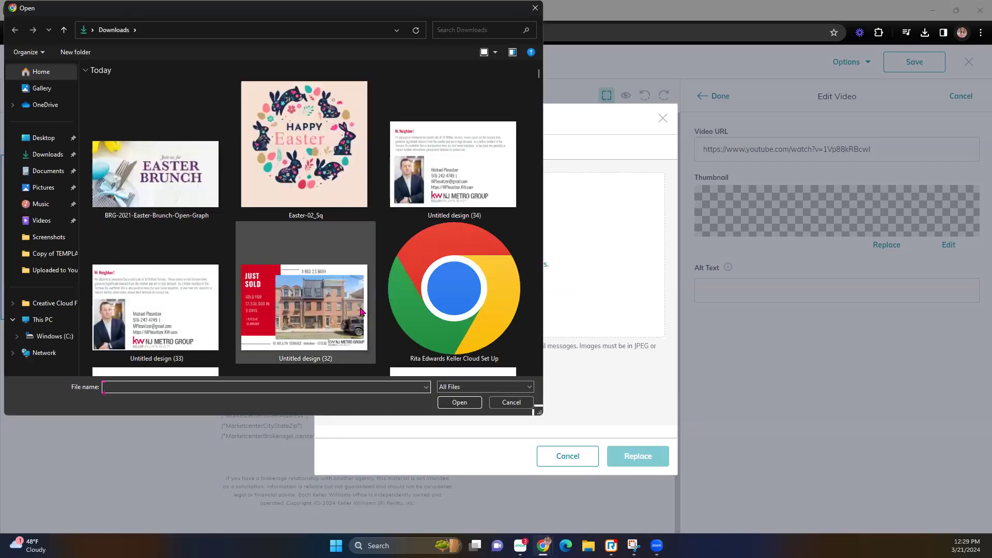
scroll(346, 294, "down", 8)
double_click(155, 116)
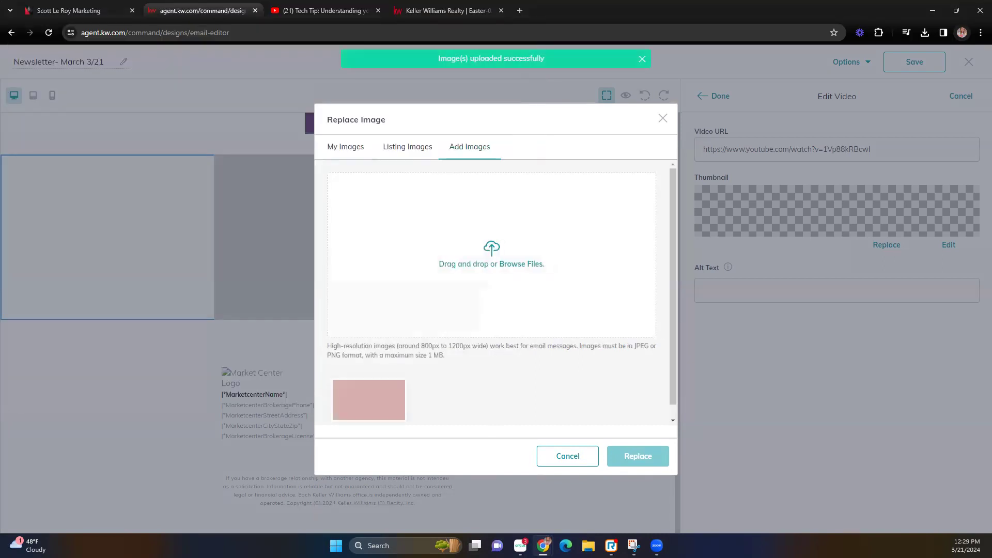
left_click(368, 404)
left_click(667, 456)
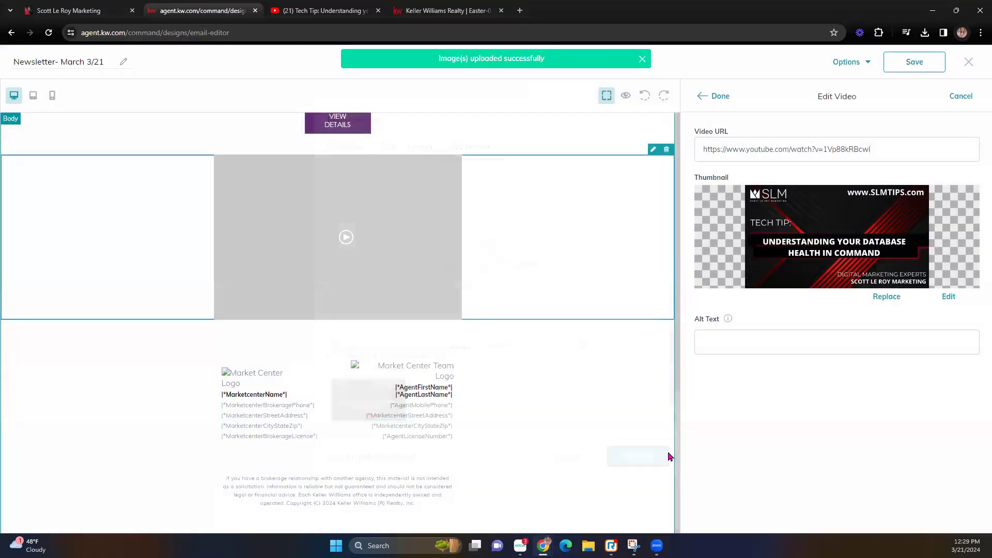
left_click(716, 97)
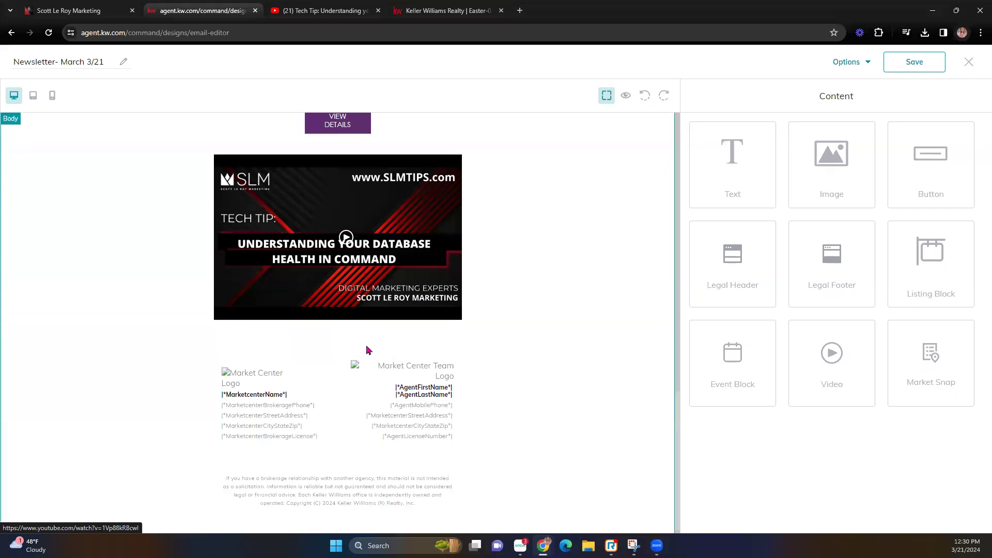
Step: Add a Market Snap block directly below the video in the newsletter
left_click_drag(926, 350, 526, 334)
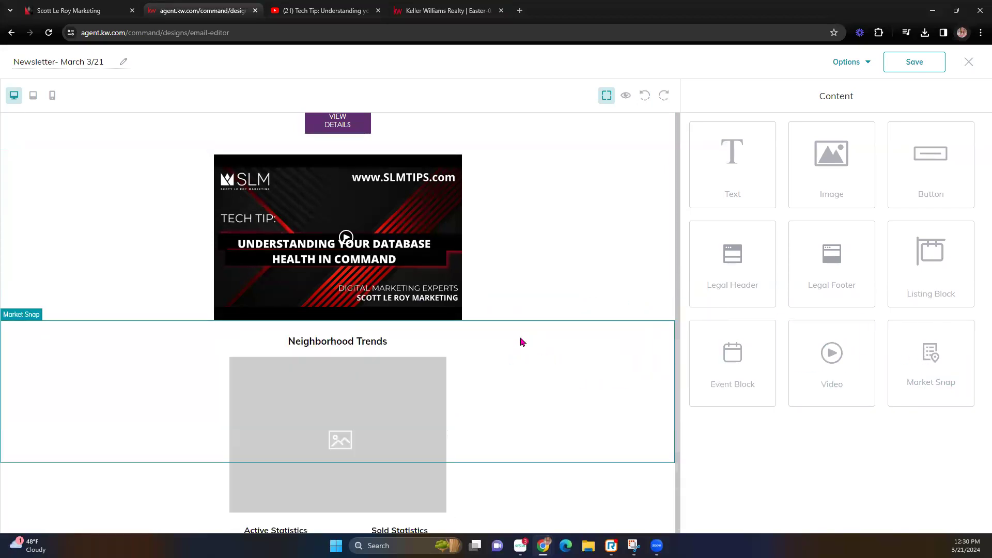
scroll(519, 337, "down", 1)
scroll(369, 389, "down", 2)
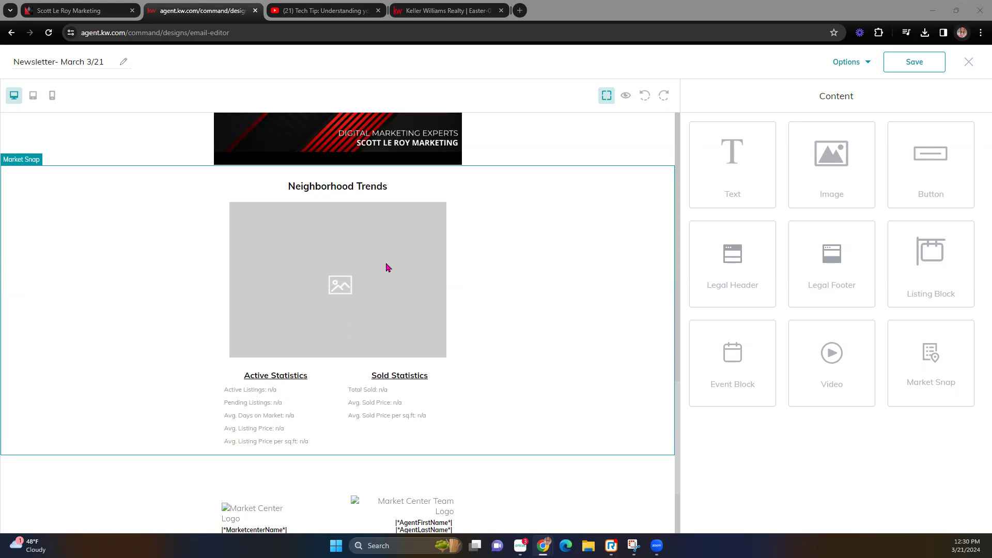
Step: Open the Market Snap block for editing and copy the postal code 32801 from the Scott Le Roy Marketing website's contact section
left_click(653, 160)
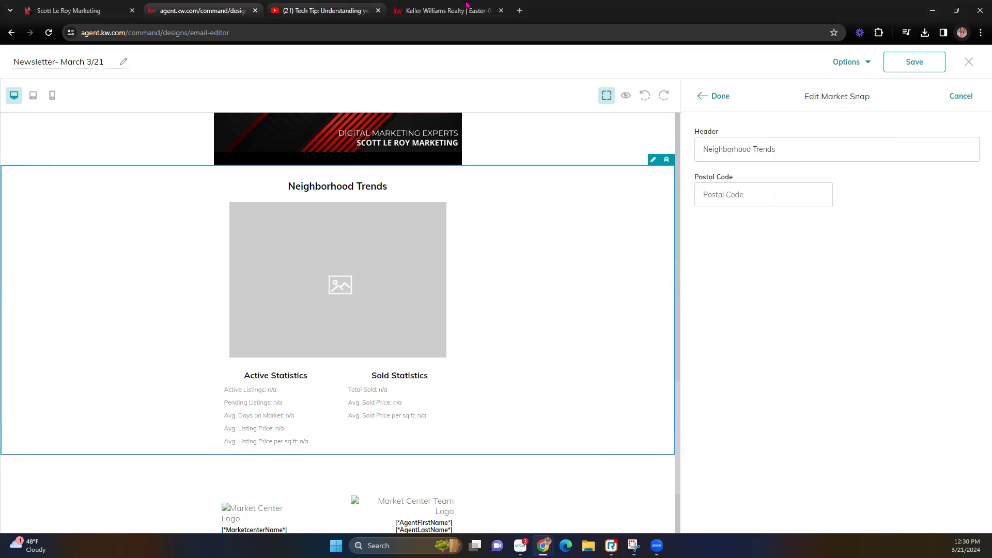
left_click(99, 11)
scroll(128, 362, "down", 20)
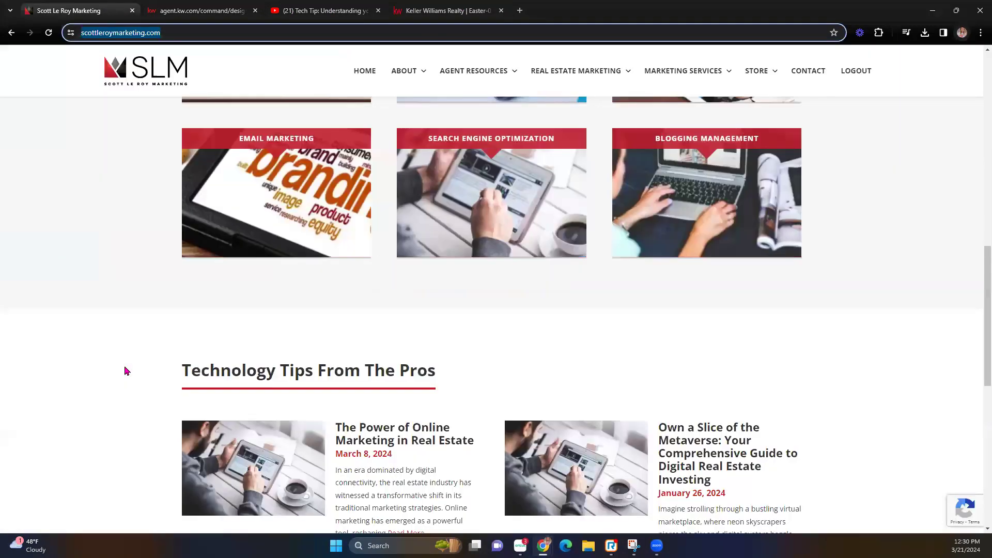
double_click(242, 350)
key("ctrl+c")
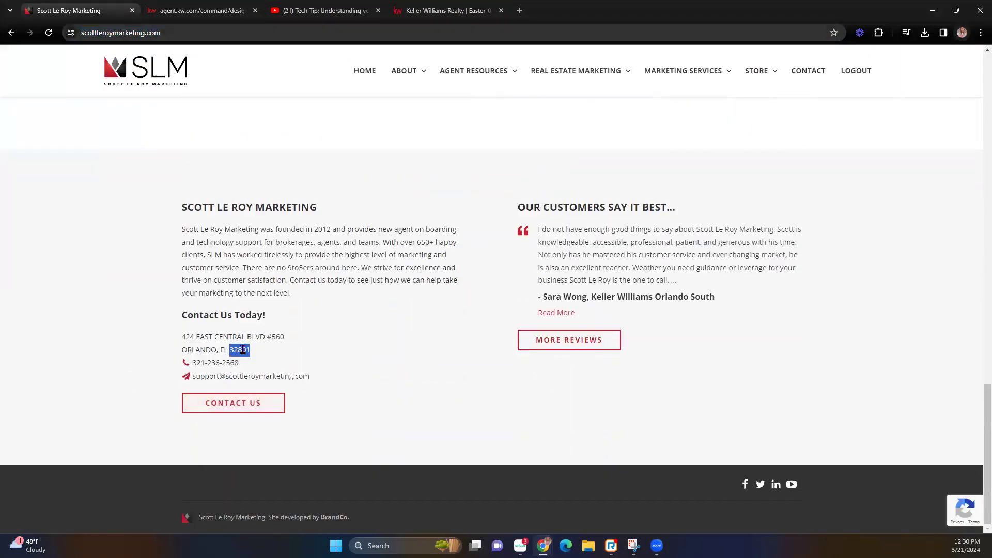
Step: Return to the Command email editor and set the Market Snap block's postal code to 32801
left_click(445, 10)
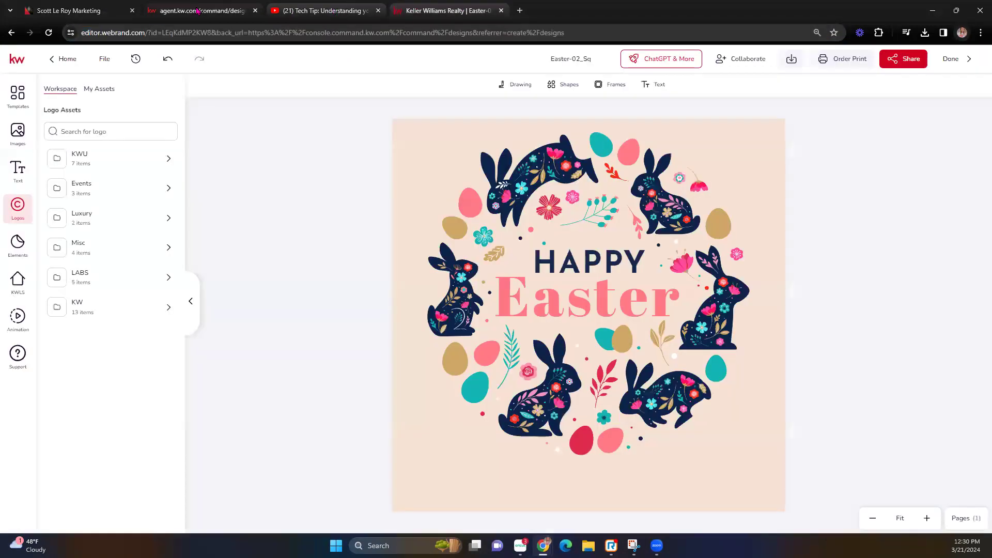
left_click(202, 11)
left_click(747, 199)
key("ctrl+v")
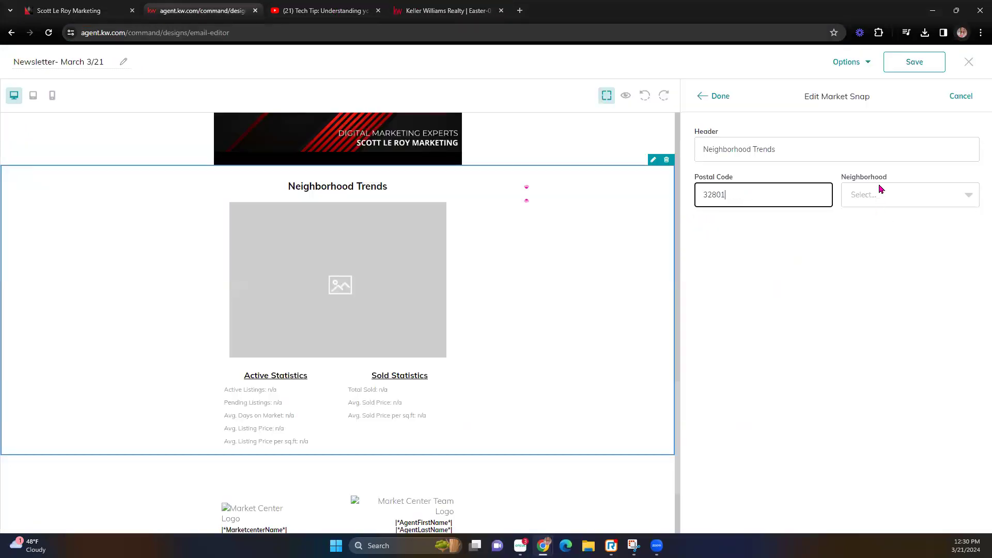
Step: Set the Market Snap block's neighborhood to Downtown South and apply the change
left_click(882, 191)
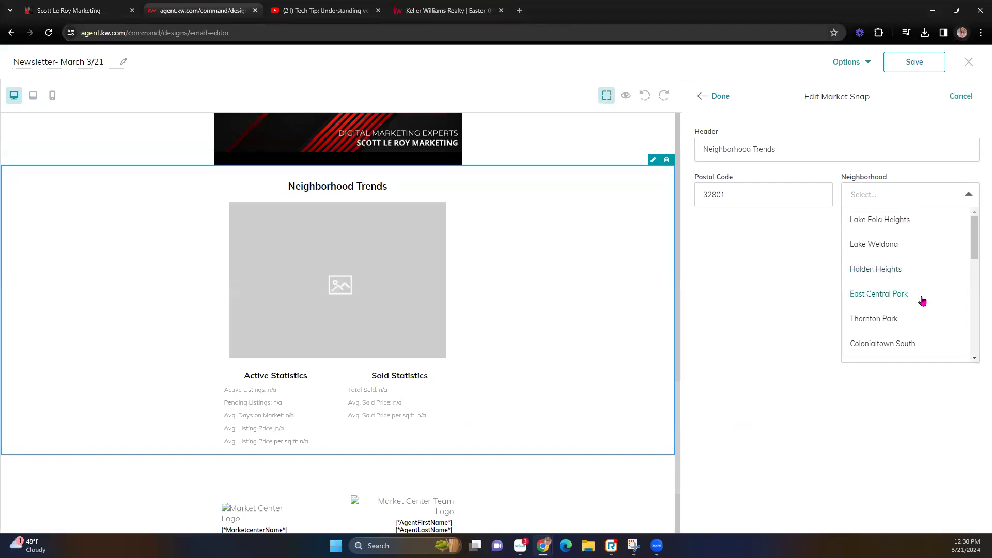
scroll(922, 299, "down", 1)
scroll(914, 298, "down", 6)
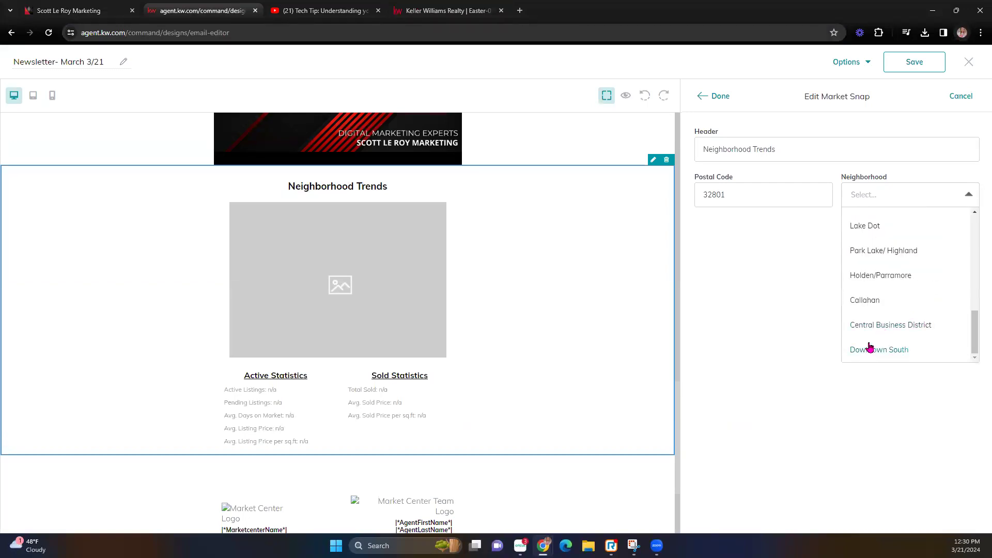
left_click(872, 349)
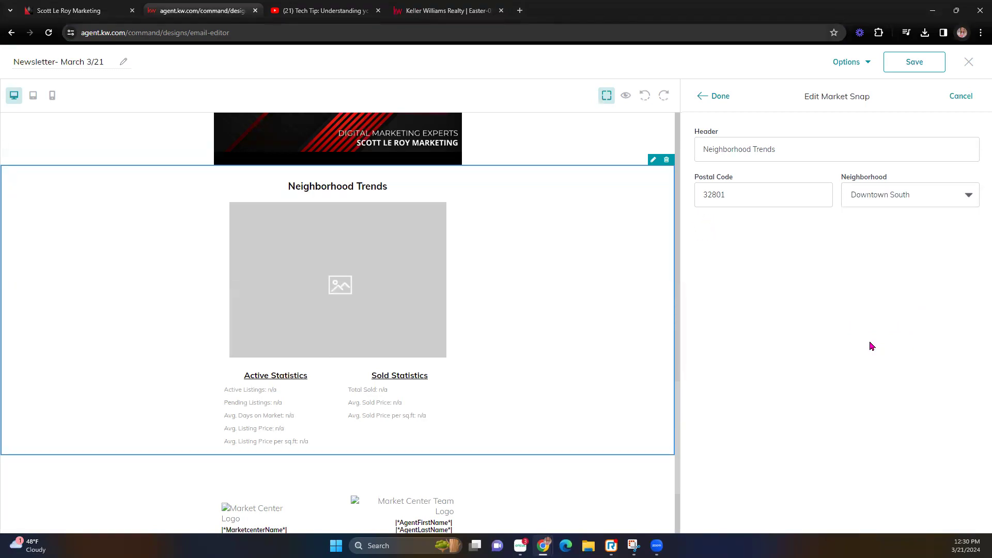
left_click(713, 94)
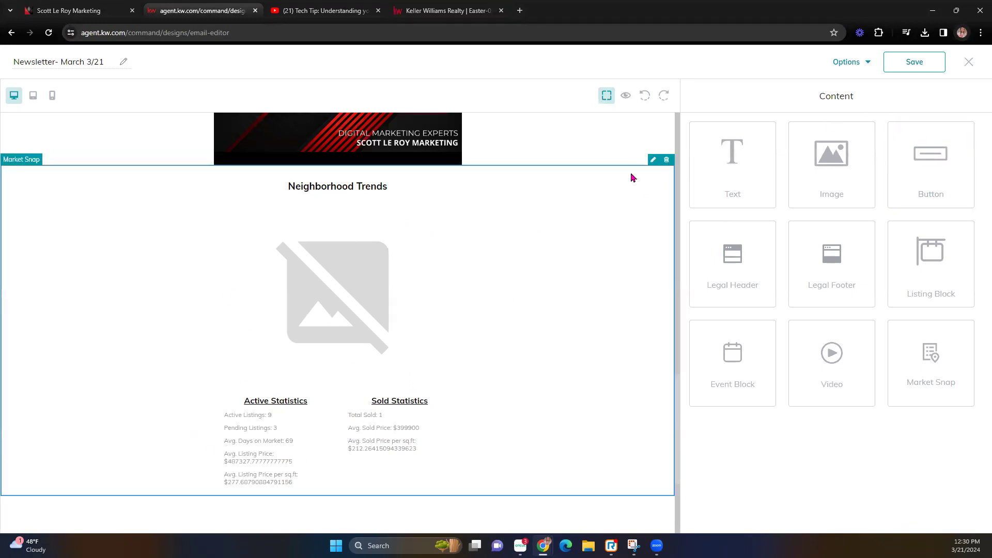
Step: Change the Market Snap block's neighborhood to Callahan and apply it
left_click(652, 160)
left_click(949, 204)
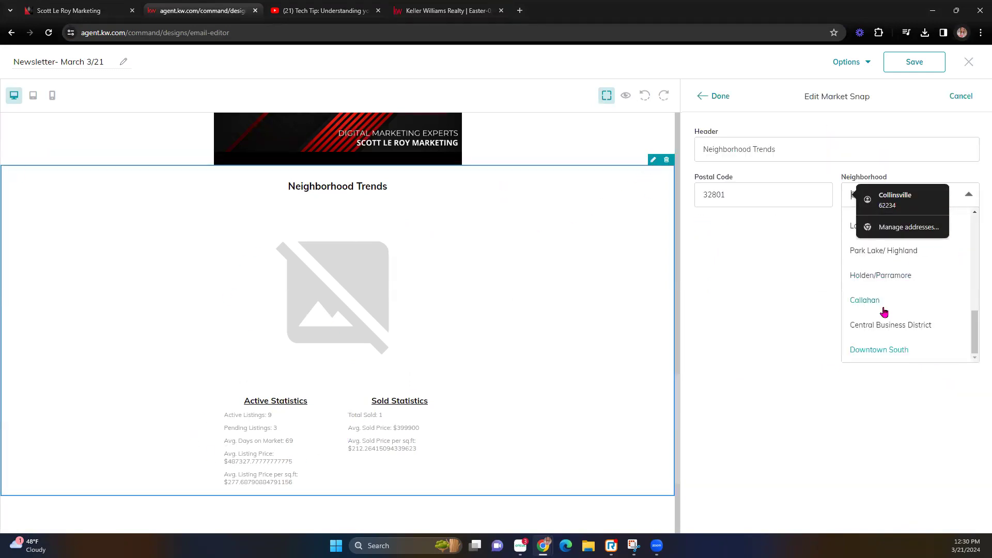
left_click(879, 305)
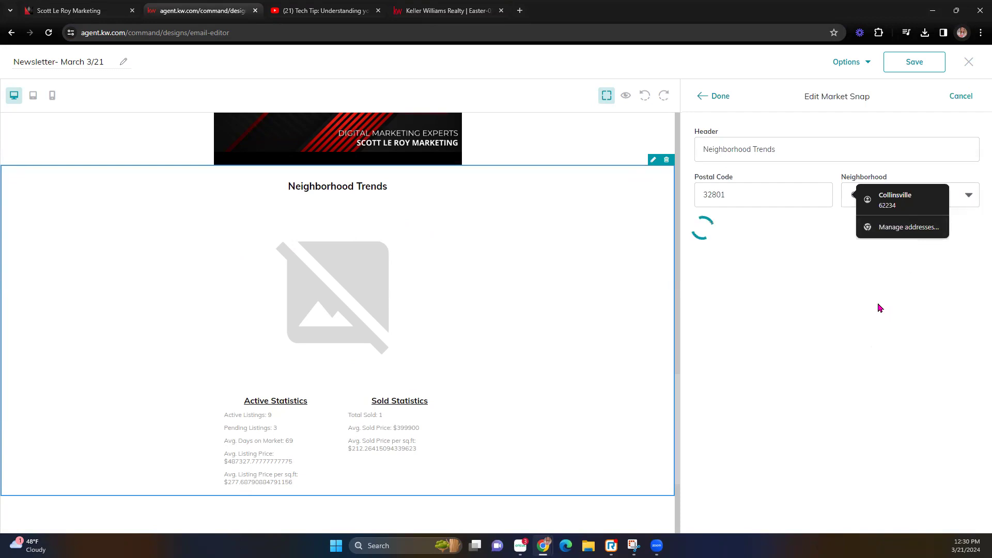
left_click(714, 97)
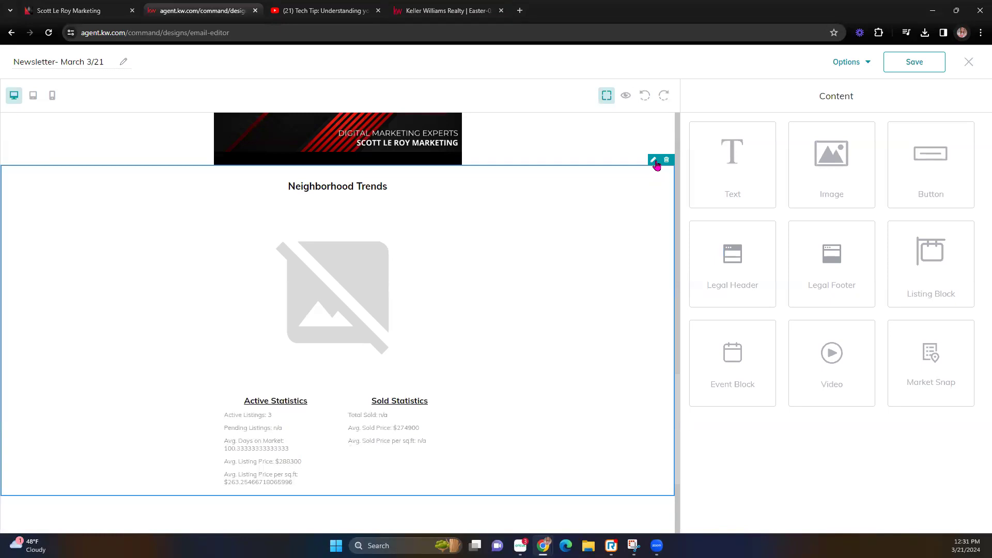
Step: Change the Market Snap block's neighborhood to Lake Cherokee and apply it
left_click(653, 160)
left_click(915, 195)
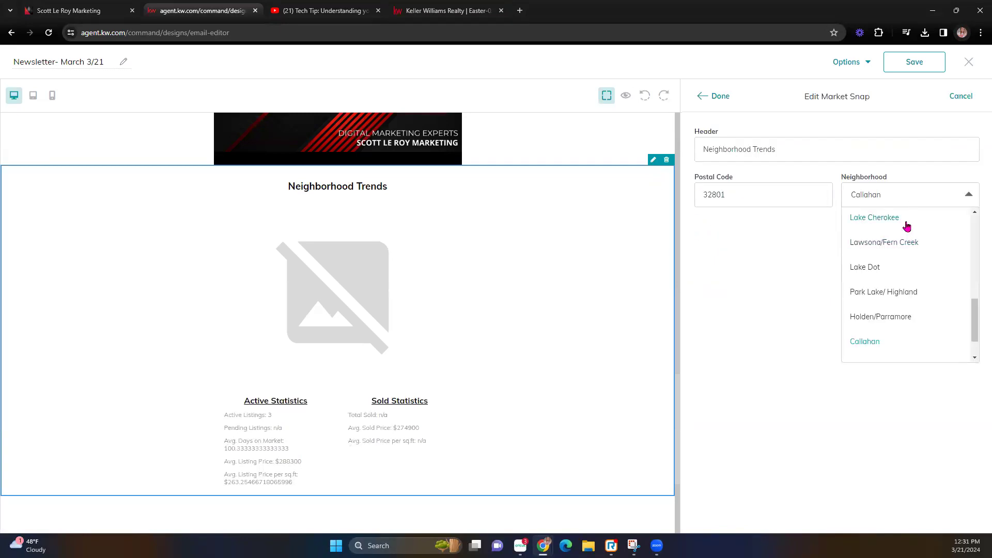
left_click(907, 226)
left_click(715, 99)
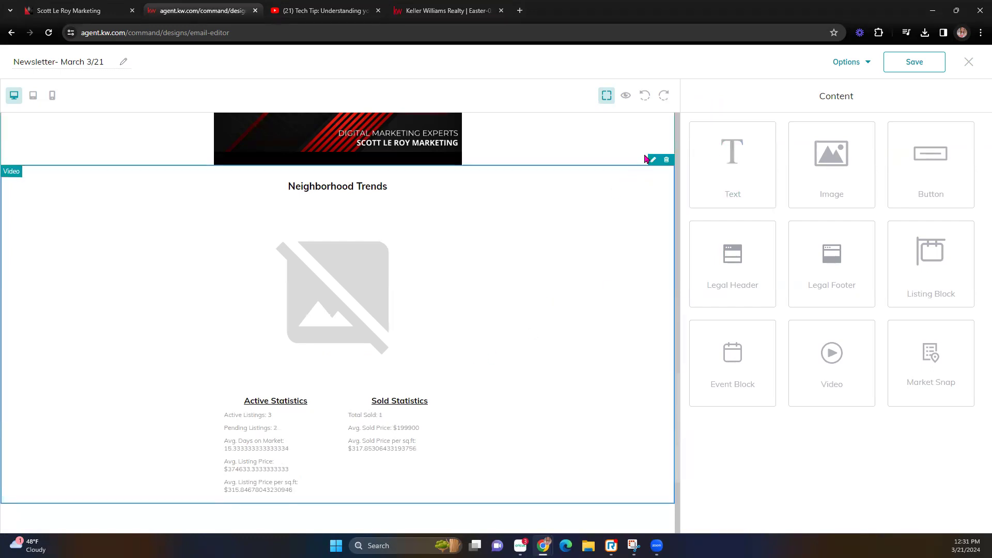
Step: Change the Market Snap block's neighborhood to South Eola and apply it
left_click(653, 161)
left_click(912, 202)
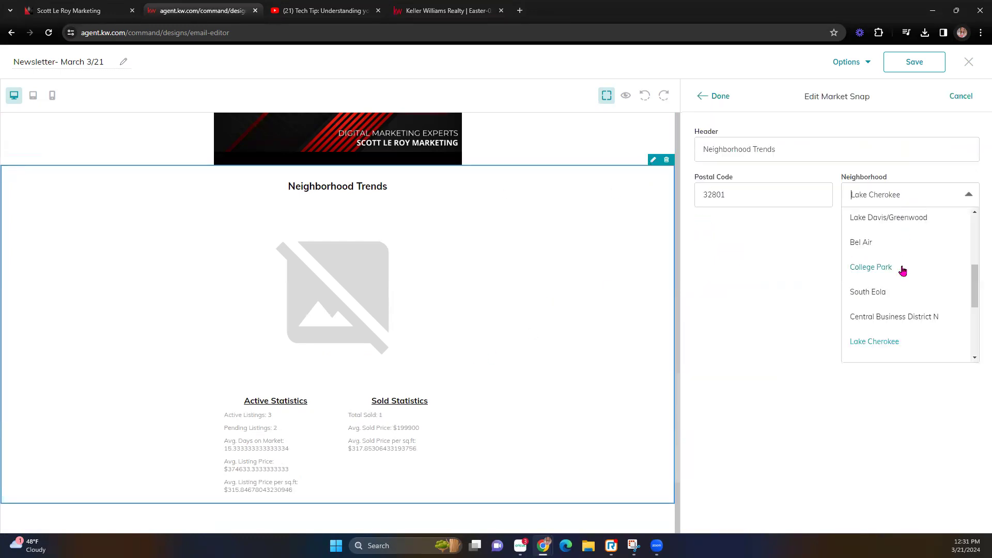
left_click(879, 295)
left_click(715, 100)
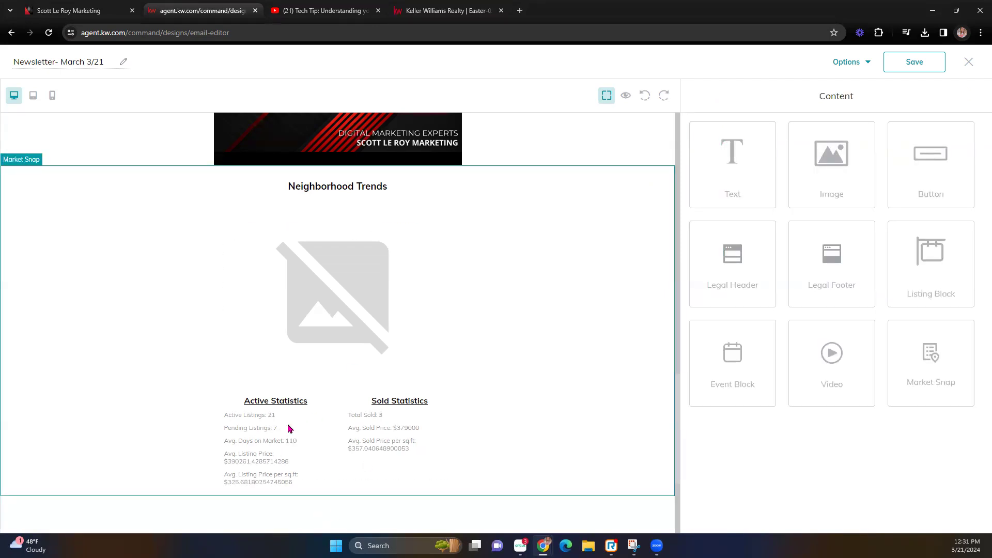
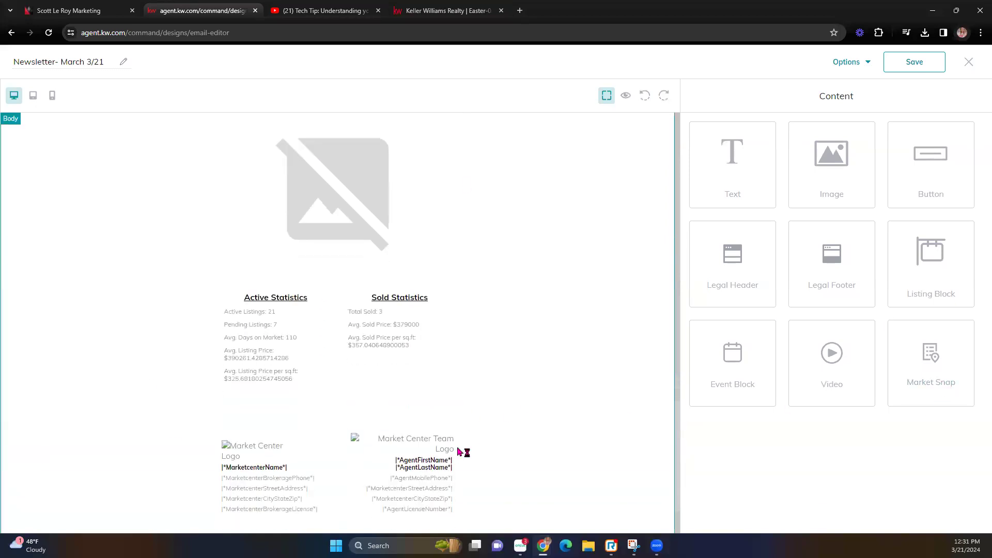
Step: Review the newsletter's layout from the greeting and Easter image down to the Market Snap block and footer
scroll(460, 453, "up", 18)
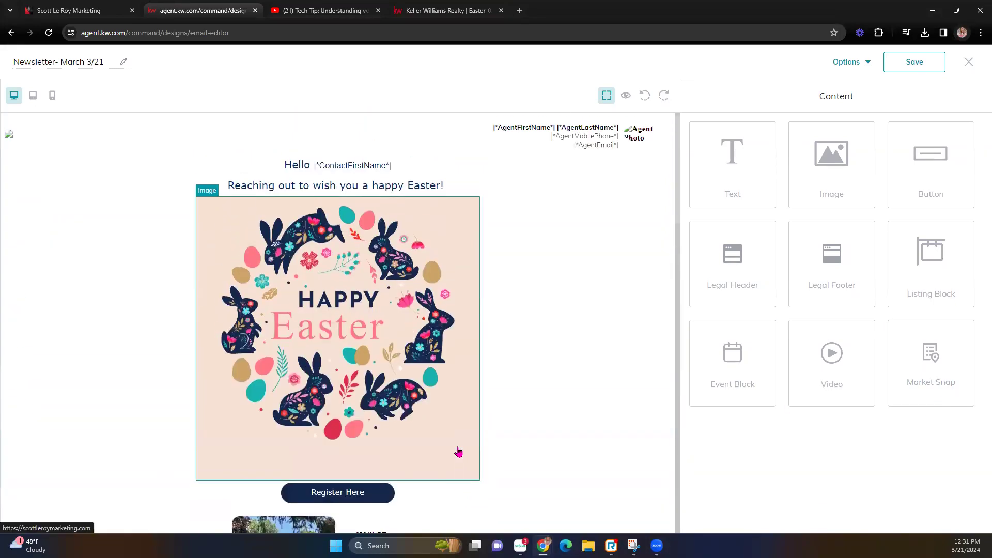
scroll(460, 452, "down", 3)
scroll(460, 452, "down", 15)
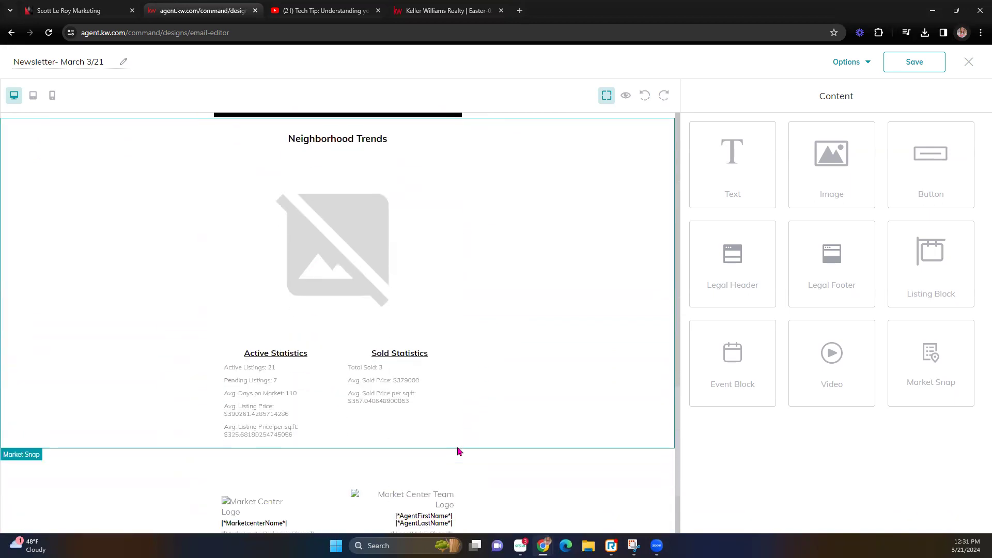
scroll(459, 450, "up", 10)
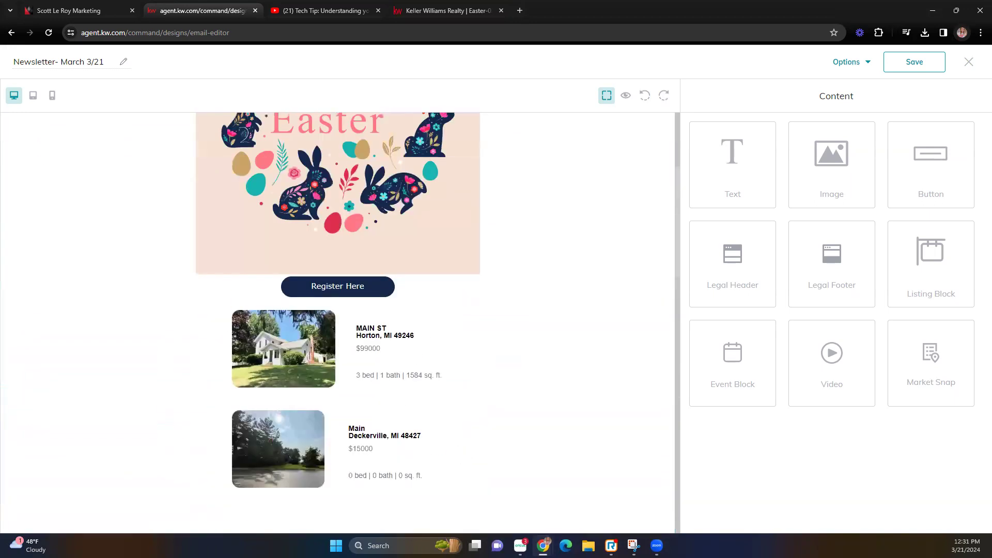
scroll(395, 254, "up", 4)
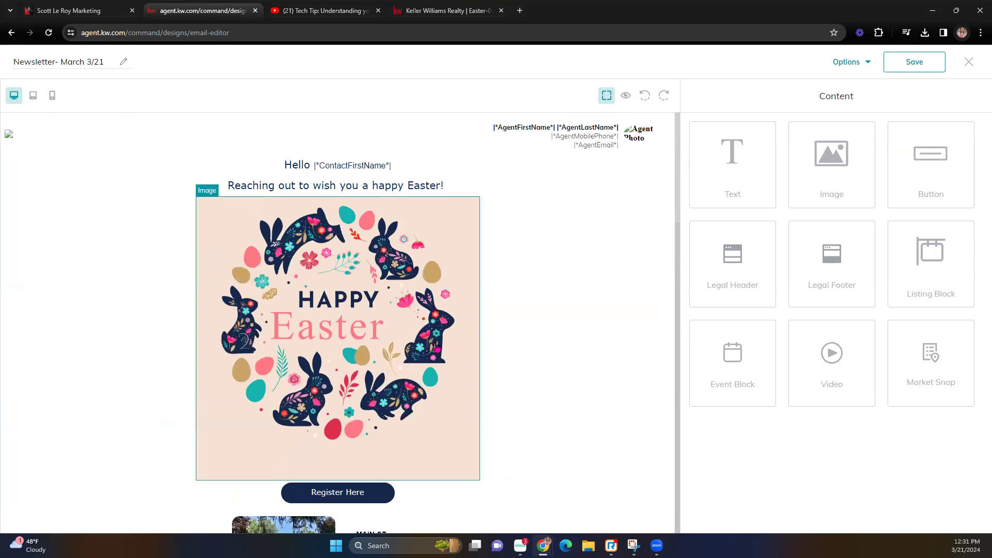
scroll(396, 253, "down", 2)
scroll(395, 253, "up", 2)
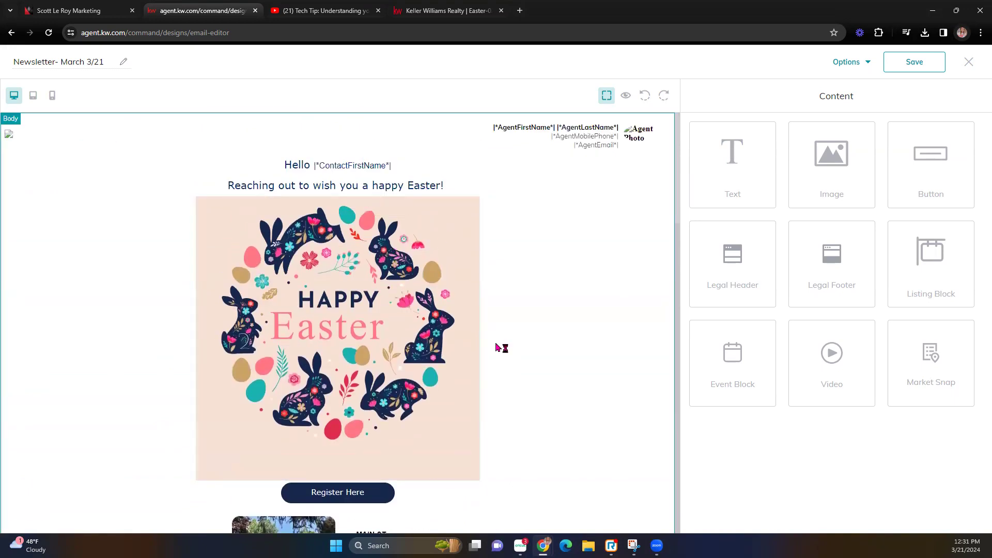
Step: Add a Text block between the Register Here button and the first property listing
scroll(568, 269, "down", 3)
left_click_drag(712, 188, 498, 369)
left_click(501, 363)
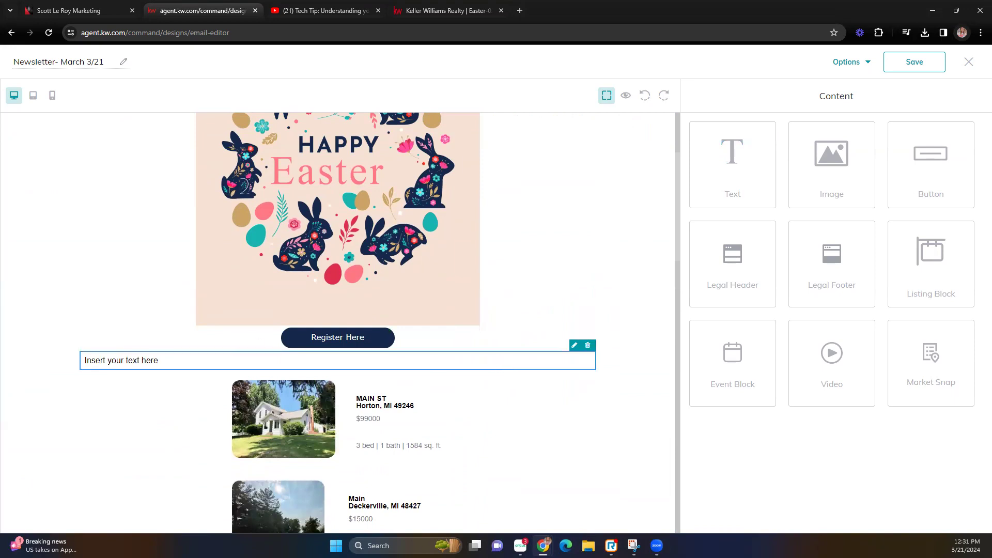
Step: Switch to YouTube and check the full description of the Understanding your Database Health in Command video
left_click(444, 10)
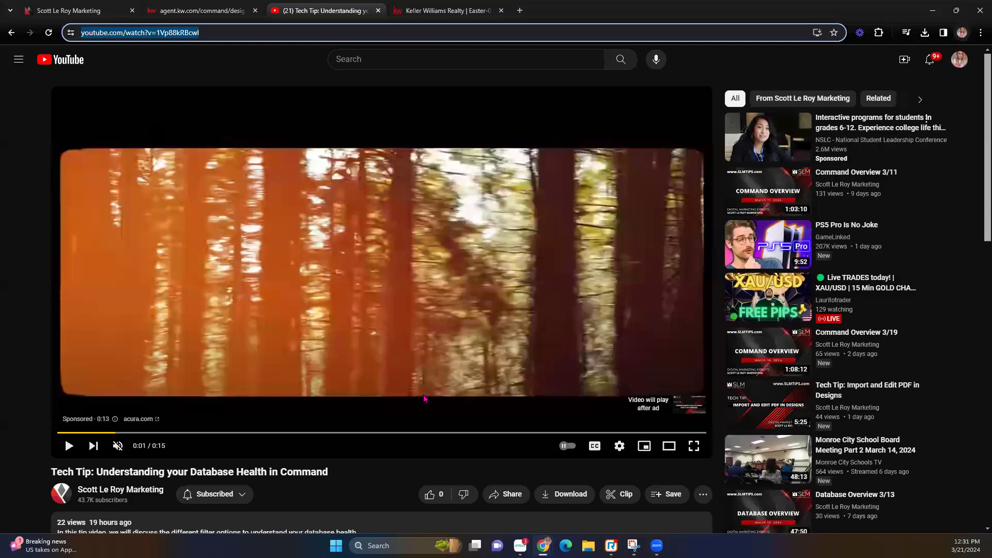
left_click(316, 10)
scroll(227, 505, "down", 3)
scroll(414, 451, "up", 1)
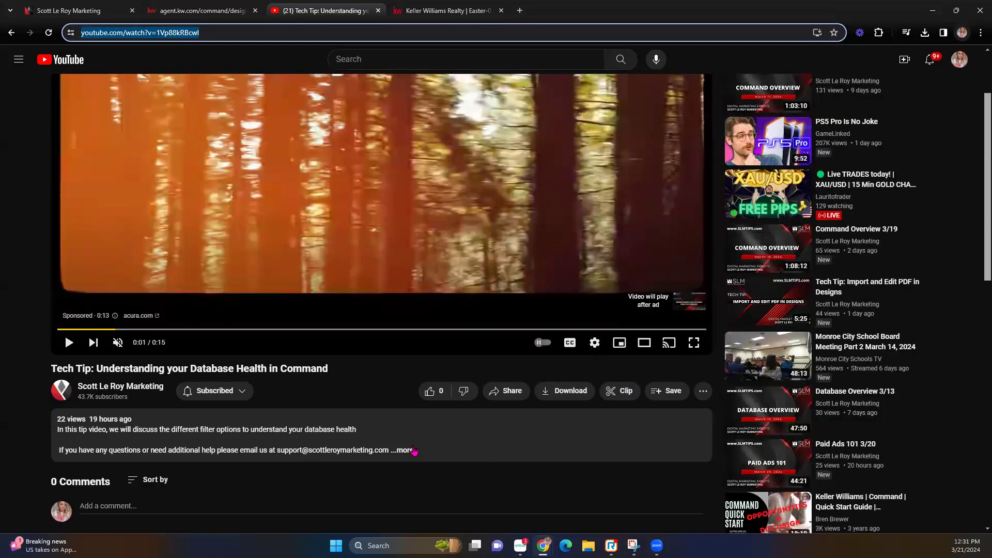
left_click(414, 451)
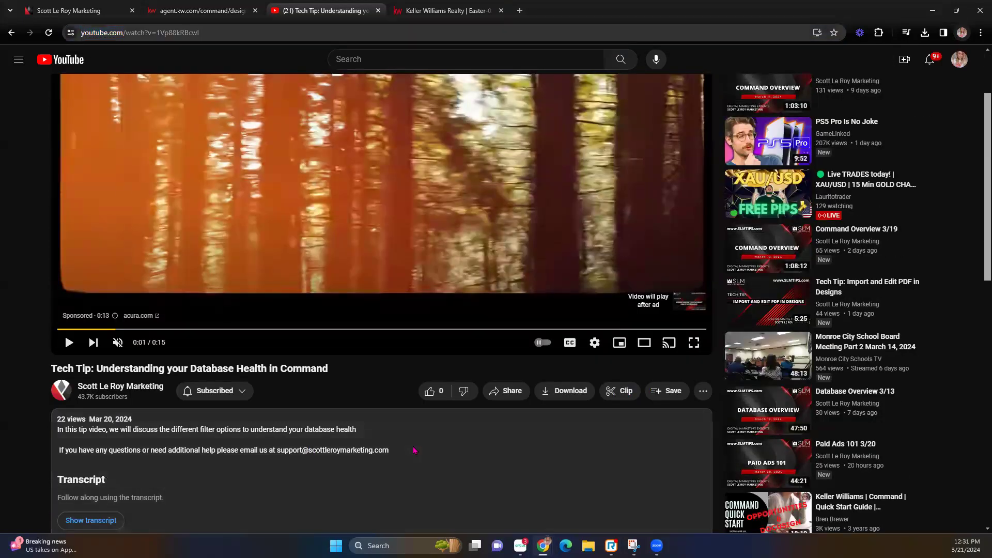
Step: Open the "Paid Ads 101 3/20" video from the channel's videos and copy the first paragraph of its description
left_click(13, 33)
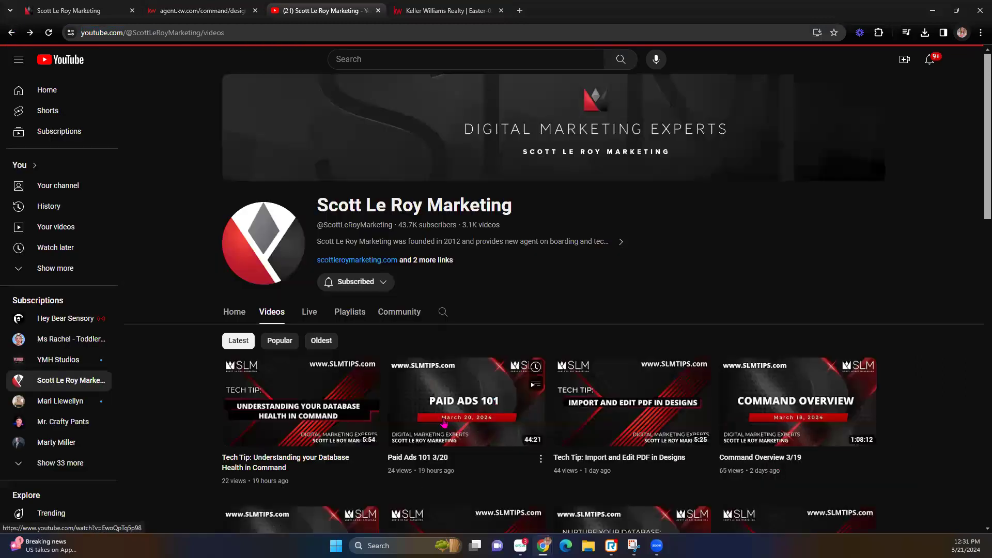
left_click(445, 419)
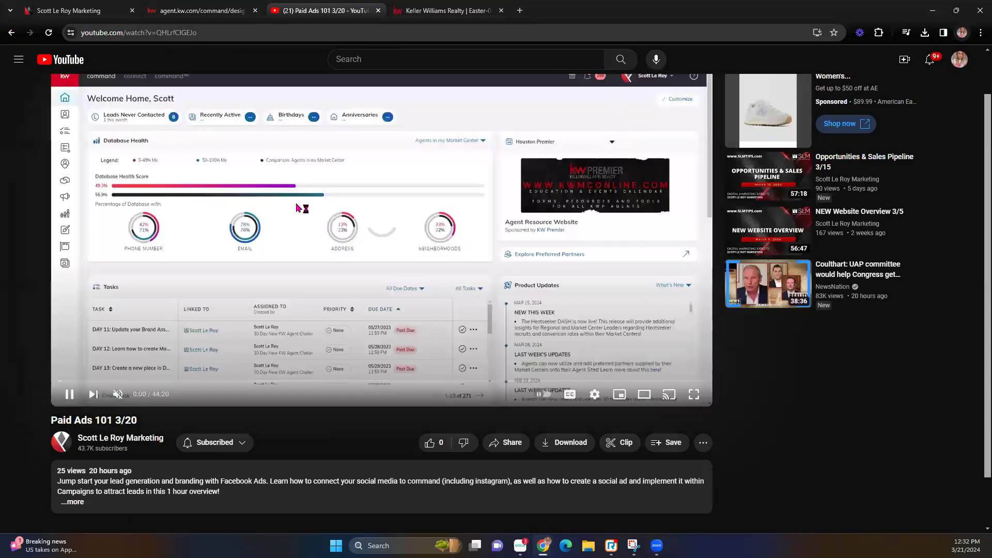
left_click(75, 502)
left_click_drag(240, 497, 55, 483)
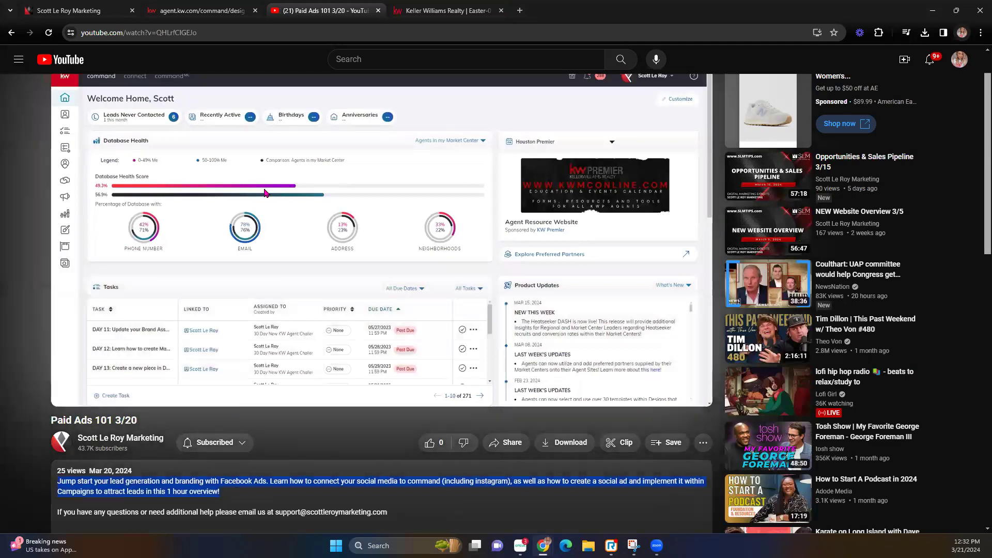
Step: Return to the Command email editor and paste the copied Paid Ads description into the new Text block
left_click(217, 9)
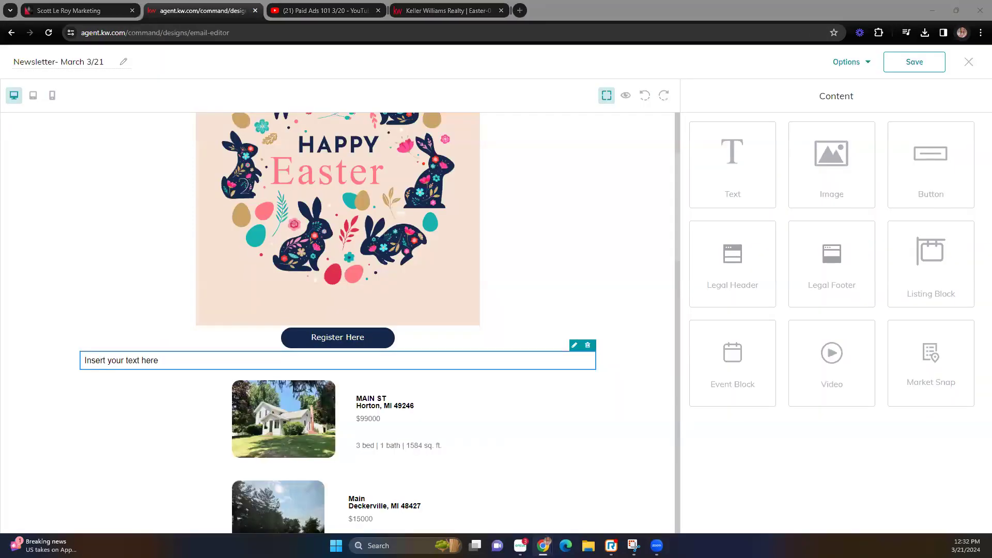
left_click(575, 346)
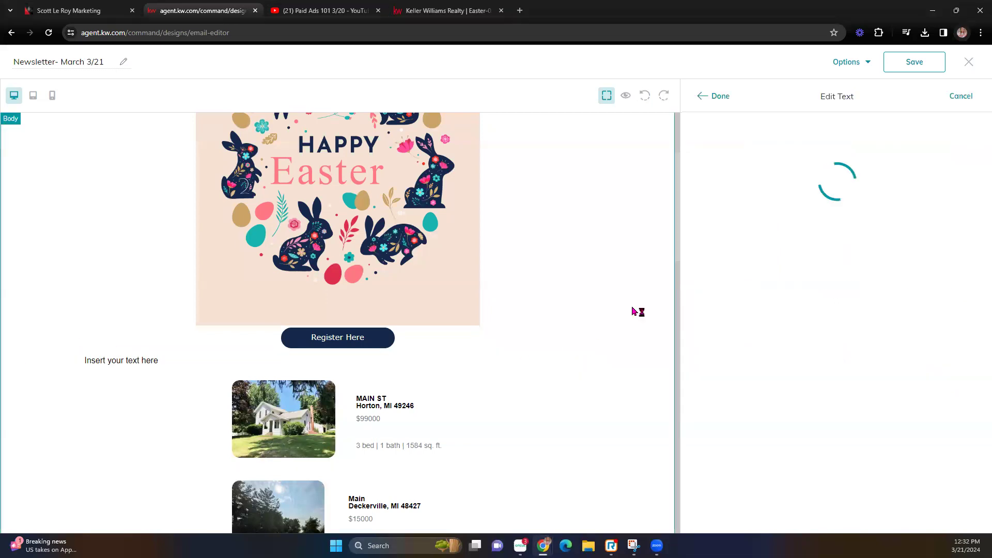
key("ctrl+v")
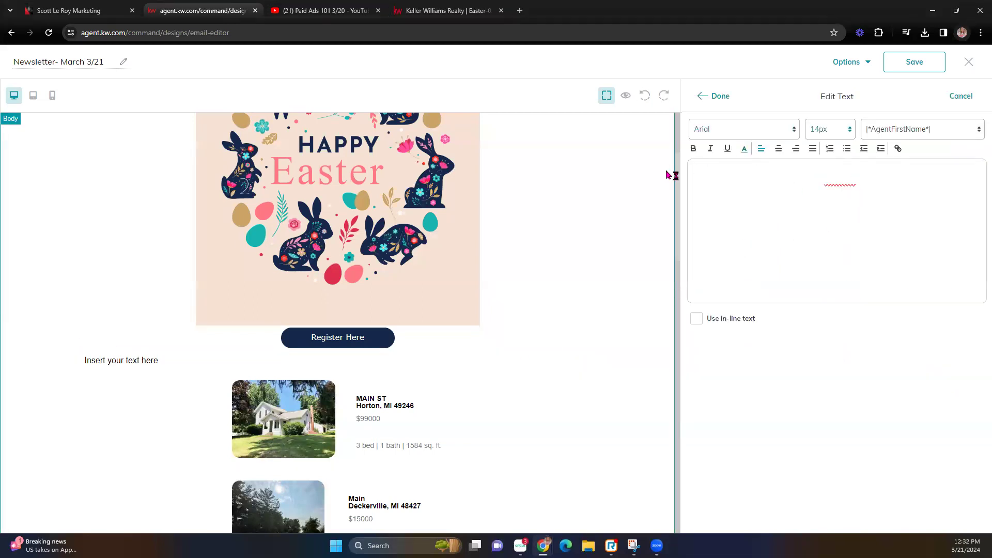
Step: Set the color of all the pasted text to black and apply the Text block's changes
key("ctrl+a")
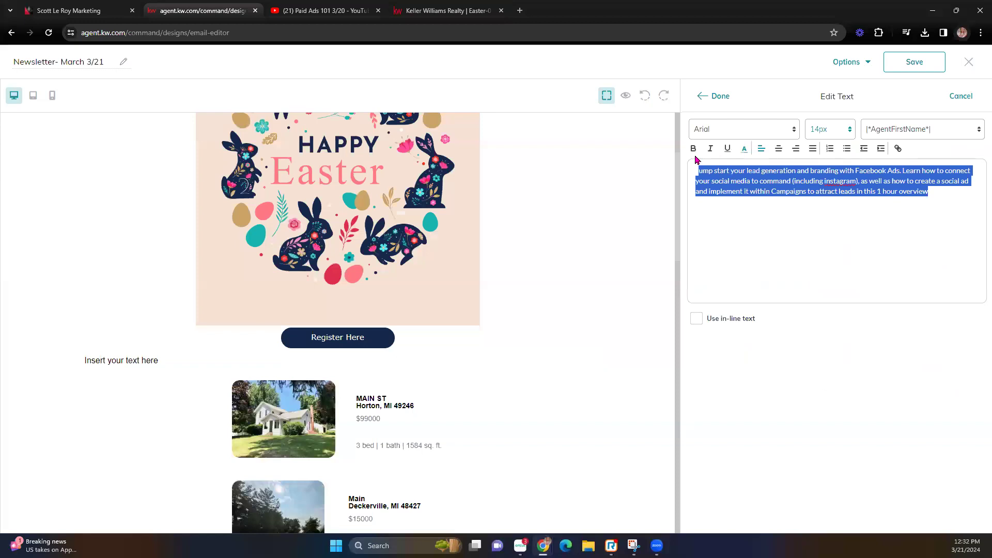
left_click(744, 149)
left_click(747, 164)
left_click(827, 236)
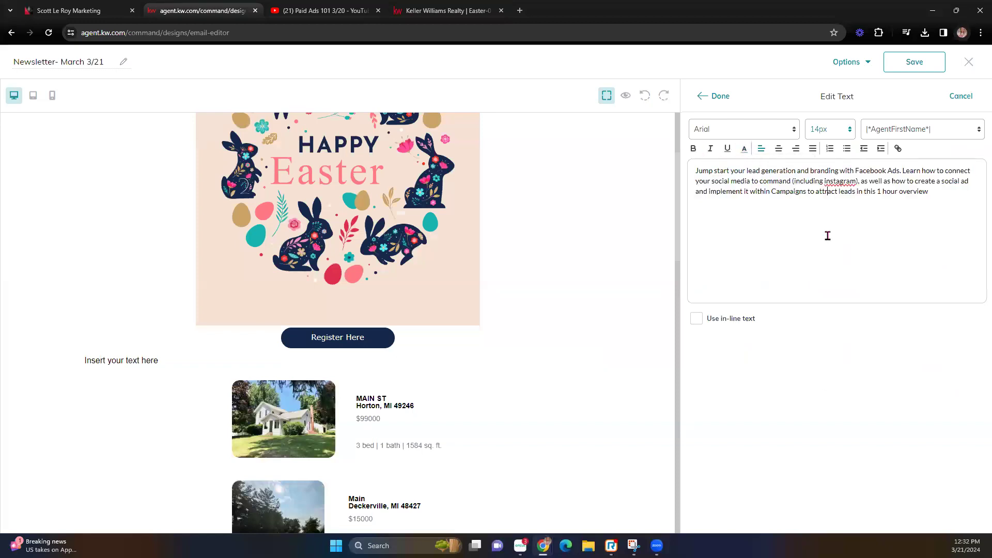
left_click(726, 99)
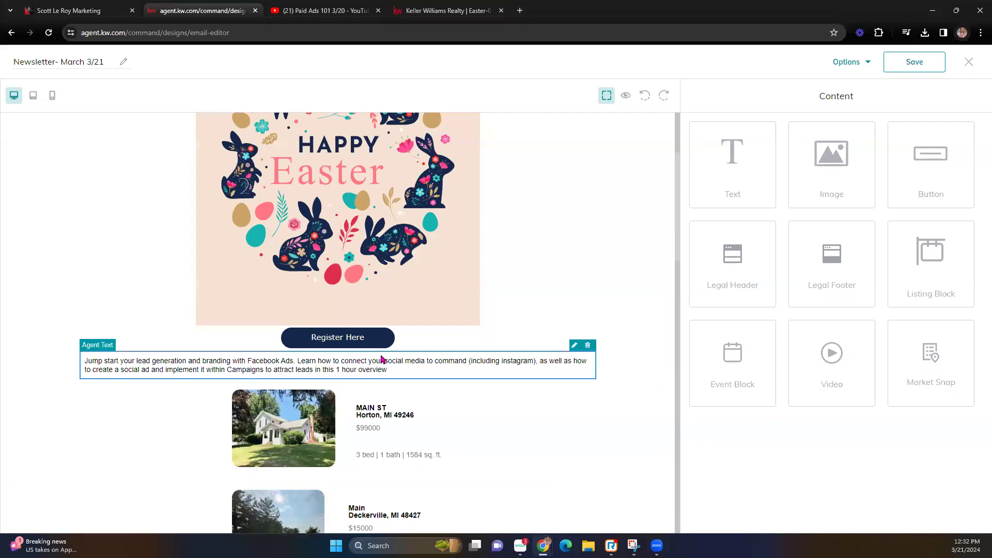
Step: Reopen the Paid Ads Text block, enable in-line text for it and apply the change
left_click(572, 346)
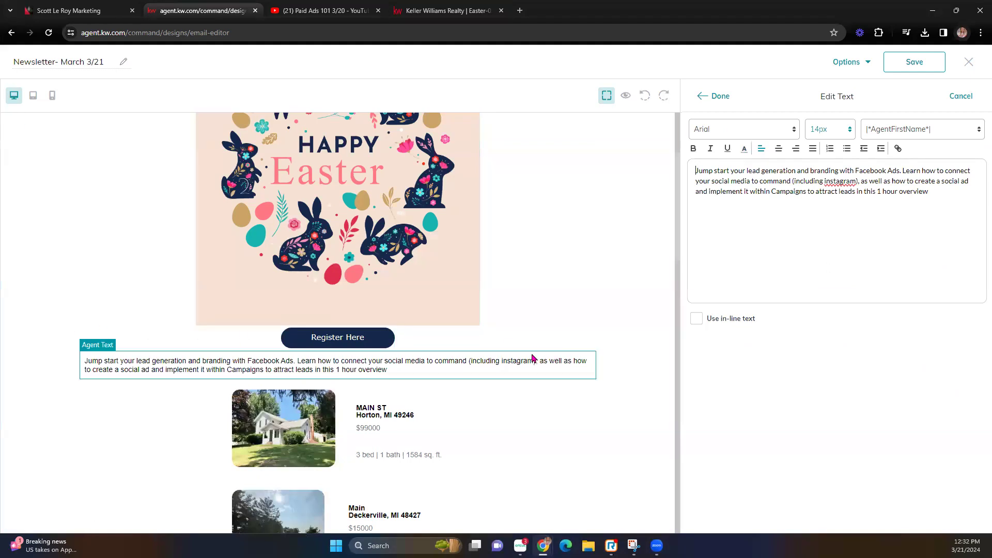
left_click_drag(966, 206, 692, 158)
left_click(697, 320)
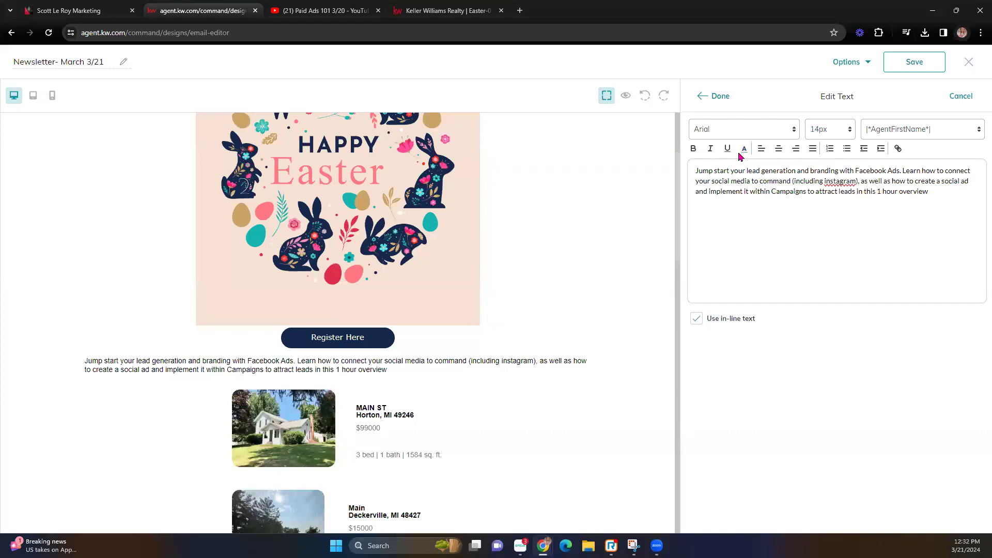
left_click(727, 99)
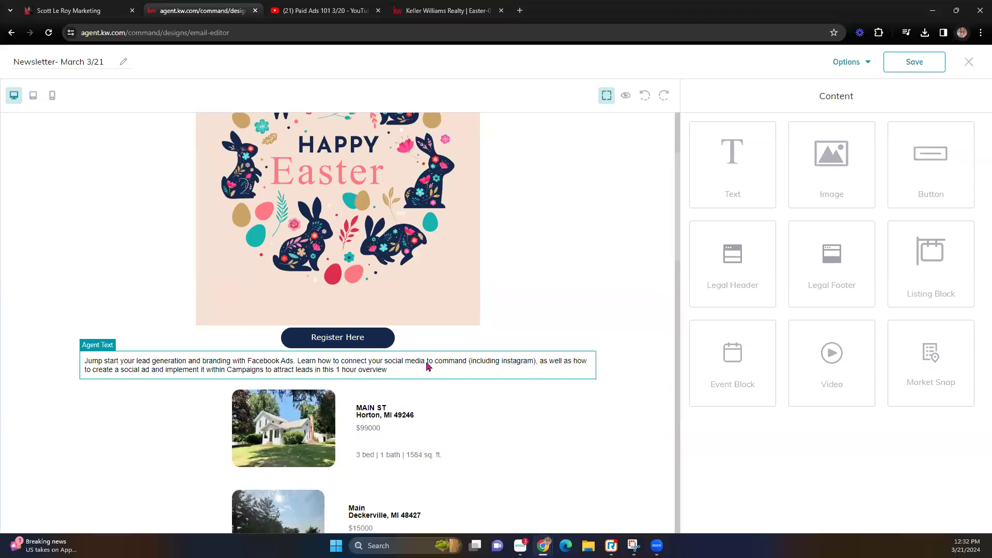
Step: Move the Paid Ads Text block above the Register Here button and revisit its in-line text setting
left_click_drag(430, 331, 431, 329)
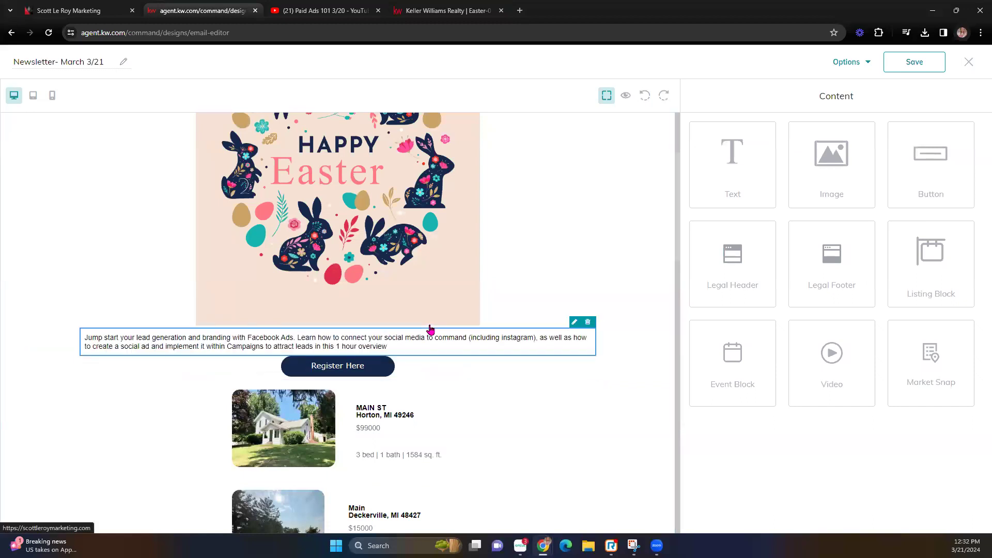
left_click(575, 322)
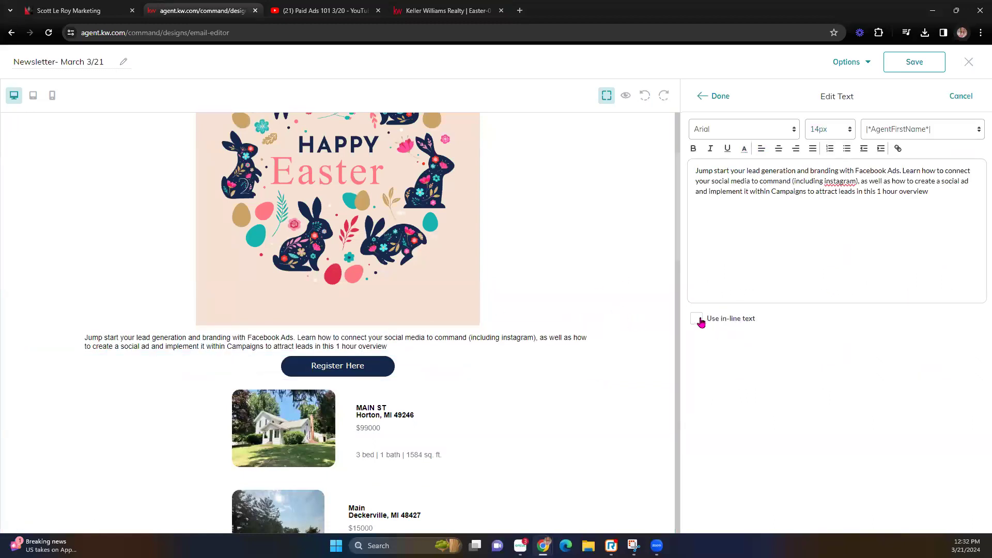
left_click(714, 101)
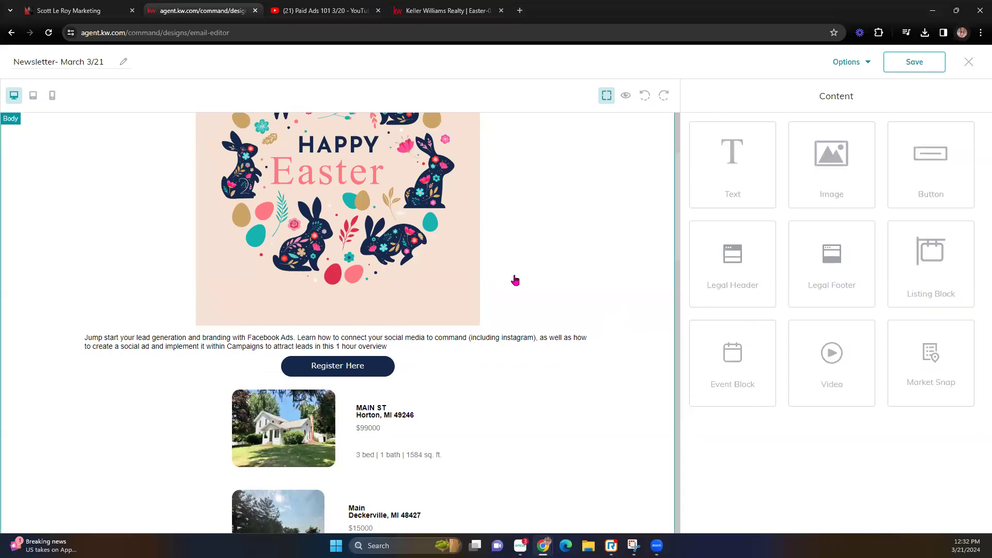
Step: Move the Paid Ads Text block between the Easter greeting line and the Happy Easter image, and recheck its text settings
scroll(514, 400, "up", 1)
scroll(514, 399, "up", 1)
left_click_drag(465, 433, 572, 149)
left_click(575, 140)
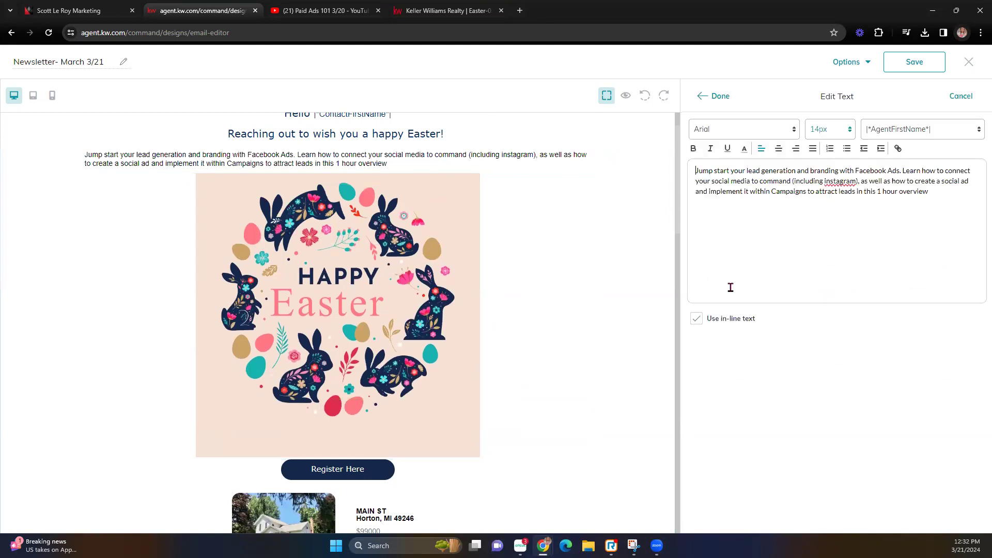
left_click(726, 96)
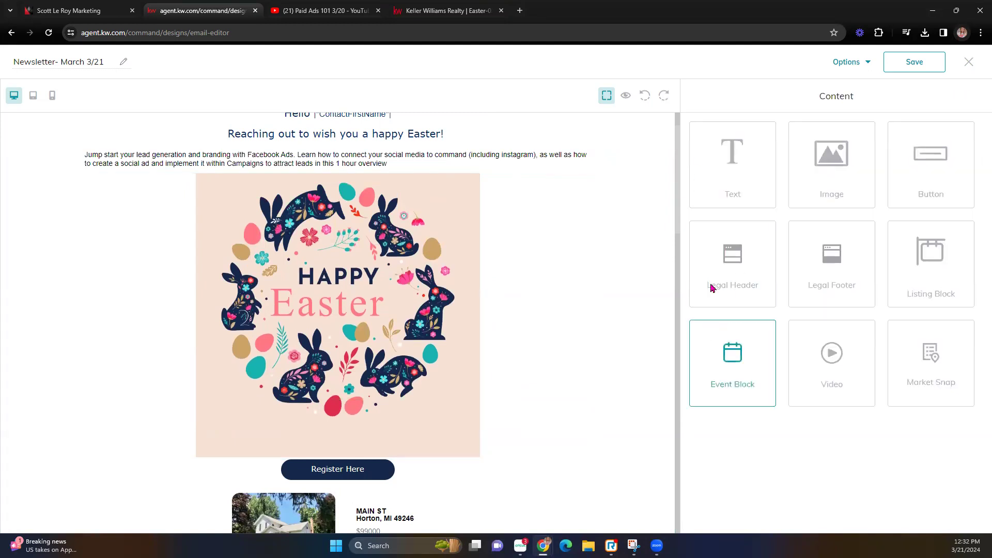
left_click(575, 141)
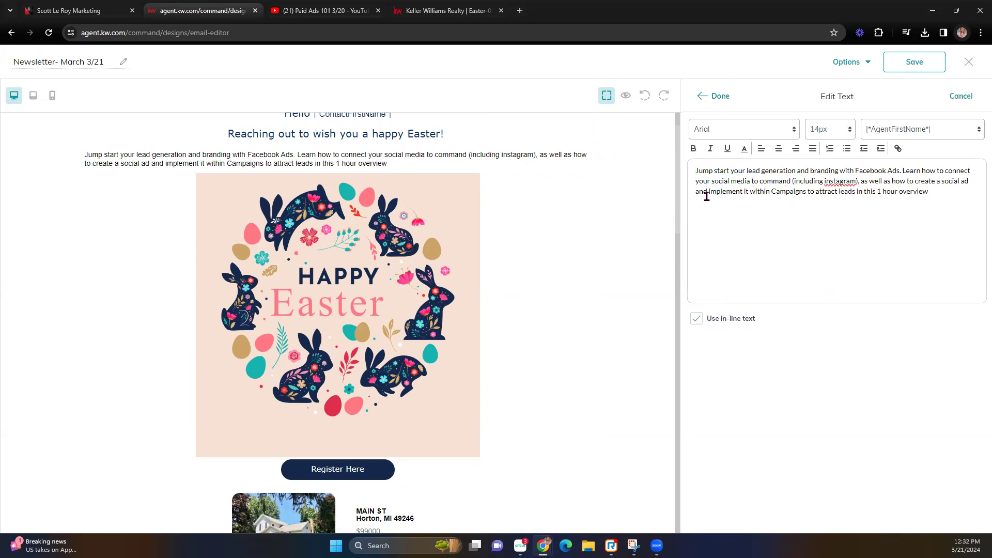
left_click(720, 96)
Step: Delete the Paid Ads Text block from above the Happy Easter image
mouse_move(528, 158)
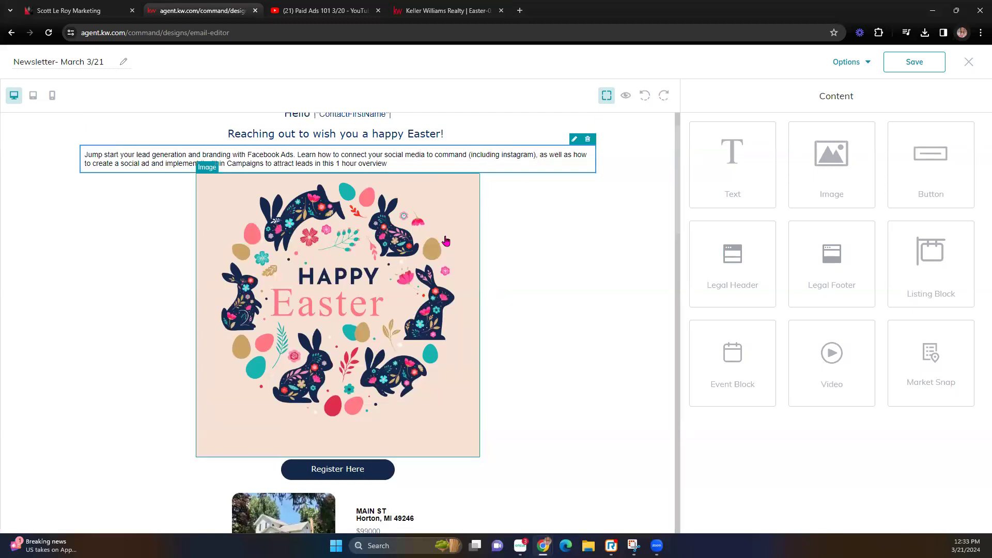
left_click(588, 140)
scroll(500, 332, "up", 1)
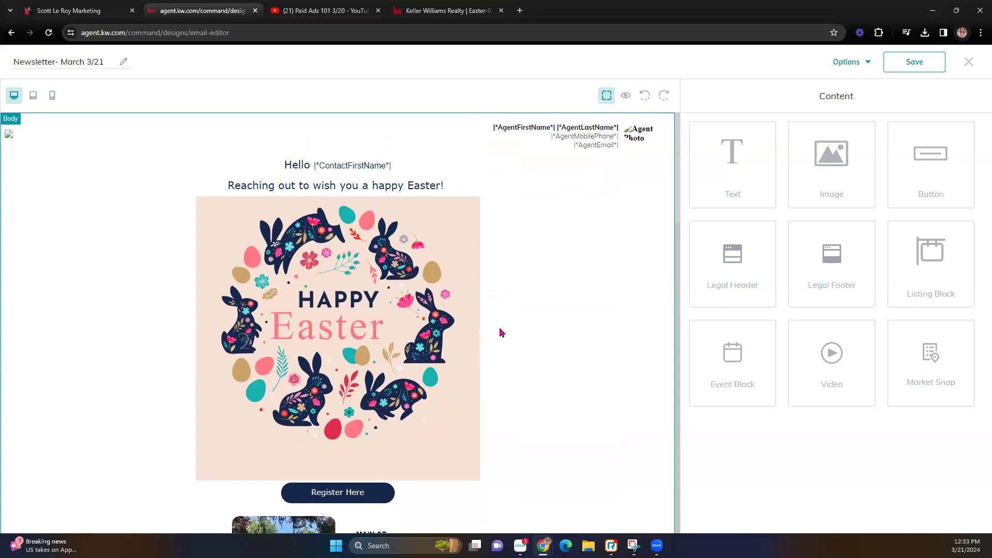
Step: Look over the newsletter layout, then preview it in desktop view from header to legal footer and close the preview
scroll(502, 332, "down", 9)
scroll(504, 331, "down", 12)
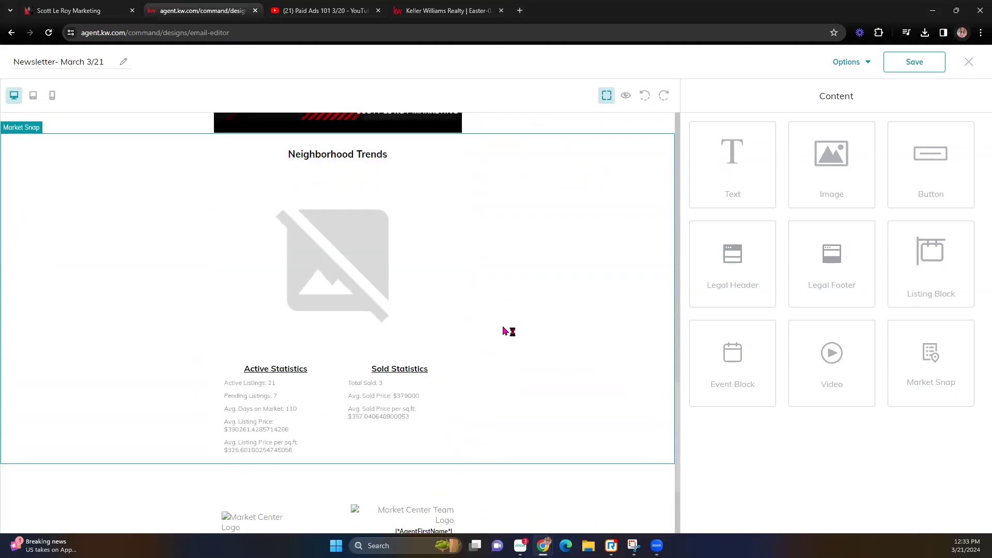
scroll(505, 330, "up", 8)
scroll(505, 331, "up", 13)
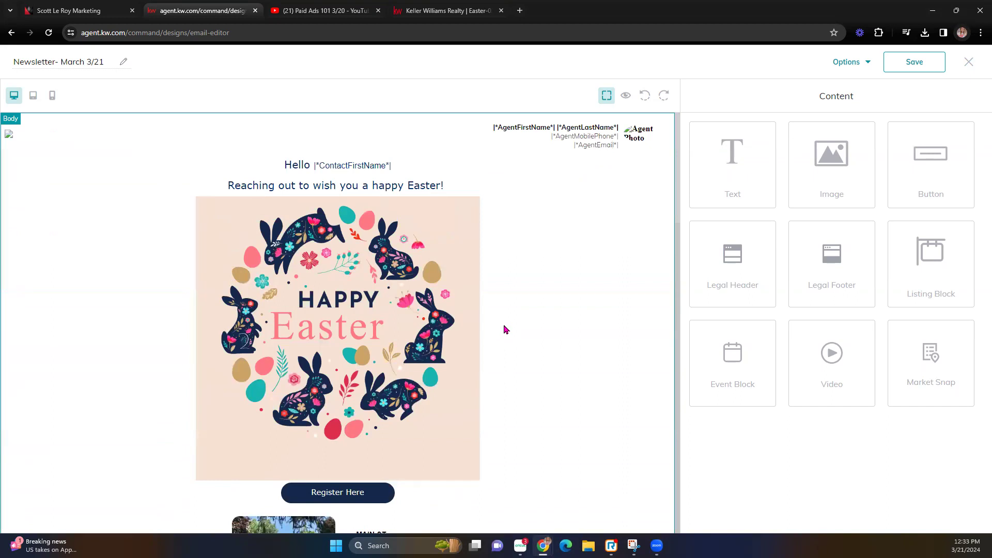
left_click(622, 96)
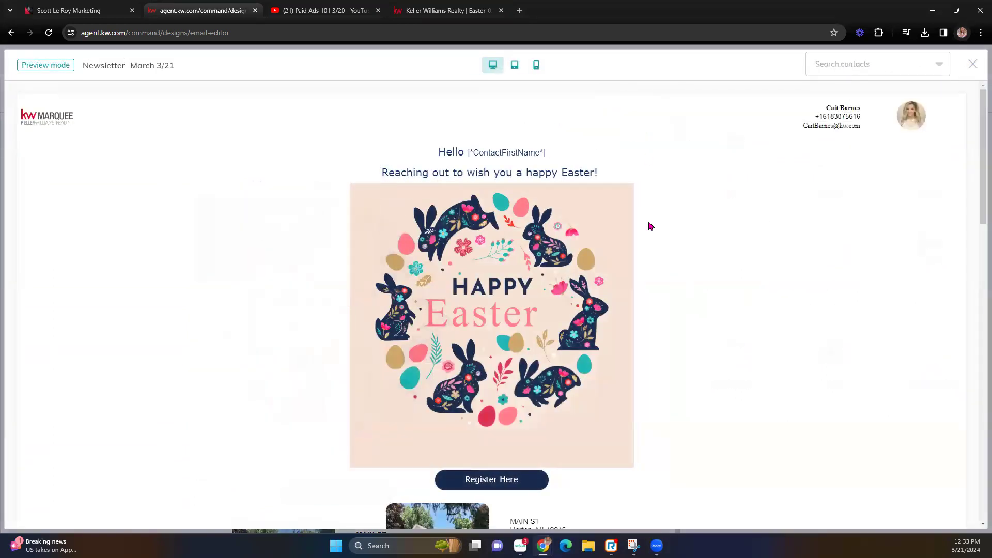
scroll(649, 224, "down", 3)
scroll(650, 226, "down", 15)
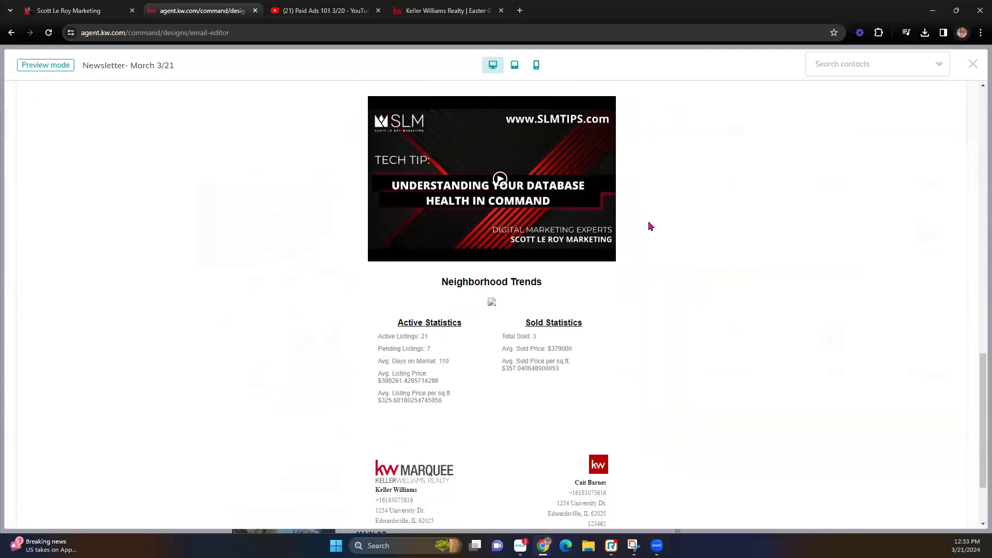
scroll(651, 227, "up", 2)
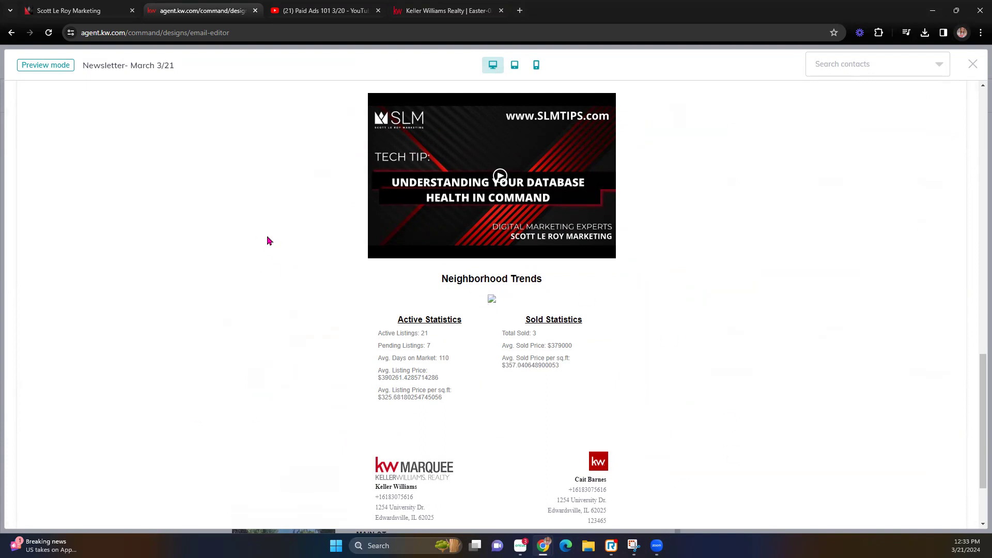
scroll(627, 348, "up", 2)
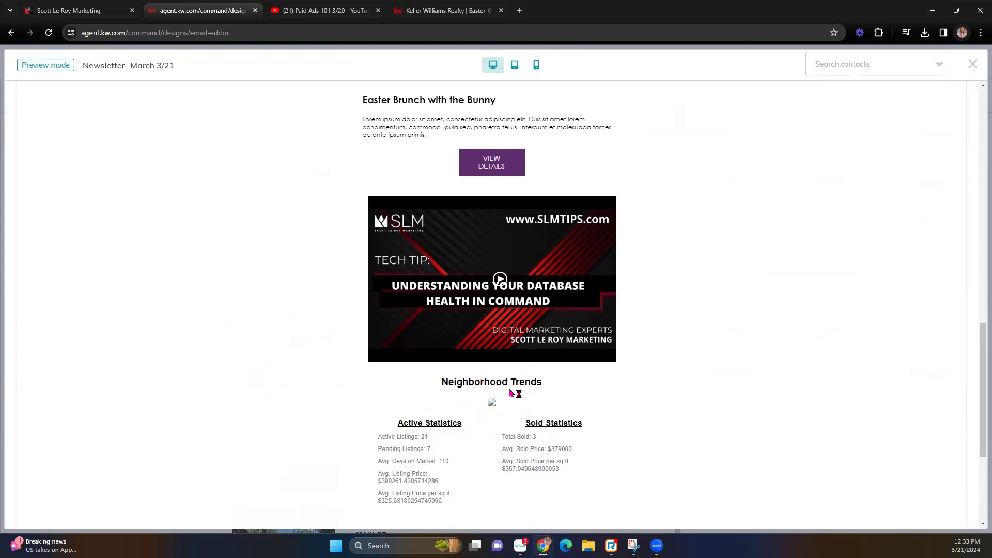
scroll(789, 368, "up", 1)
scroll(594, 363, "up", 15)
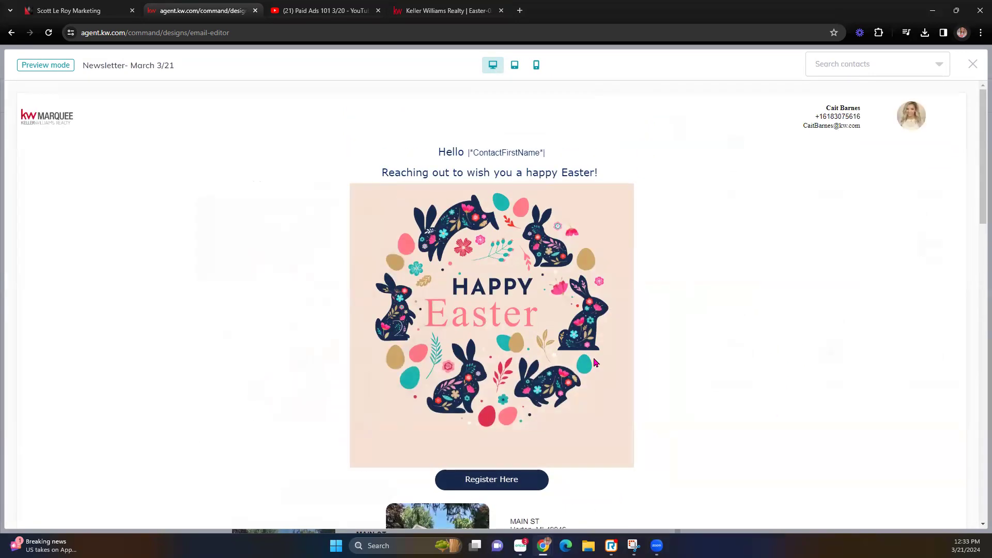
scroll(593, 364, "down", 6)
scroll(593, 364, "down", 12)
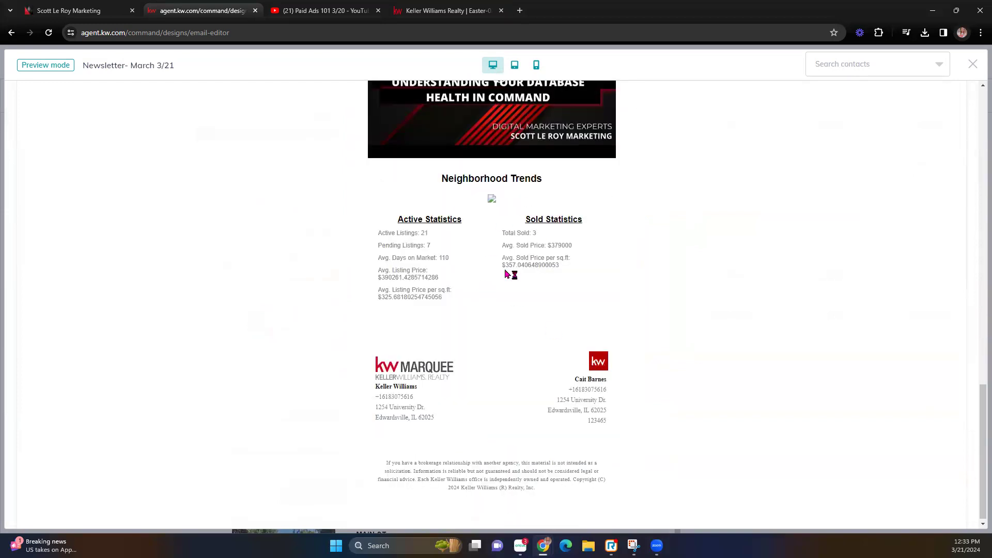
scroll(670, 324, "up", 4)
scroll(677, 326, "up", 15)
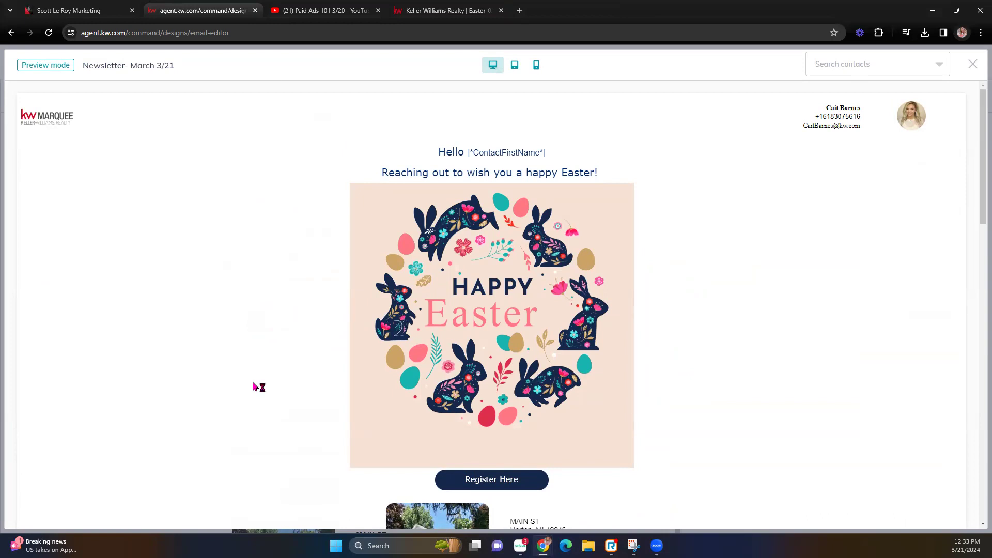
left_click(974, 64)
Step: Send a test email of the newsletter to the agent's own email address
left_click(868, 63)
left_click(865, 118)
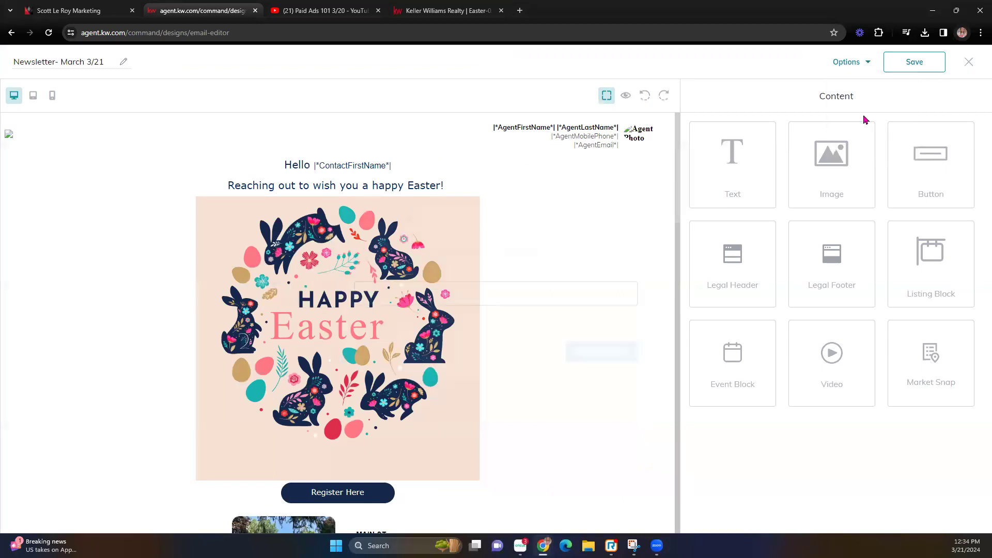
left_click(442, 322)
left_click(615, 354)
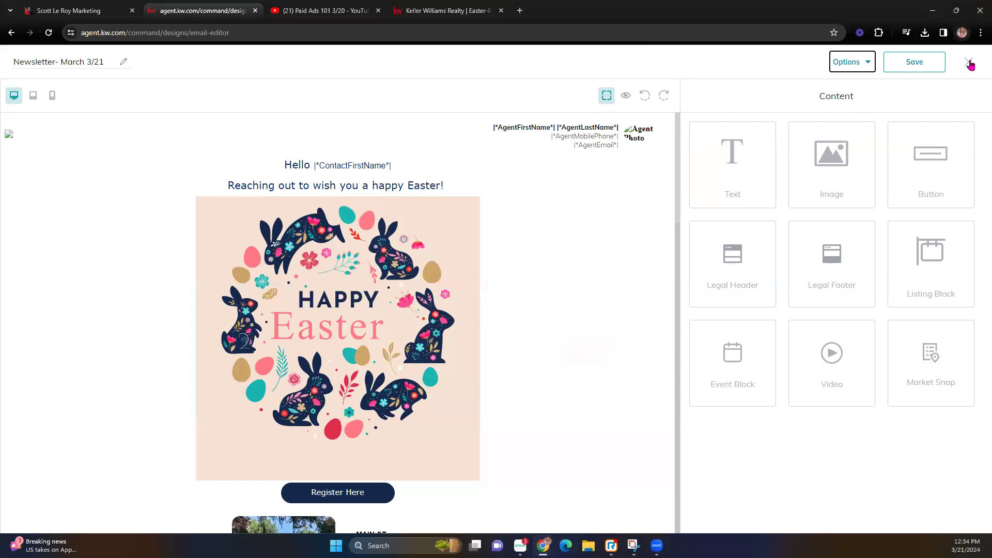
Step: Save the newsletter, exit the editor with changes saved and open the Campaigns dashboard
left_click(928, 63)
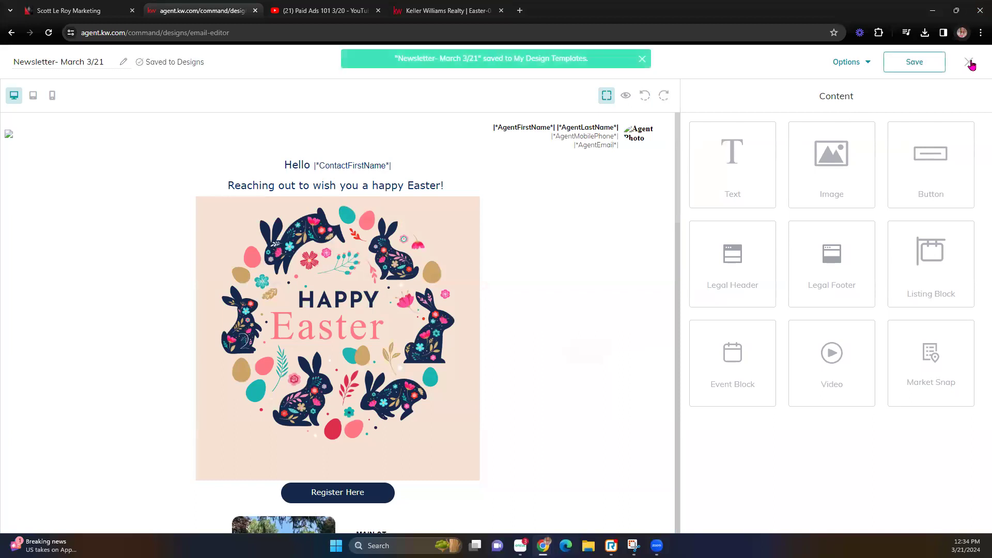
left_click(969, 64)
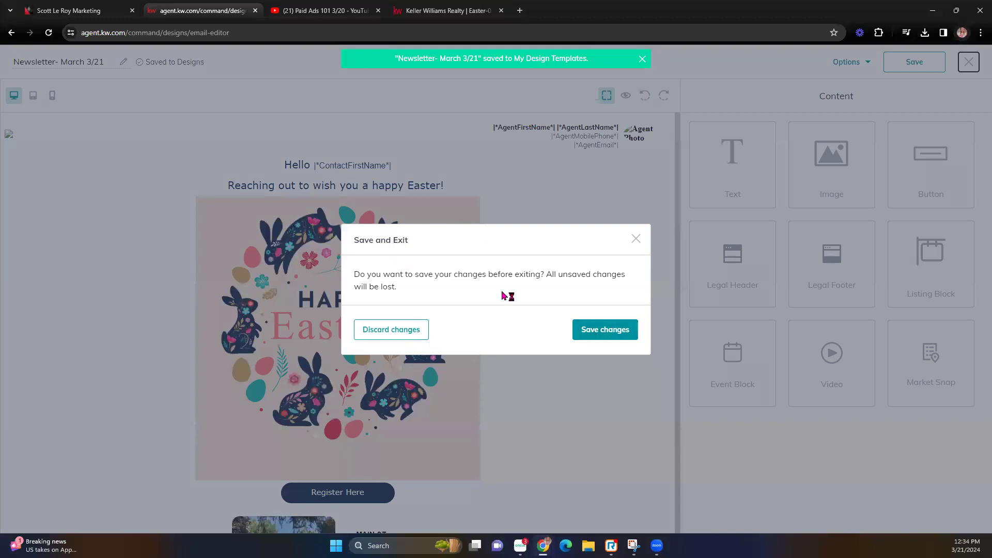
left_click(619, 329)
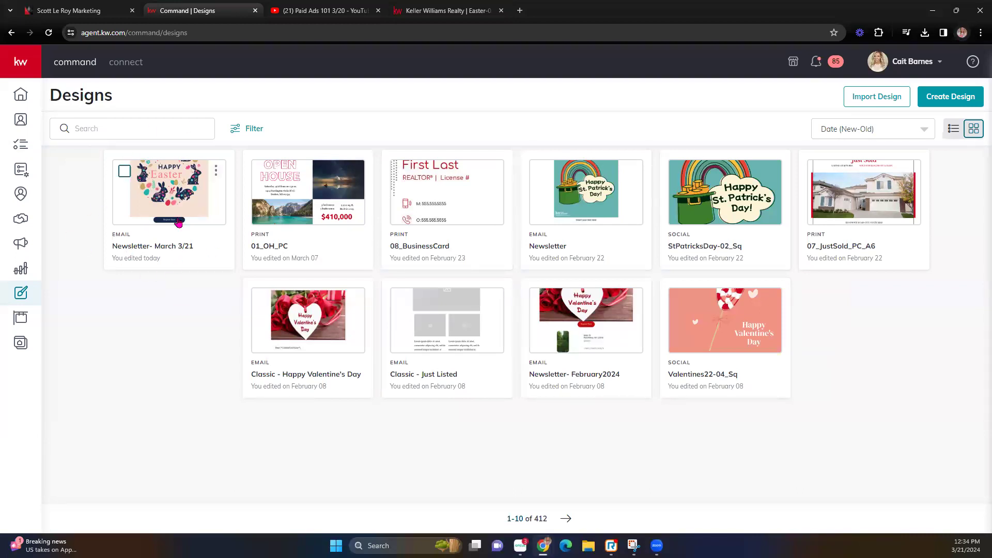
left_click(22, 244)
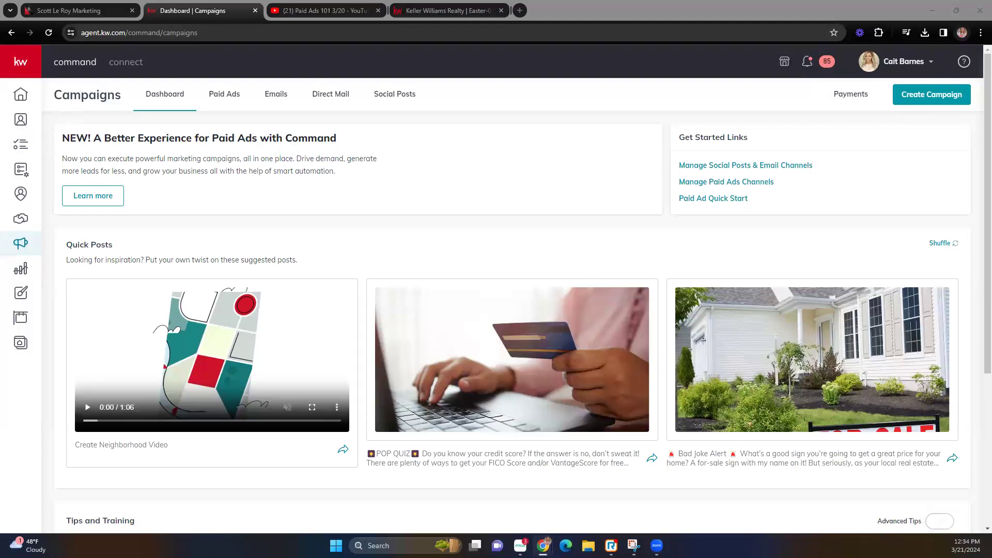
Step: Bring the received test email into view in Gmail and check the contact first name placeholder in its greeting
left_click_drag(500, 7, 582, 15)
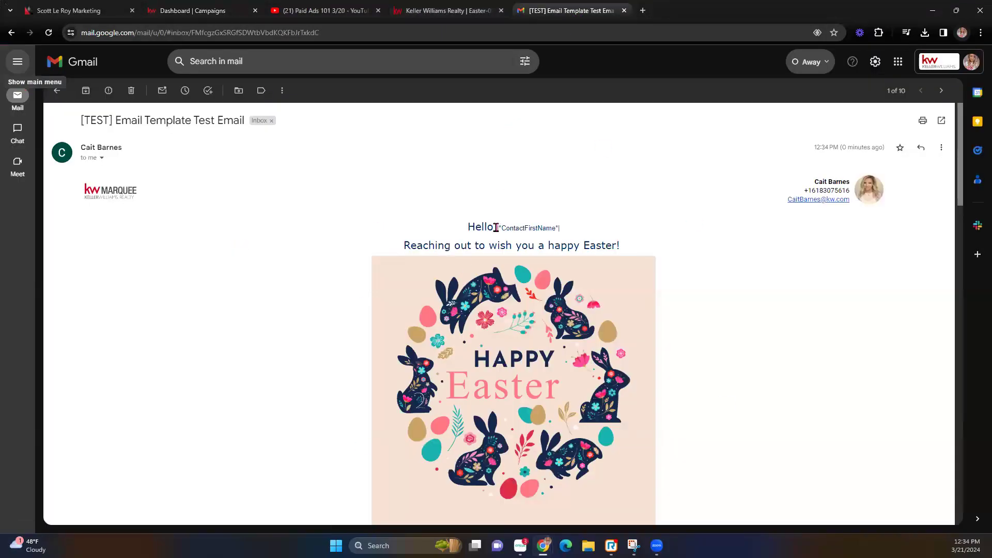
left_click_drag(498, 227, 583, 224)
triple_click(584, 226)
left_click(584, 229)
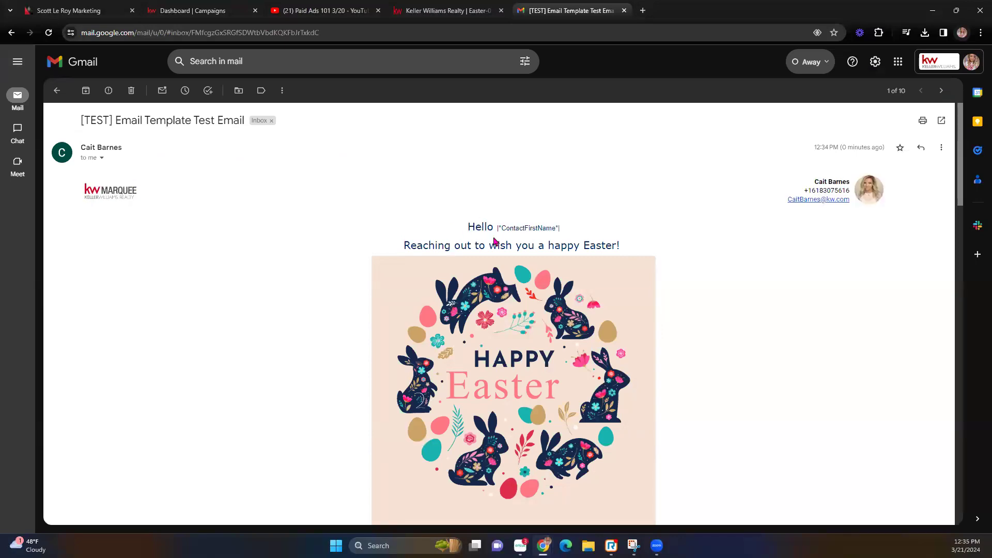
Step: Review the test email's listings, event, video, Neighborhood Trends and footer, and return to the Campaigns dashboard in Command
scroll(589, 234, "down", 3)
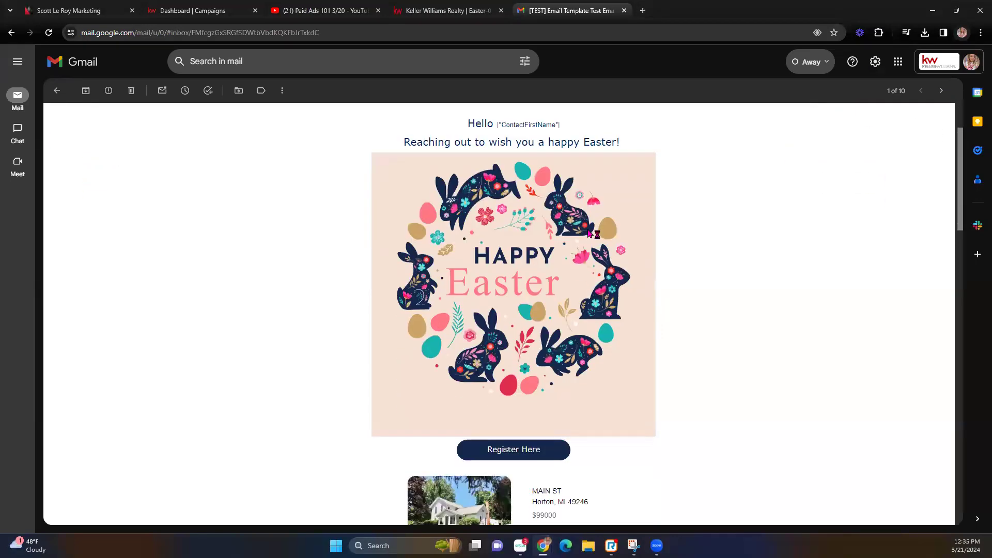
scroll(590, 233, "down", 14)
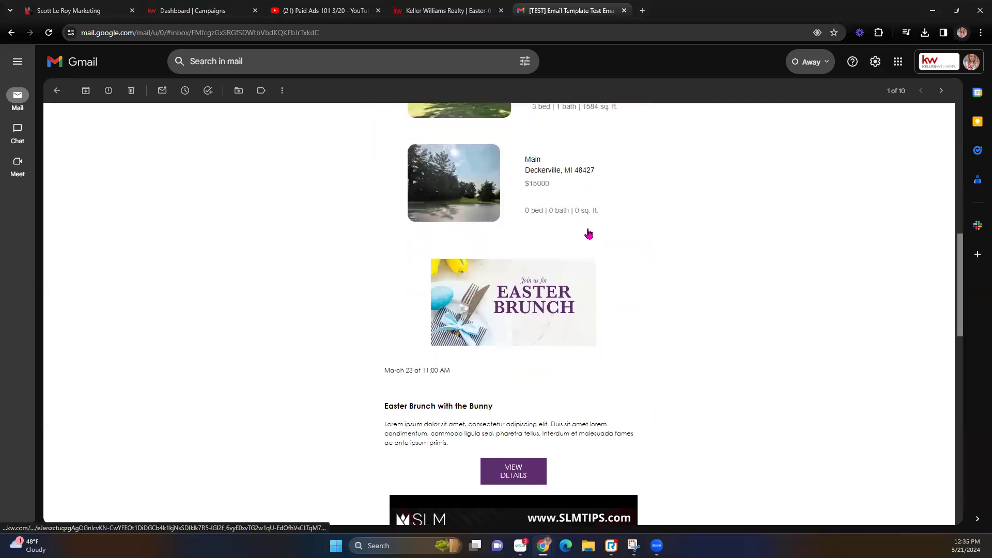
scroll(589, 233, "down", 2)
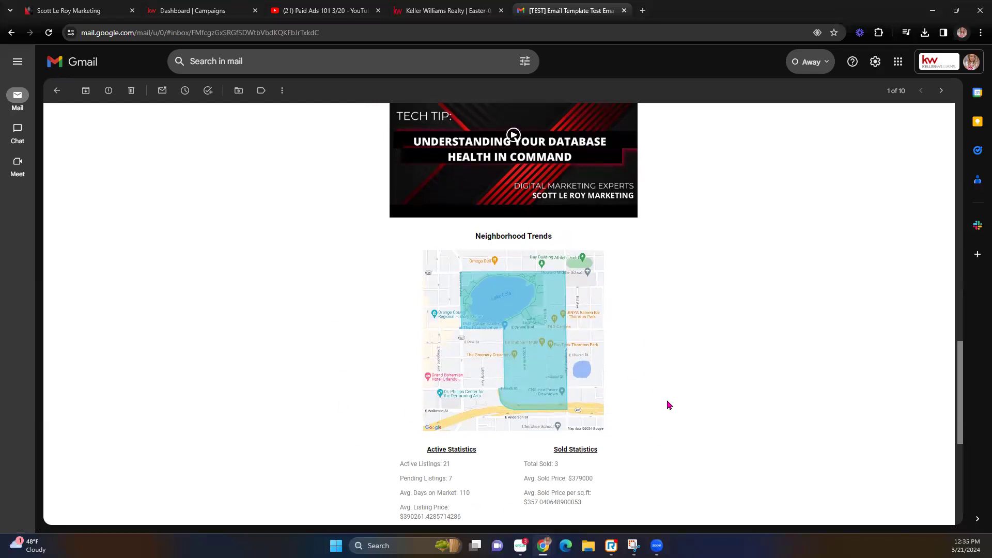
scroll(667, 405, "down", 6)
scroll(668, 405, "up", 1)
scroll(667, 405, "up", 20)
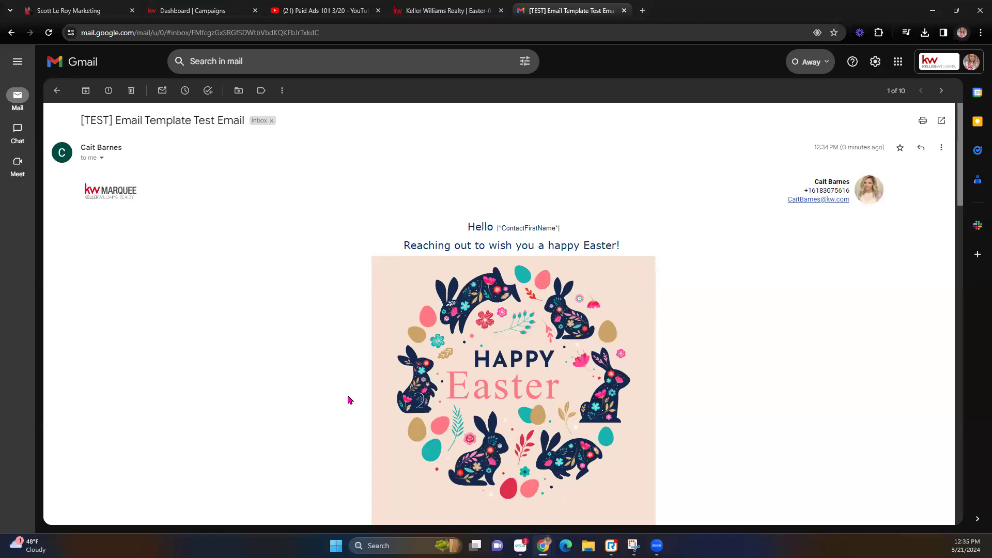
scroll(348, 399, "down", 13)
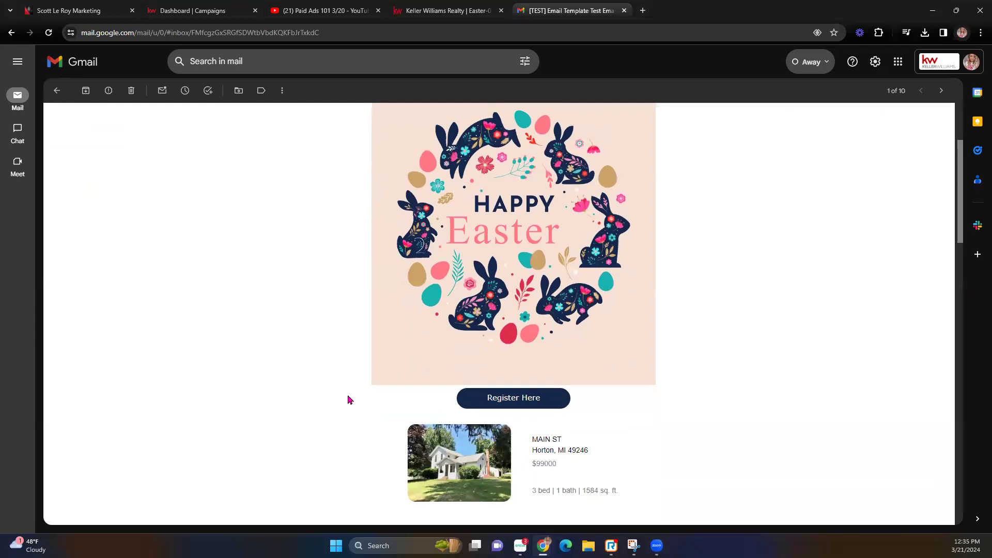
scroll(349, 400, "down", 10)
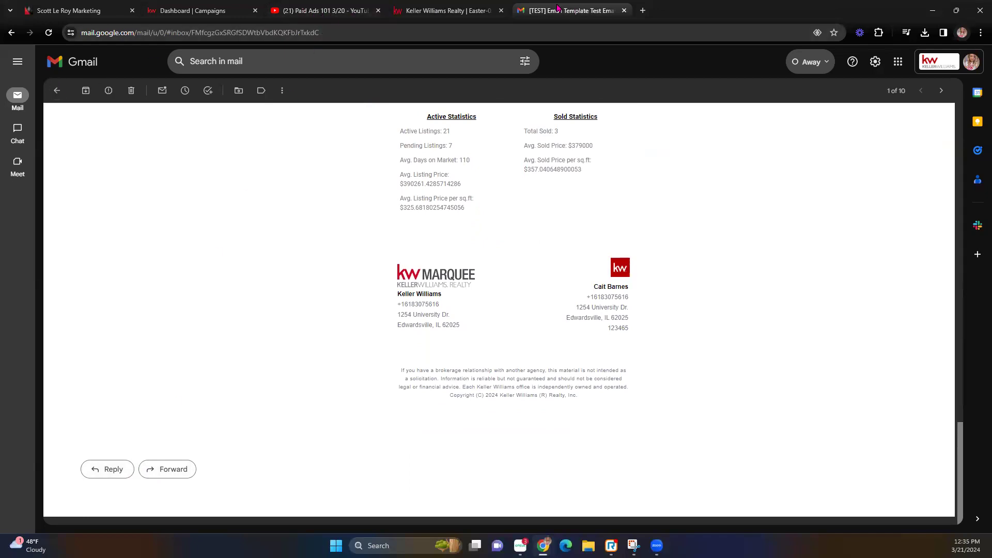
left_click(145, 9)
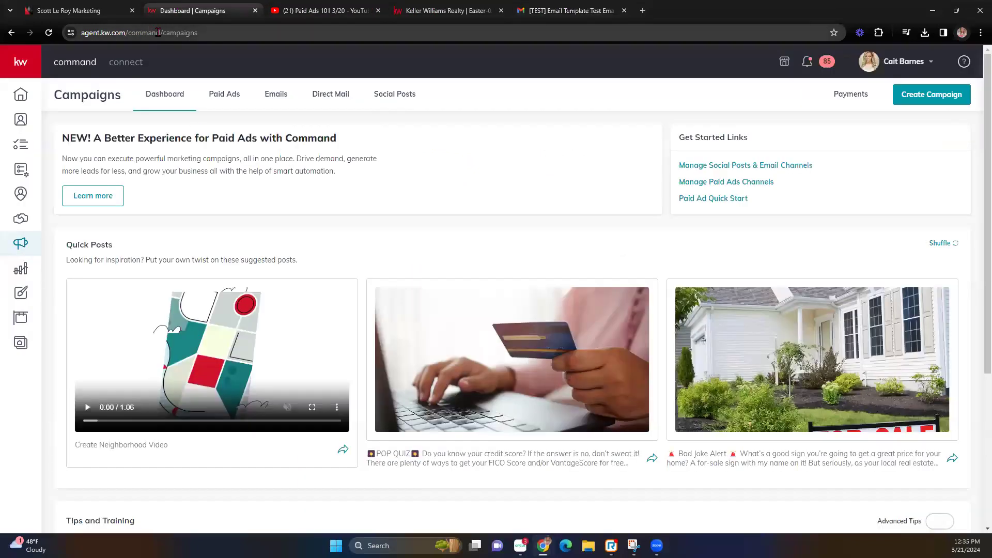
Step: Open the email campaigns overview and examine its remaining-sends notice and the goal and channel filter options
left_click(275, 97)
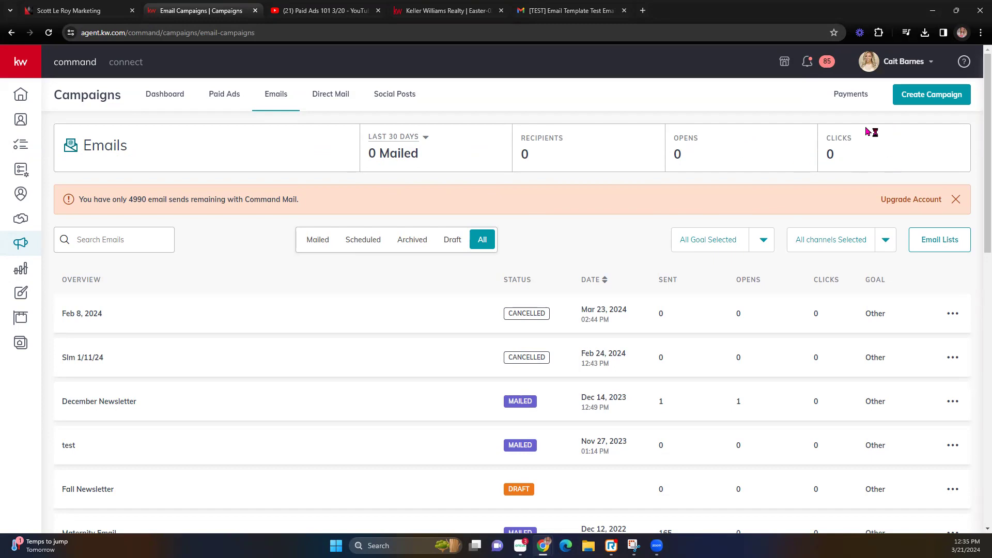
left_click_drag(124, 200, 333, 204)
left_click(333, 204)
left_click(759, 247)
left_click(760, 246)
left_click(879, 243)
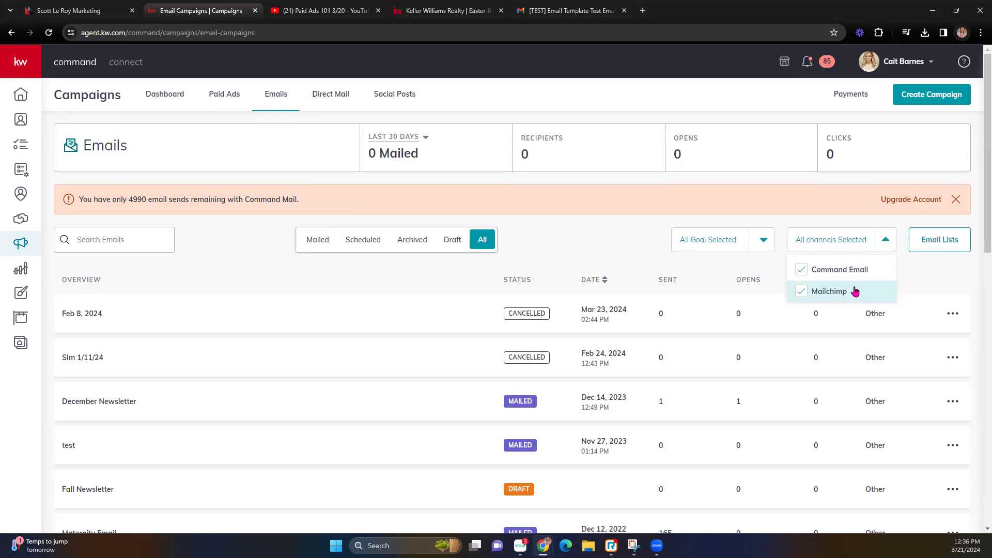
left_click(931, 277)
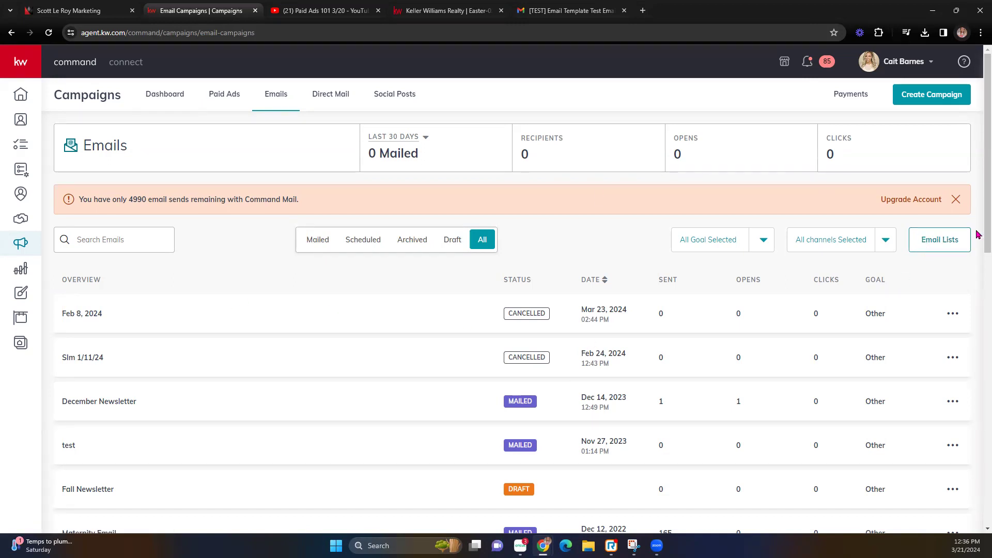
Step: Open the email lists and view them for MailChimp, returning to the Command Email channel
left_click(941, 243)
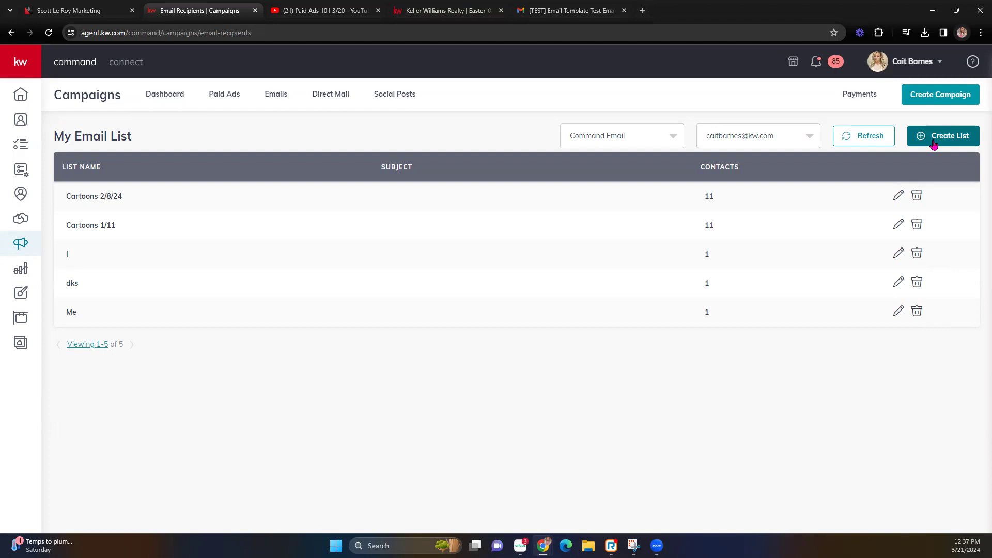
left_click(649, 140)
left_click(625, 166)
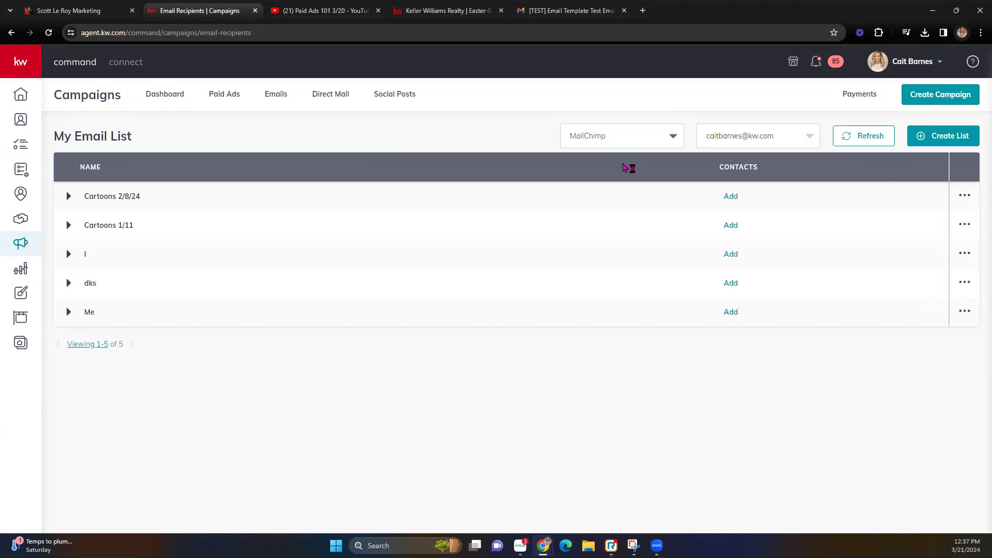
left_click(649, 140)
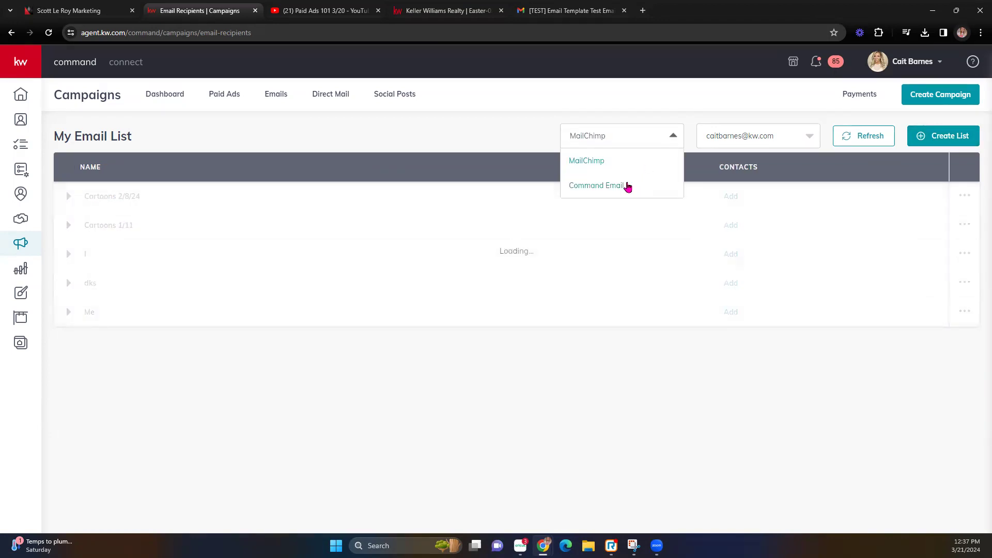
left_click(628, 186)
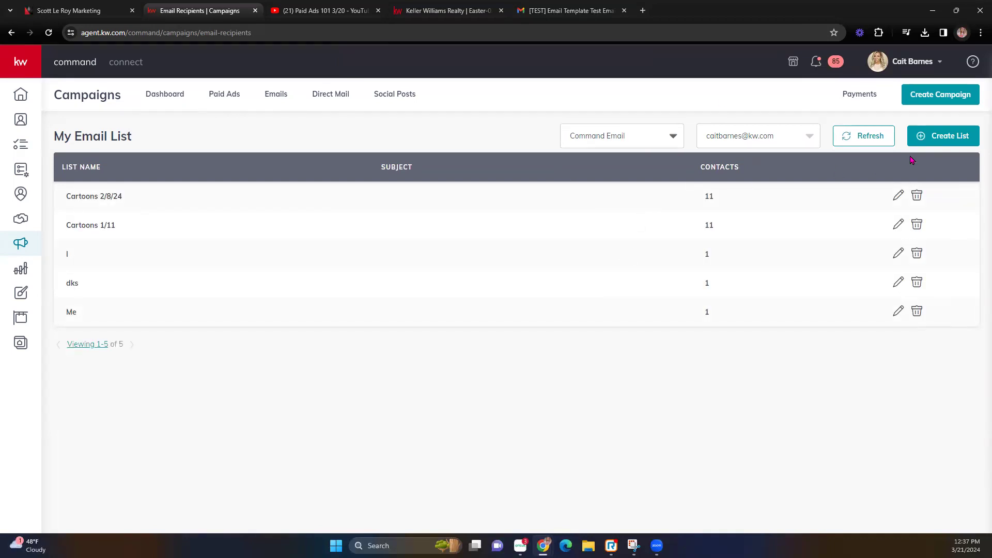
Step: Start a new Command Email contact list named "cartoon 3/21"
left_click(938, 143)
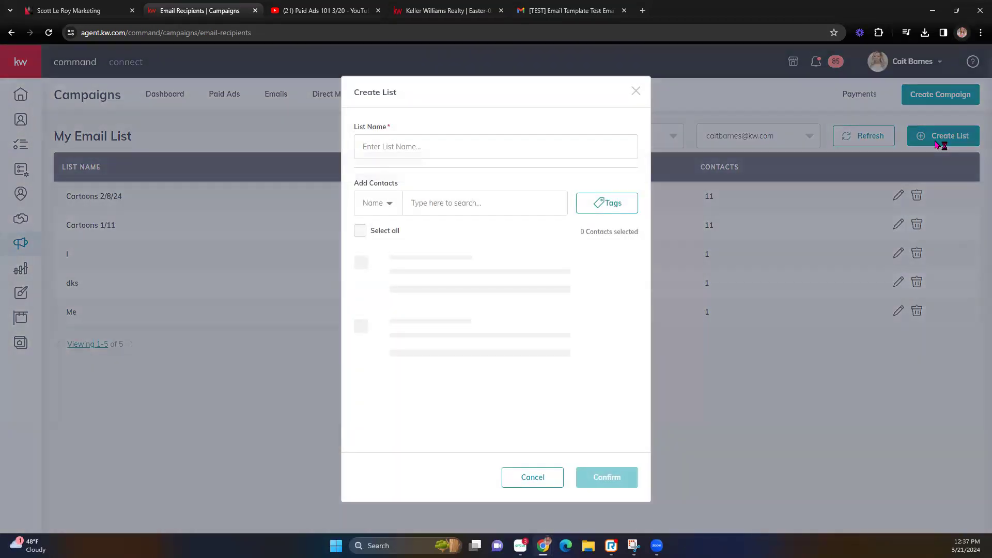
left_click(428, 147)
type("cartoon")
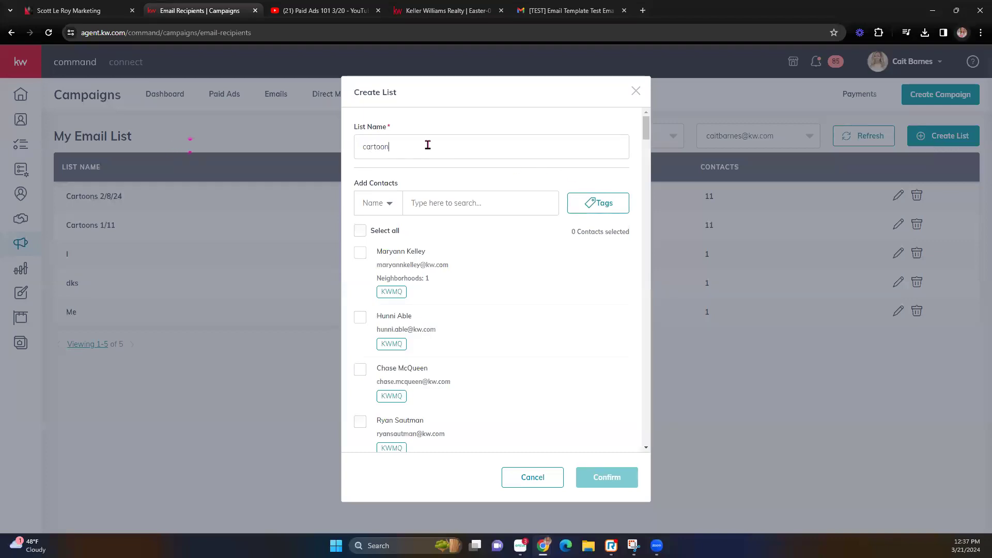
type(" 3/214")
Step: Filter the new list's available contacts by the cartoons tag
left_click(585, 201)
scroll(571, 334, "down", 5)
scroll(571, 333, "down", 5)
scroll(571, 334, "up", 15)
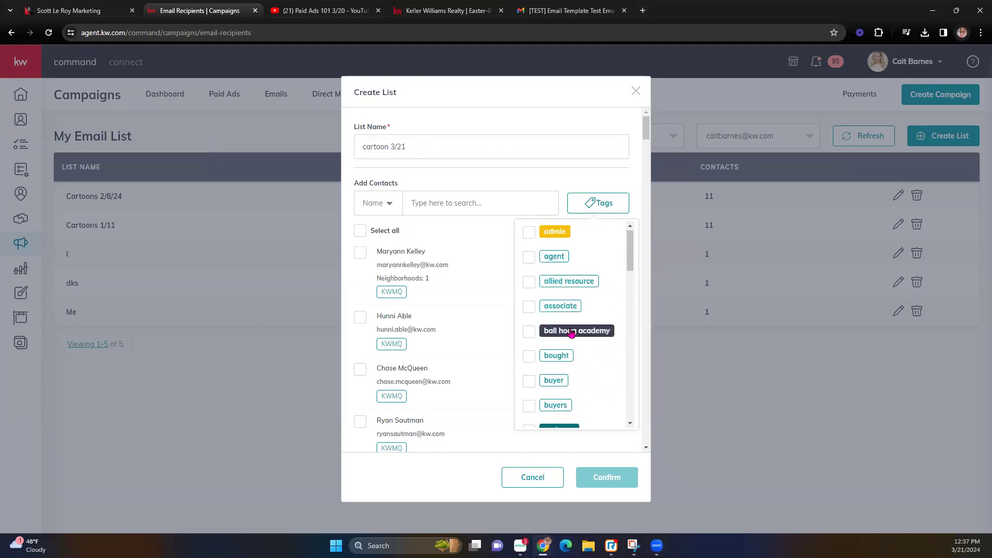
scroll(572, 334, "down", 2)
left_click(566, 336)
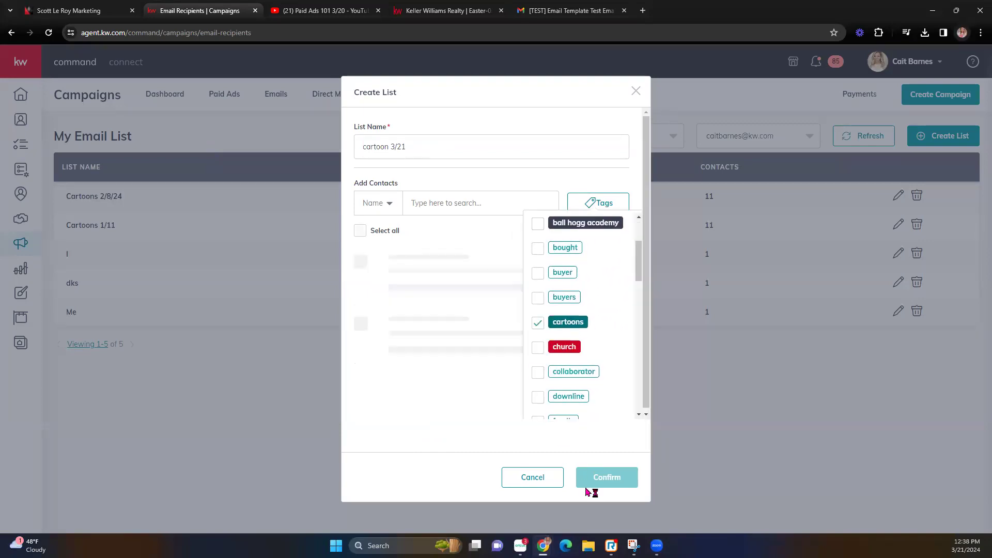
left_click(549, 184)
Step: Review the tagged contacts, select all of them and confirm creation of the list
scroll(419, 385, "down", 7)
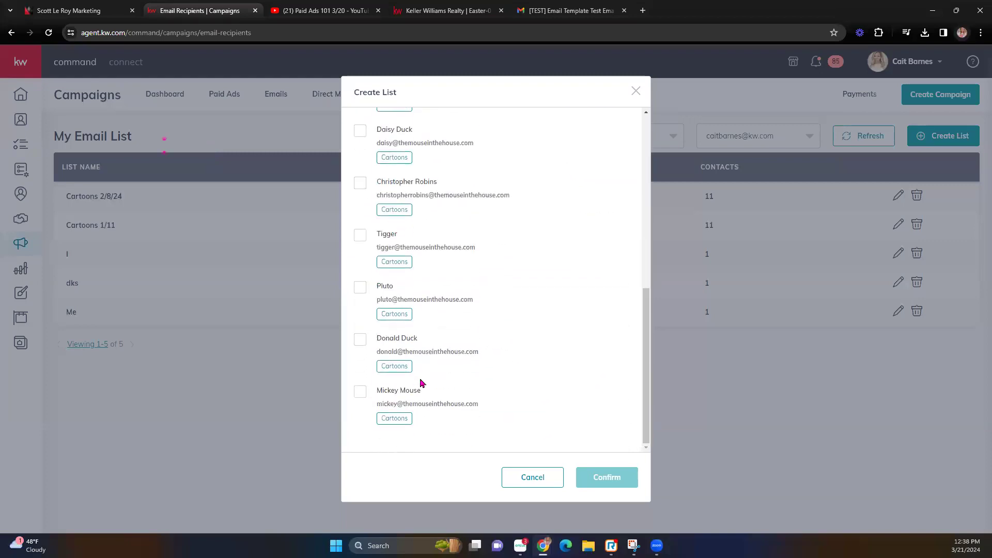
scroll(421, 382, "up", 10)
scroll(433, 291, "down", 9)
scroll(508, 385, "up", 4)
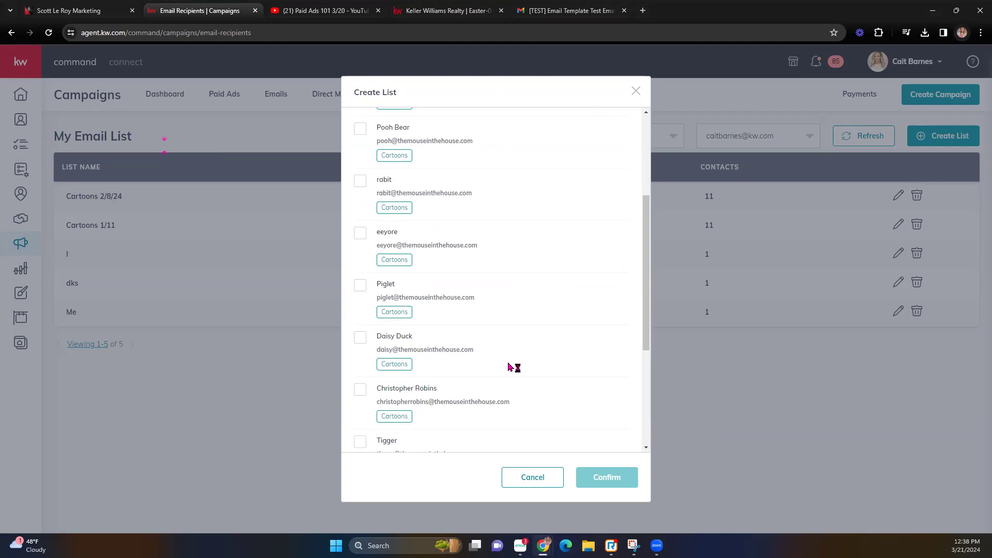
scroll(512, 366, "up", 3)
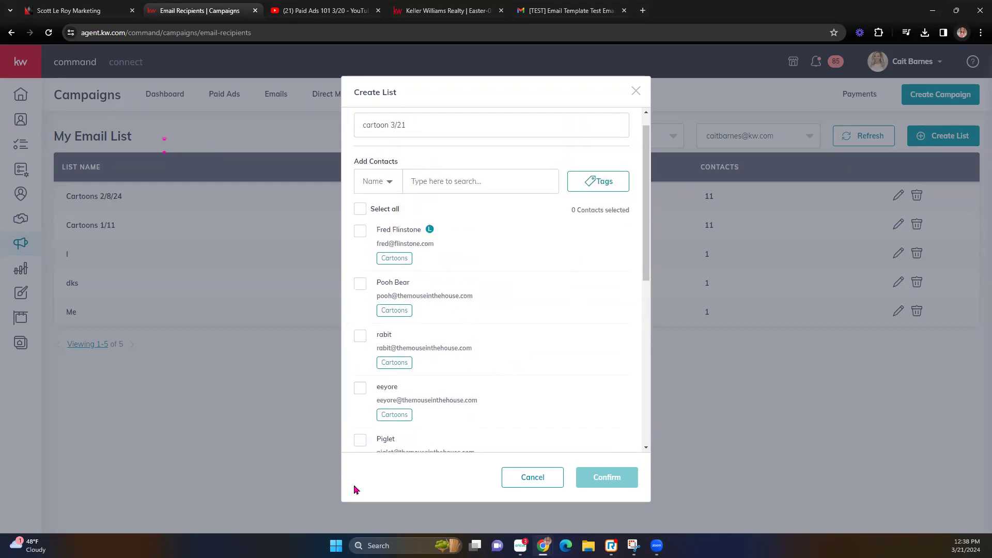
left_click(360, 209)
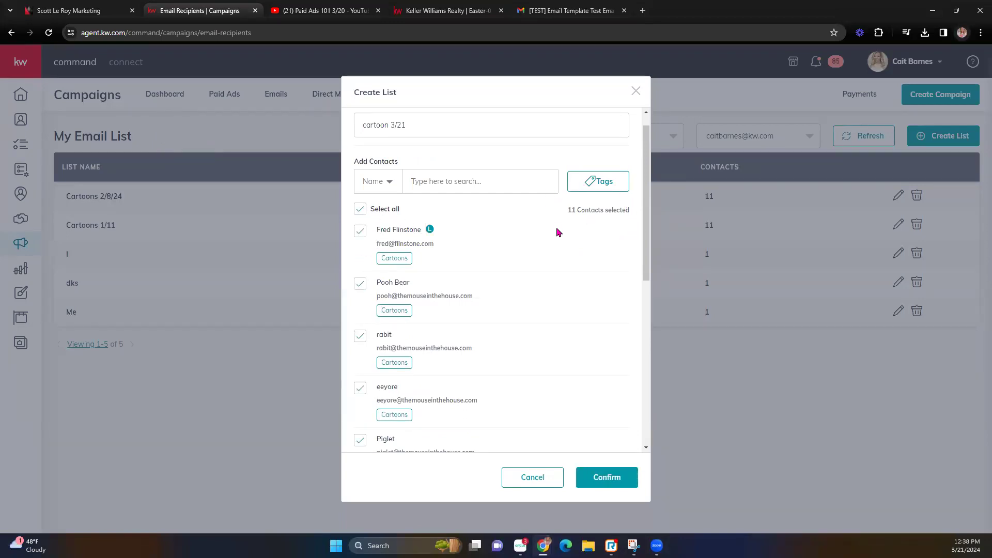
left_click(602, 478)
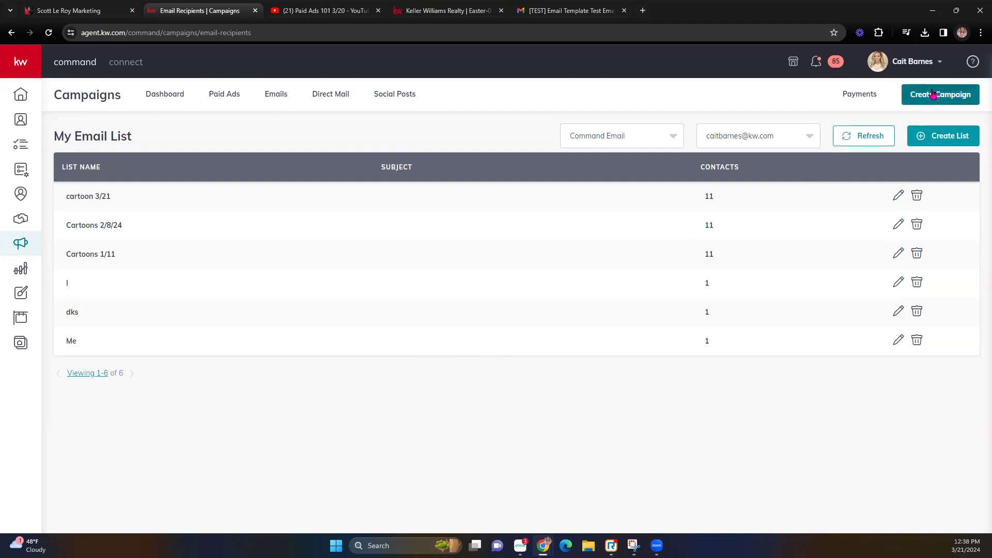
Step: Create a Command Email campaign named "Newsletter March" with the Event Awareness goal, and change its campaign goal to Other
left_click(933, 94)
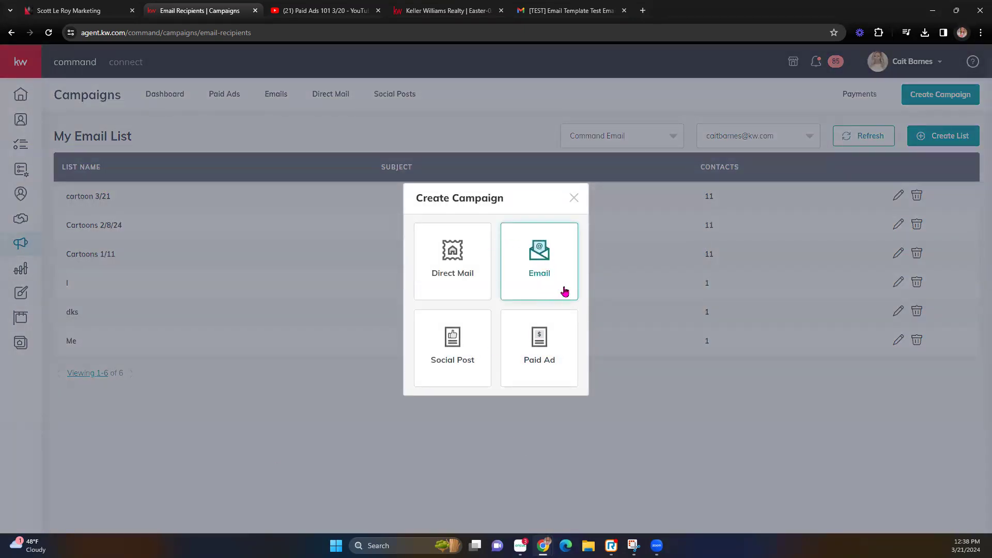
left_click(552, 263)
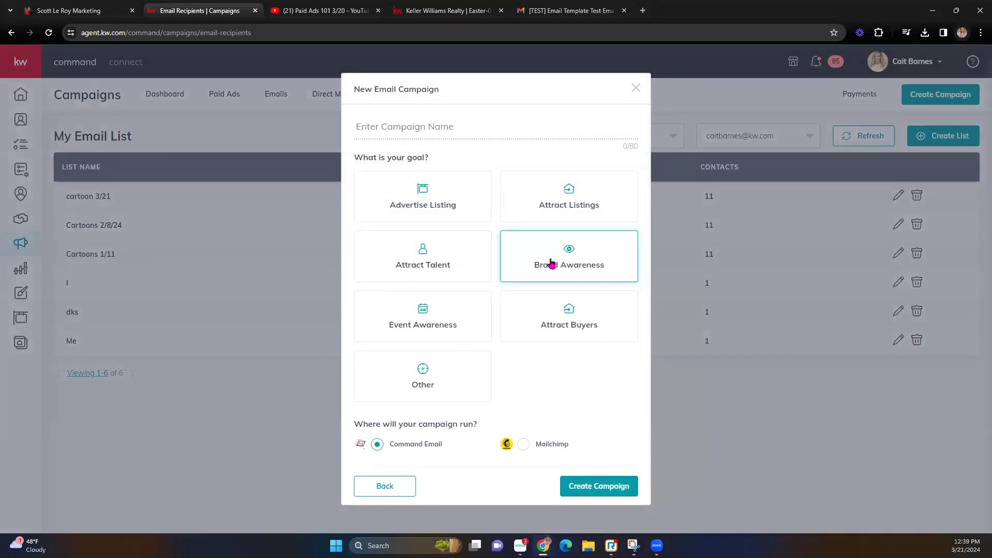
left_click(462, 126)
type("Newsletter March")
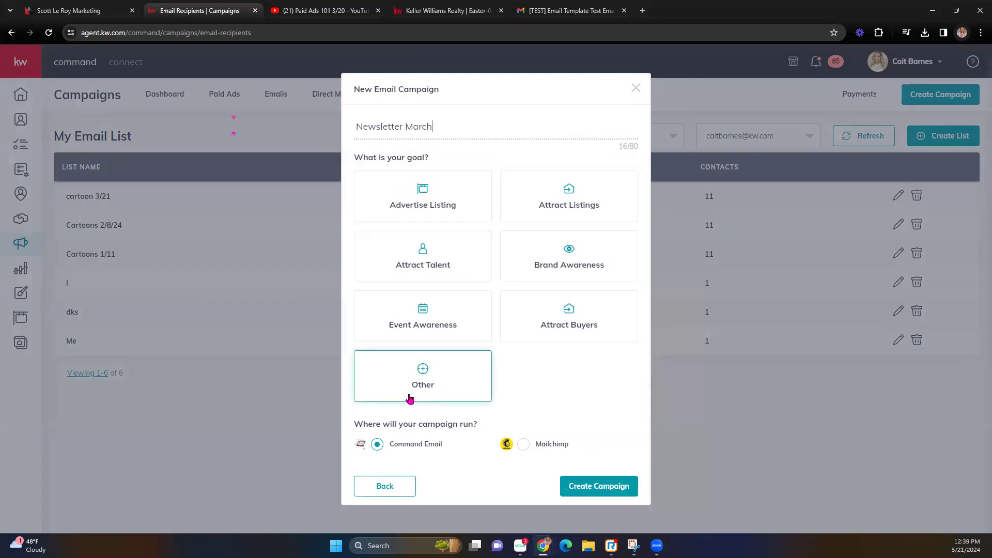
left_click(412, 326)
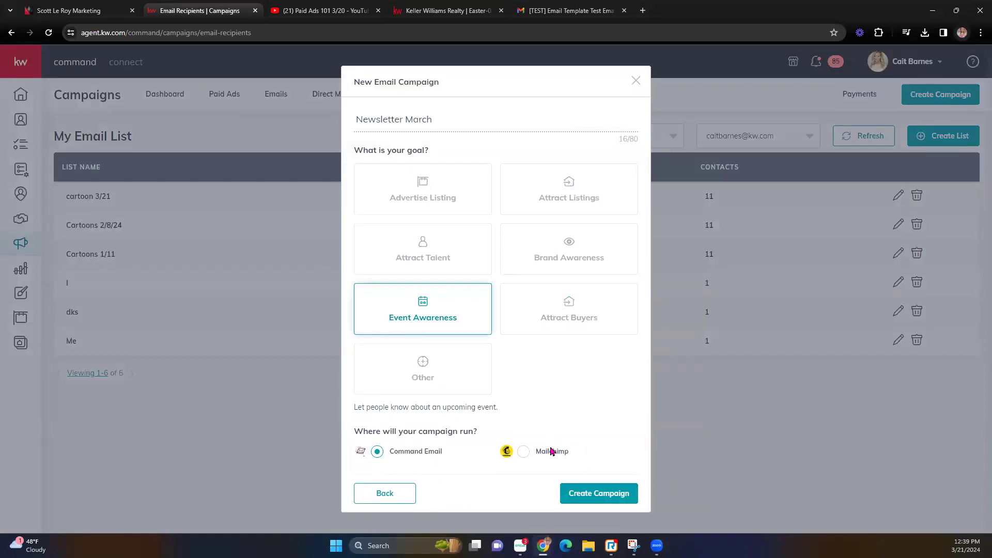
left_click(583, 501)
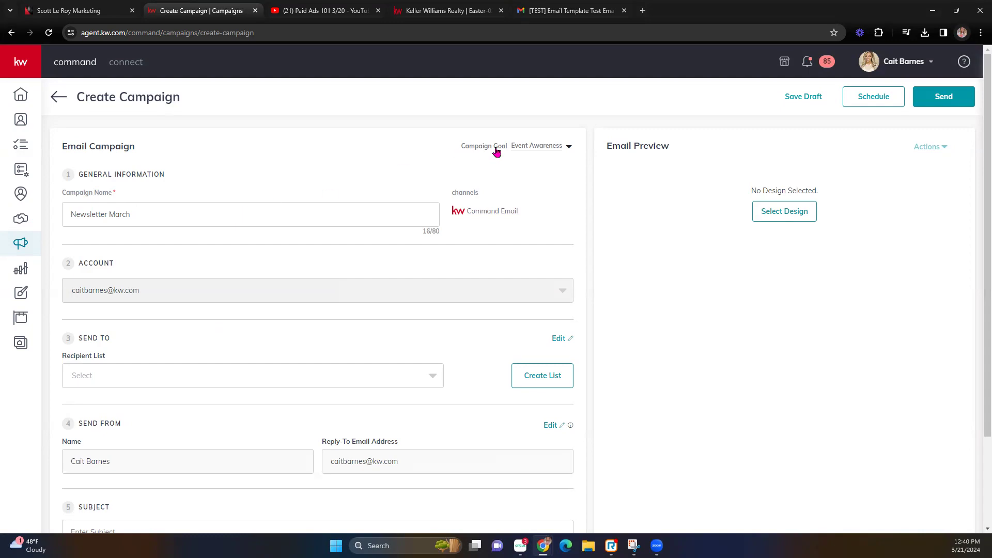
left_click(532, 147)
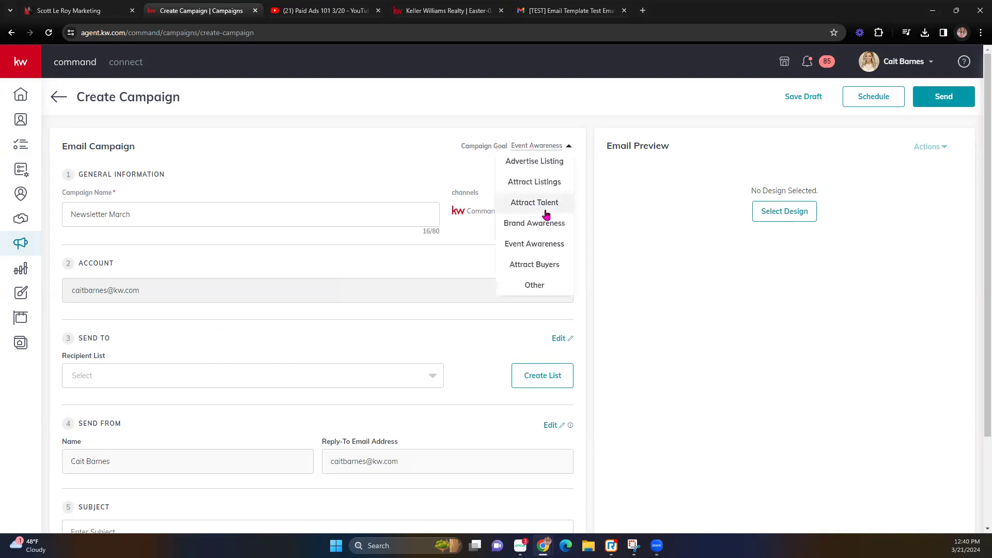
left_click(538, 287)
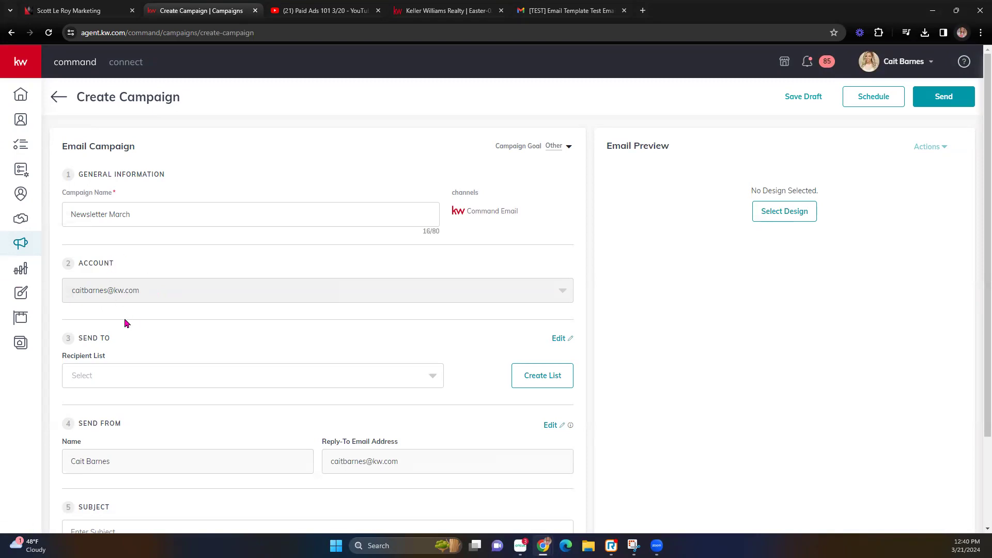
Step: Check the sender address in the test email's header details in Gmail and return to the campaign in Command
left_click(555, 15)
scroll(277, 285, "up", 20)
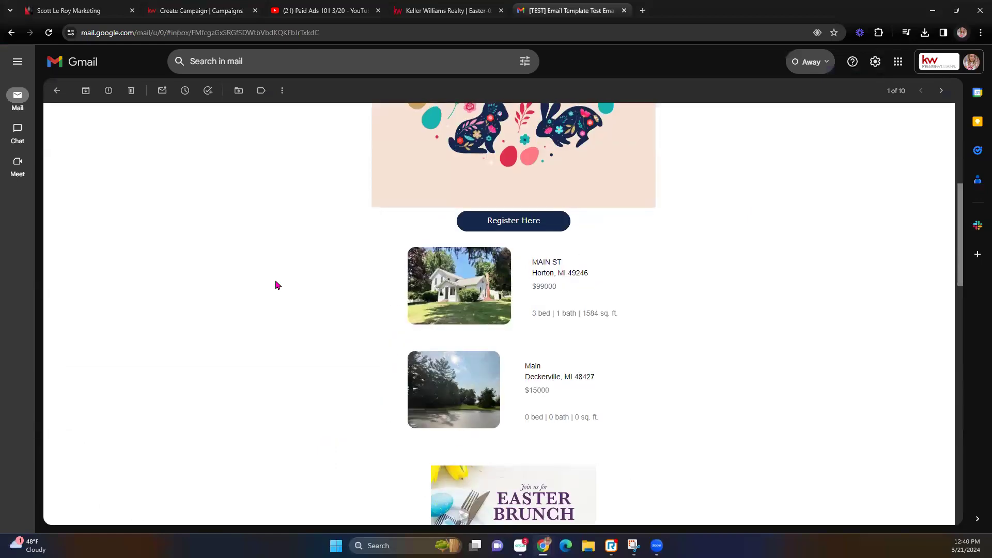
left_click(102, 158)
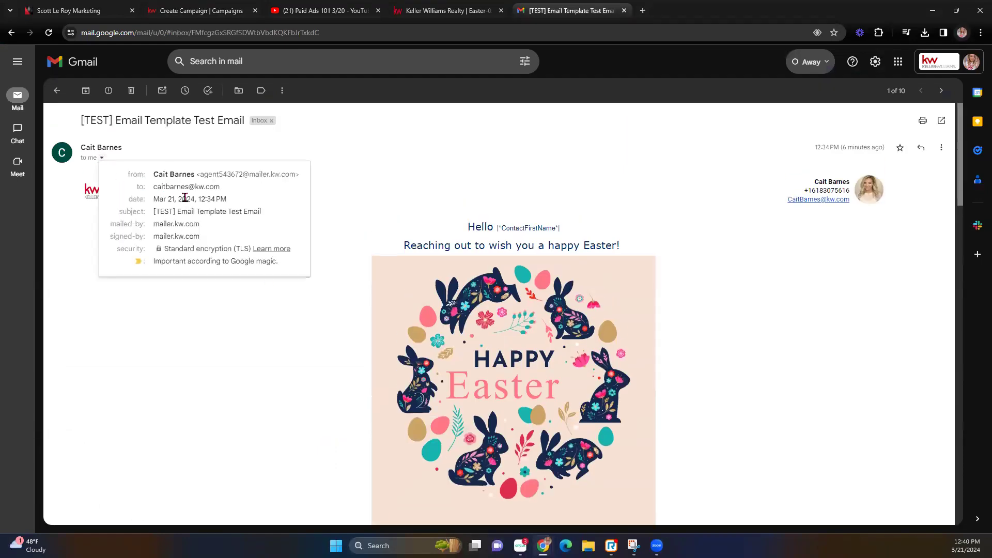
left_click_drag(297, 175, 202, 175)
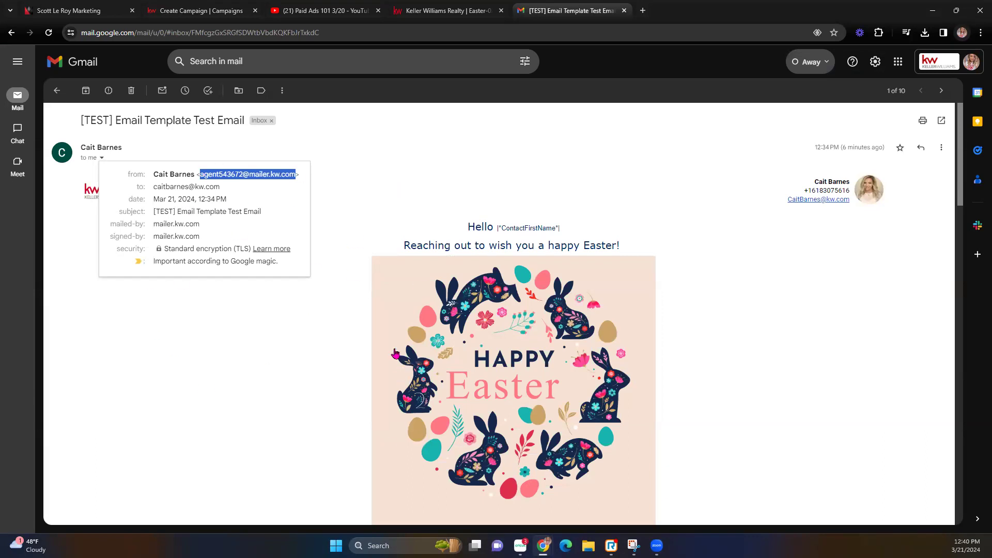
left_click(199, 9)
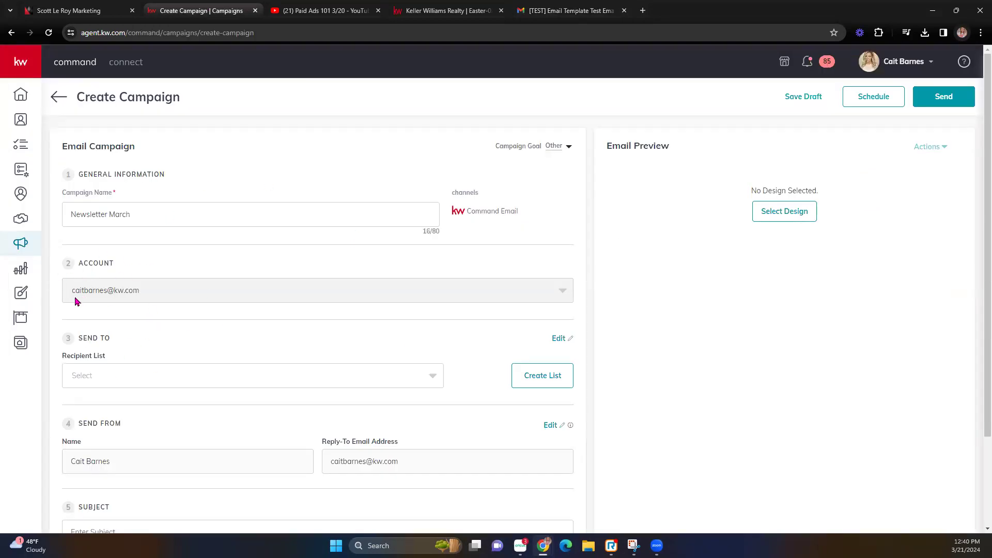
Step: Set the campaign's recipient list to "cartoon 3/21"
scroll(124, 328, "down", 1)
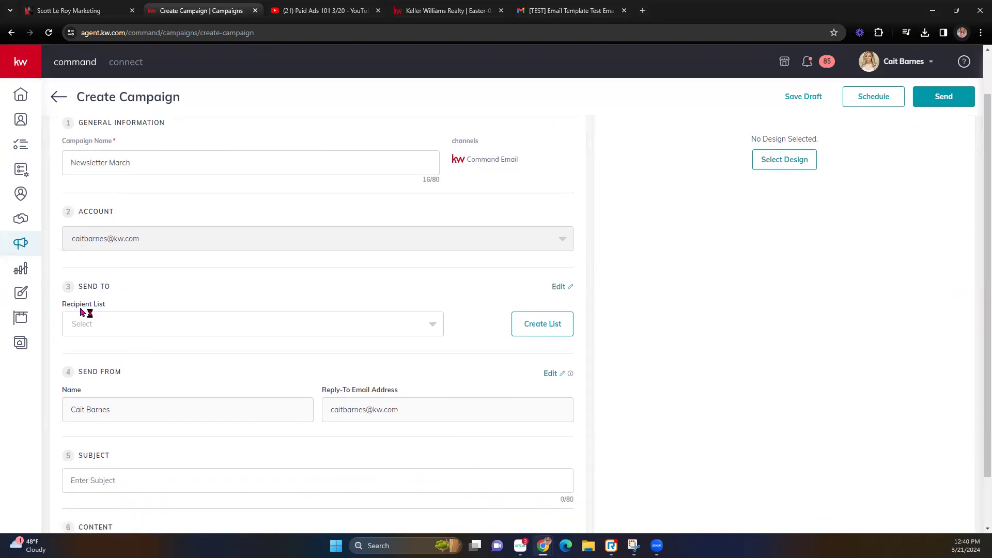
left_click(151, 322)
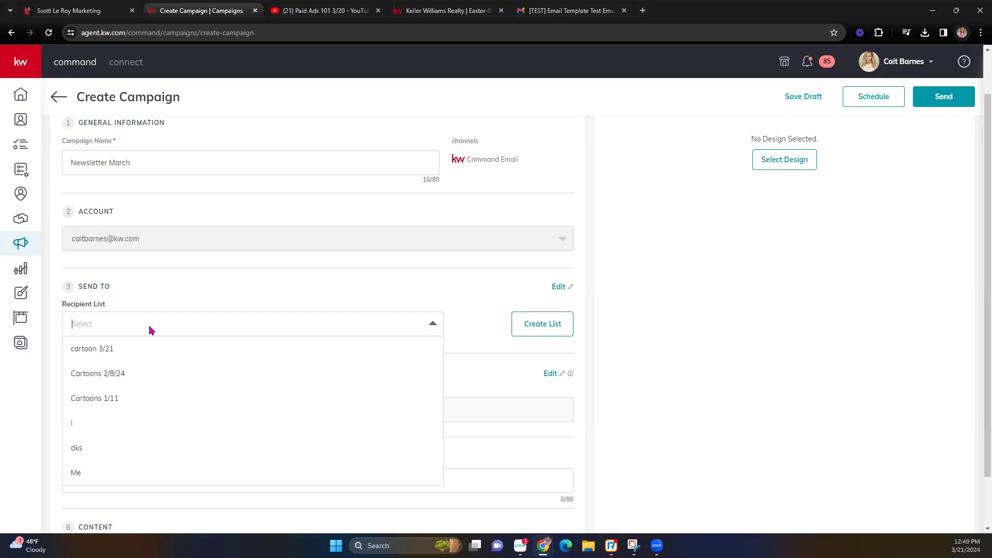
left_click(115, 354)
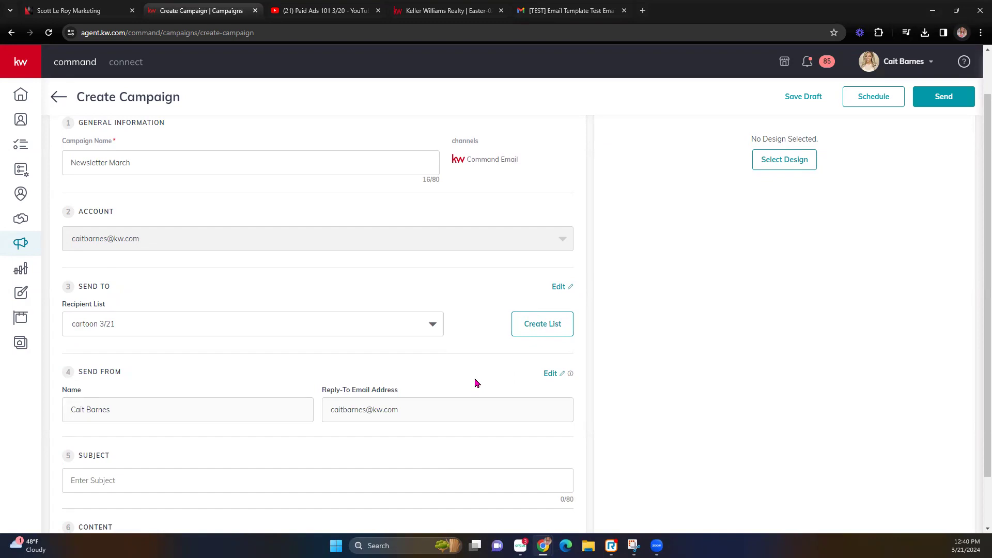
Step: Compare the campaign's Send From section with the sender name on the test email in Gmail, and return to Command
scroll(477, 385, "down", 2)
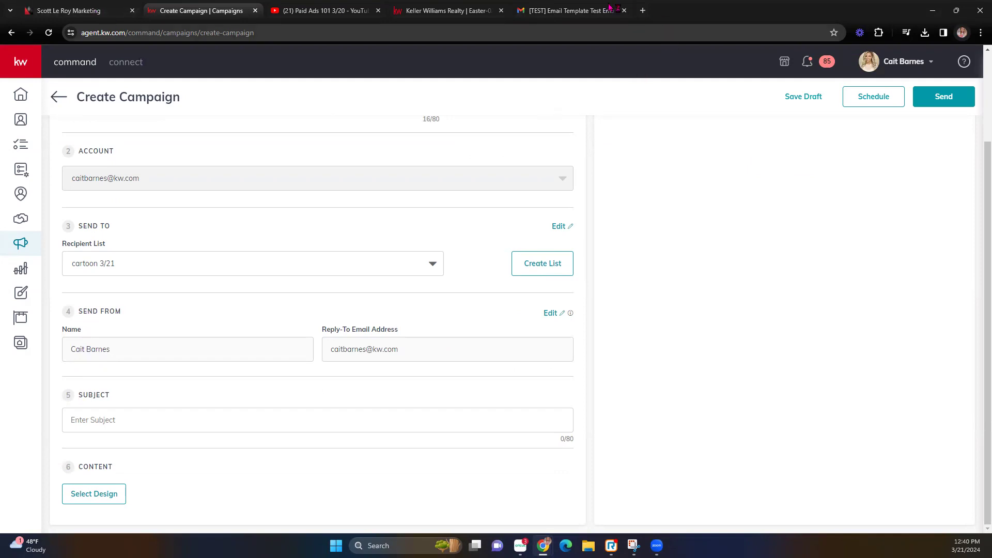
left_click(548, 11)
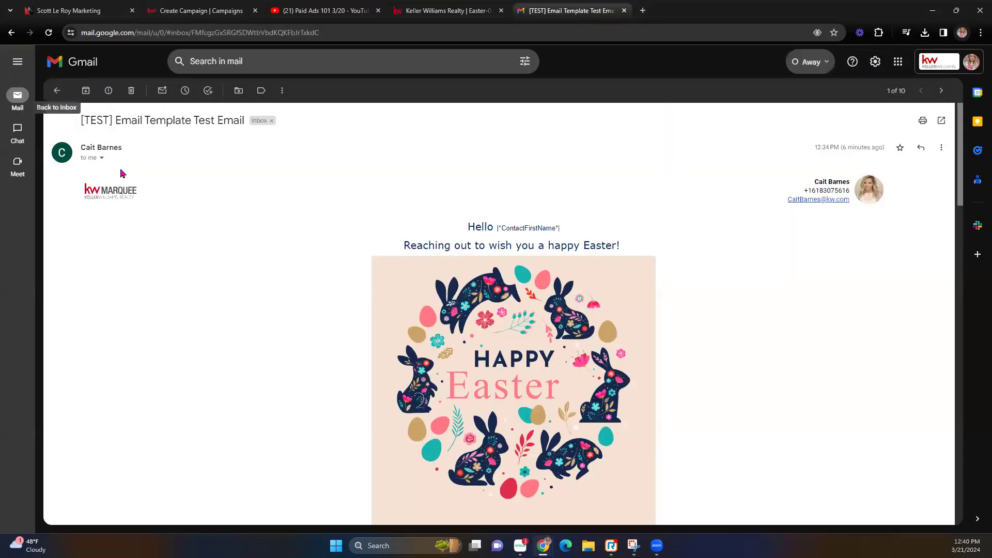
left_click(200, 9)
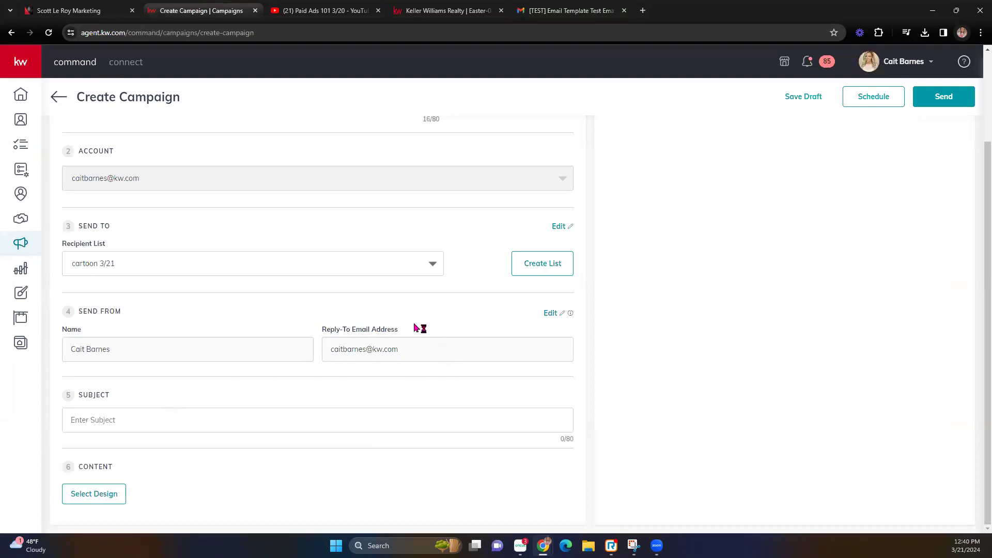
Step: Examine the Command Email service's sender name and reply-to configuration in the account settings, and return to the campaign
left_click(560, 313)
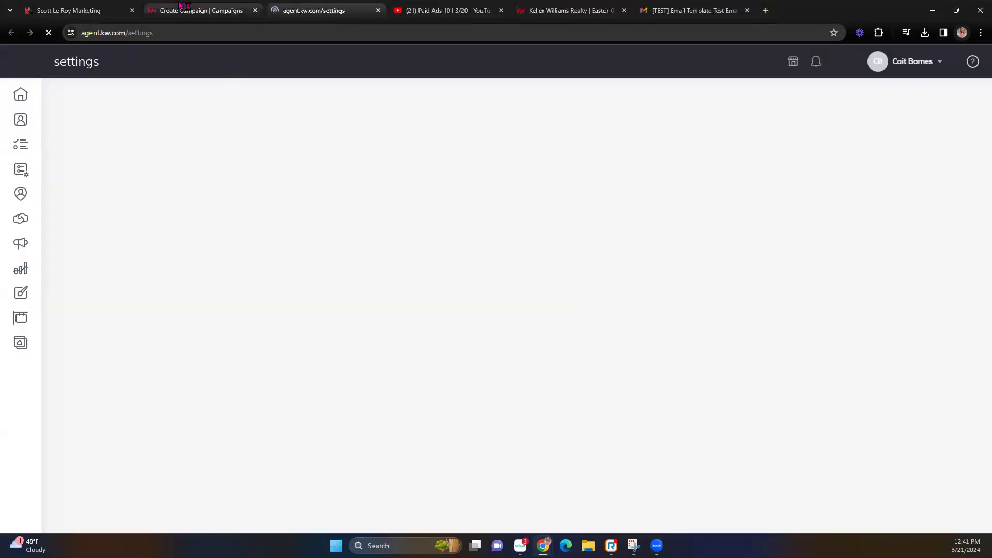
scroll(491, 305, "down", 8)
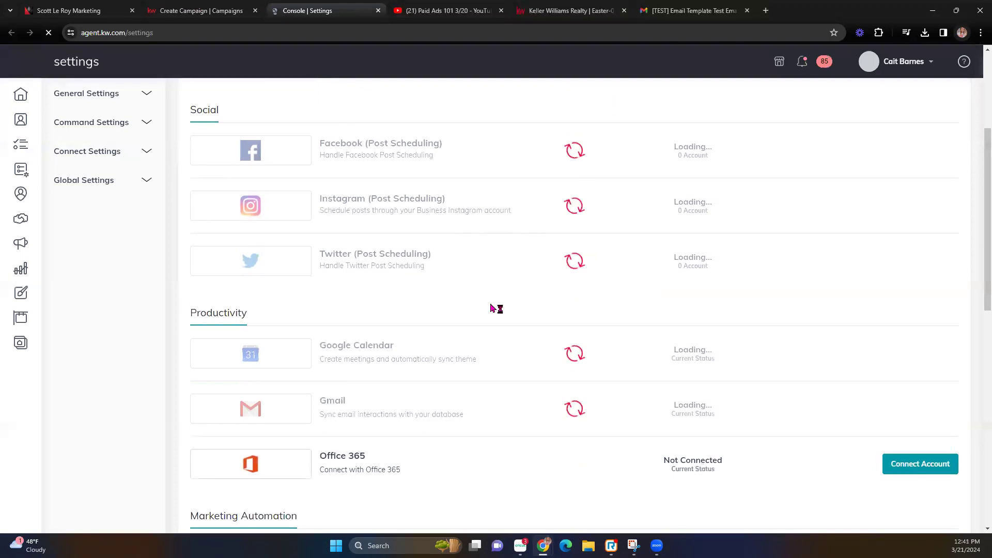
scroll(491, 308, "down", 4)
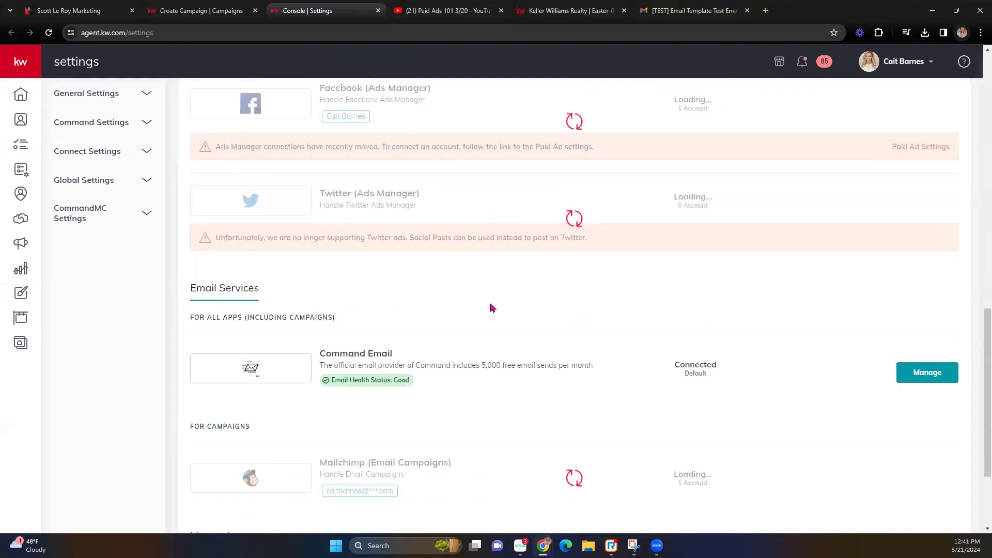
scroll(333, 297, "down", 7)
scroll(334, 298, "down", 3)
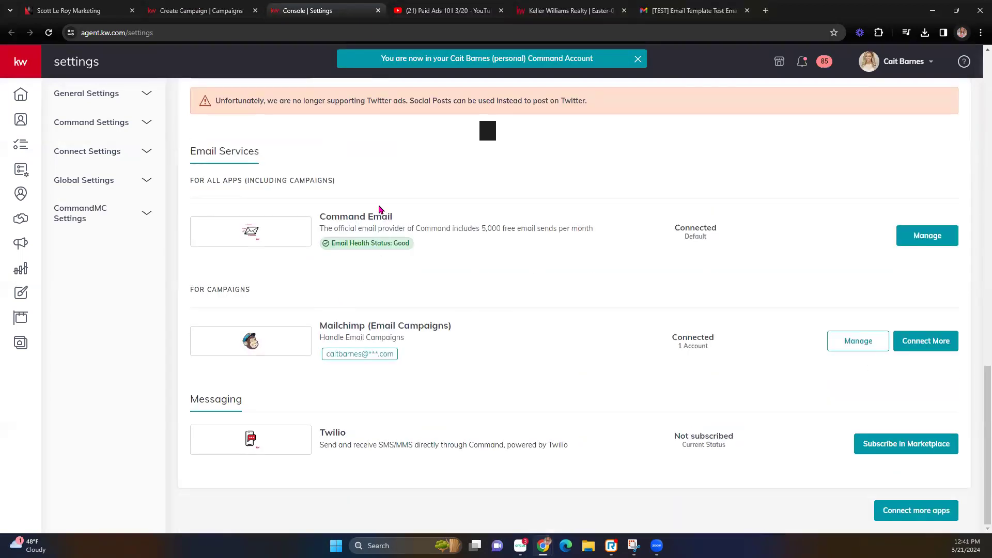
left_click(939, 243)
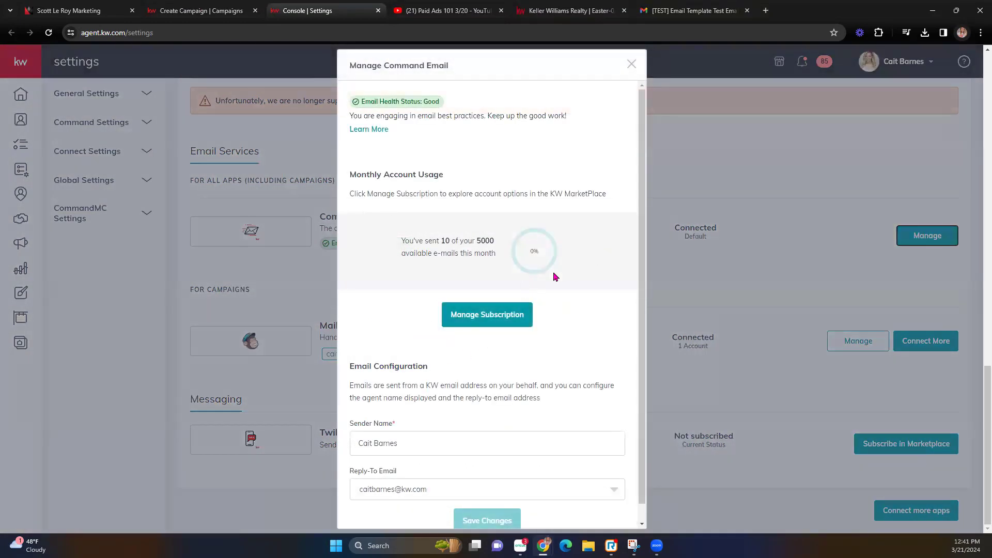
scroll(491, 333, "down", 1)
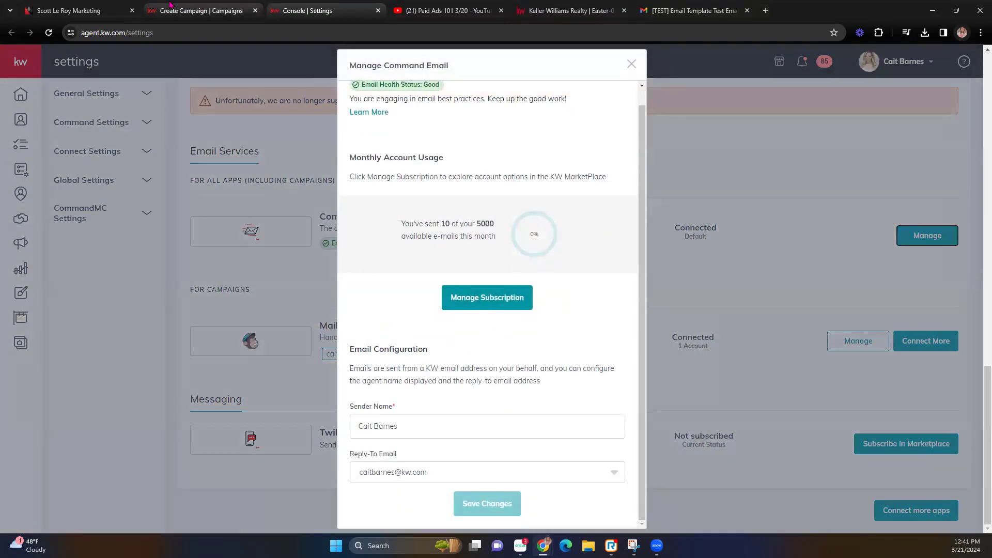
left_click(187, 9)
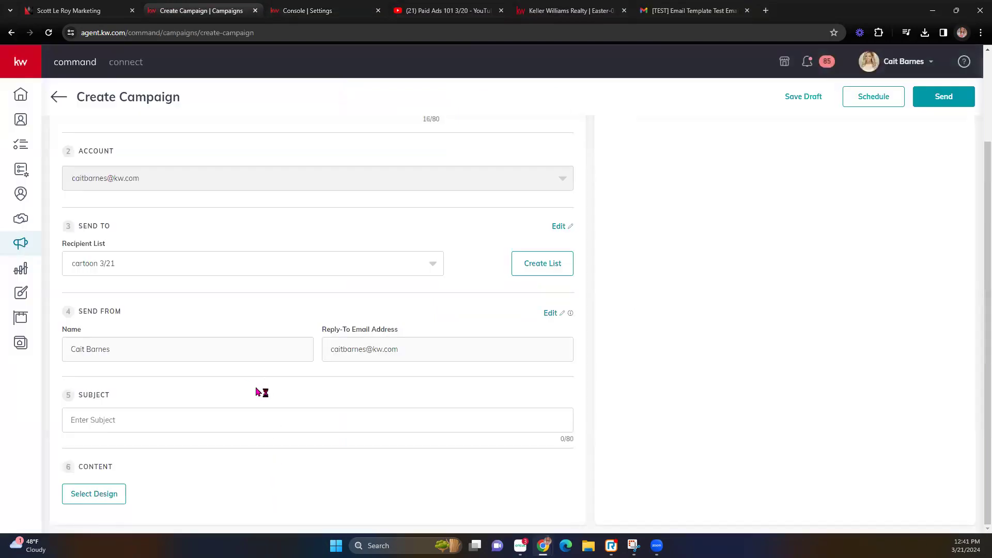
Step: Set the campaign's subject to "March Newsletter"
left_click(138, 411)
type("March")
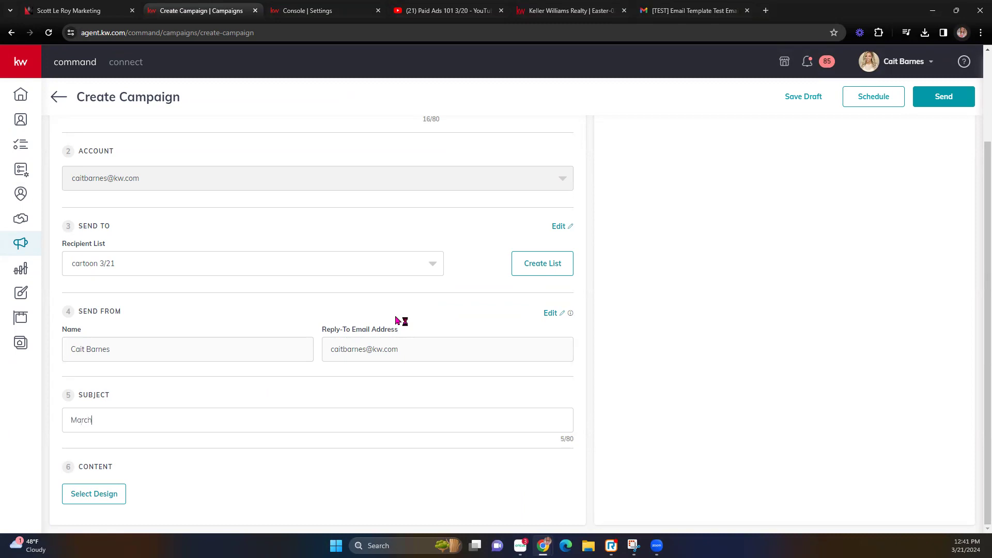
type(" Newsletter")
Step: Use the saved template "Newsletter- March 3/21" as the campaign's content, saving the design on exit
left_click(80, 497)
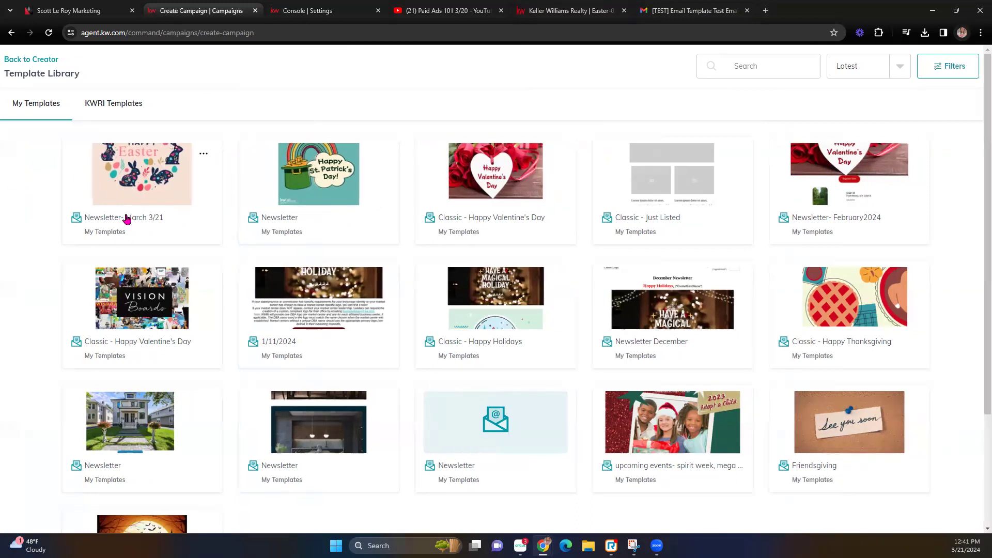
left_click(145, 214)
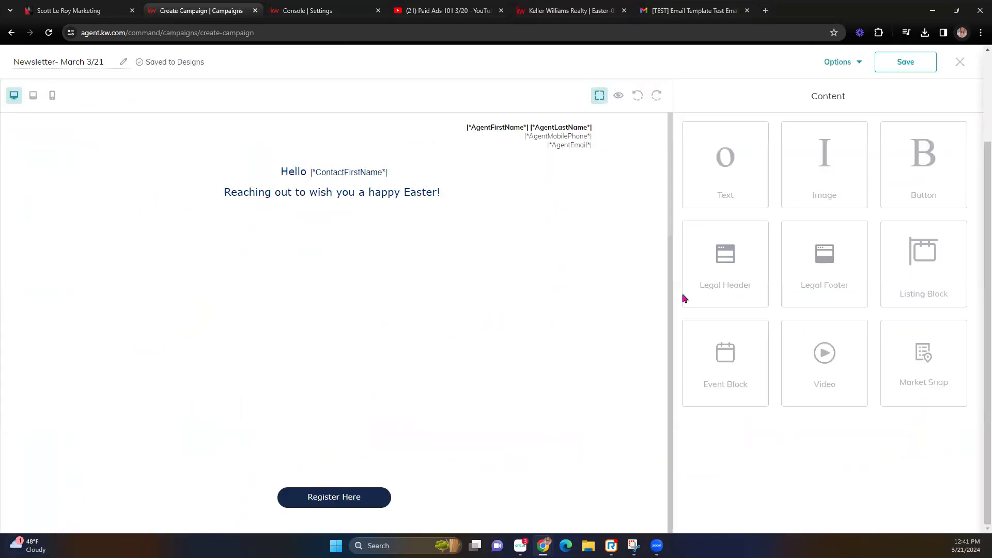
left_click(926, 67)
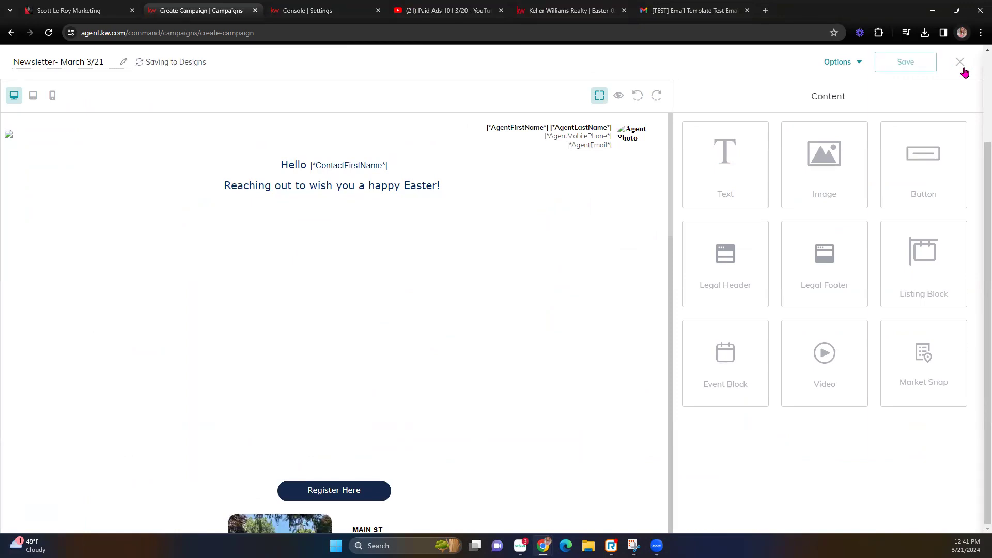
left_click(963, 69)
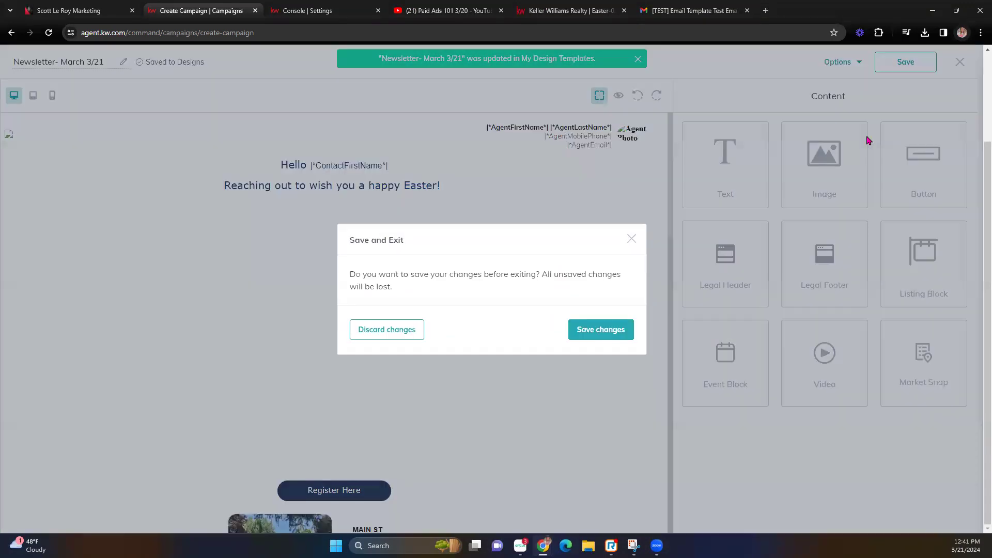
left_click(601, 337)
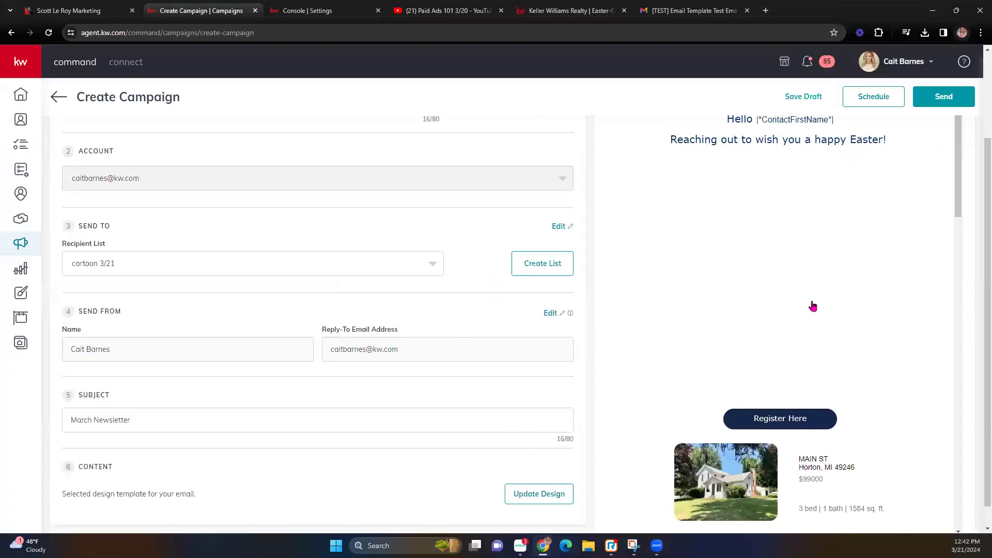
Step: Review the newsletter design in the campaign's email preview, including the full-size preview, and close it
scroll(813, 300, "up", 2)
scroll(812, 298, "down", 5)
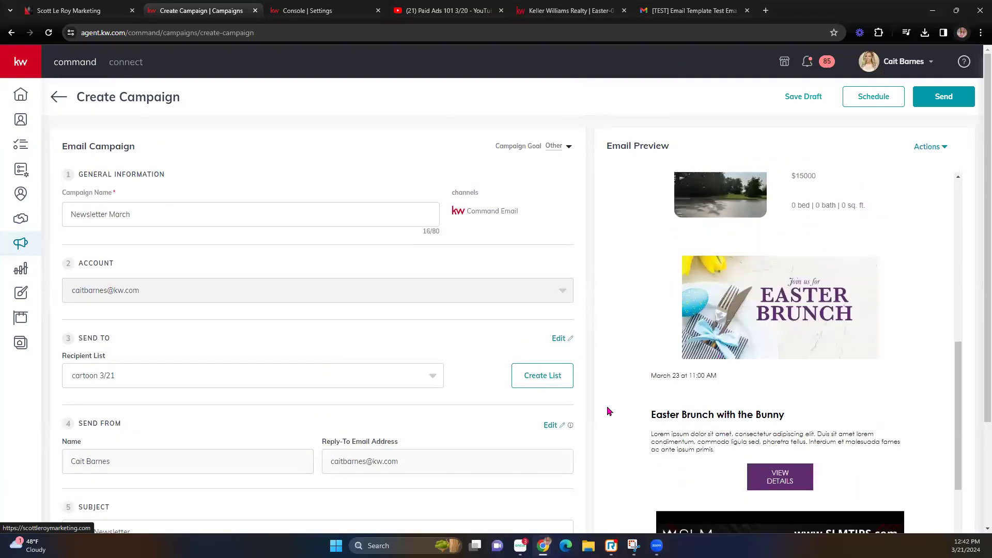
scroll(545, 443, "down", 3)
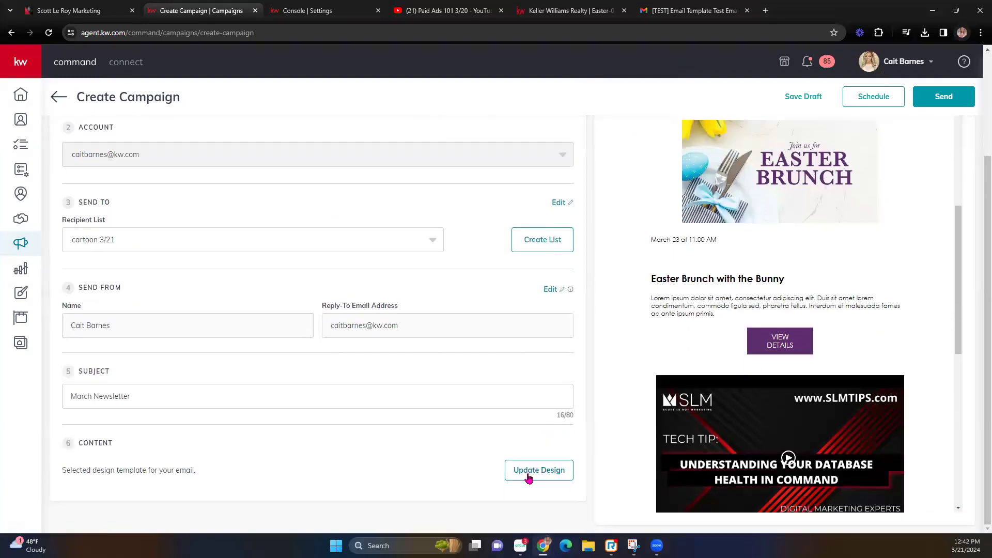
scroll(747, 413, "up", 5)
scroll(827, 326, "up", 3)
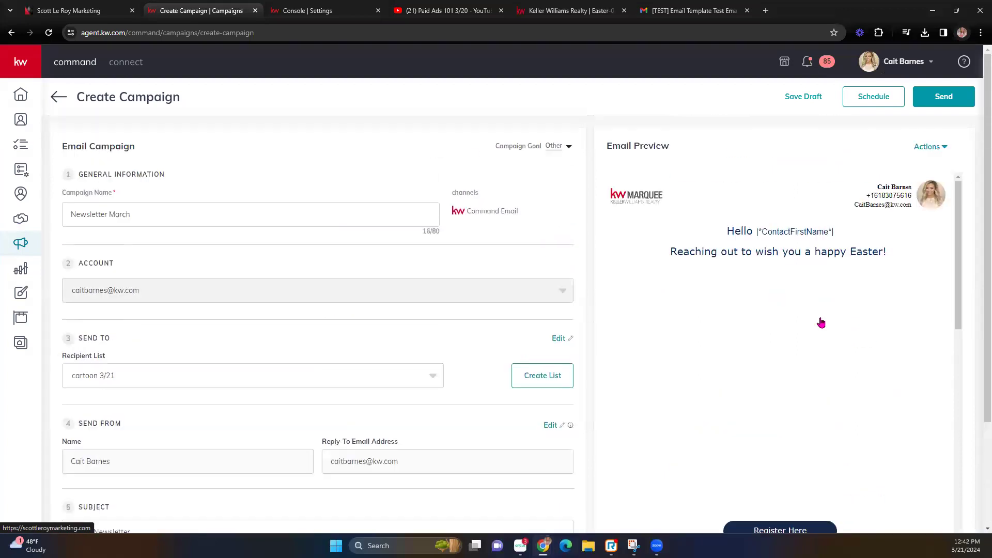
left_click(925, 147)
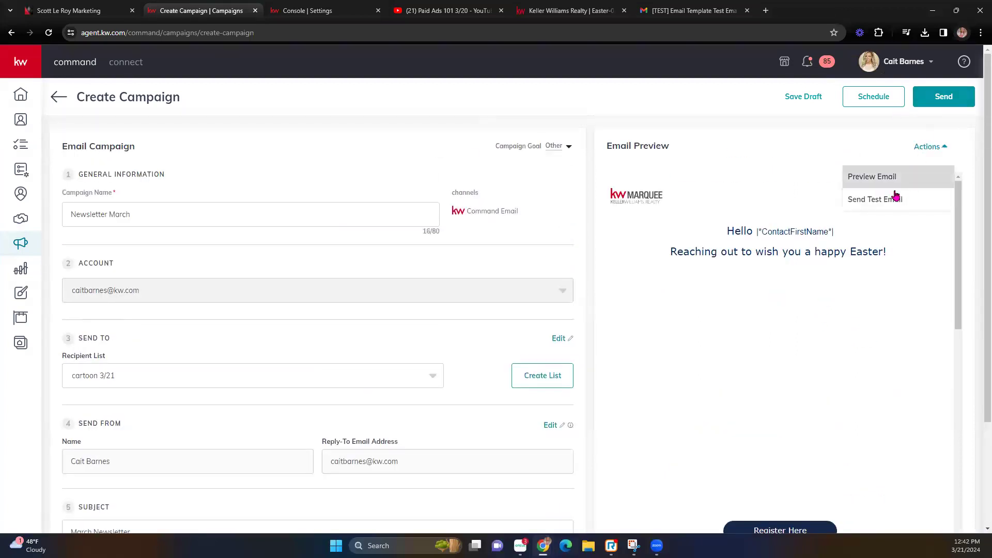
left_click(881, 177)
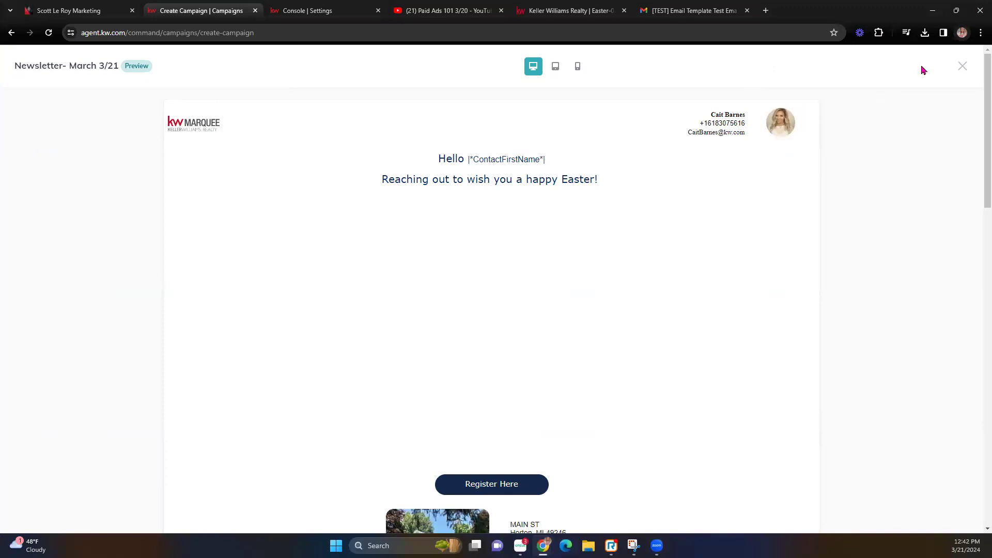
left_click(963, 66)
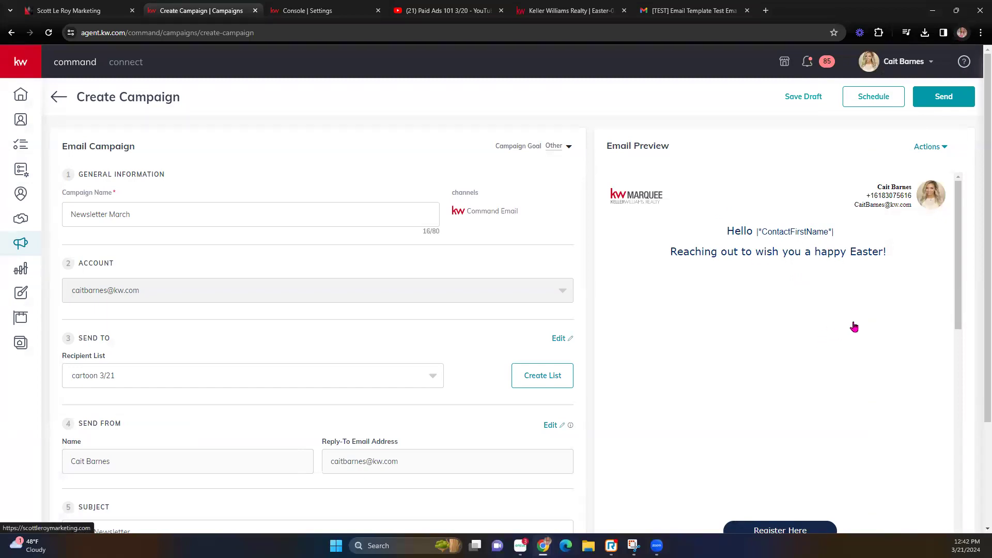
Step: Save the Newsletter March campaign as a draft
left_click(930, 146)
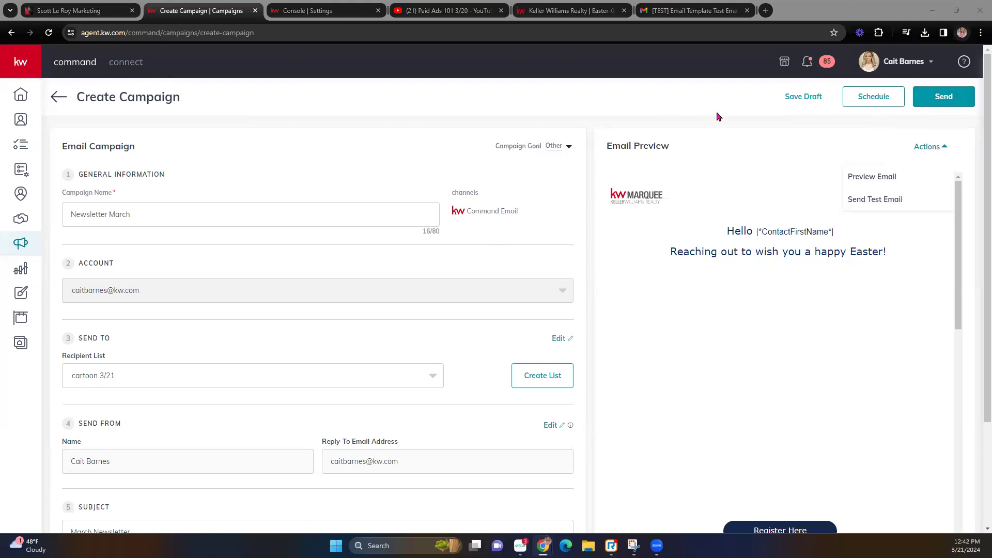
left_click(810, 100)
left_click(433, 323)
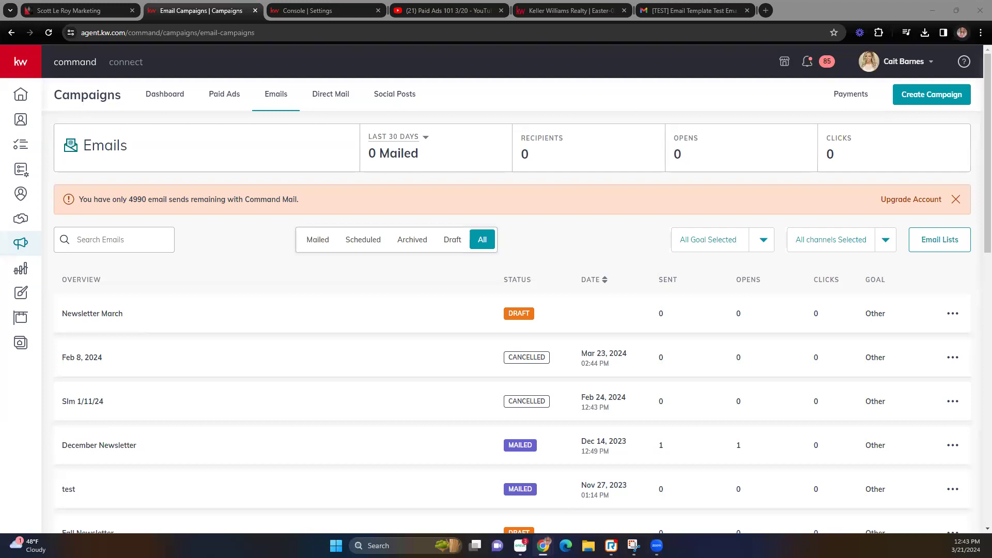
Step: Reopen the Newsletter March draft for editing and change its recipient list to "Me"
left_click(951, 315)
left_click(897, 294)
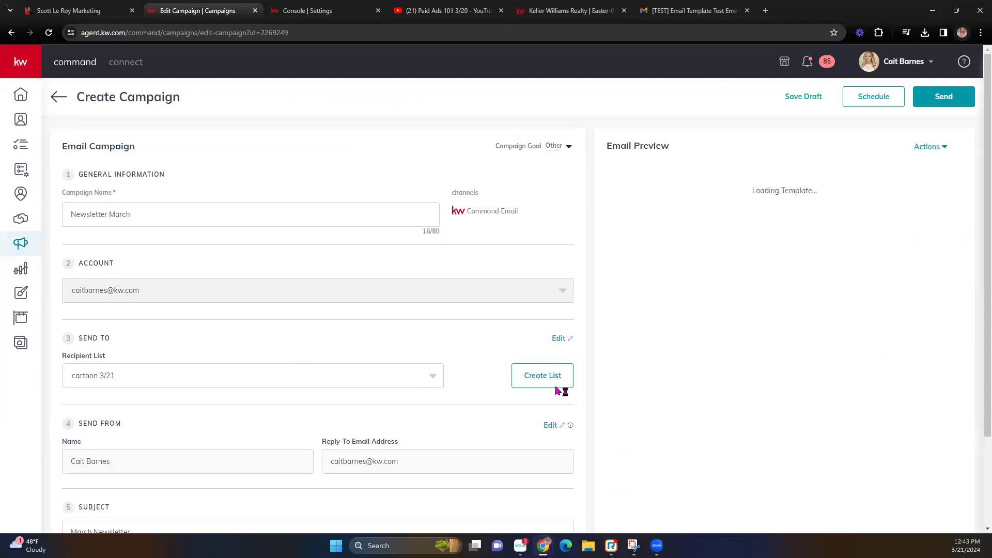
left_click(554, 382)
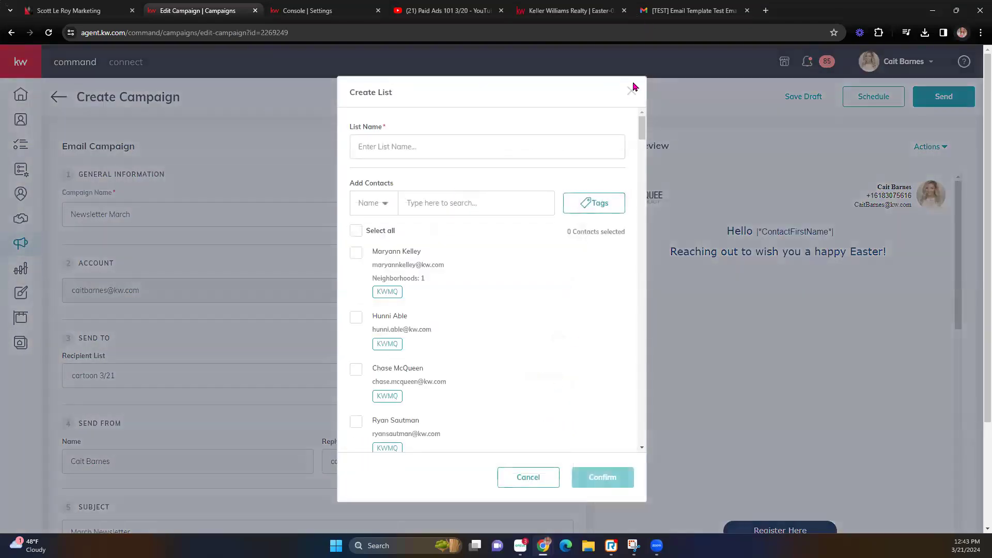
left_click(633, 89)
left_click(420, 383)
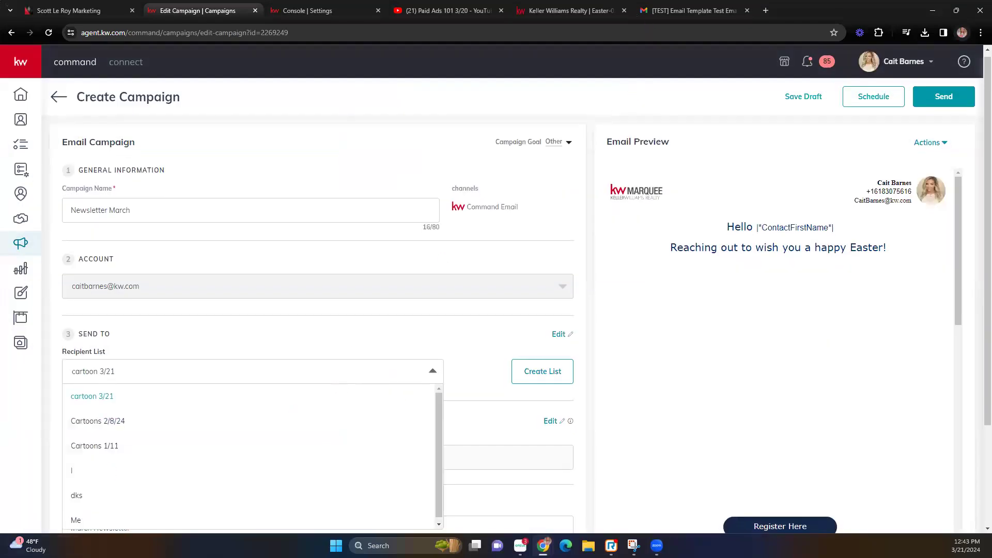
left_click(79, 520)
scroll(517, 440, "down", 3)
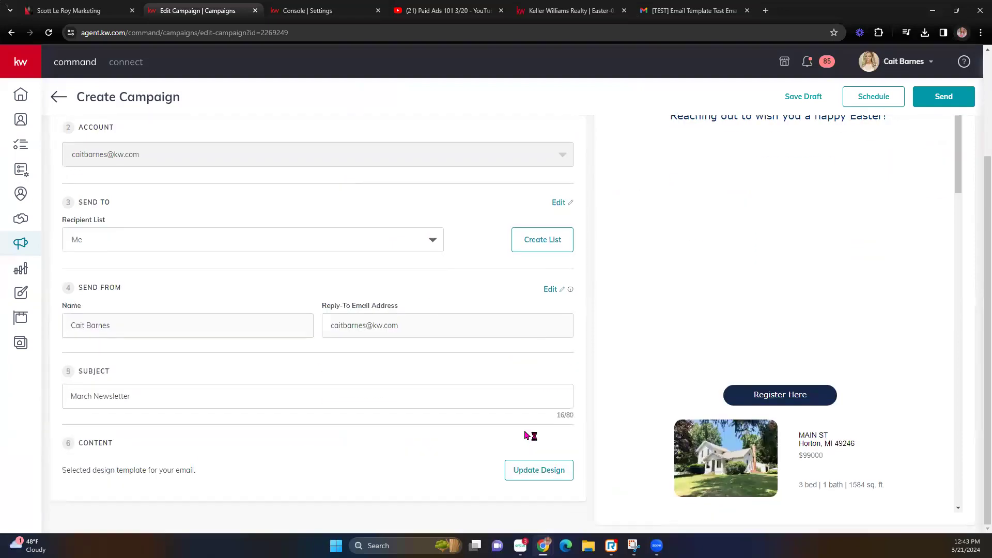
Step: Send the Newsletter March campaign immediately, and check Gmail for it before returning to the campaigns in Command
left_click(916, 103)
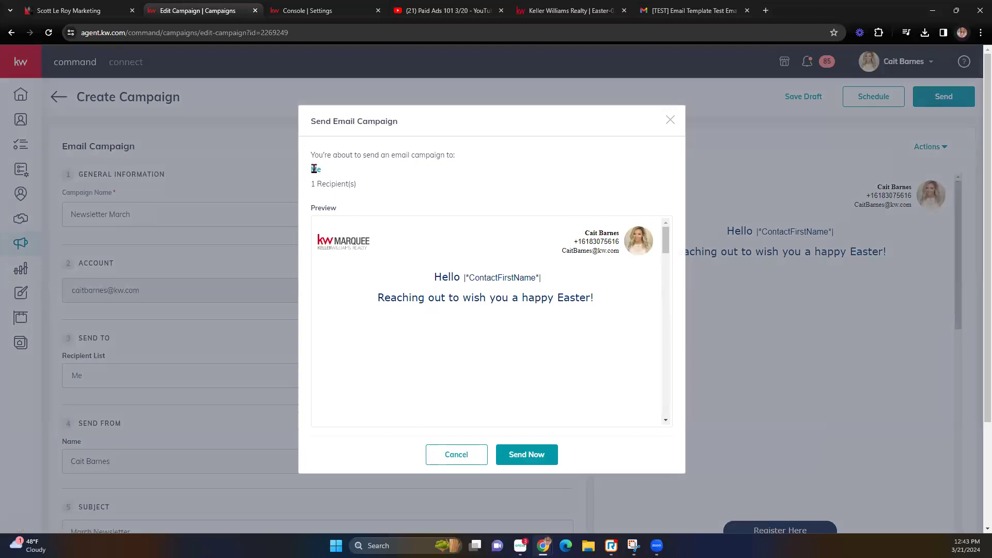
left_click(524, 453)
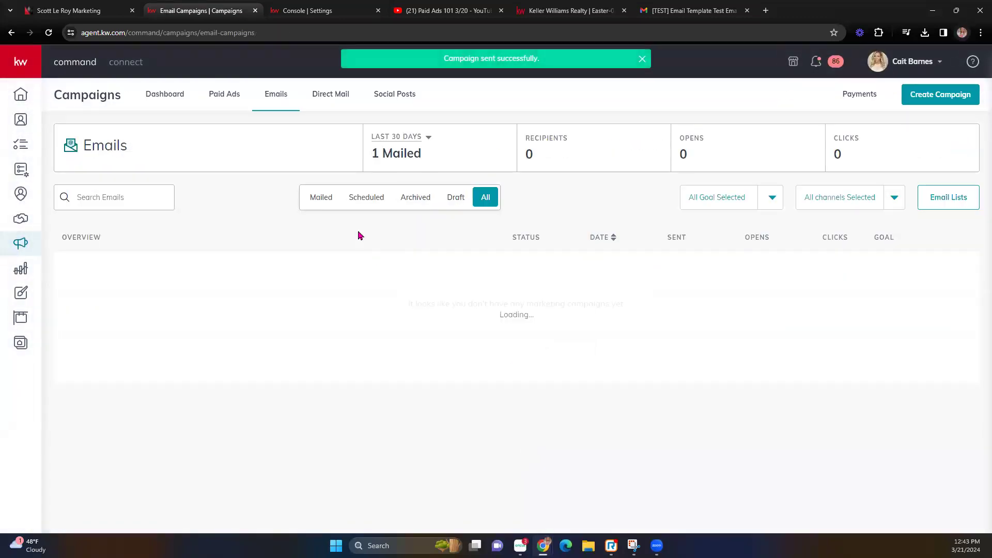
left_click(715, 5)
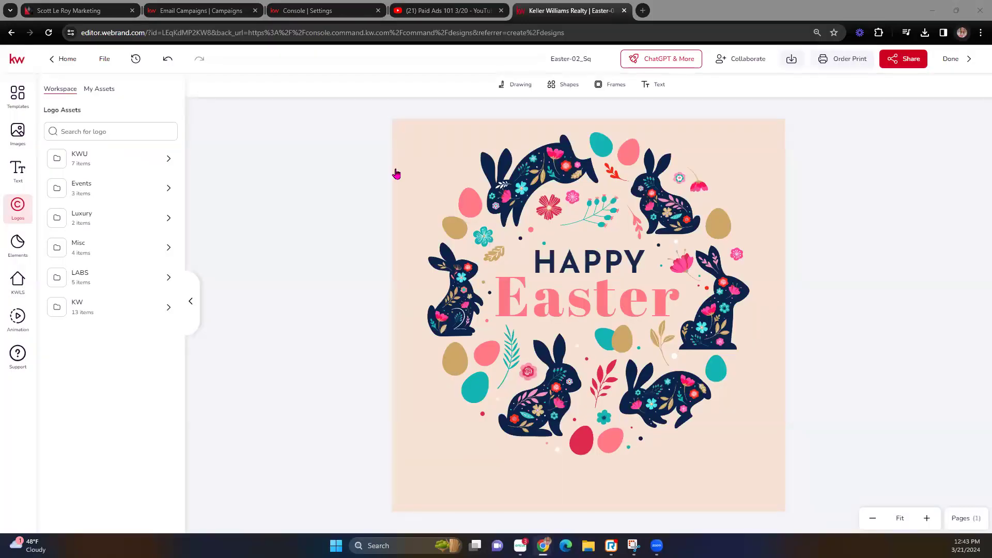
left_click(199, 15)
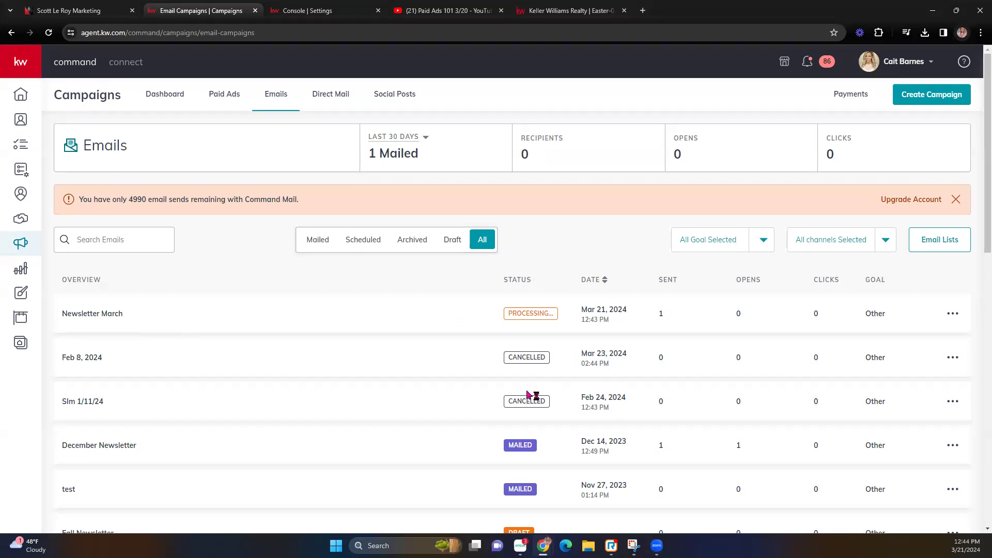
Step: Examine the Not opened, Unsubscribed, Sent and Not Sent recipients of the "Upcoming Events - Duplicate" campaign mailed Nov 08, 2022
scroll(191, 429, "down", 1)
scroll(173, 438, "down", 2)
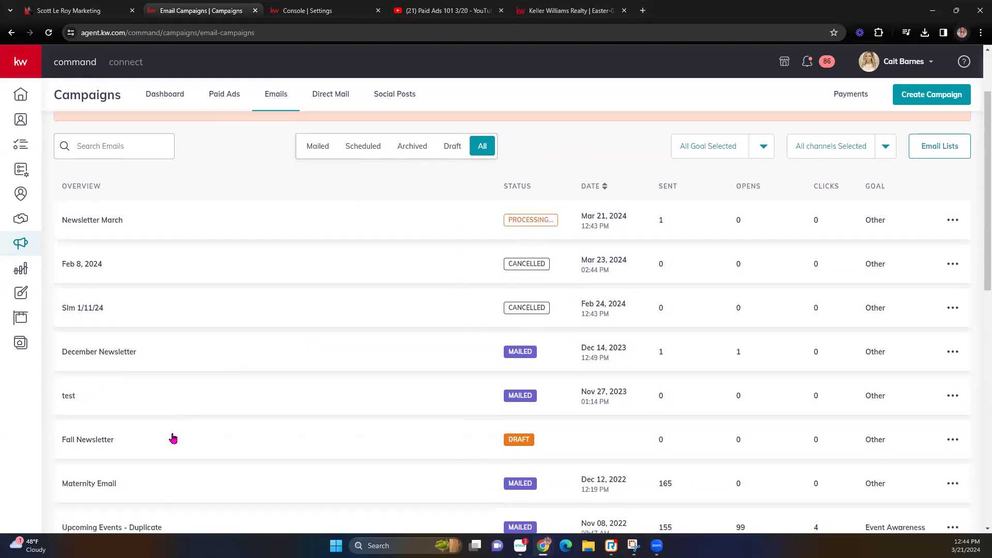
scroll(100, 476, "down", 1)
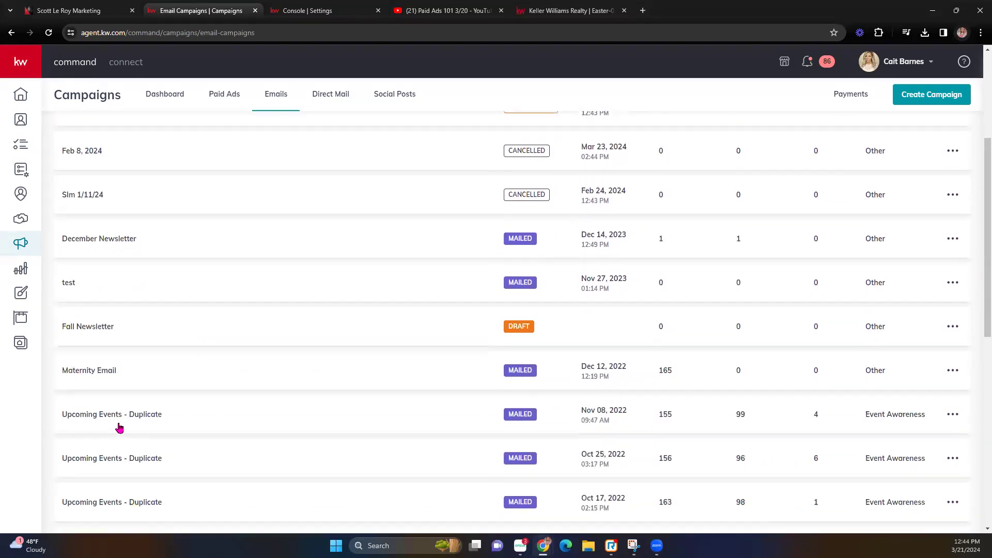
left_click(126, 418)
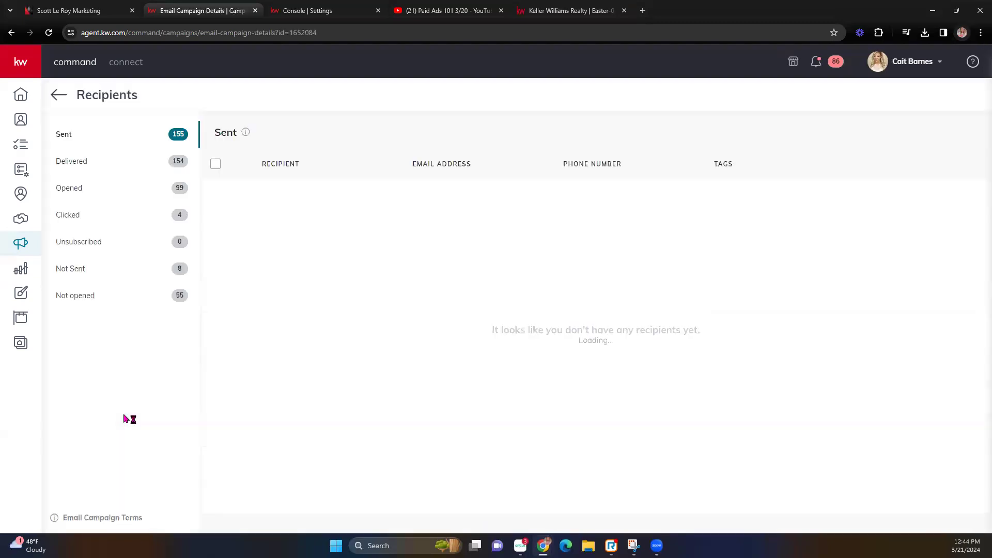
left_click(88, 297)
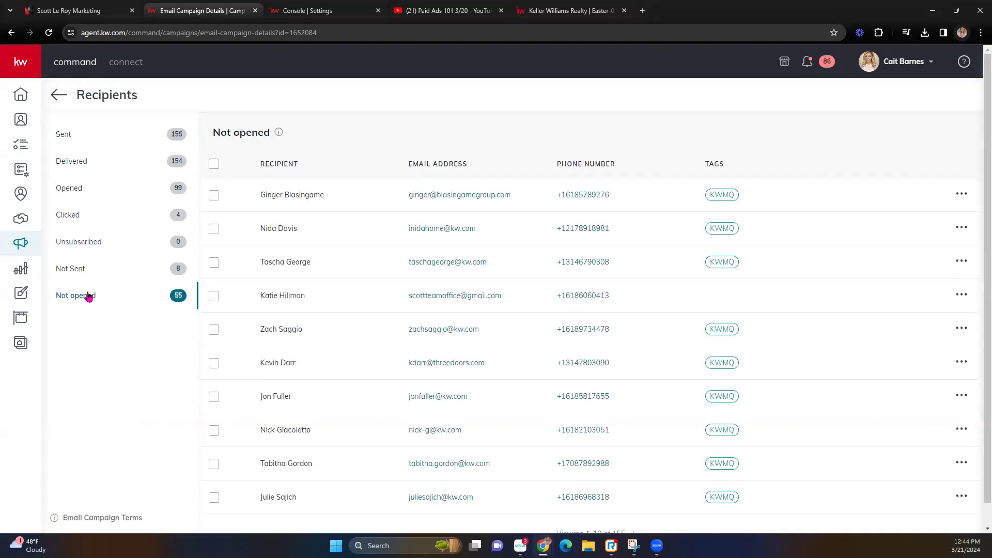
left_click(92, 247)
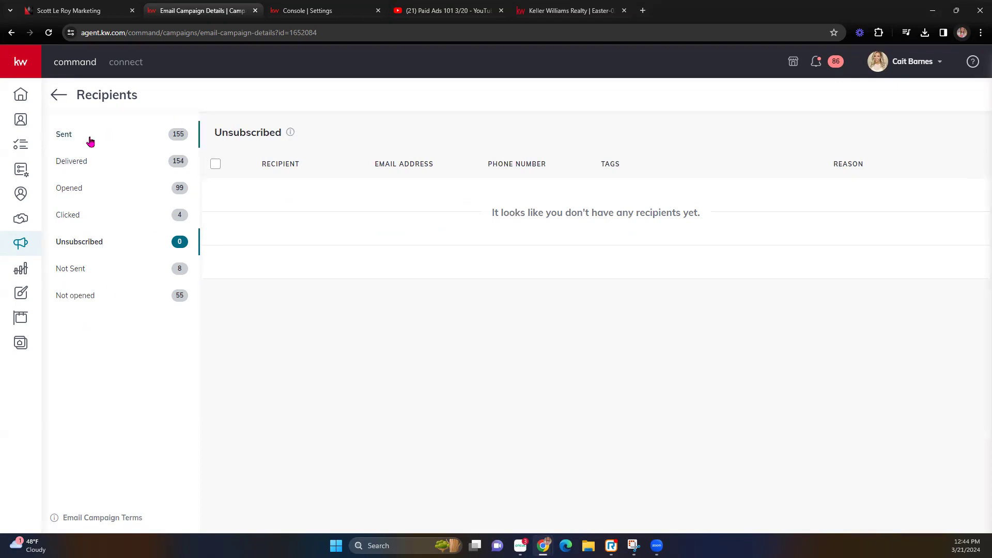
left_click(115, 141)
left_click(76, 276)
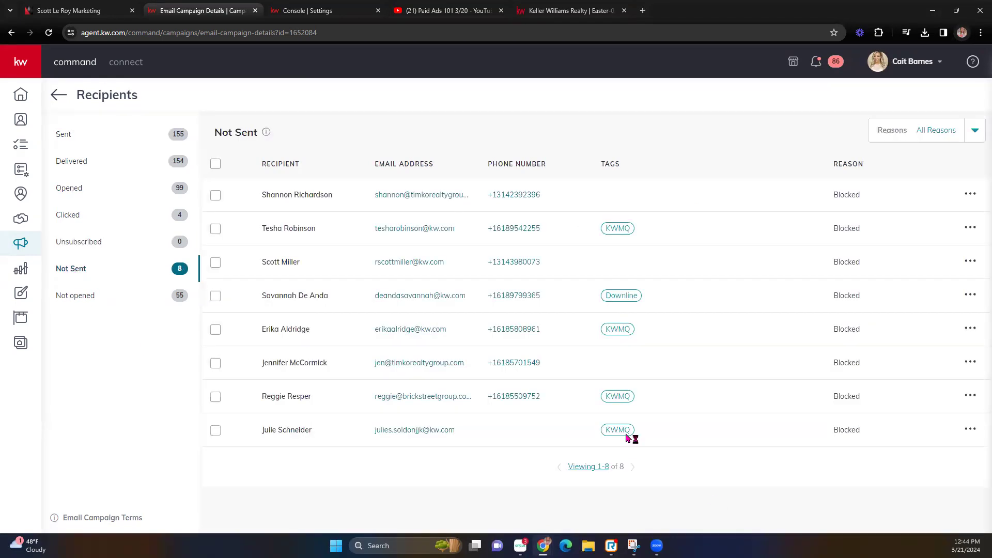
Step: Select all Not Sent recipients, check the Unsubscribed list, and return to the email campaigns
left_click(215, 164)
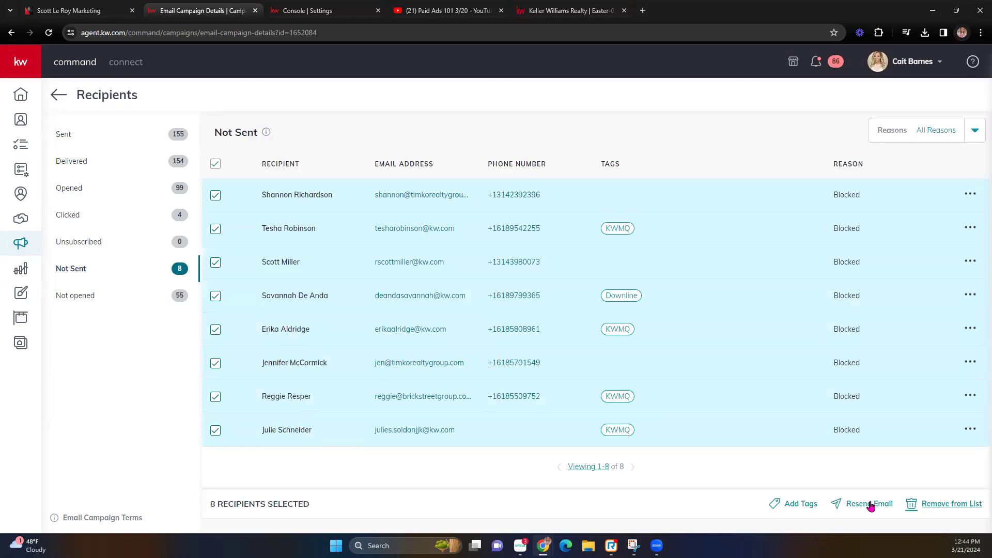
left_click(79, 245)
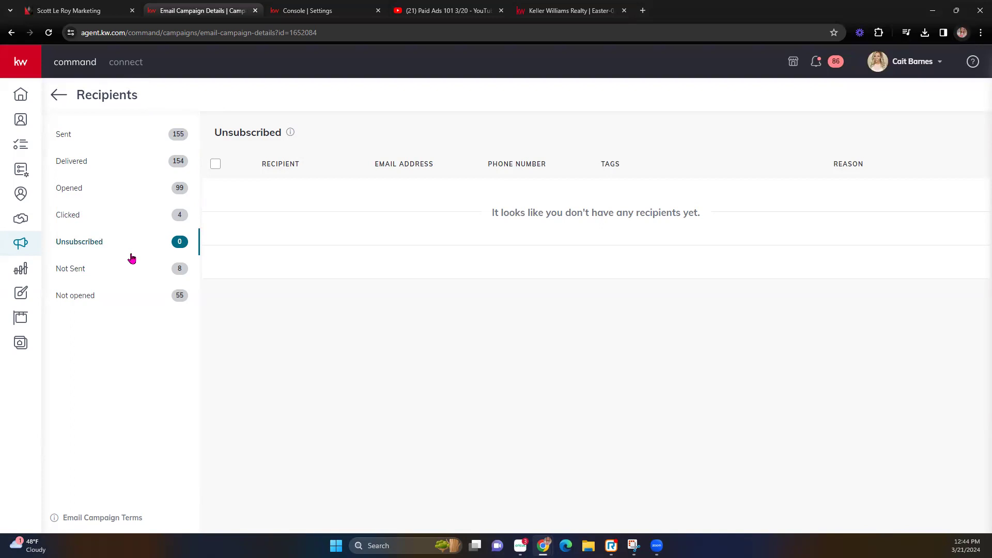
left_click(59, 95)
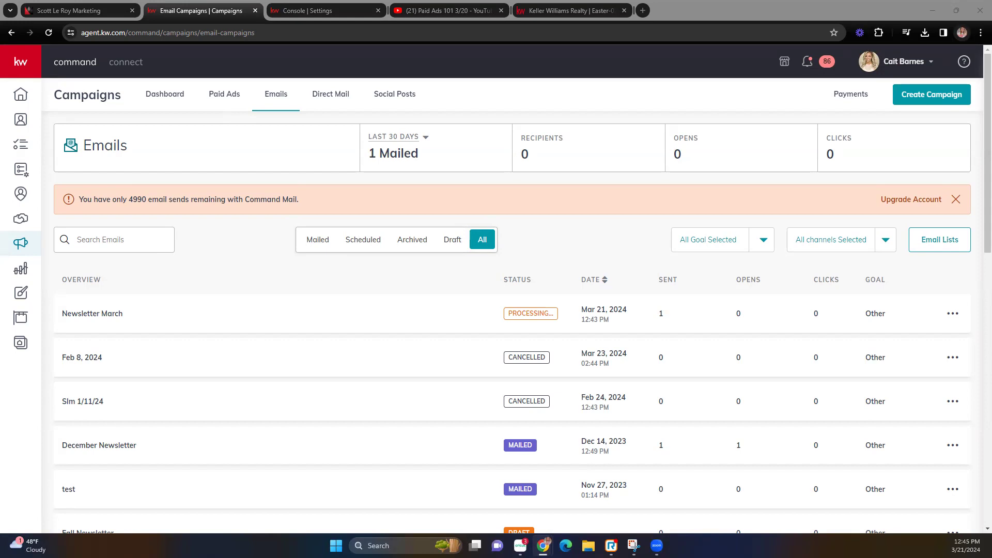
Step: Switch to Gmail and examine the received March Newsletter email's subject, personalized greeting, property listings and Easter Brunch event
left_click_drag(0, 9, 199, 9)
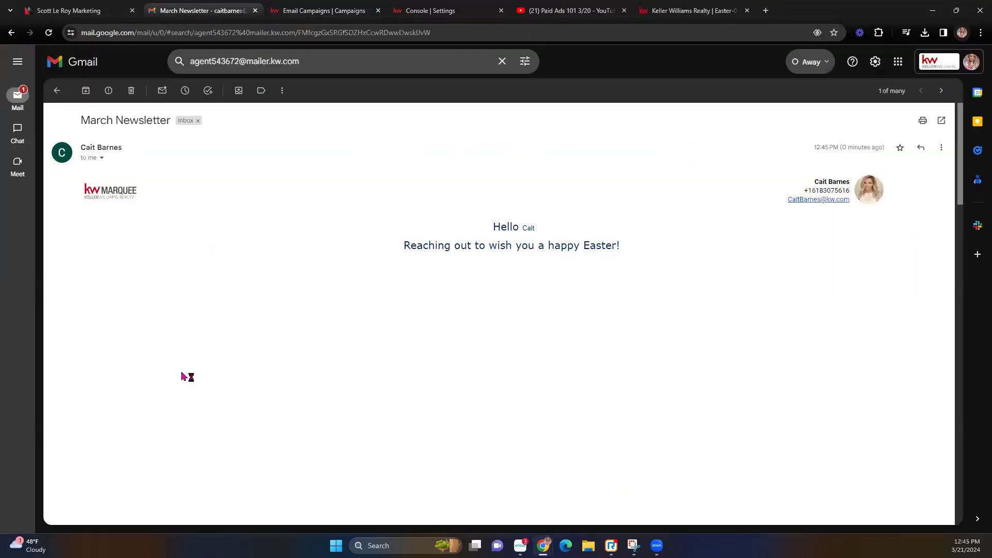
left_click_drag(80, 121, 172, 125)
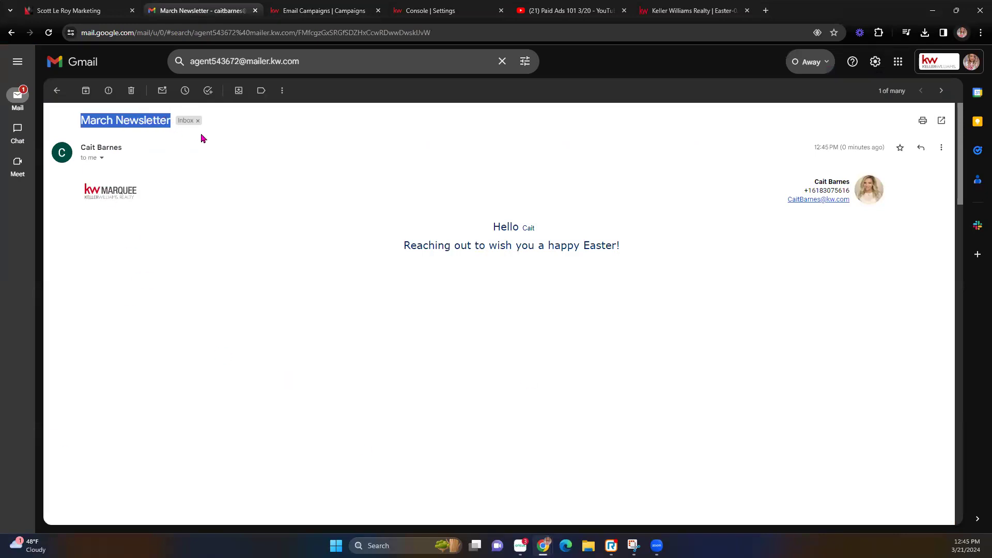
double_click(529, 228)
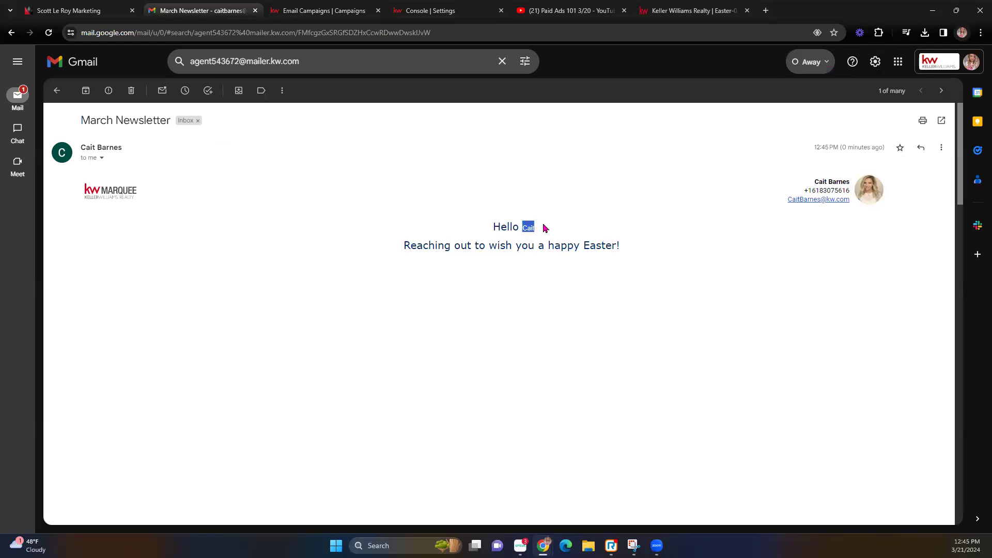
scroll(332, 312, "down", 3)
scroll(335, 311, "down", 3)
scroll(335, 311, "up", 6)
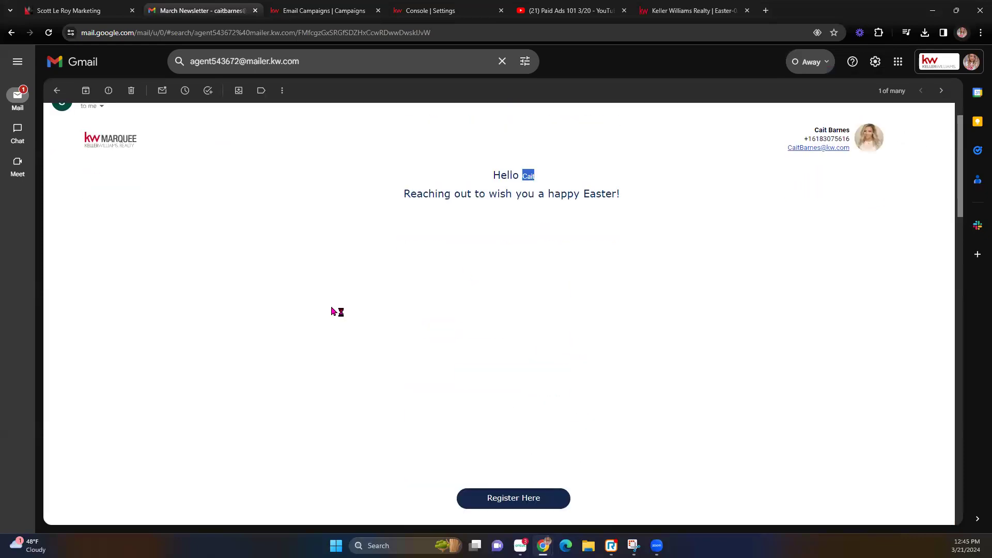
scroll(479, 217, "down", 4)
scroll(501, 164, "down", 8)
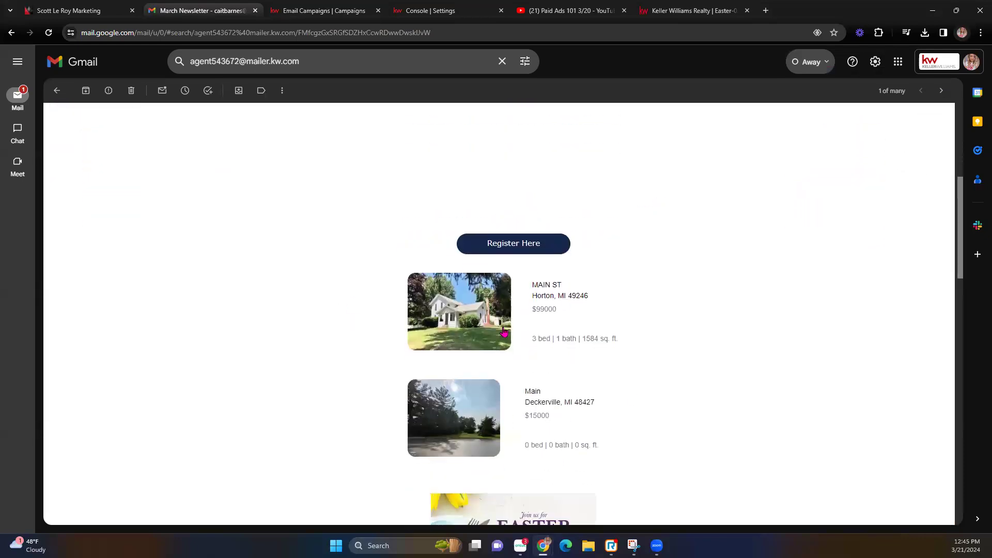
scroll(500, 165, "up", 12)
scroll(560, 359, "down", 1)
scroll(432, 363, "down", 9)
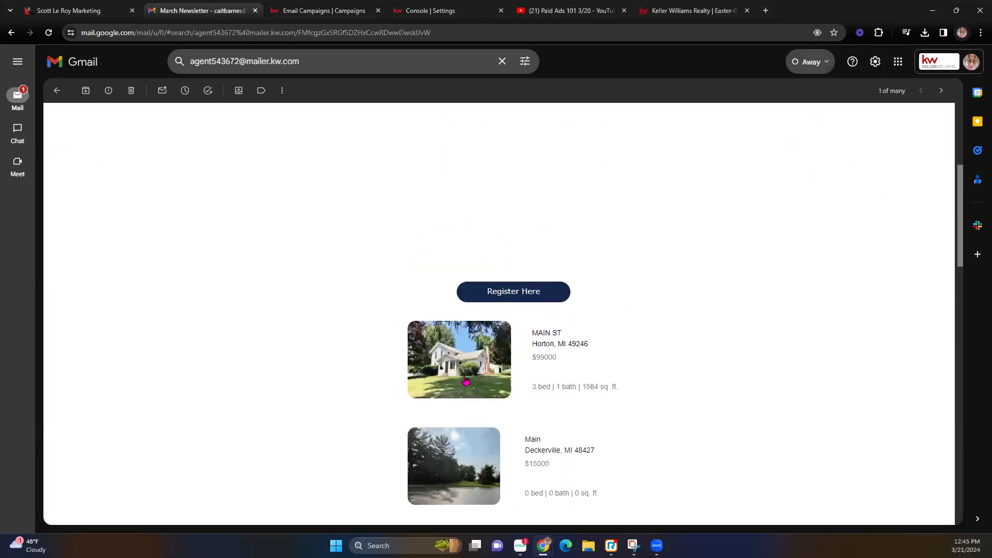
scroll(466, 381, "down", 3)
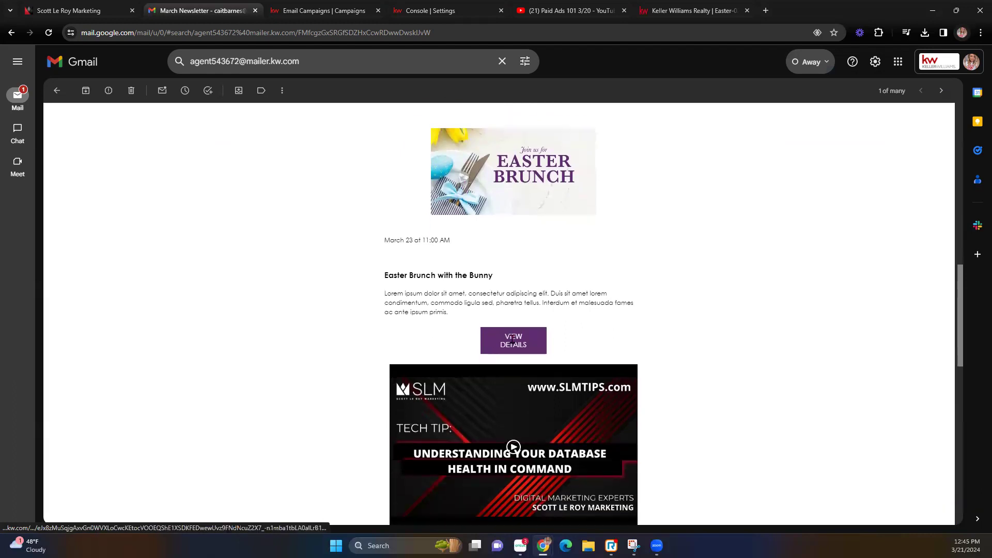
Step: Test the newsletter's Register Here button and Tech Tip video link, closing each page that opens
scroll(514, 258, "up", 1)
scroll(514, 259, "up", 7)
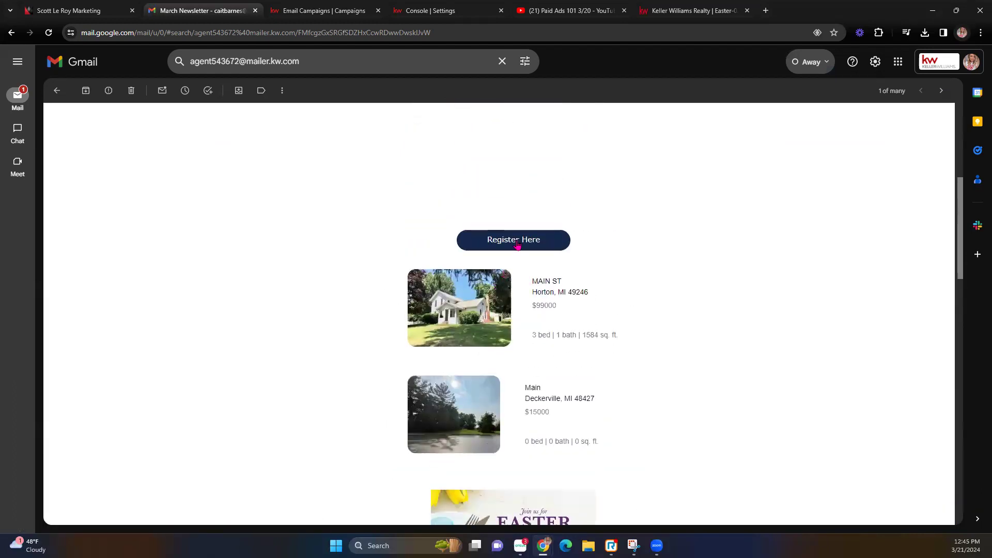
left_click(517, 246)
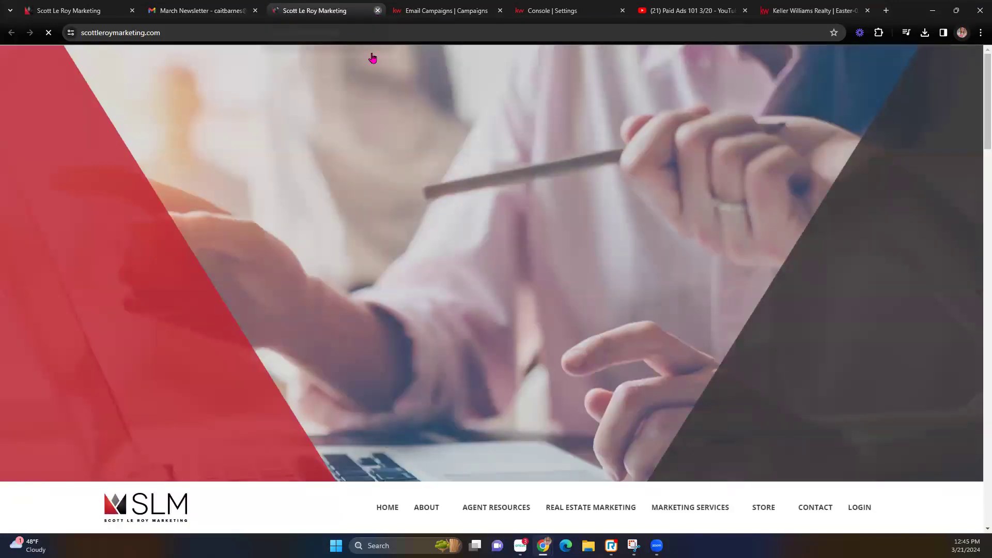
left_click(378, 11)
scroll(472, 324, "down", 10)
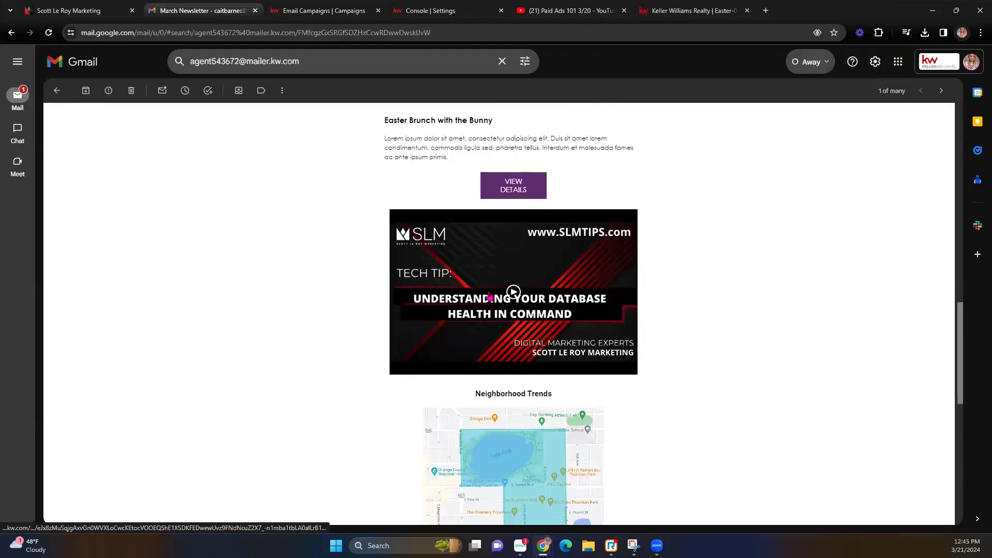
left_click(512, 290)
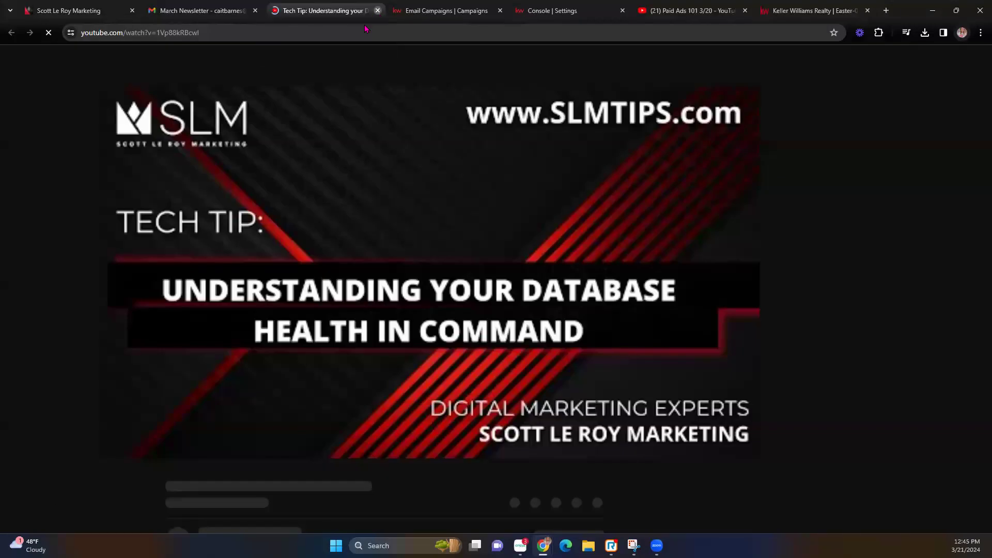
left_click(377, 10)
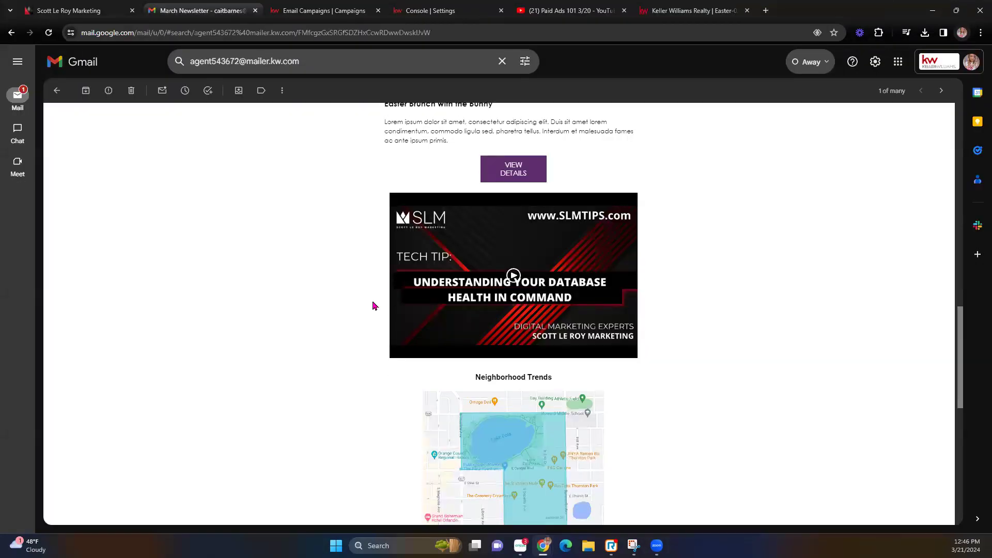
Step: Check the newsletter's footer and unsubscribe link, close the unsubscribe page, and close Gmail to return to Command
scroll(374, 305, "down", 10)
scroll(374, 306, "down", 2)
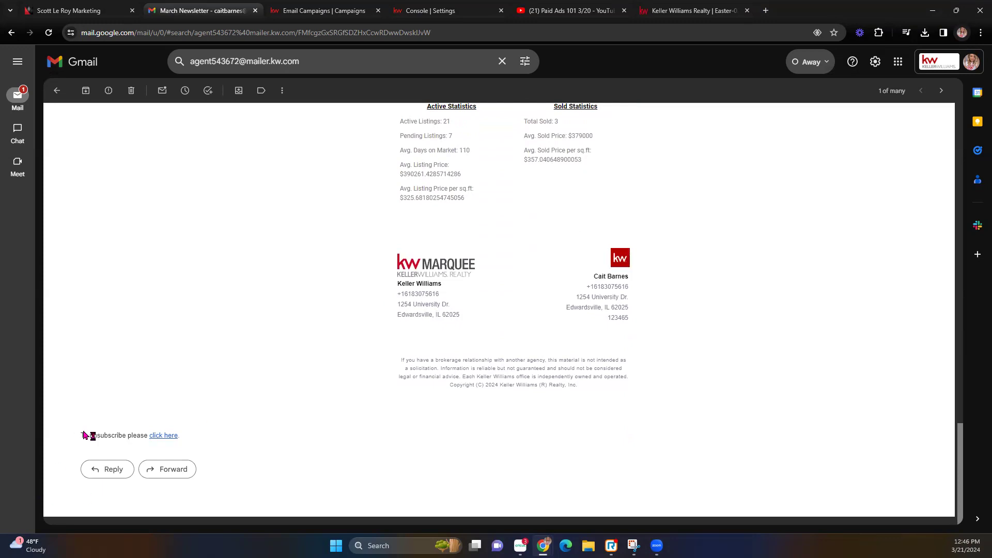
left_click_drag(83, 434, 191, 439)
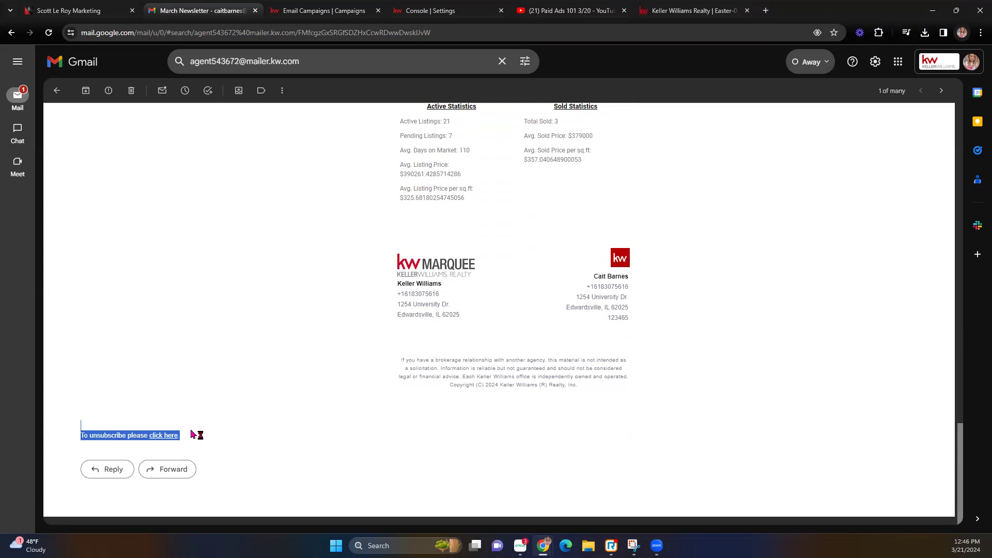
left_click(197, 401)
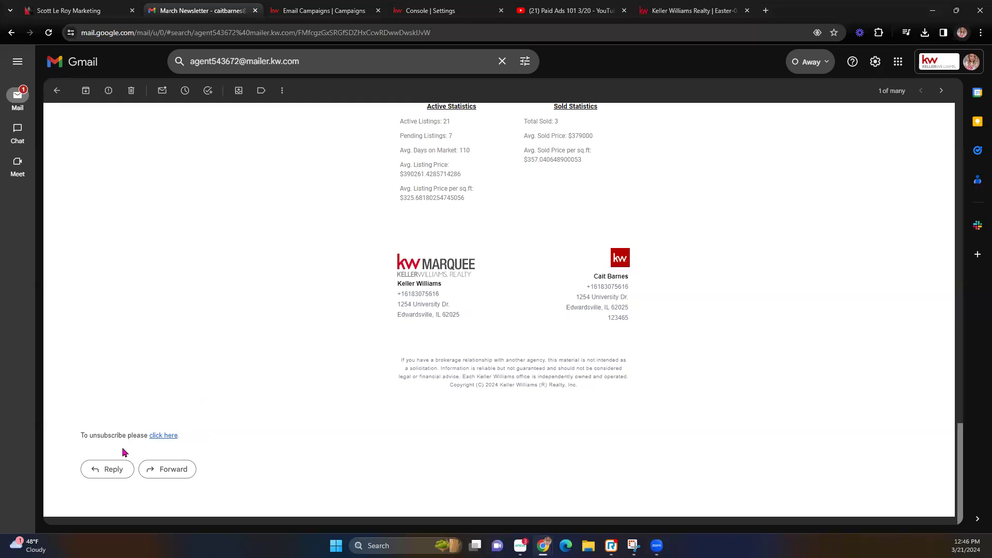
left_click(162, 438)
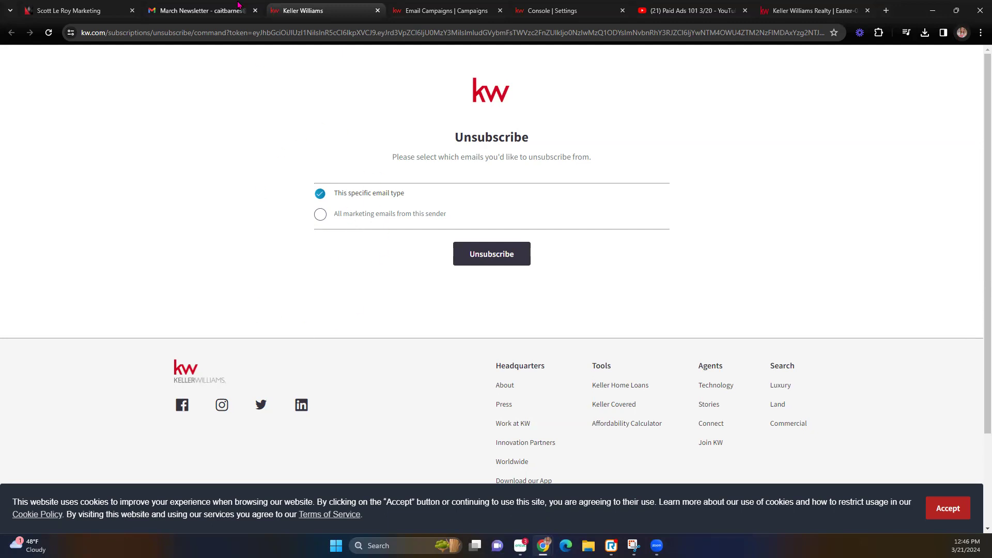
left_click(378, 10)
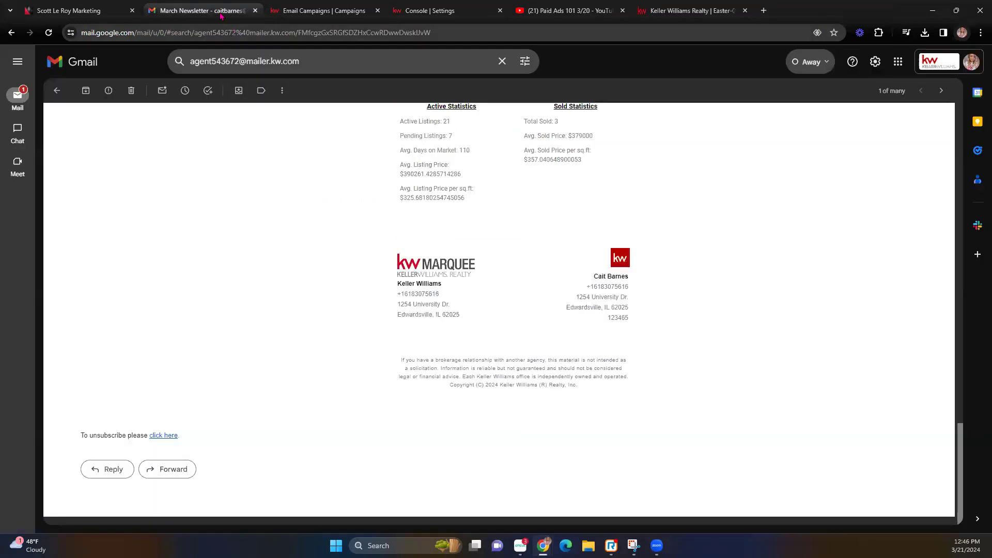
left_click(62, 91)
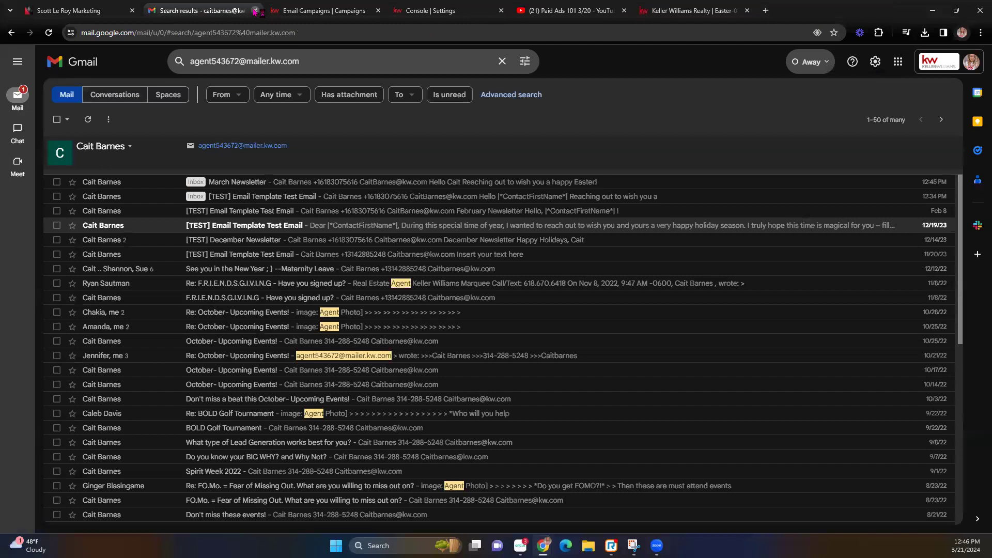
left_click(254, 11)
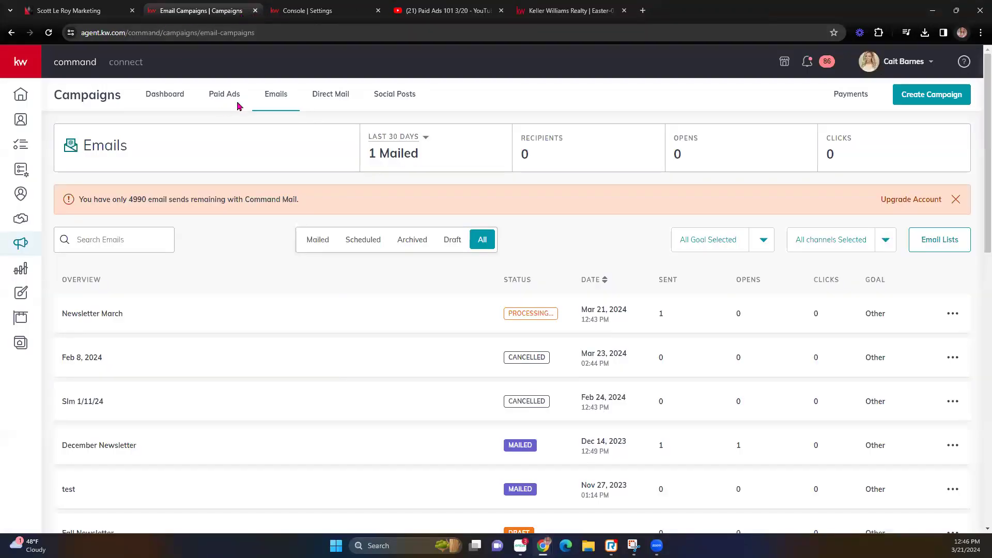
Step: Create a new email design in Designs from the "Approachable - For Sale" library template
left_click(23, 295)
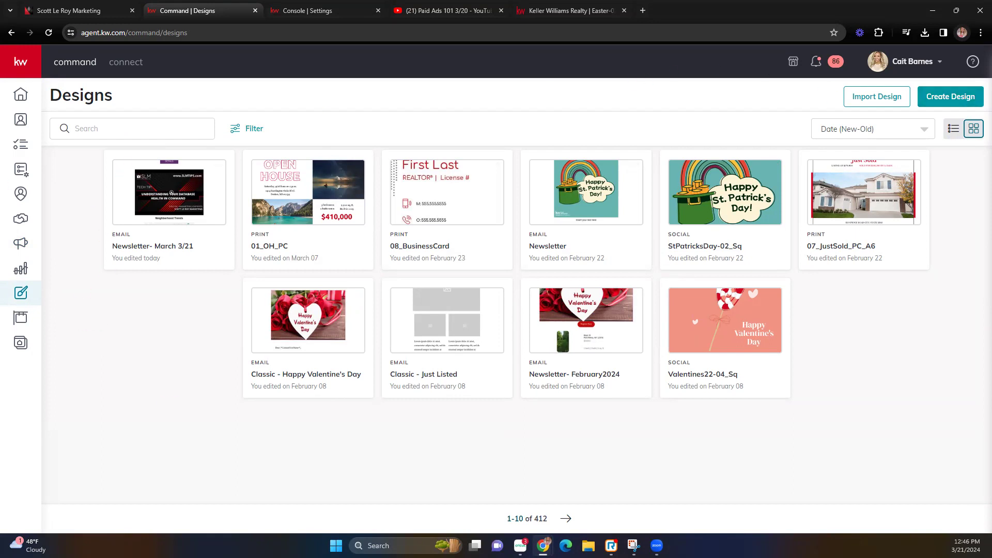
left_click(951, 97)
left_click(374, 266)
left_click(608, 361)
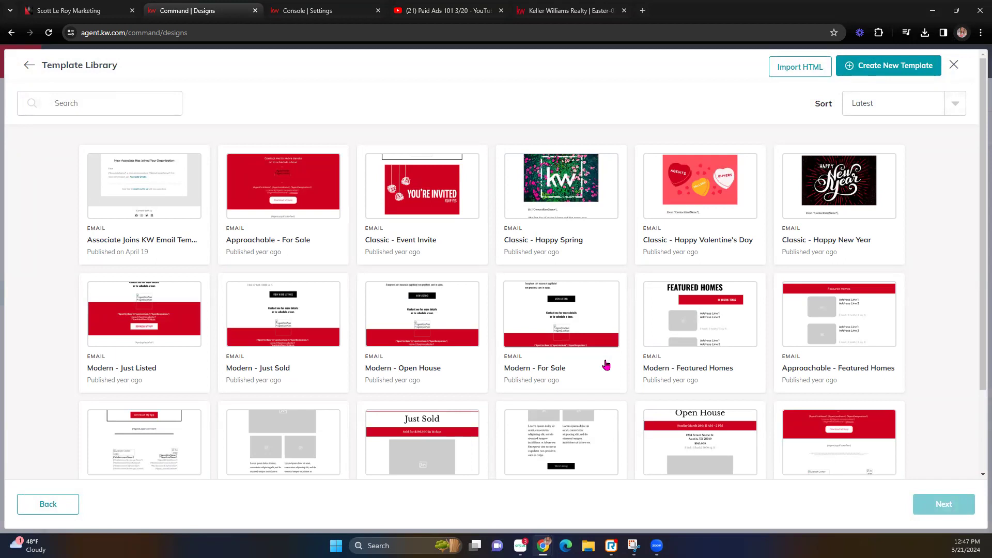
left_click(302, 220)
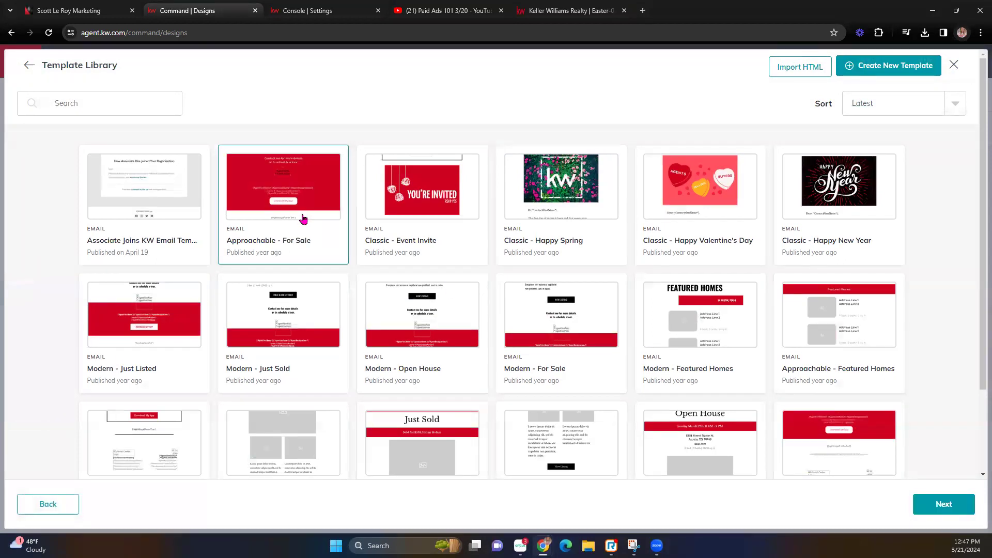
left_click(953, 507)
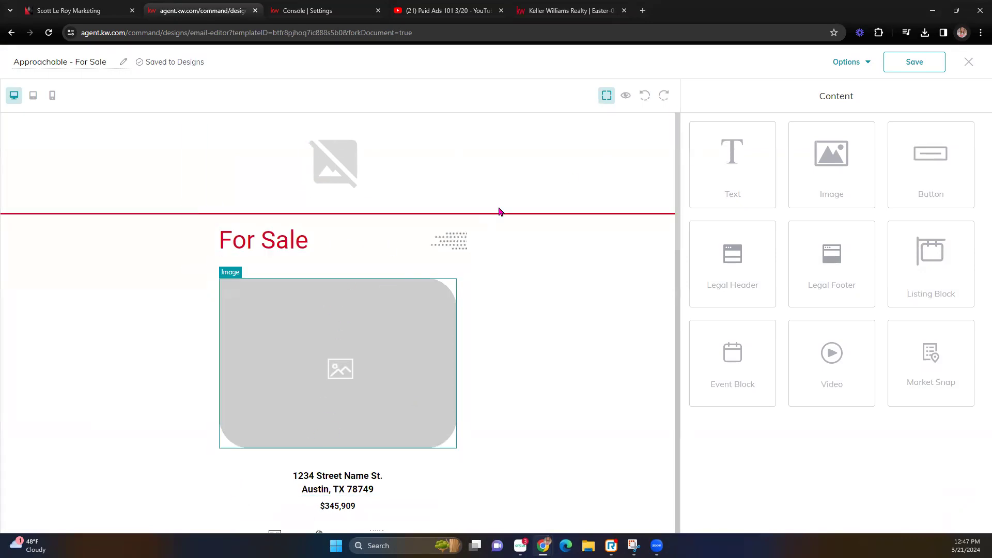
Step: Preview the "Approachable - For Sale" email in desktop view down to its contact section, and close the preview
left_click(625, 98)
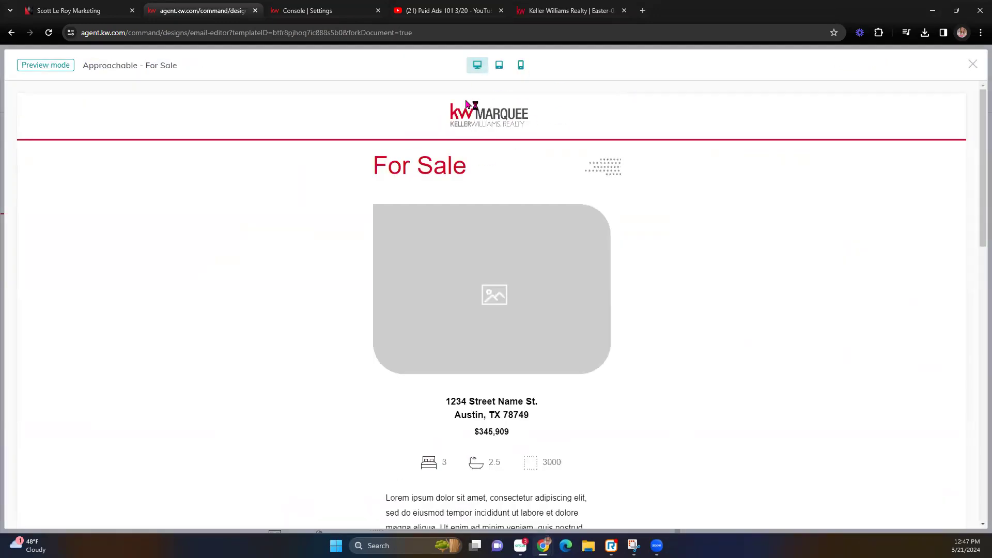
scroll(525, 244, "down", 2)
scroll(525, 243, "down", 8)
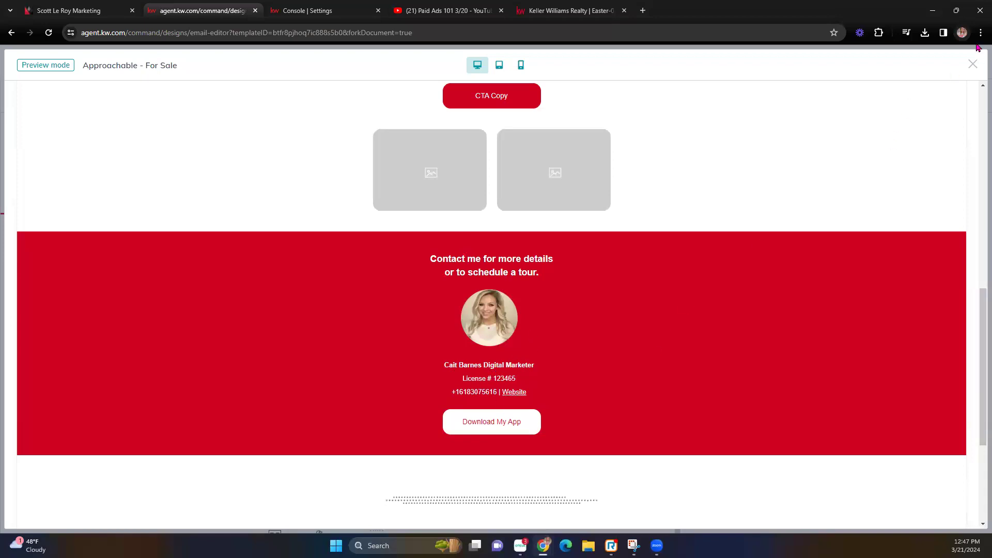
left_click(972, 64)
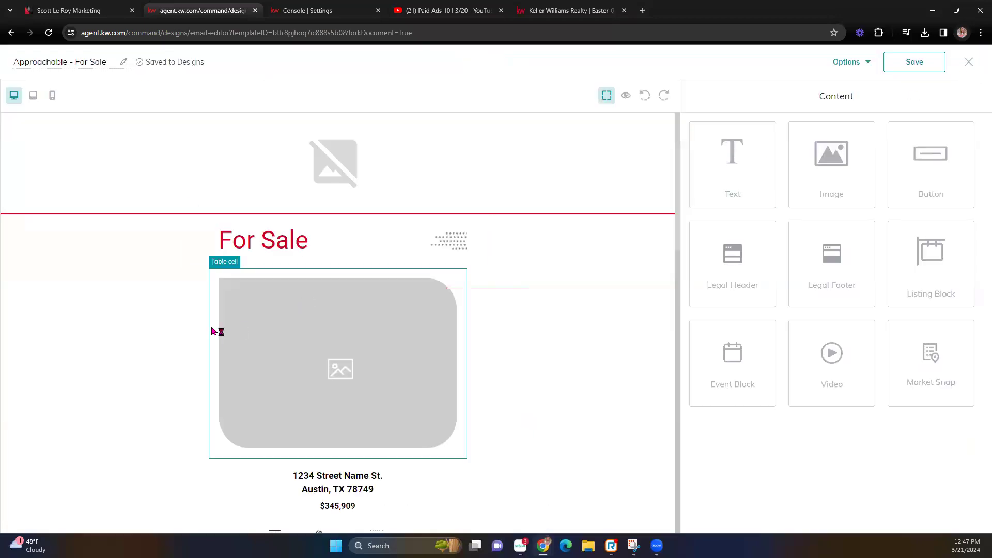
Step: Examine the For Sale template's content blocks in the editor, from the header and "For Sale" title row to the agent merge fields and legal footer
scroll(217, 331, "down", 15)
scroll(158, 350, "down", 2)
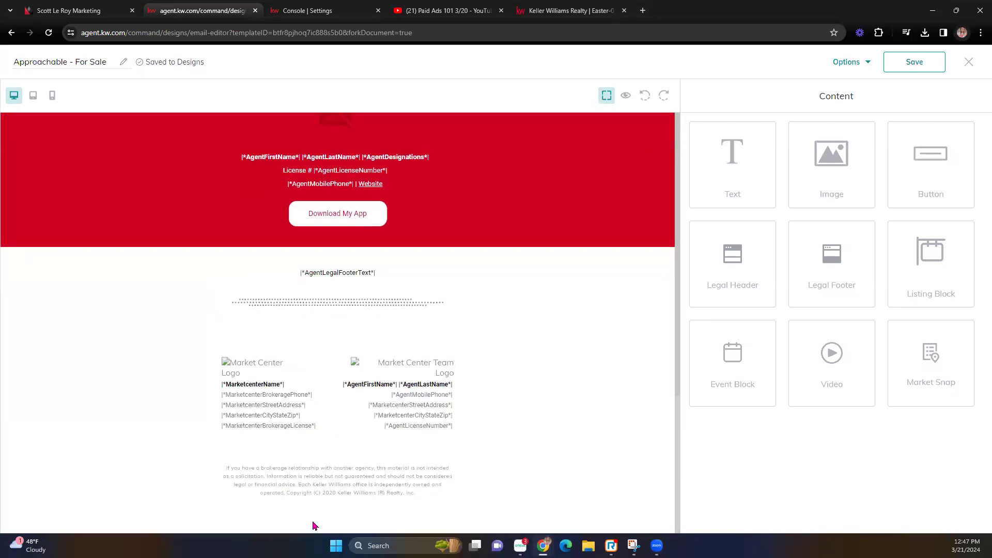
scroll(377, 407, "up", 5)
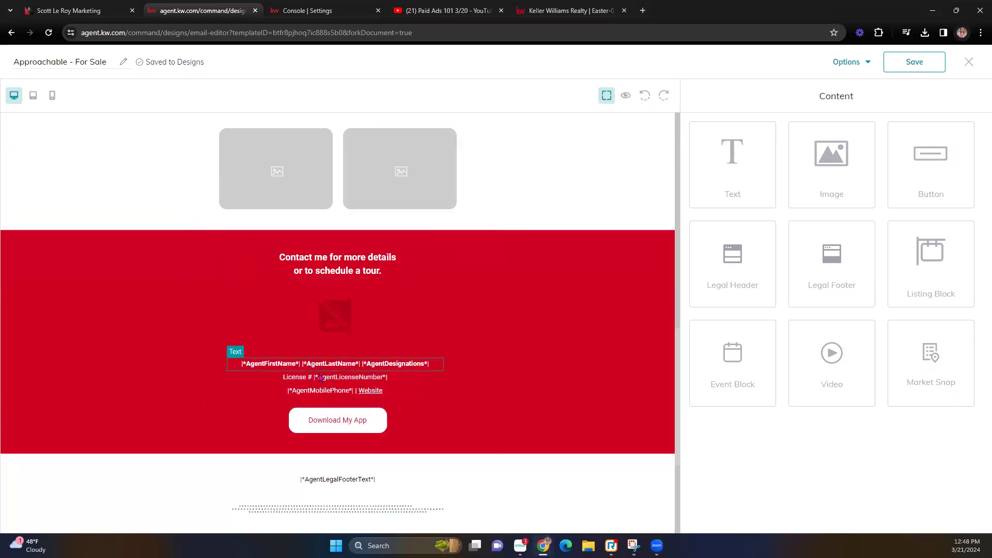
scroll(321, 378, "up", 5)
scroll(326, 328, "down", 3)
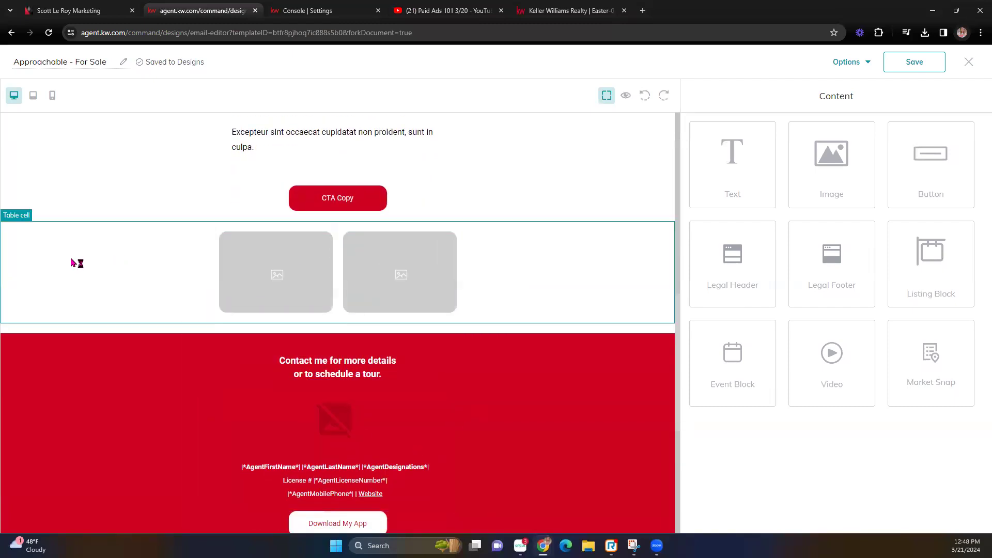
scroll(629, 270, "up", 9)
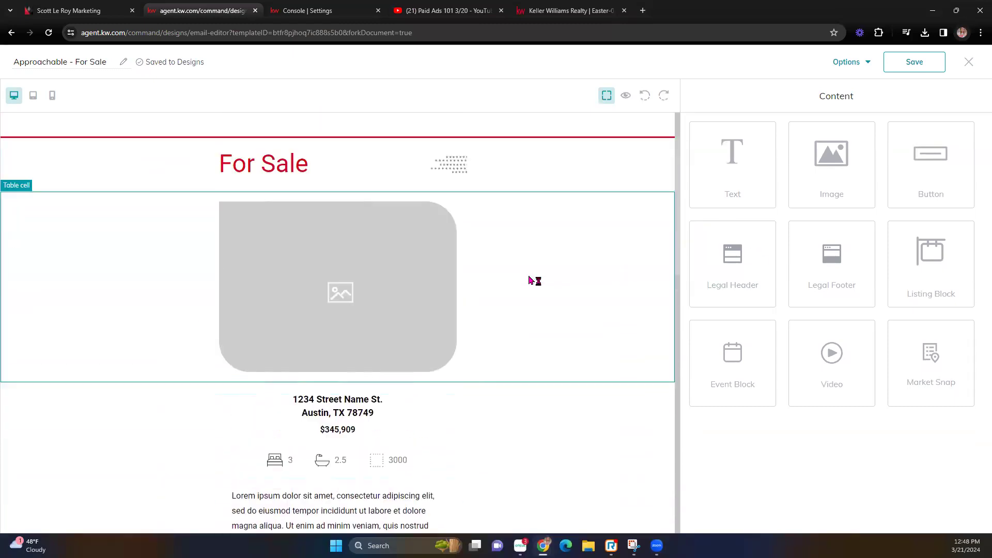
scroll(527, 279, "up", 2)
left_click(637, 236)
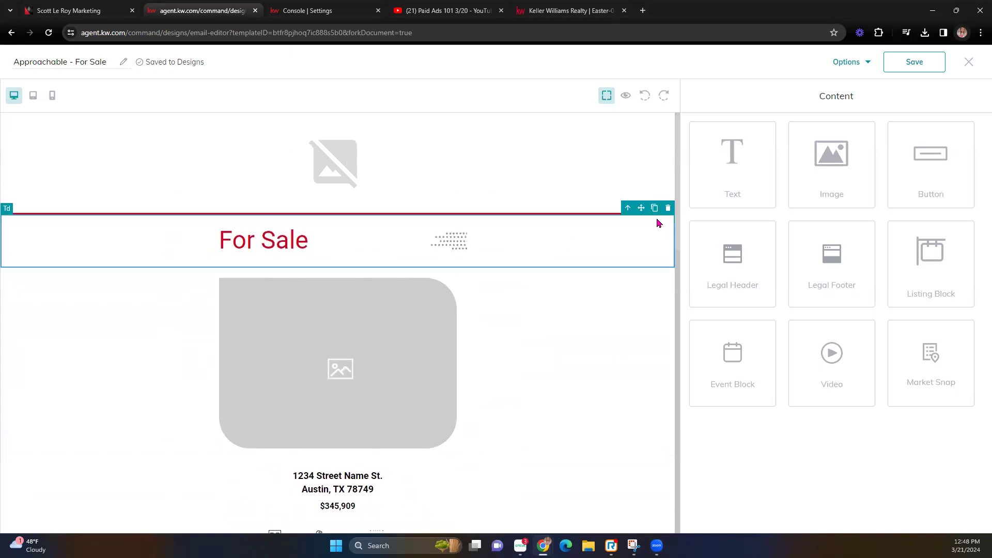
scroll(438, 424, "down", 4)
scroll(437, 414, "down", 13)
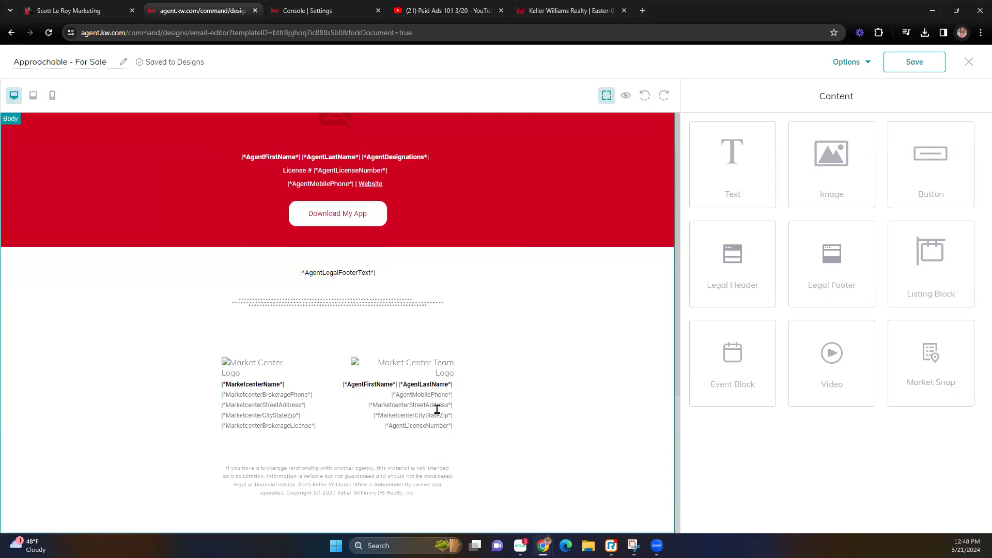
Step: Edit the "Download My App" button in the contact section and set its link type to Web address
scroll(596, 275, "up", 6)
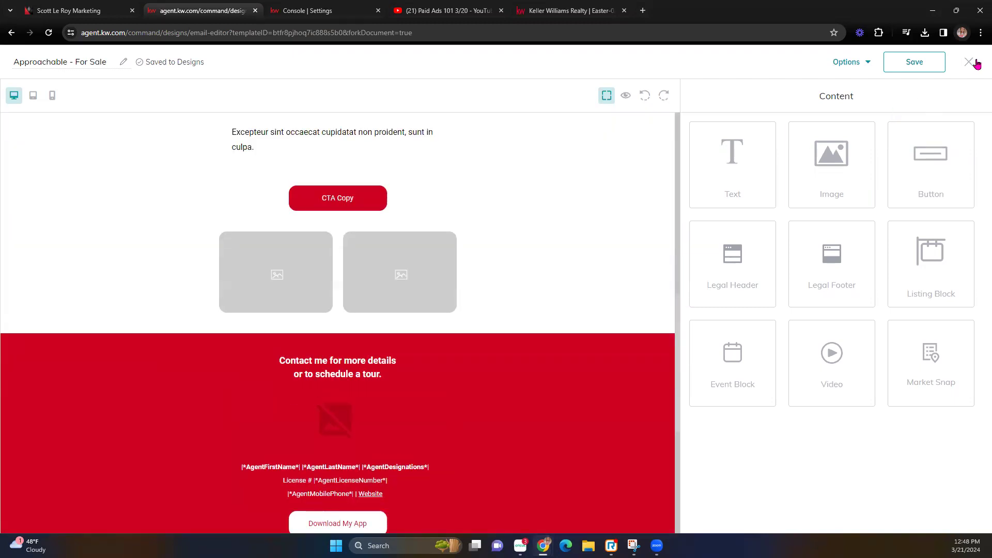
scroll(597, 216, "up", 10)
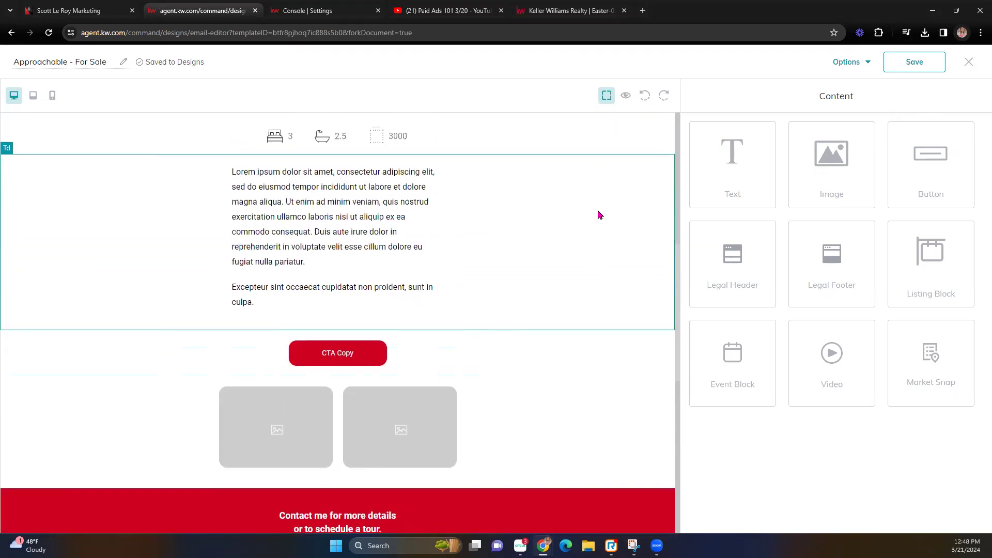
scroll(328, 372, "down", 12)
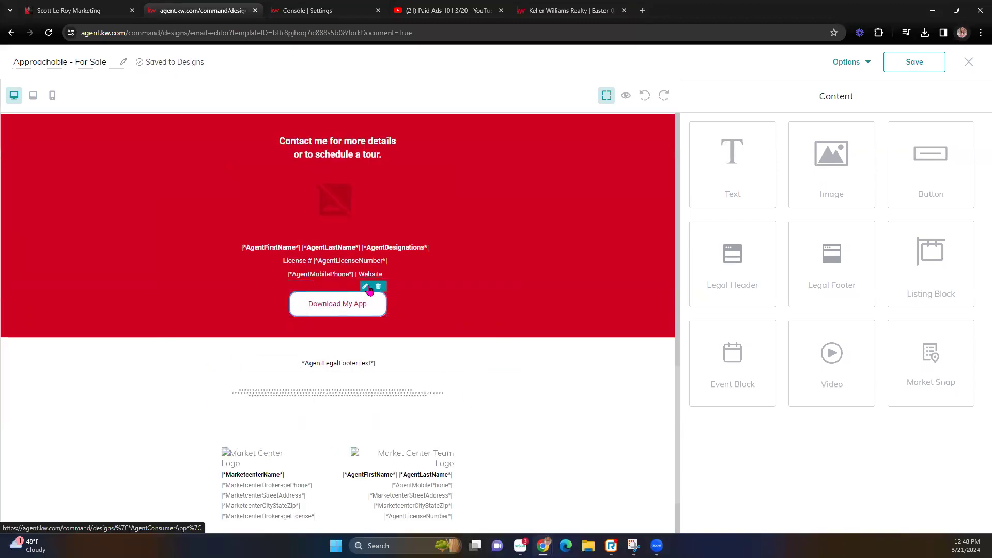
left_click(367, 287)
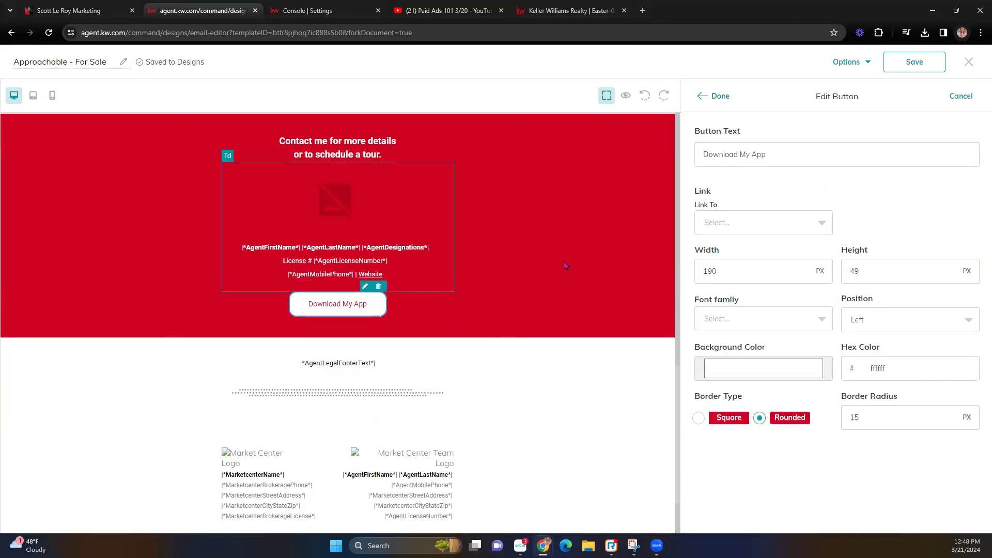
left_click(759, 230)
left_click(747, 271)
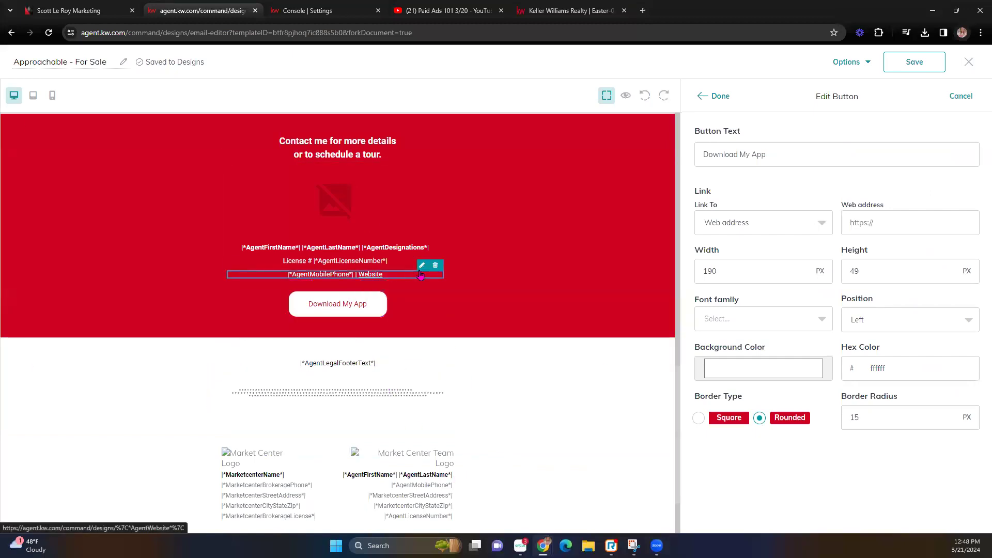
Step: Edit the agent phone and website line, inspect the link behind the word "Website", and apply the text edit
left_click(422, 265)
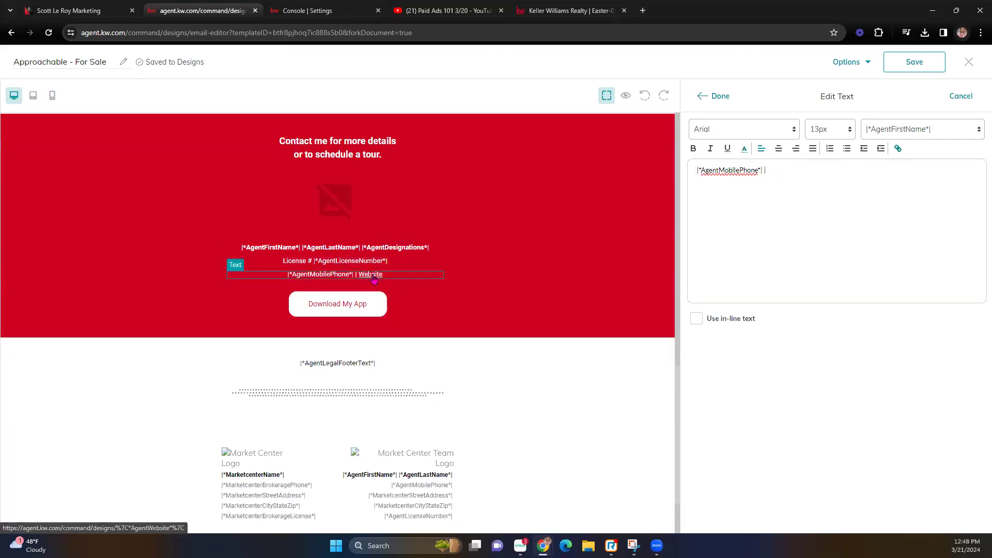
left_click(813, 149)
mouse_move(774, 170)
left_mouse_down()
mouse_move(860, 165)
mouse_move(847, 176)
mouse_move(765, 171)
left_mouse_up()
left_click(780, 172)
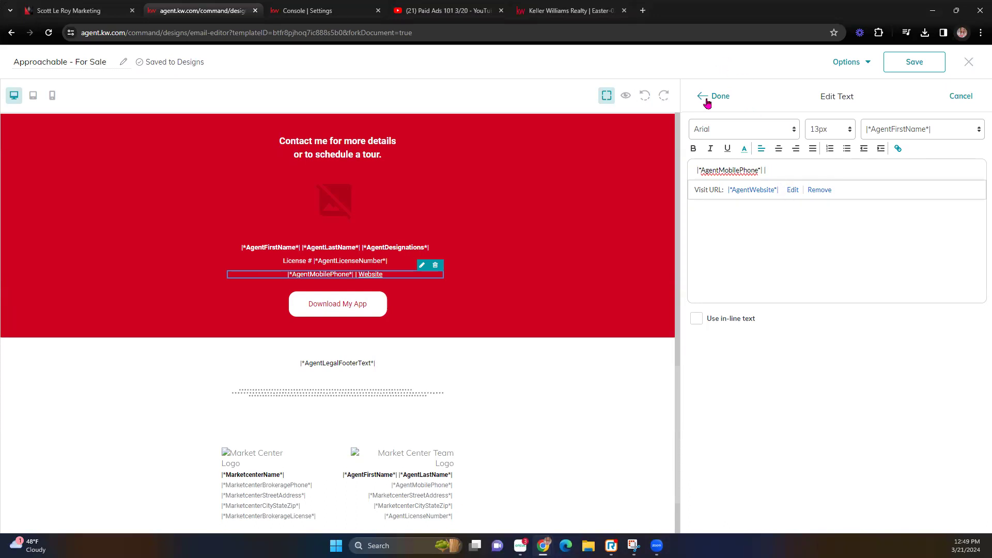
left_click(706, 100)
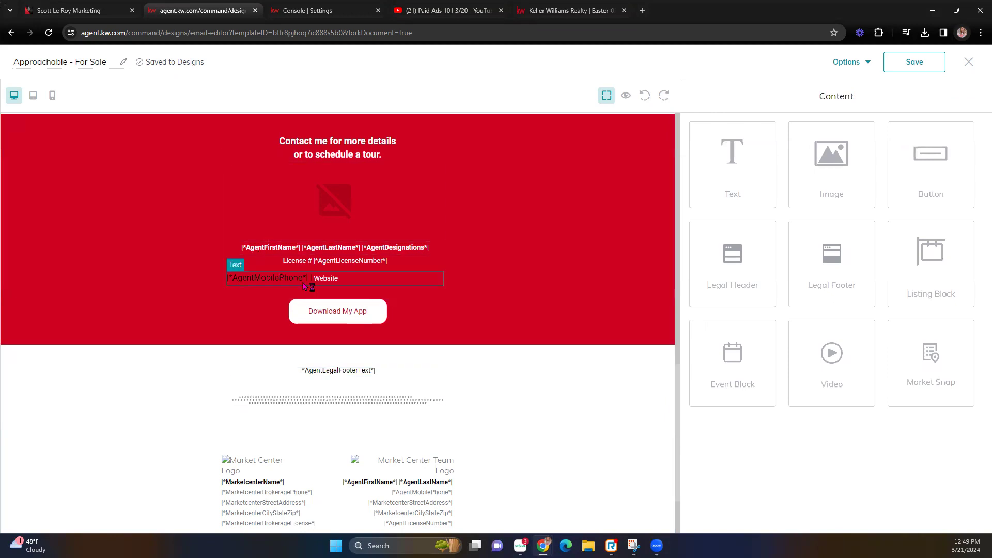
Step: Exit the "Approachable - For Sale" design and save its changes
scroll(315, 208, "down", 2)
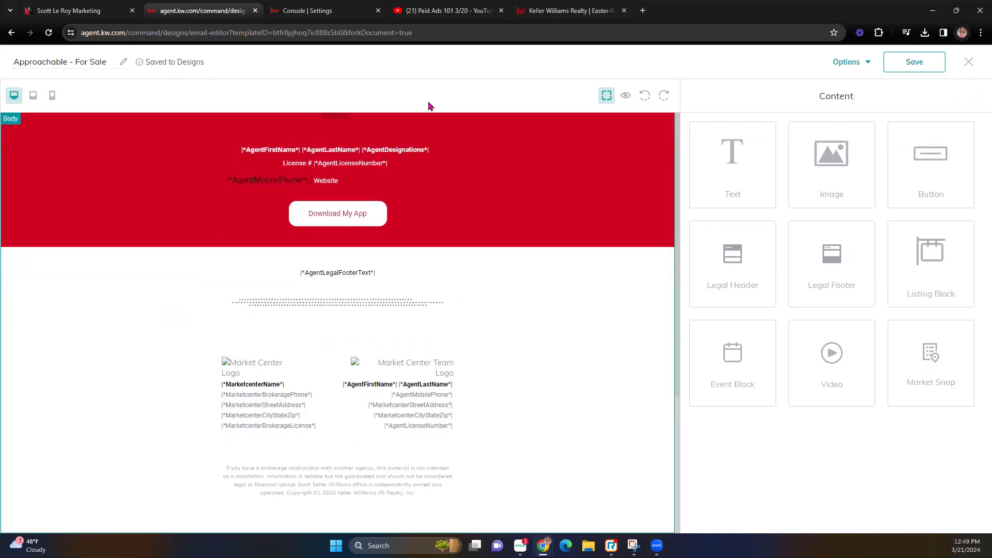
left_click(970, 62)
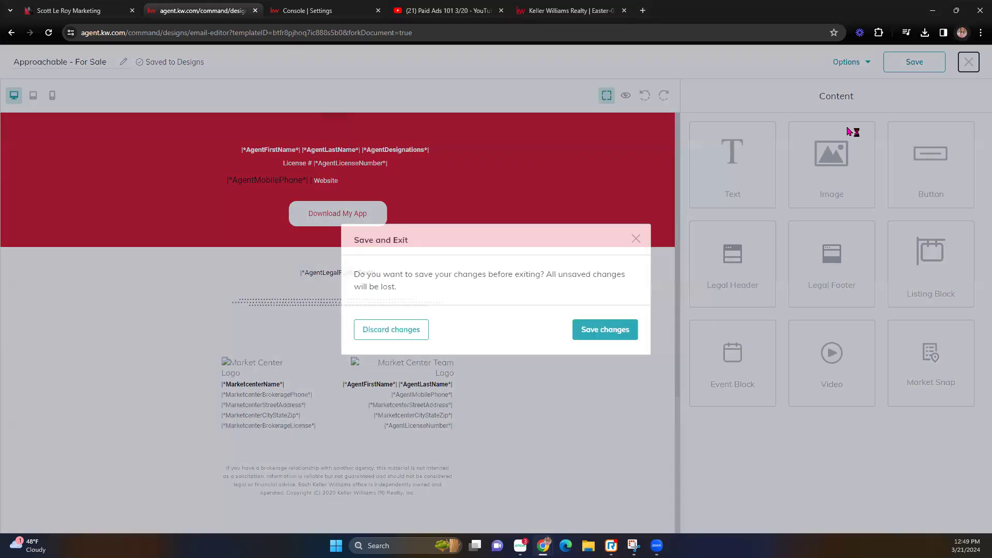
left_click(602, 333)
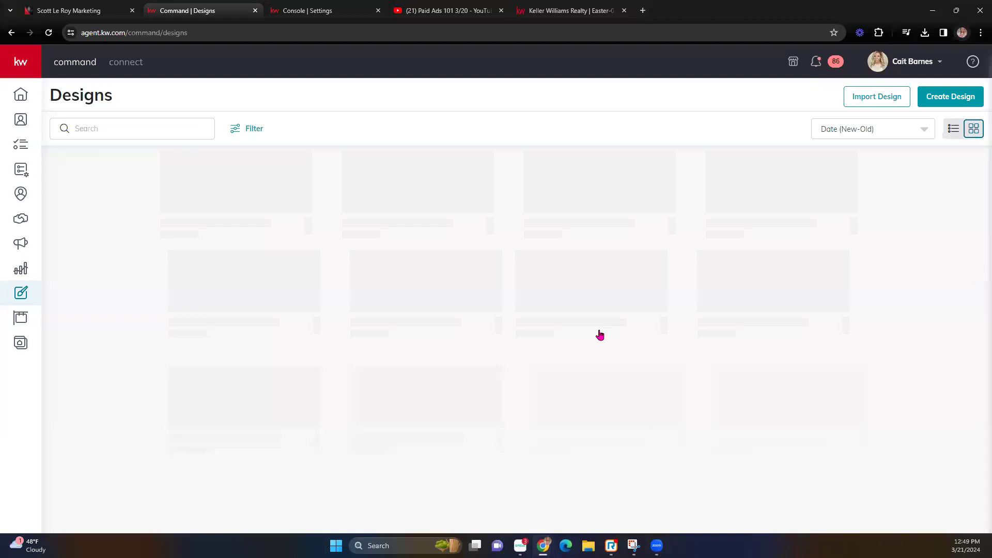
Step: Start a new email design and open the email template library
left_click(929, 108)
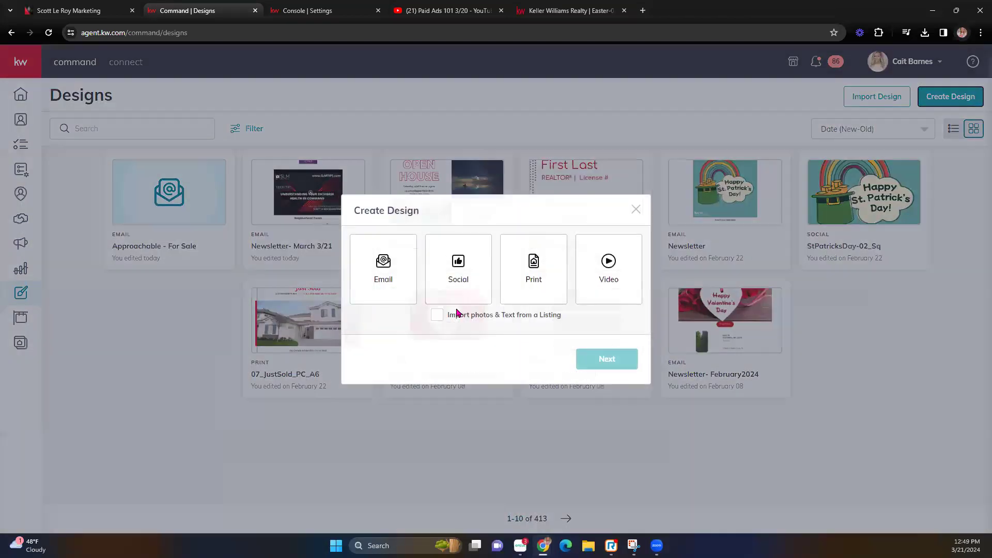
left_click(407, 285)
left_click(612, 371)
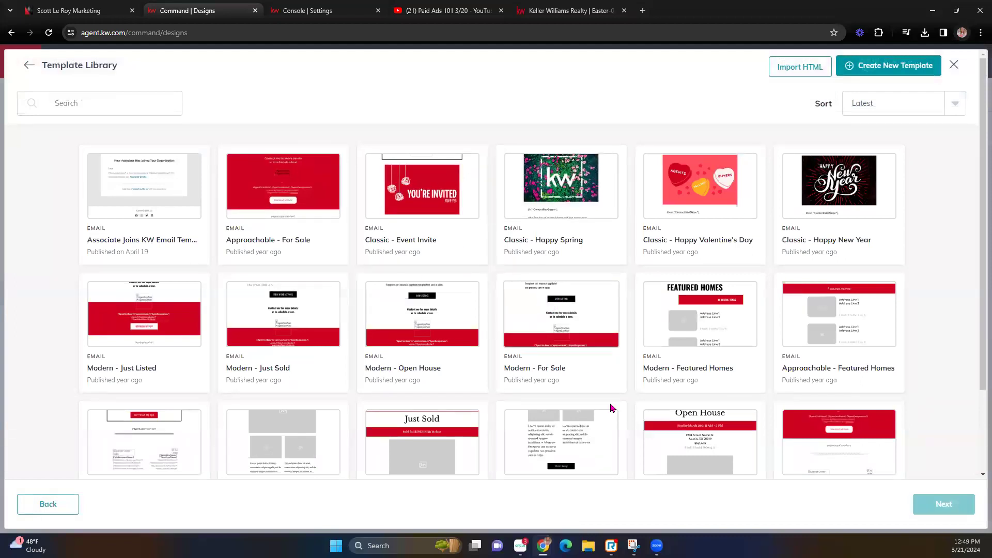
Step: Browse the email template library, loading more templates to review the newsletter, seasonal and homeowner designs
scroll(672, 424, "down", 2)
scroll(765, 169, "up", 1)
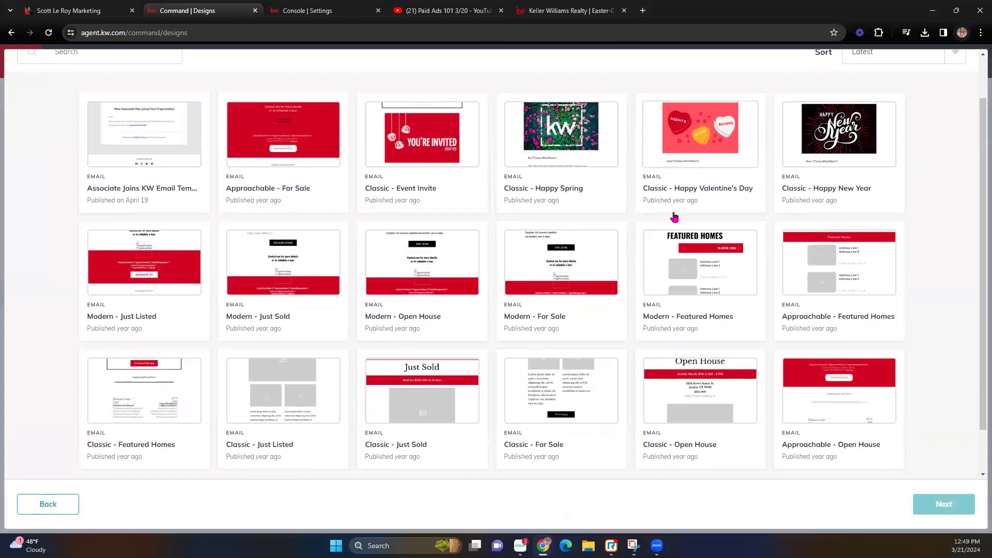
scroll(579, 181, "down", 1)
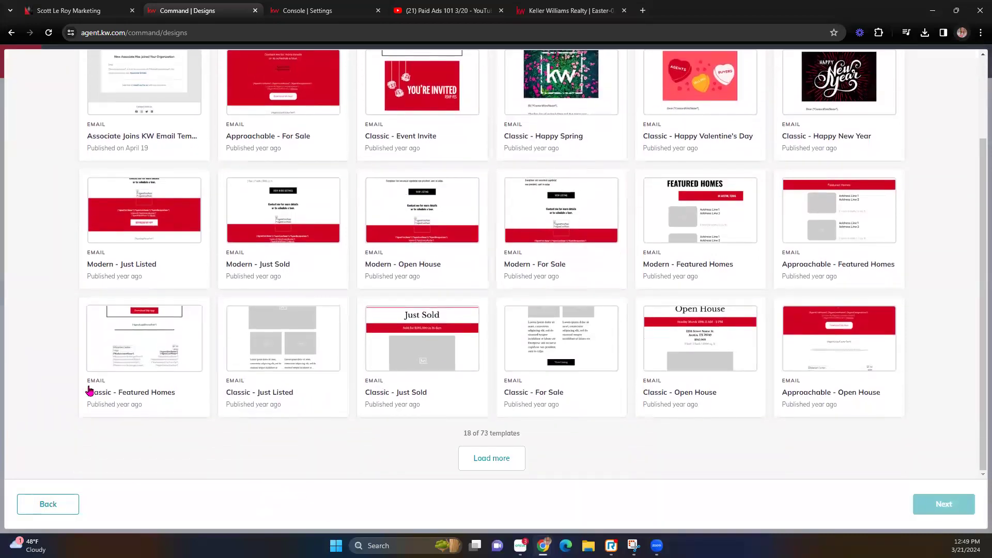
left_click(499, 459)
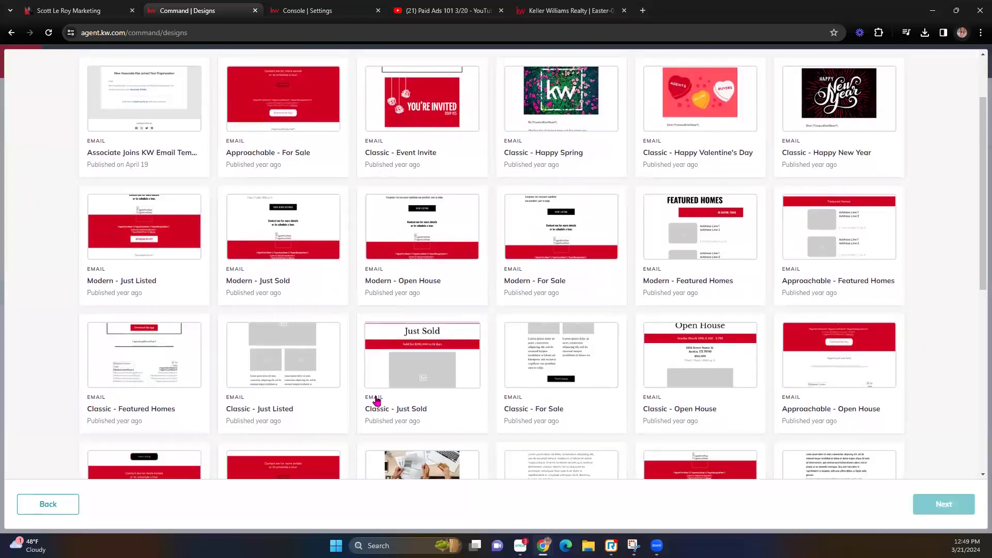
scroll(377, 402, "down", 5)
scroll(377, 402, "down", 1)
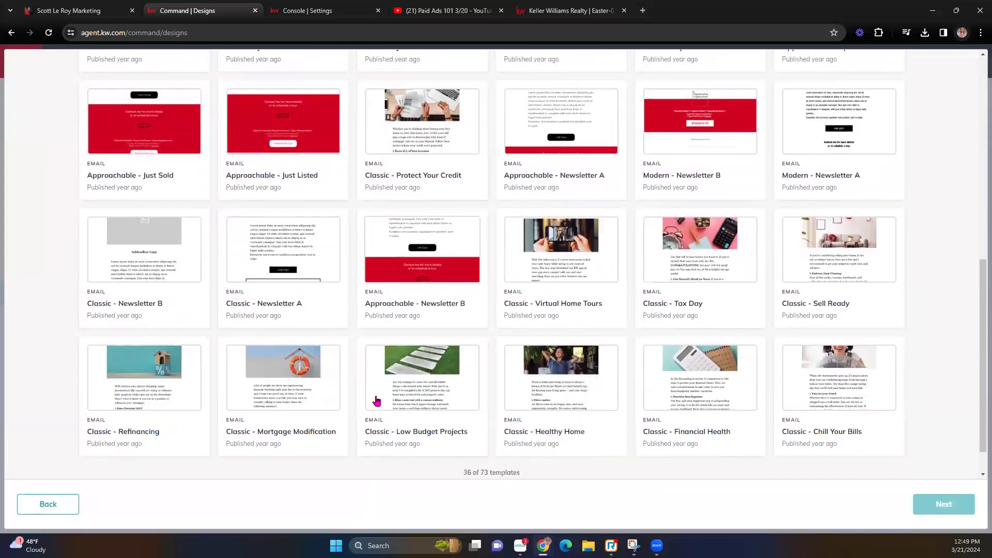
scroll(635, 464, "down", 2)
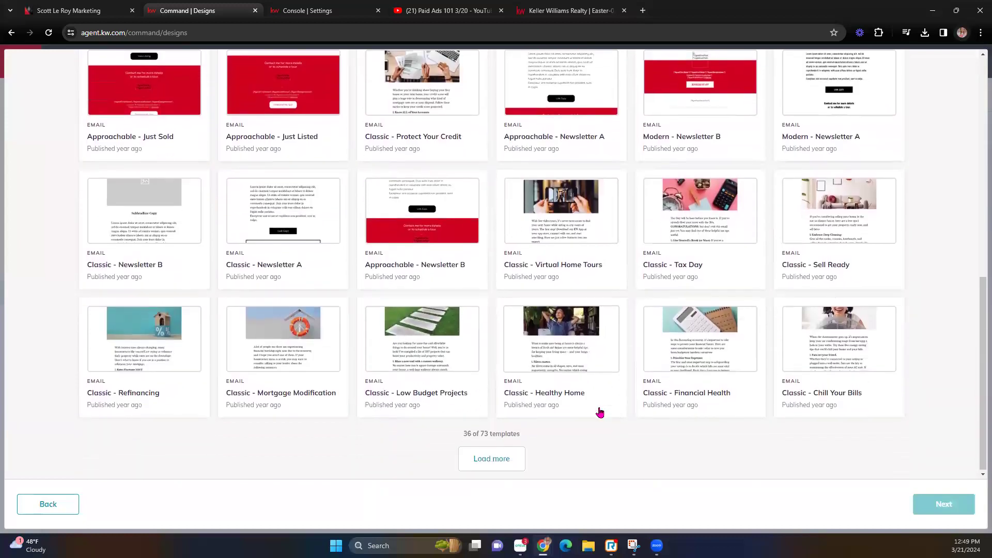
scroll(598, 410, "up", 10)
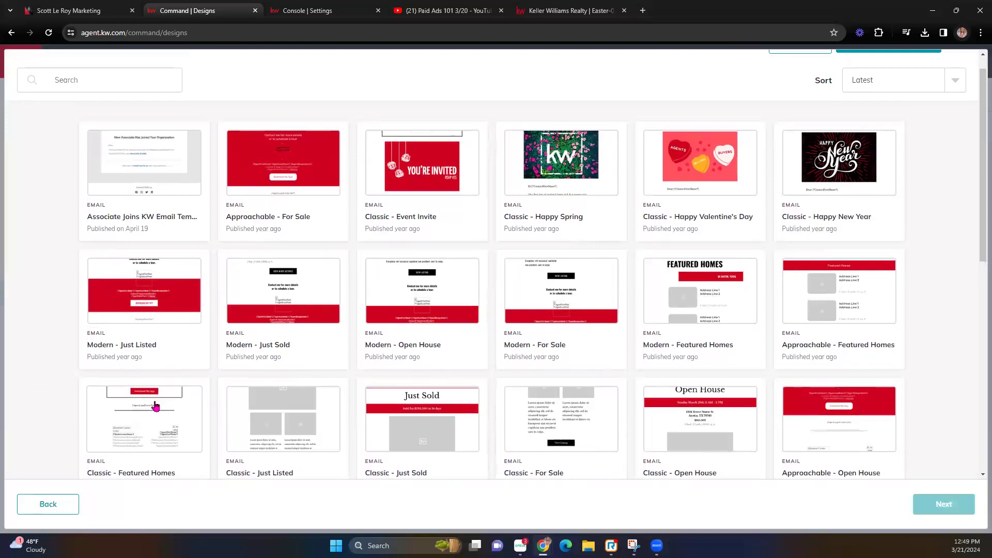
Step: Create a design from the "Classic - Featured Homes" template and review its desktop preview down to the contact section and footer
left_click(163, 422)
left_click(942, 503)
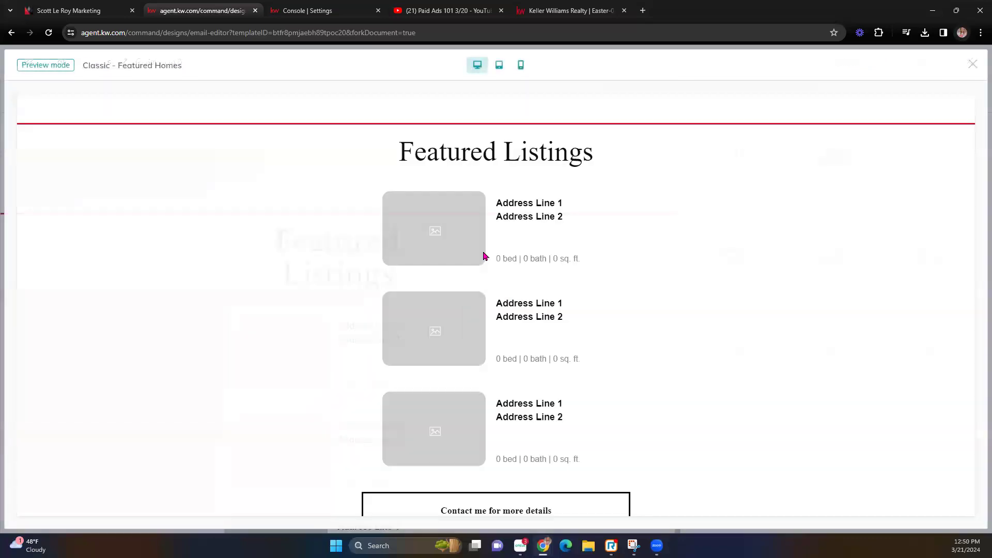
scroll(491, 357, "down", 8)
scroll(488, 336, "up", 3)
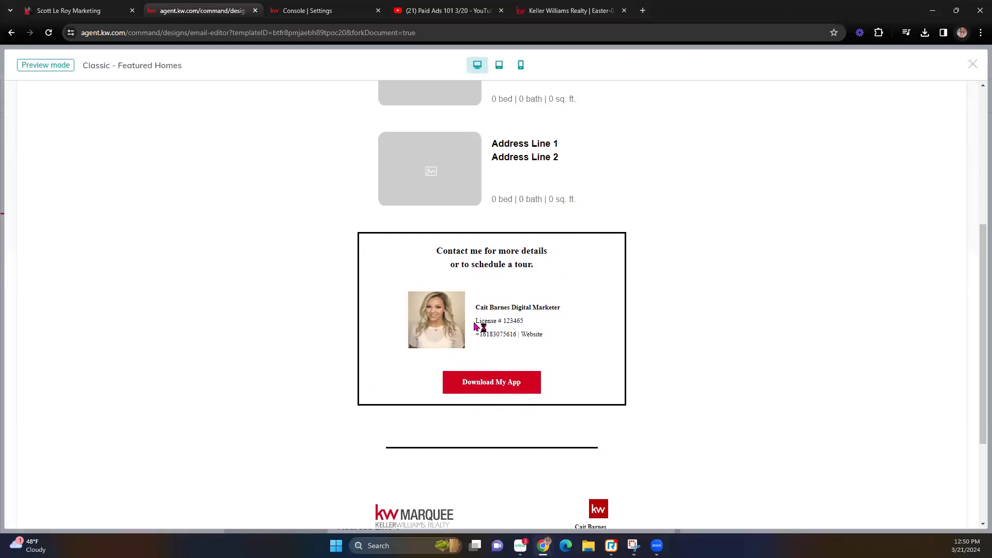
key("ctrl+a")
left_click(676, 319)
scroll(558, 381, "down", 3)
scroll(853, 106, "up", 5)
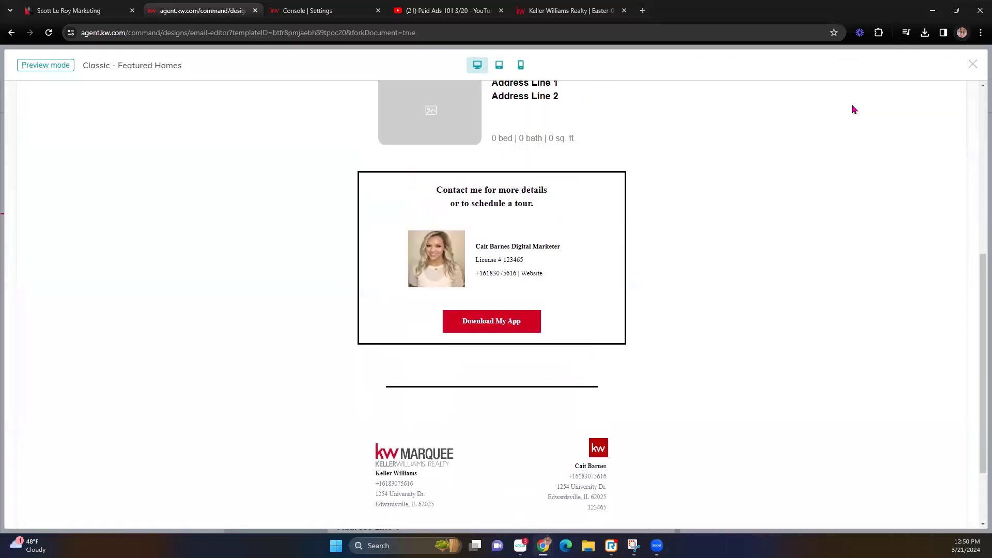
Step: Close the preview, then exit the "Classic - Featured Homes" design and save its changes
left_click(976, 64)
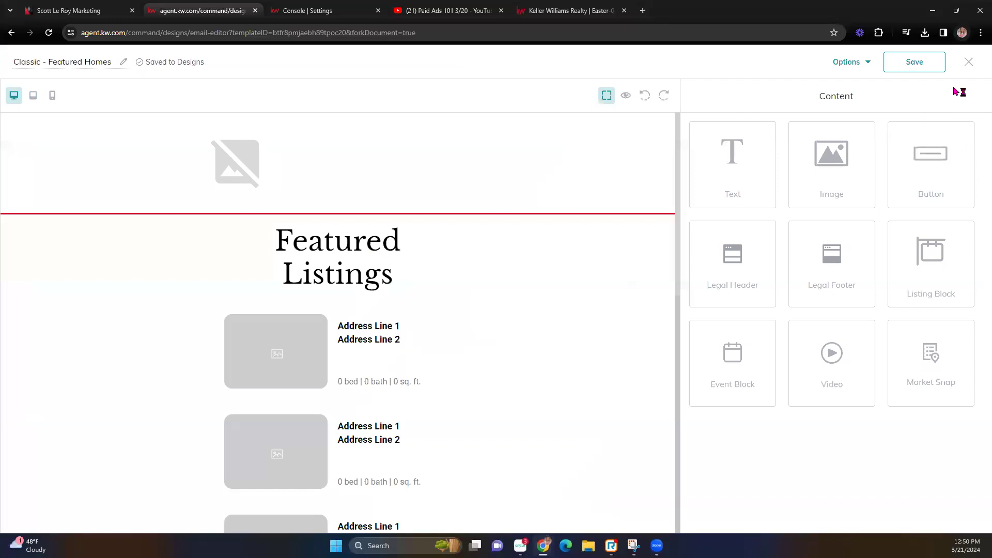
left_click(970, 63)
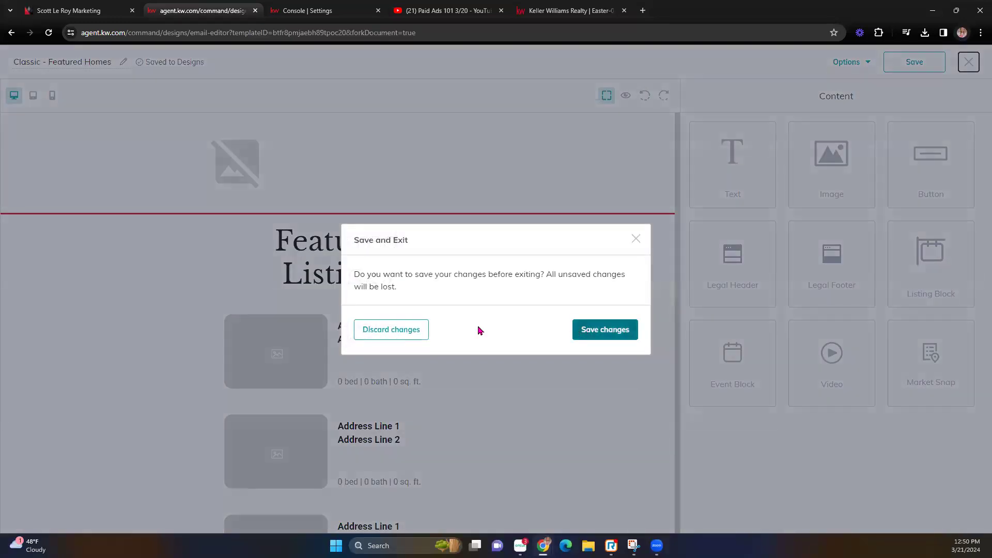
left_click(614, 333)
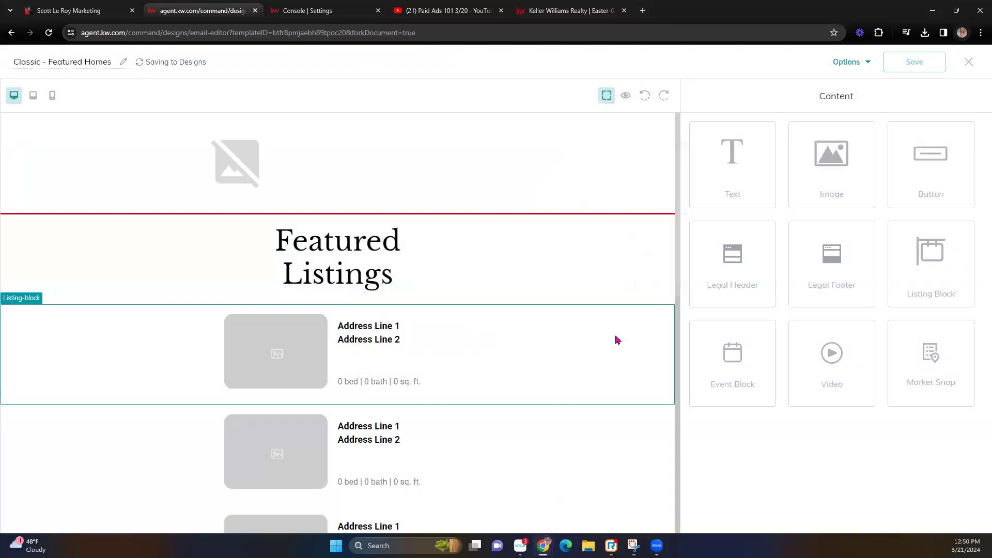